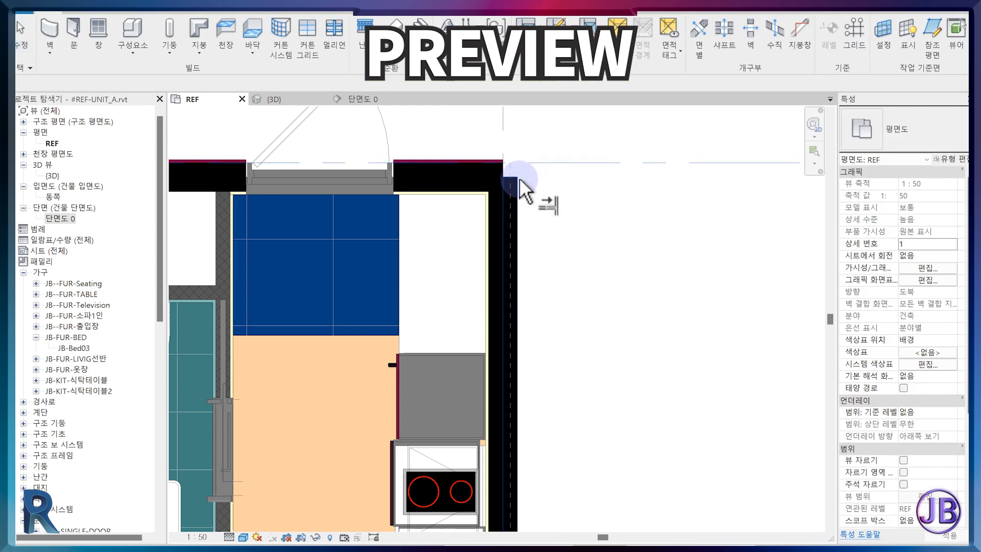
Step: Pull all four sides of the floor plan's crop region in closer around the unit
drag(574, 318, 504, 318)
drag(293, 318, 359, 319)
drag(431, 143, 432, 184)
drag(431, 493, 432, 449)
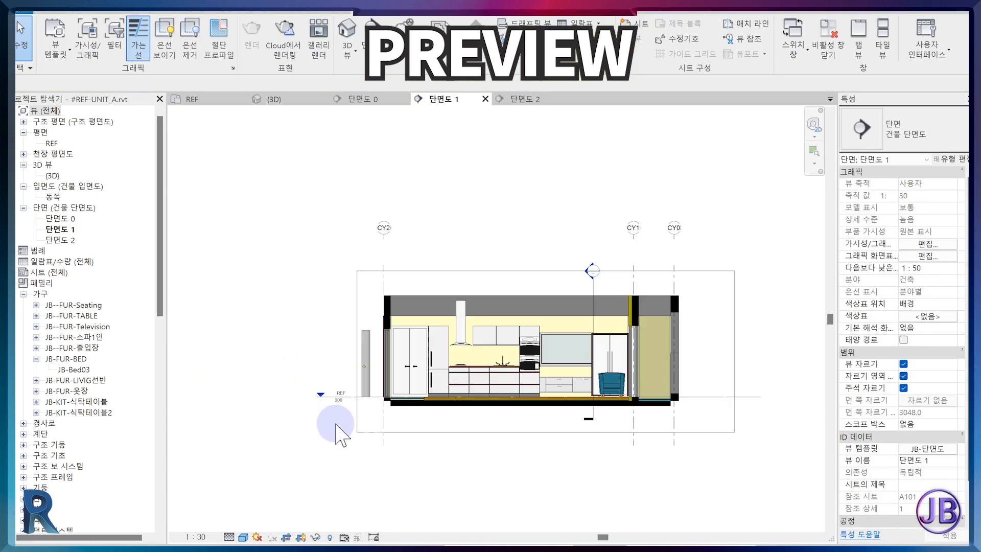
Step: Adjust the ends of the vertical grid lines in section 단면도 1
scroll(378, 306, up, 5)
click(383, 271)
drag(383, 271, 383, 274)
scroll(453, 286, down, 4)
click(637, 429)
scroll(646, 432, up, 2)
drag(629, 432, 683, 417)
click(682, 423)
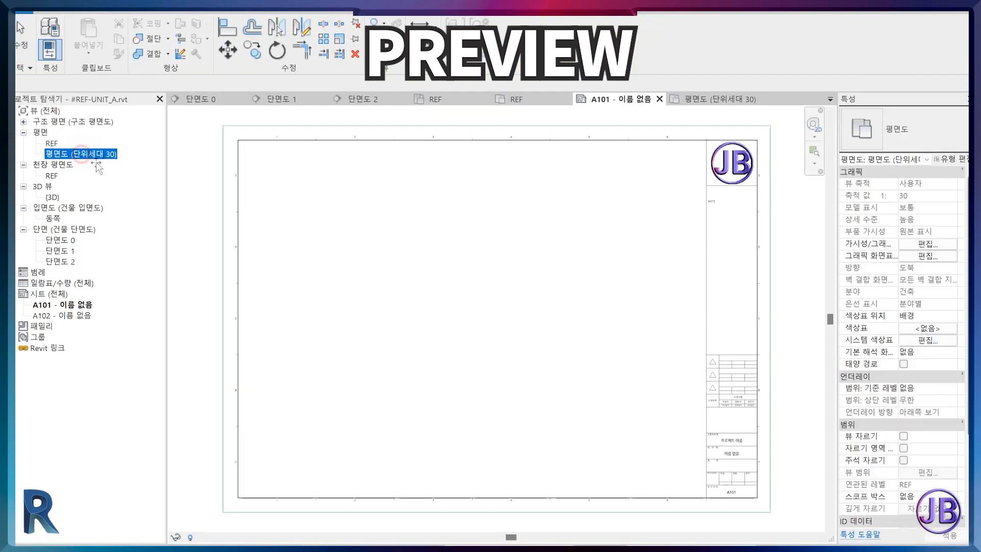
Step: Place the floor plan 평면도 (단위세대 30) on sheet A101 and move its view title beneath the plan
click(361, 303)
click(368, 311)
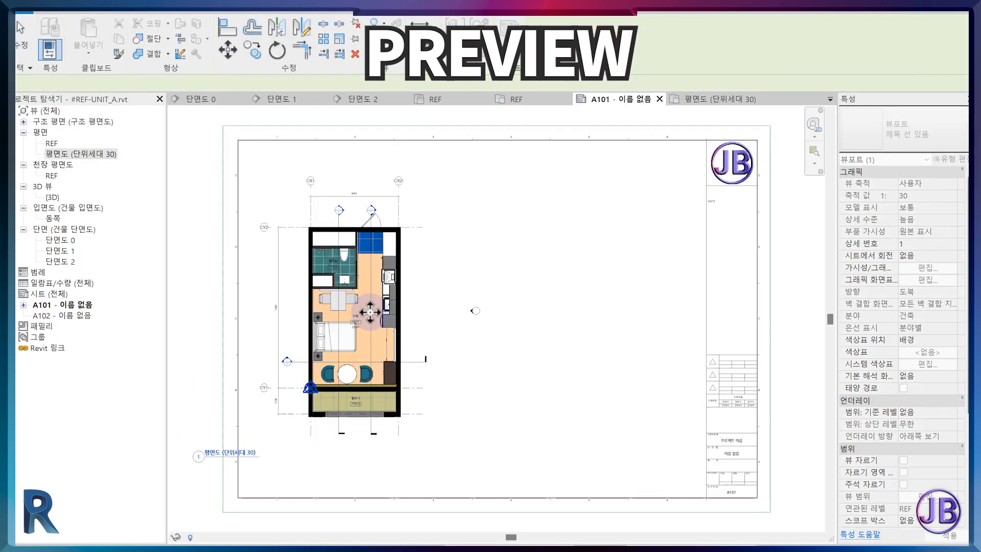
scroll(370, 312, down, 1)
middle_drag(370, 312, 469, 248)
click(600, 399)
drag(364, 351, 473, 349)
Step: Place the {3D} view beside the floor plan on the sheet and add section 단면도 0 below it
click(53, 197)
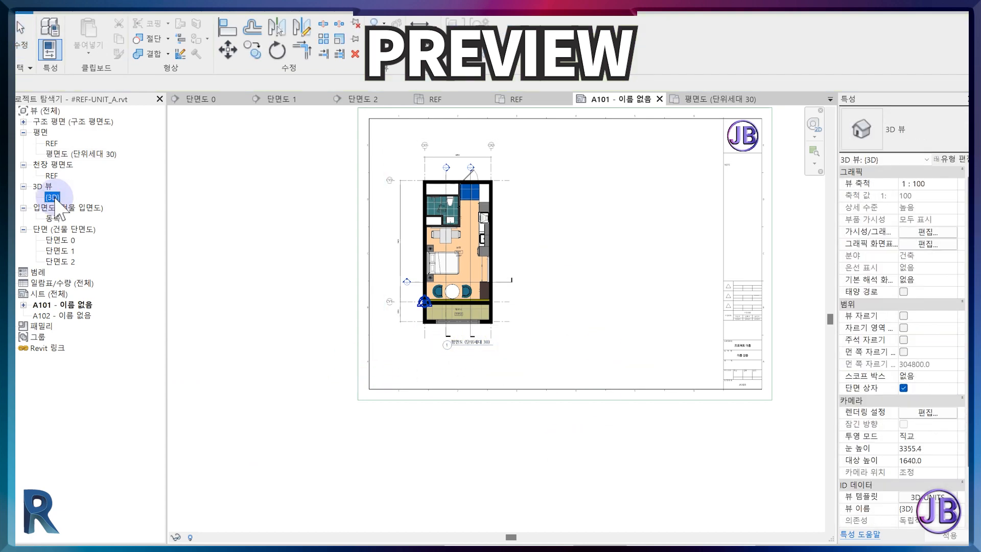
drag(52, 196, 581, 179)
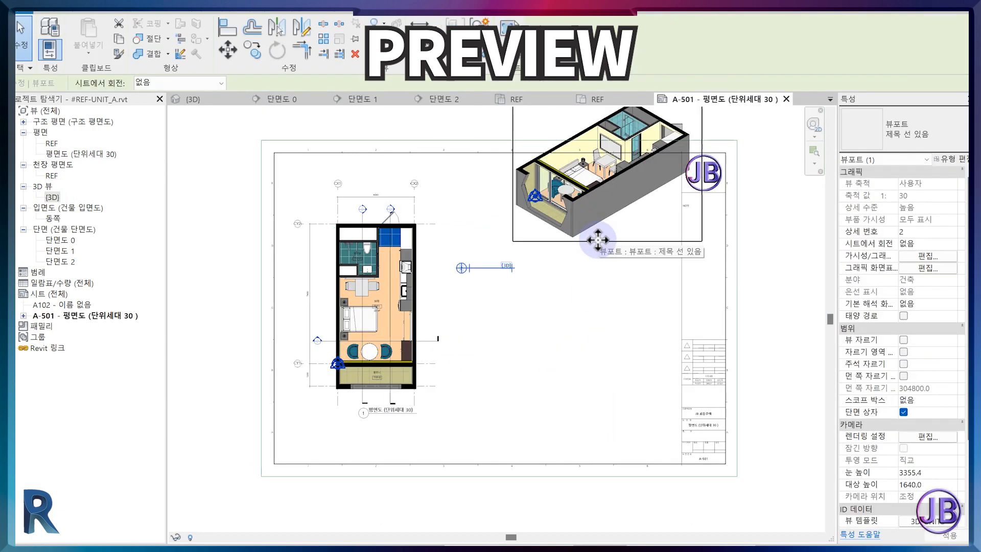
drag(598, 239, 561, 313)
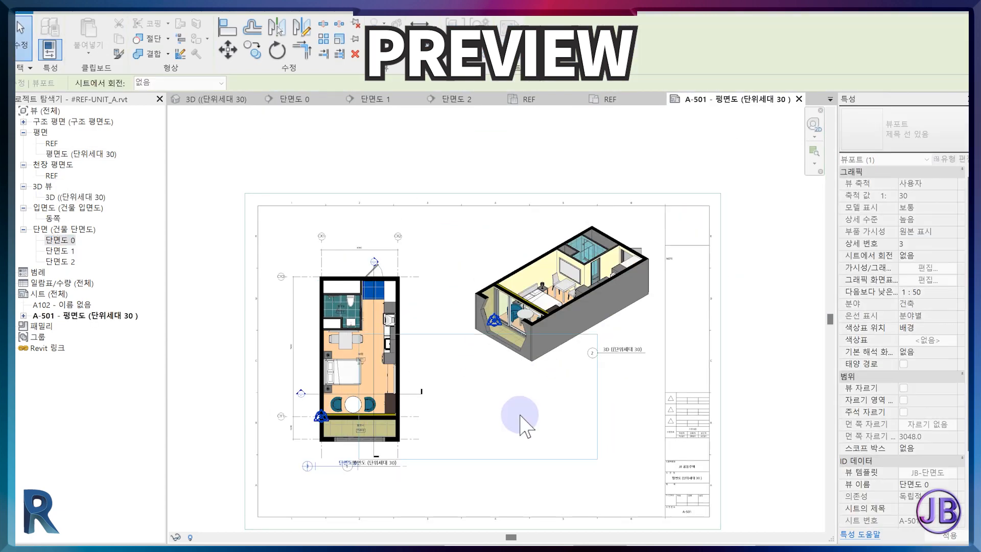
click(526, 421)
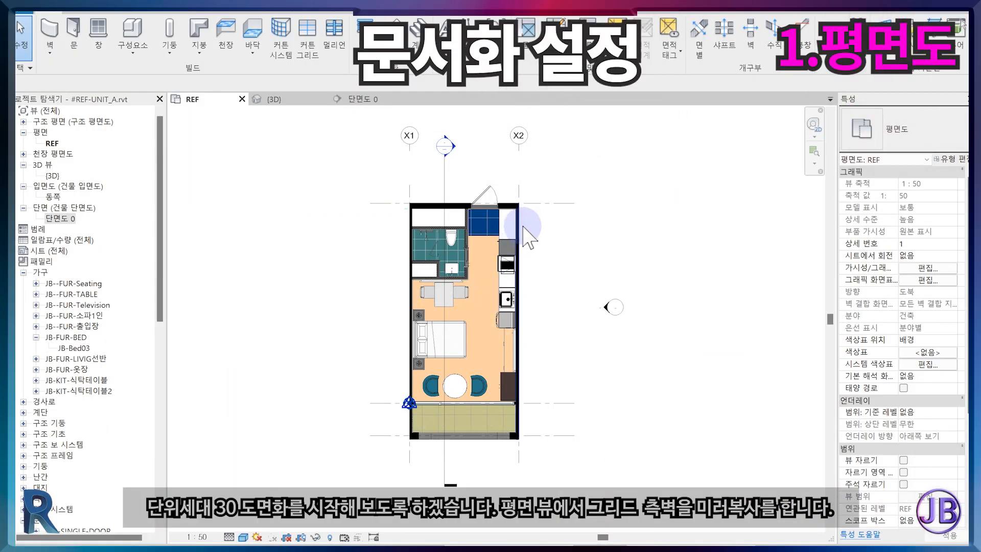
Step: Mirror-copy the side wall along grid X2 about an axis drawn on its outer face
scroll(524, 215, up, 4)
click(500, 192)
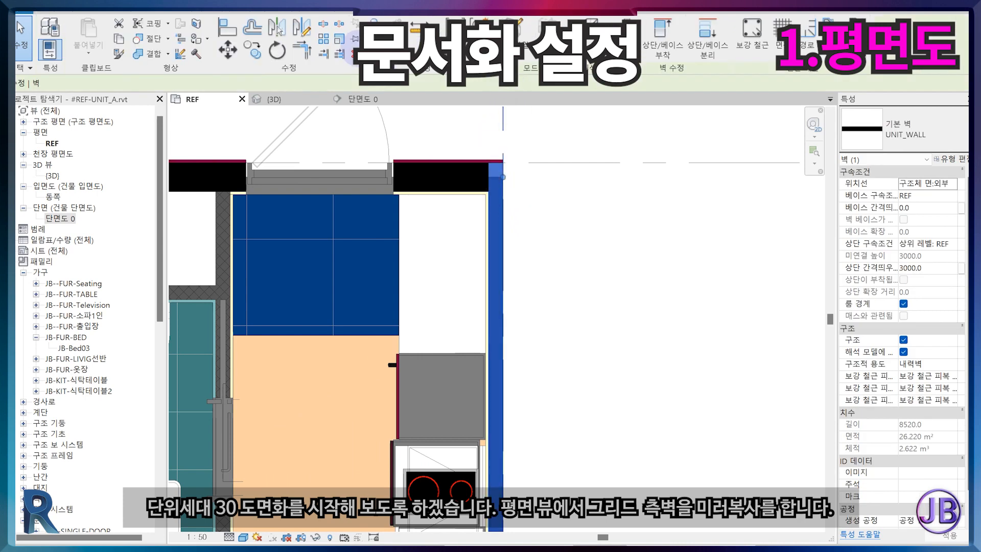
click(296, 33)
click(505, 116)
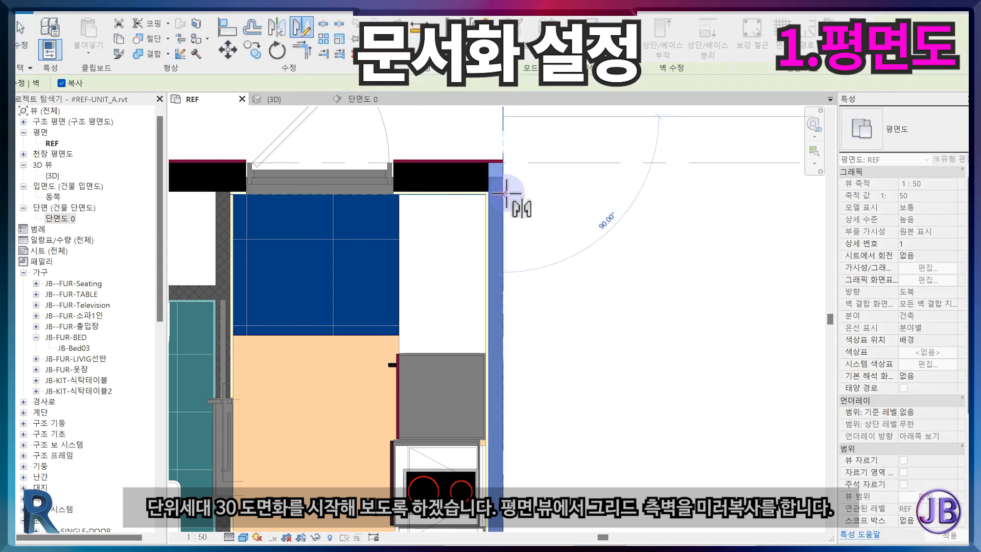
click(509, 193)
key(Escape)
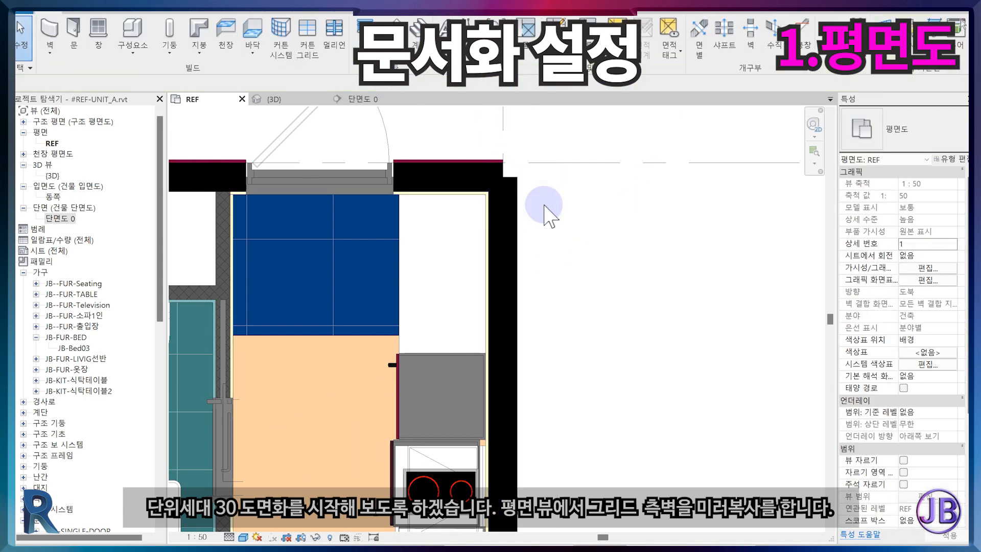
Step: Extend both ends of the mirrored side wall to the outer faces of the entrance and balcony walls
scroll(523, 237, down, 3)
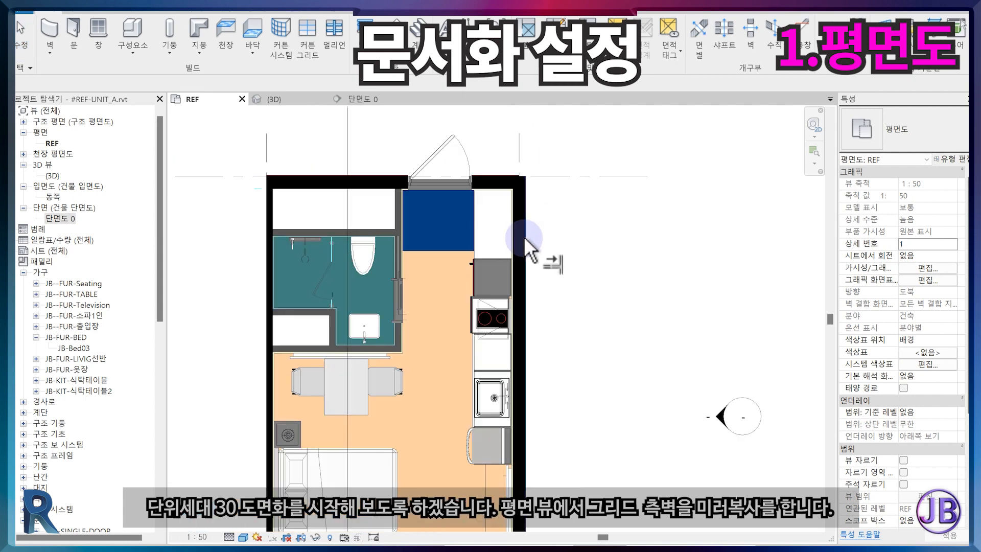
scroll(544, 290, up, 3)
scroll(521, 314, up, 4)
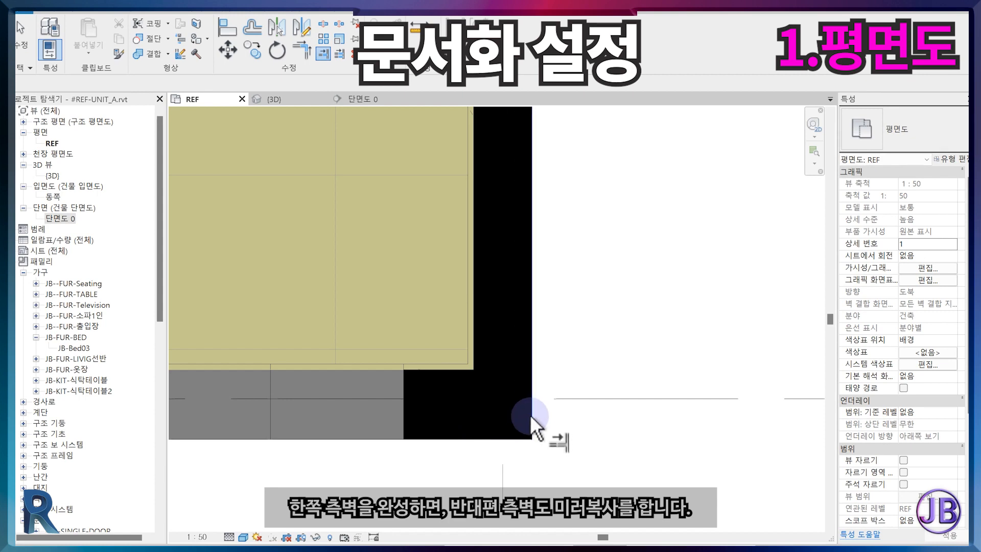
scroll(529, 414, down, 2)
Step: Mirror-copy the added side wall to the opposite side about an axis through the middle of the unit
click(534, 425)
scroll(535, 424, down, 2)
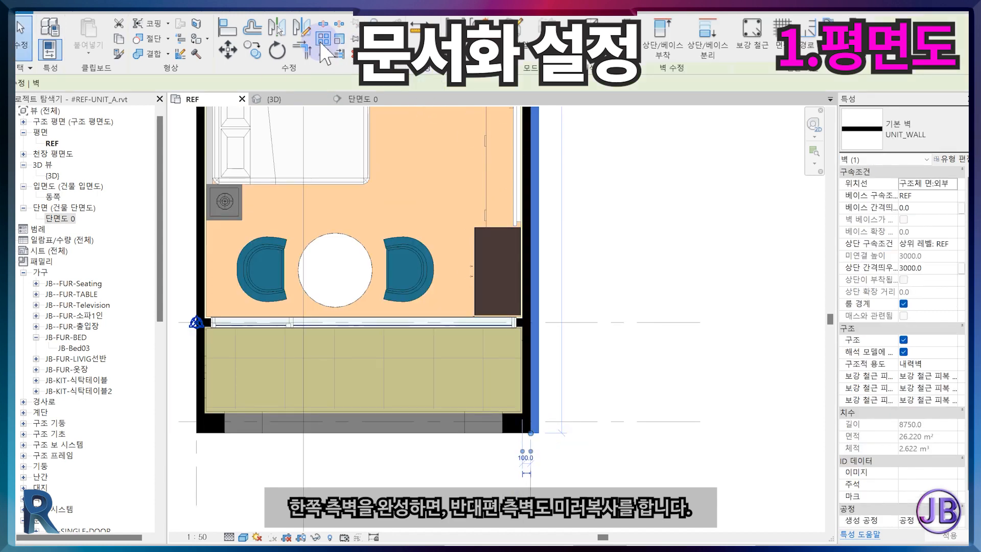
click(305, 30)
scroll(429, 313, down, 3)
scroll(401, 345, up, 2)
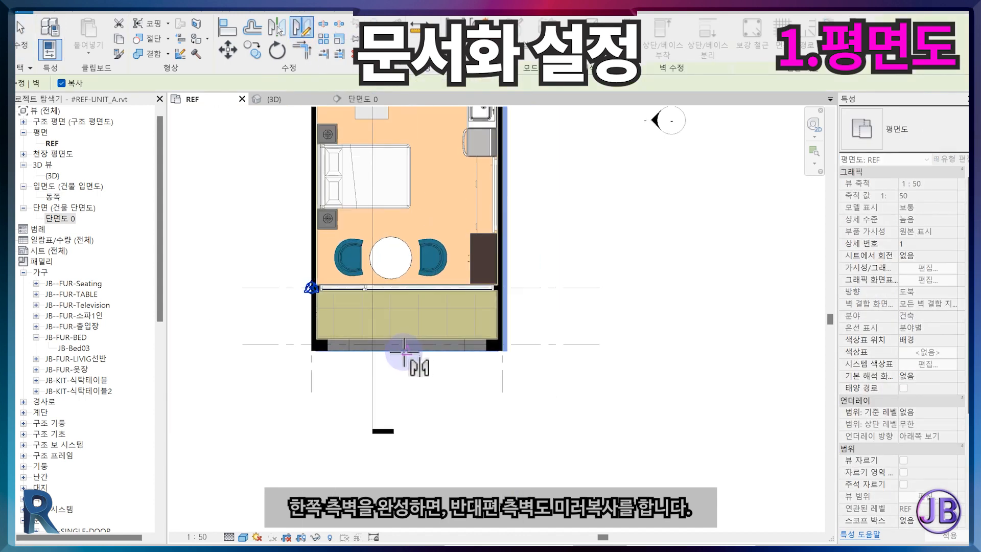
key(Escape)
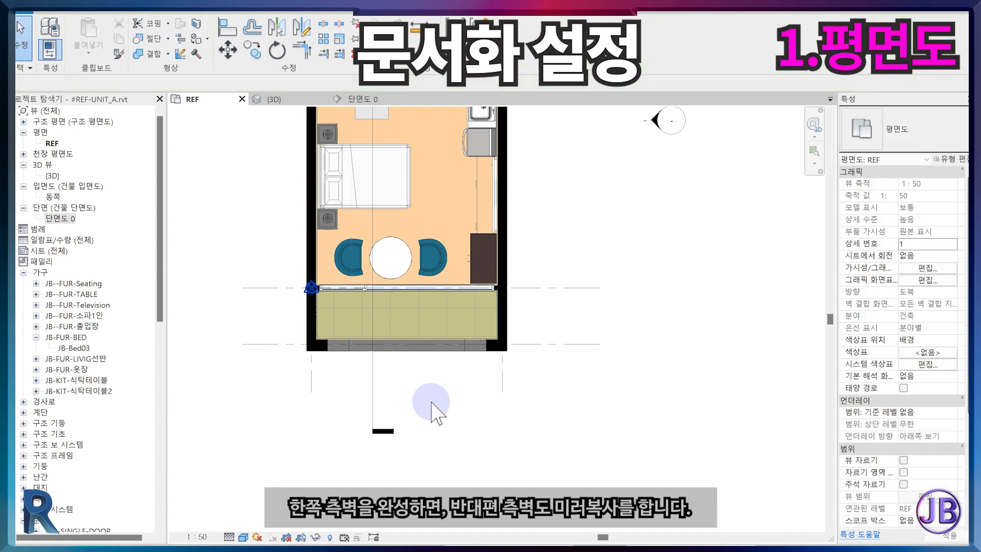
Step: Rename the two vertical grids X1 and X2 as CX1 and CX2
scroll(439, 411, down, 2)
click(371, 133)
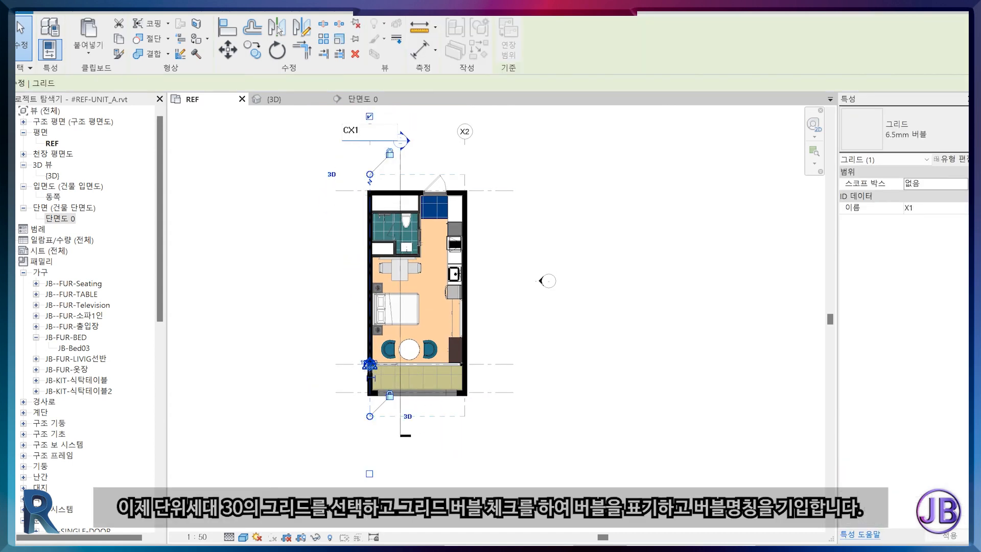
click(443, 150)
click(466, 132)
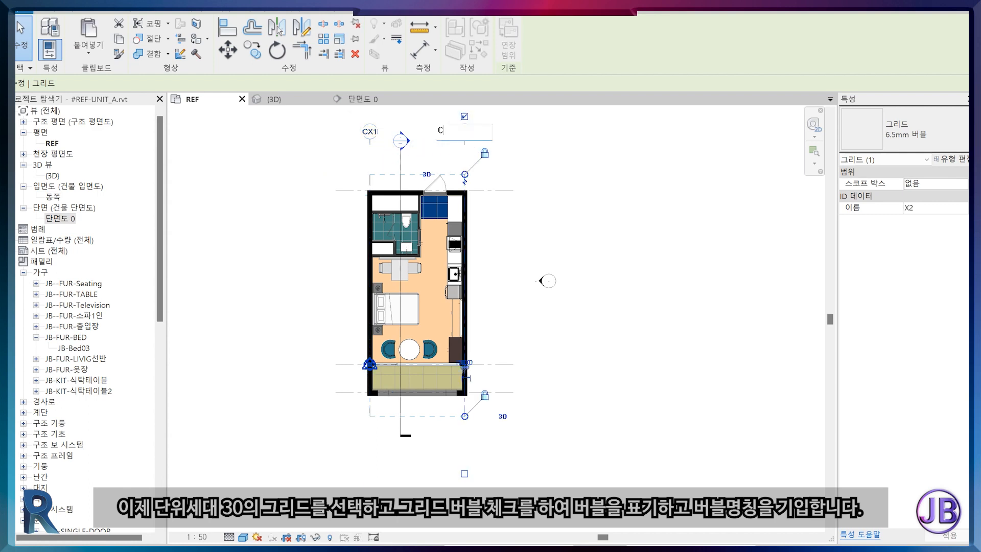
text(CX2)
click(467, 134)
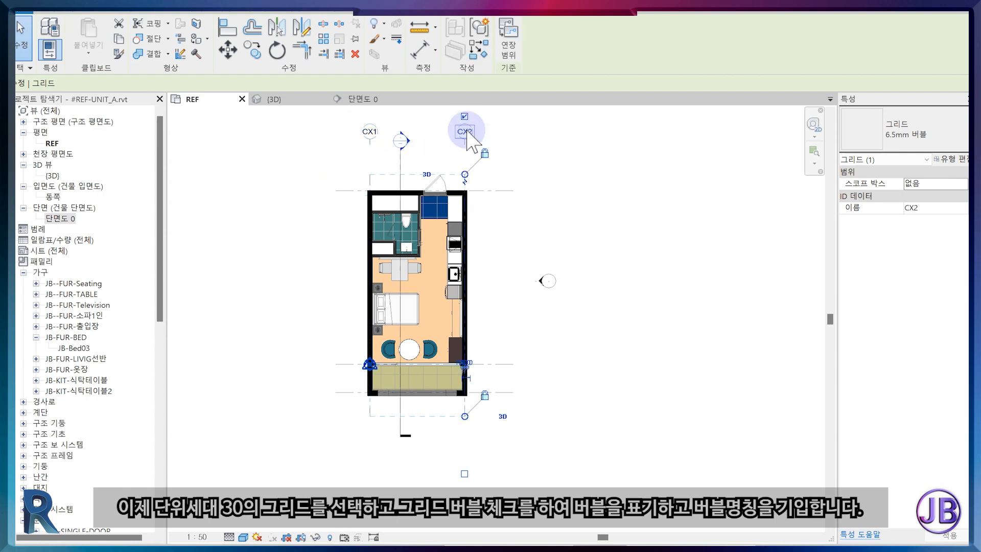
Step: Show the bubbles of the entrance-side and balcony-side horizontal grids and name them CY2 and CY1
click(340, 191)
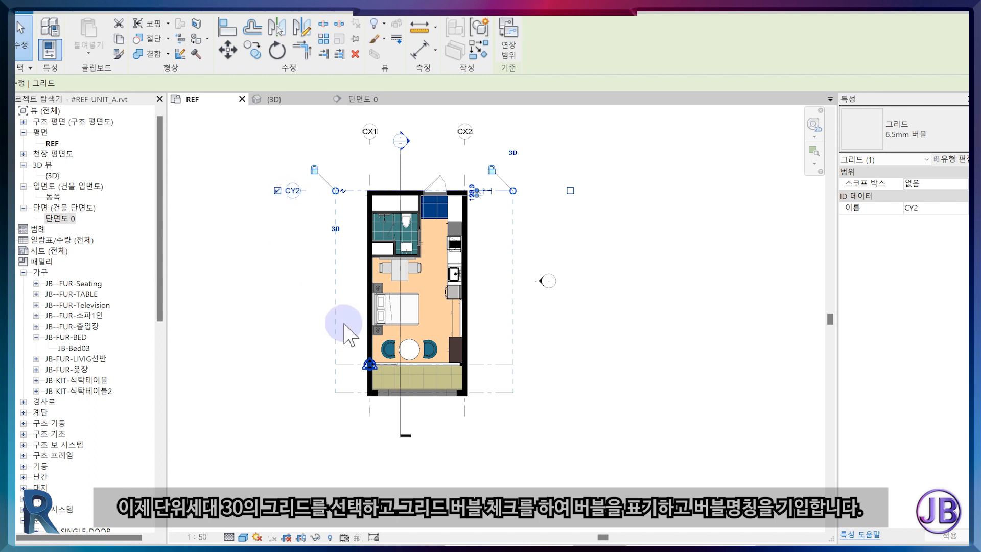
click(350, 365)
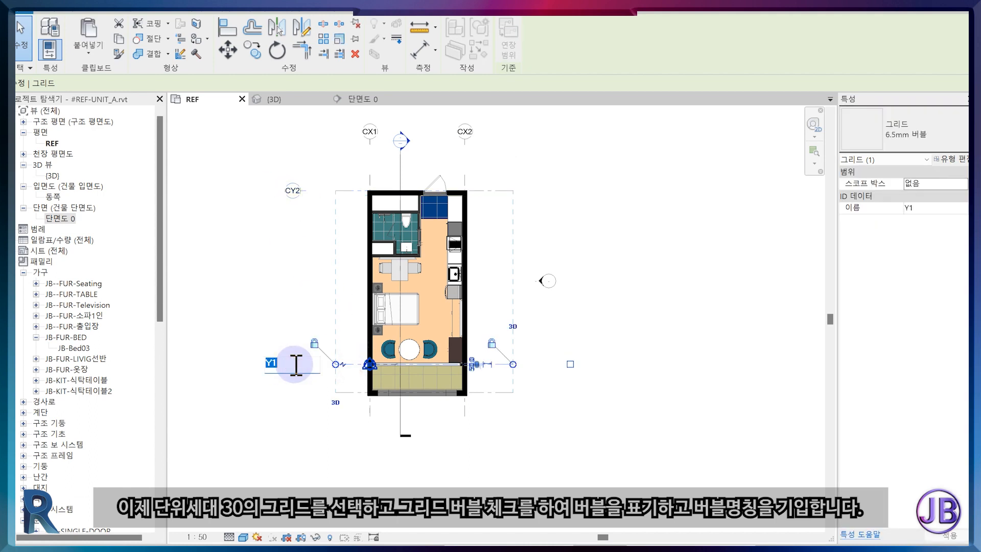
text(1)
click(493, 448)
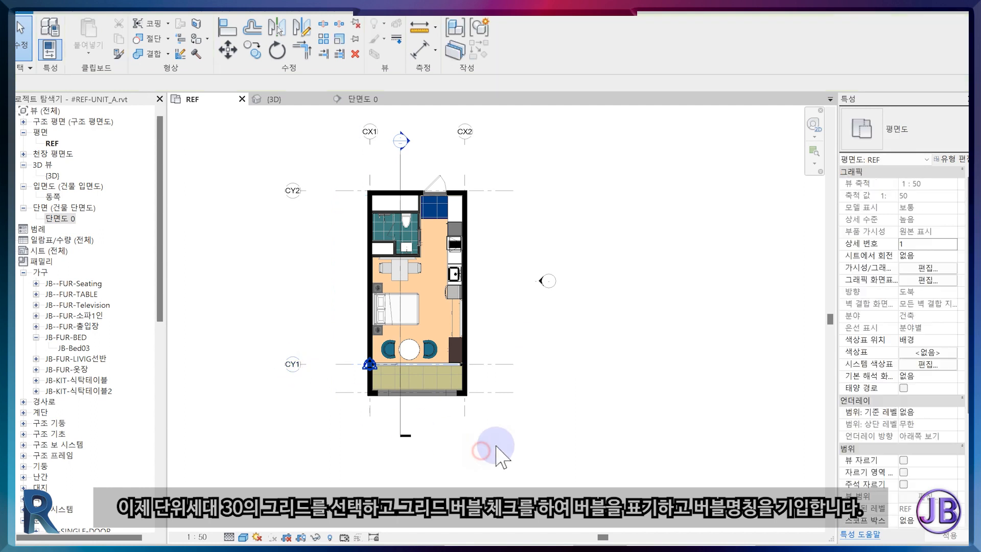
Step: Turn on the crop region display and annotation crop for the REF floor plan
scroll(527, 406, down, 1)
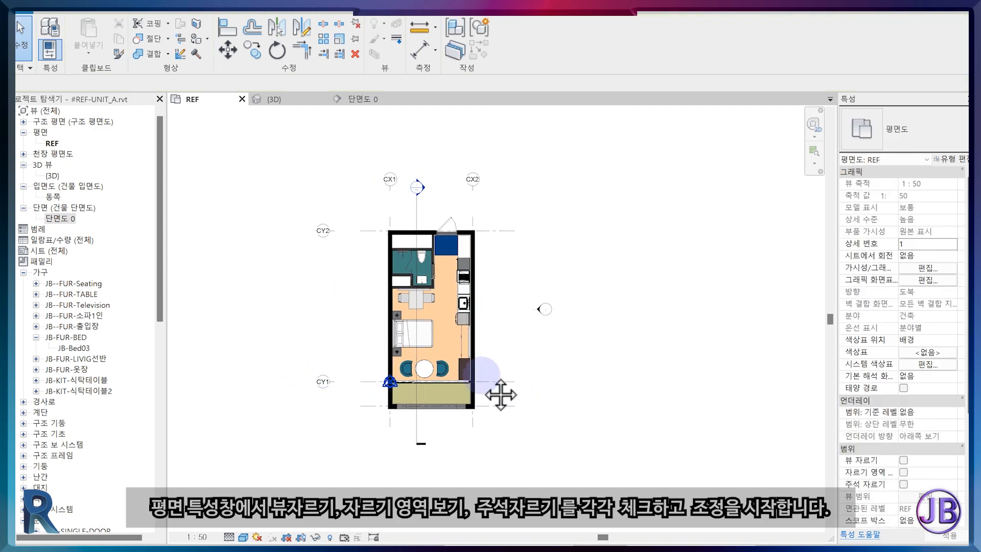
scroll(912, 405, down, 5)
click(903, 315)
click(575, 318)
Step: Tighten the REF plan's crop region around the unit on all four sides
drag(575, 318, 504, 318)
click(360, 353)
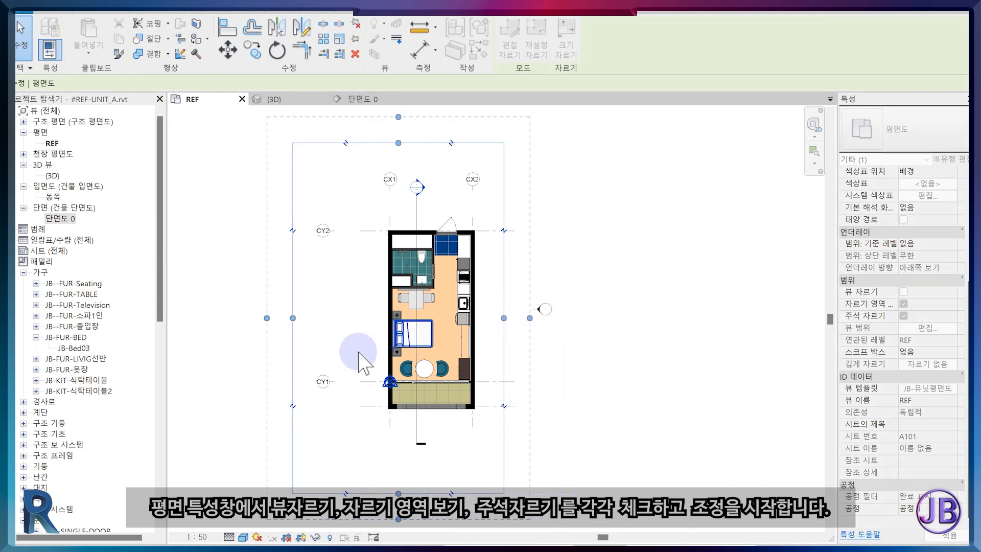
drag(294, 319, 360, 320)
drag(432, 144, 445, 208)
drag(432, 493, 431, 430)
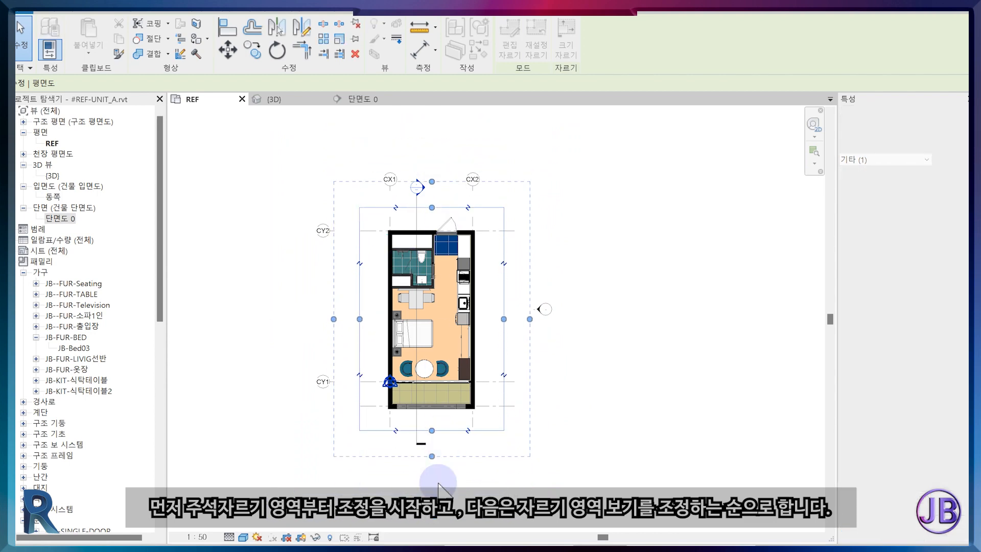
Step: Widen the annotation crop on the CY-bubble side and above the CX bubbles so it encloses the grid bubbles
drag(334, 319, 312, 319)
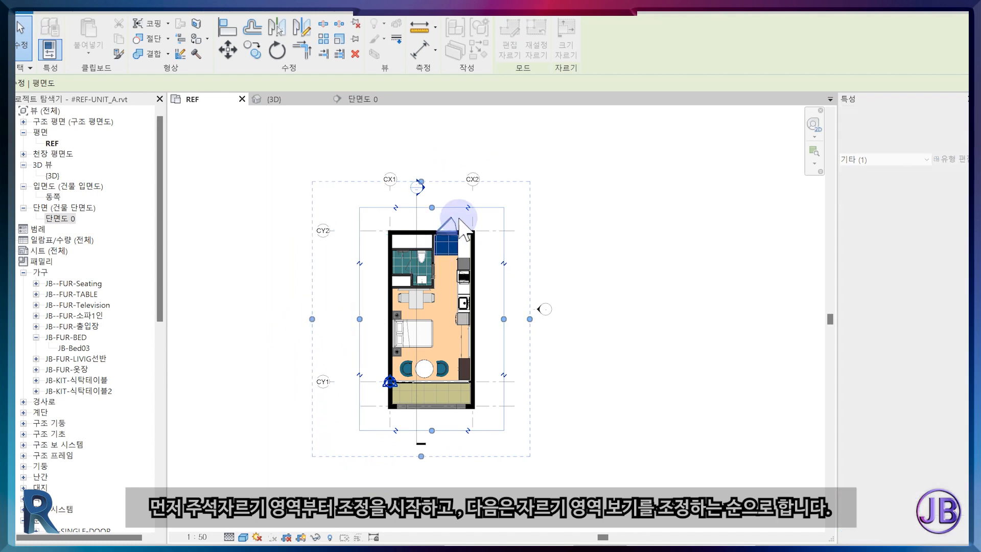
scroll(421, 189, up, 3)
click(391, 210)
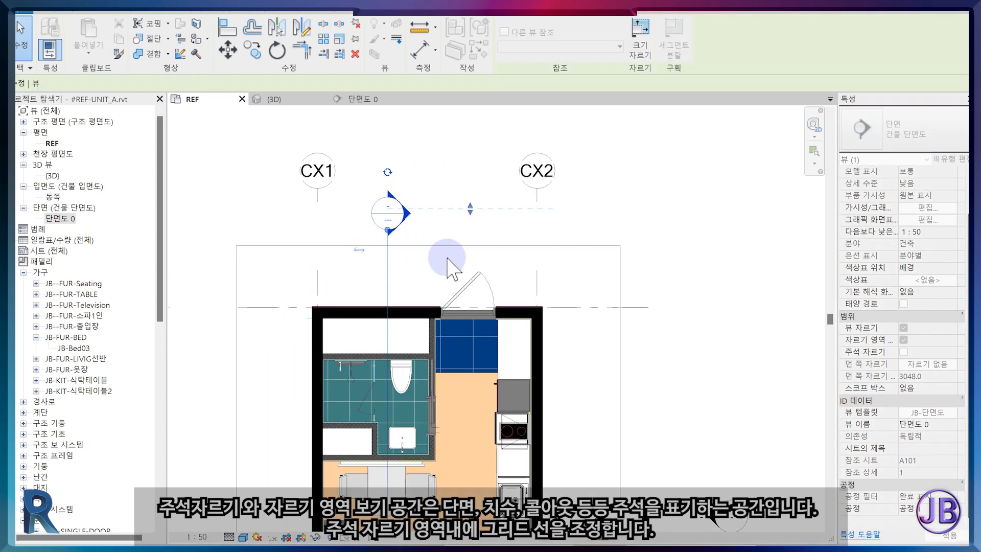
drag(399, 176, 401, 144)
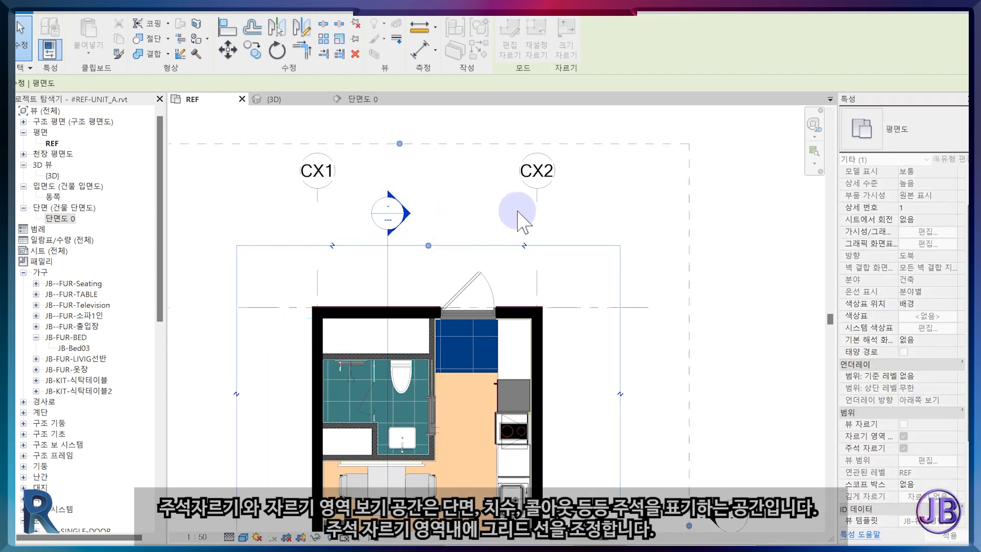
Step: Shorten the bubble-free ends of the horizontal grids to the crop region boundary, using grid CY2
scroll(521, 218, down, 3)
middle_drag(607, 316, 584, 279)
scroll(590, 284, down, 1)
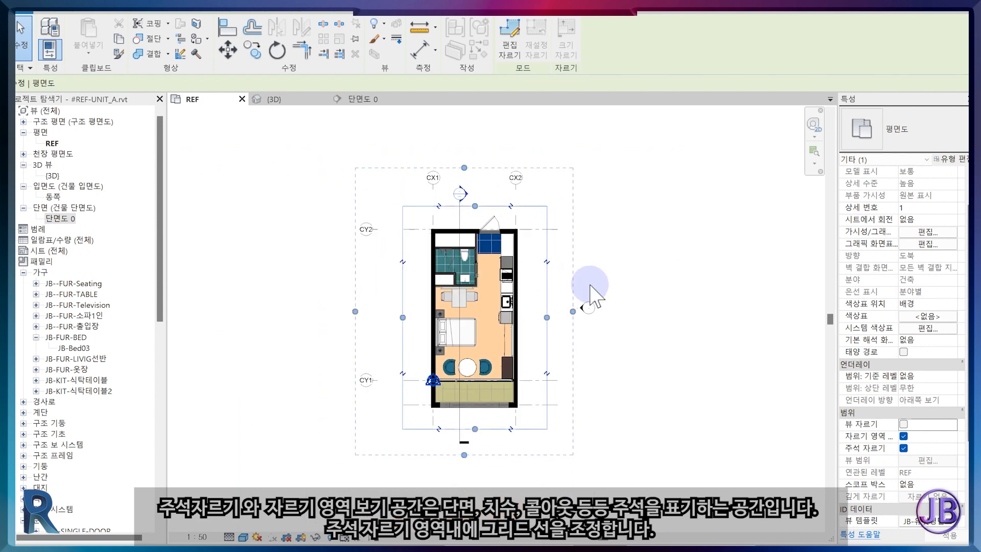
click(561, 233)
scroll(559, 230, up, 3)
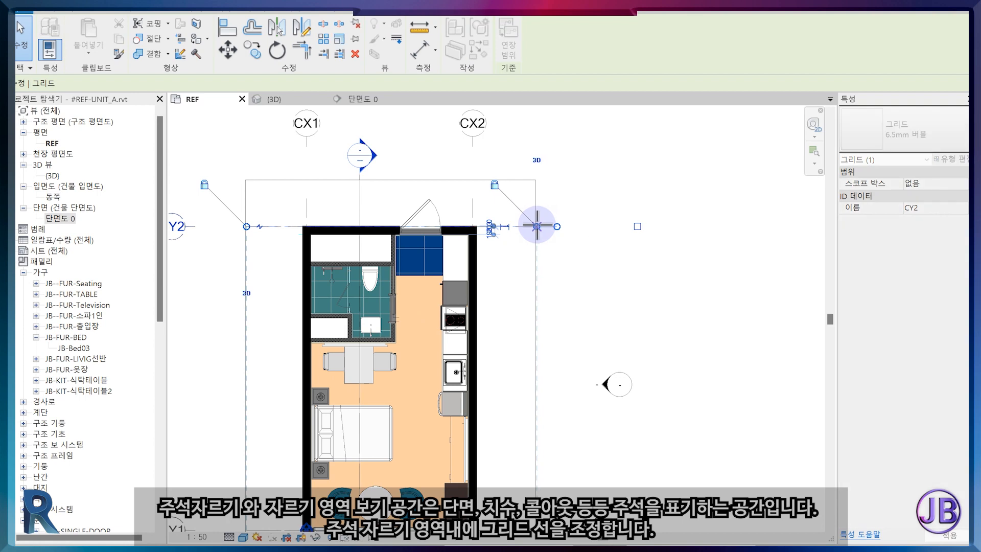
click(621, 255)
Step: Turn off the crop region display and annotation crop for the REF floor plan
scroll(625, 265, down, 2)
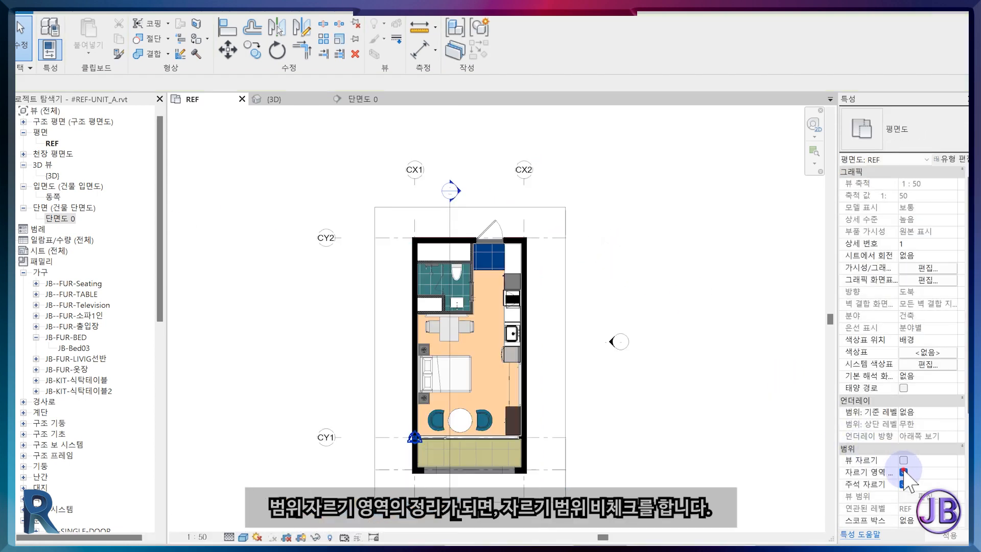
click(726, 408)
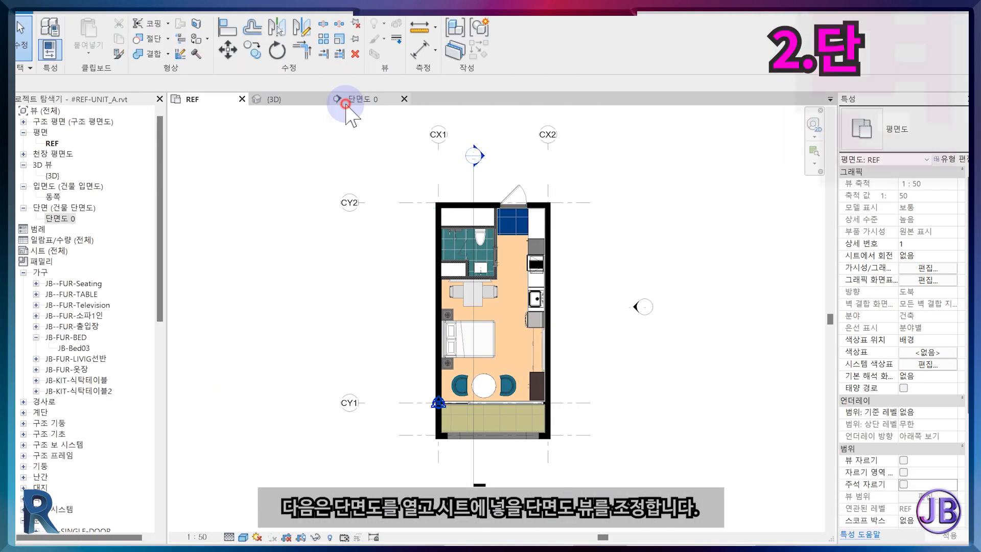
Step: Open section 단면도 0 and set the detail level of its JB-단면도 view template to 높음
click(345, 104)
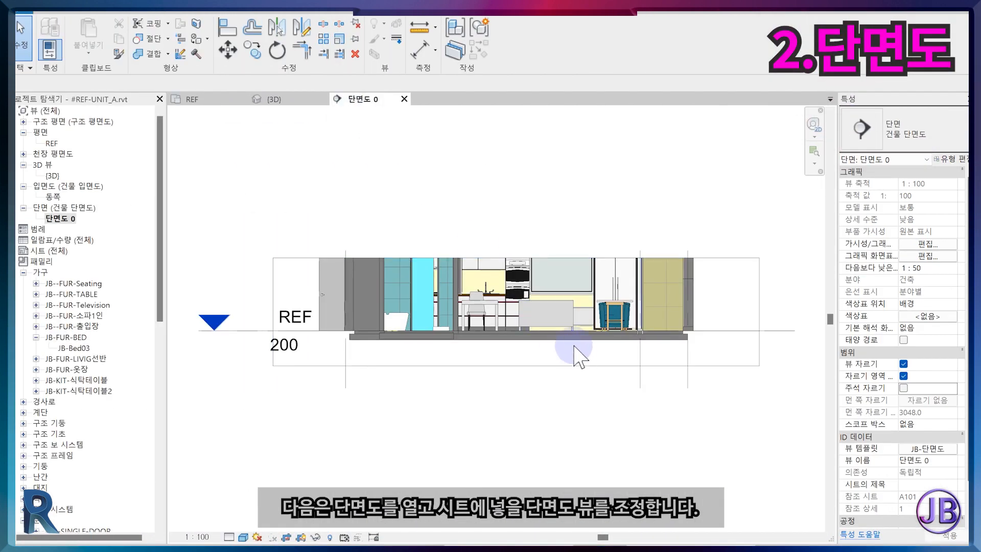
click(933, 449)
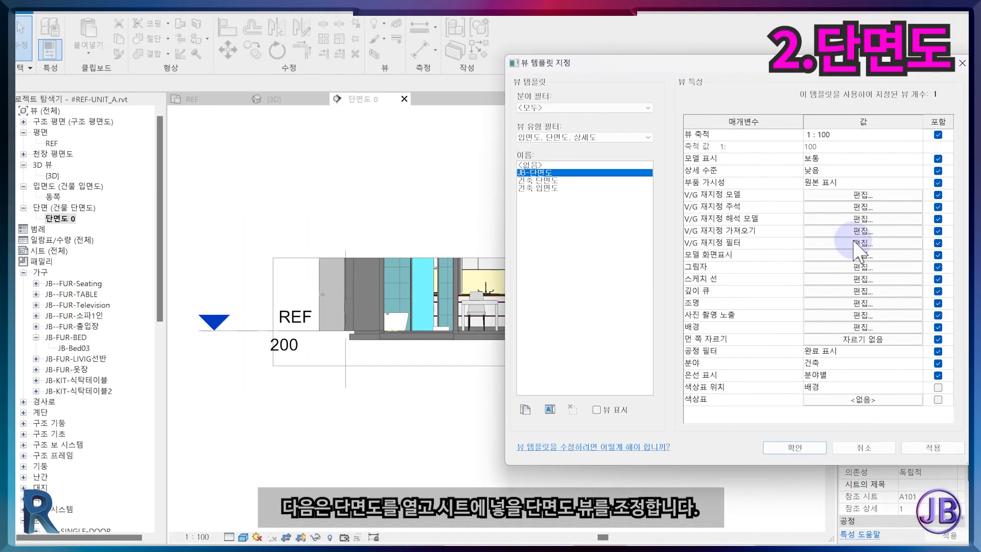
click(918, 170)
click(823, 203)
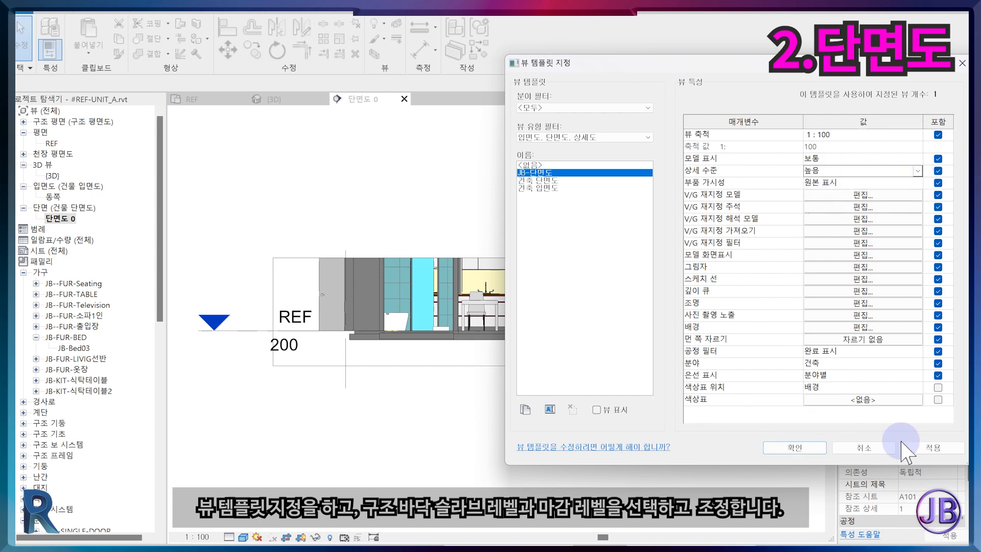
click(810, 449)
scroll(663, 391, up, 2)
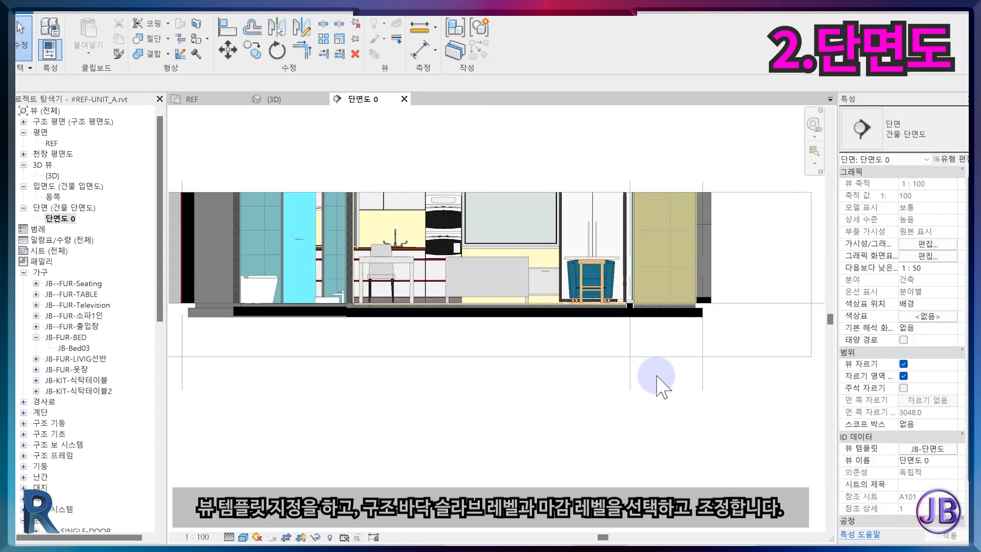
Step: Lower the UNIT-SLAB floor's height offset from level REF to suit the unit's floor finish detail
scroll(669, 372, down, 1)
click(696, 363)
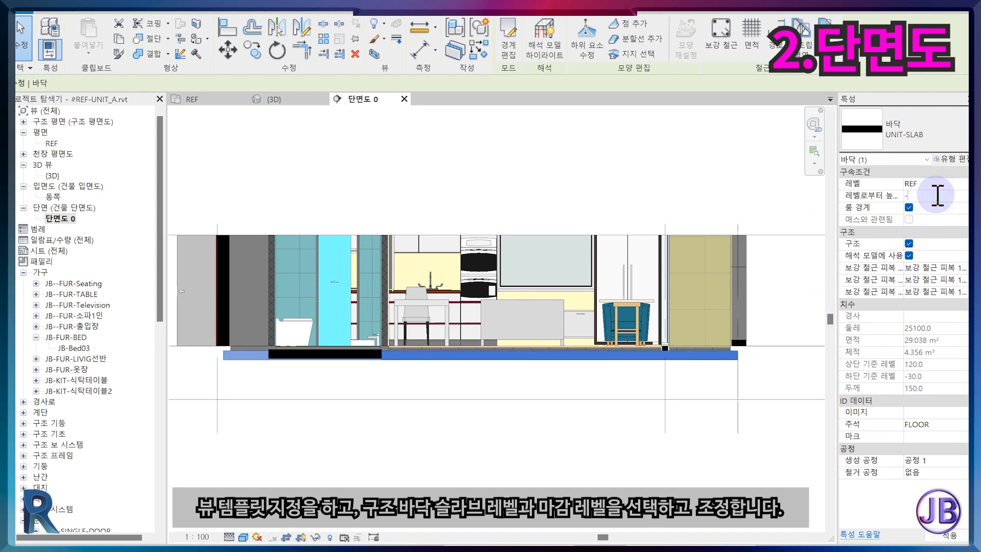
click(529, 457)
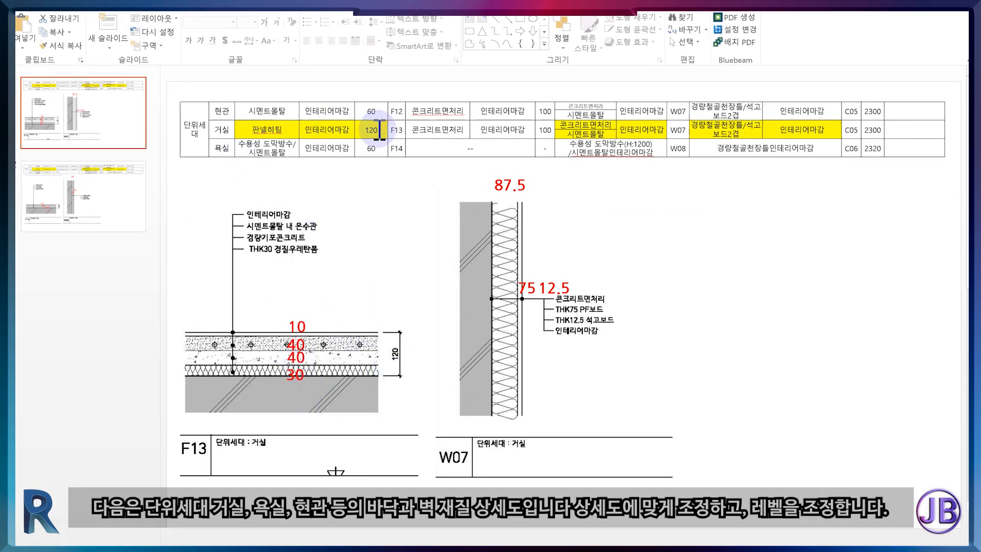
click(134, 243)
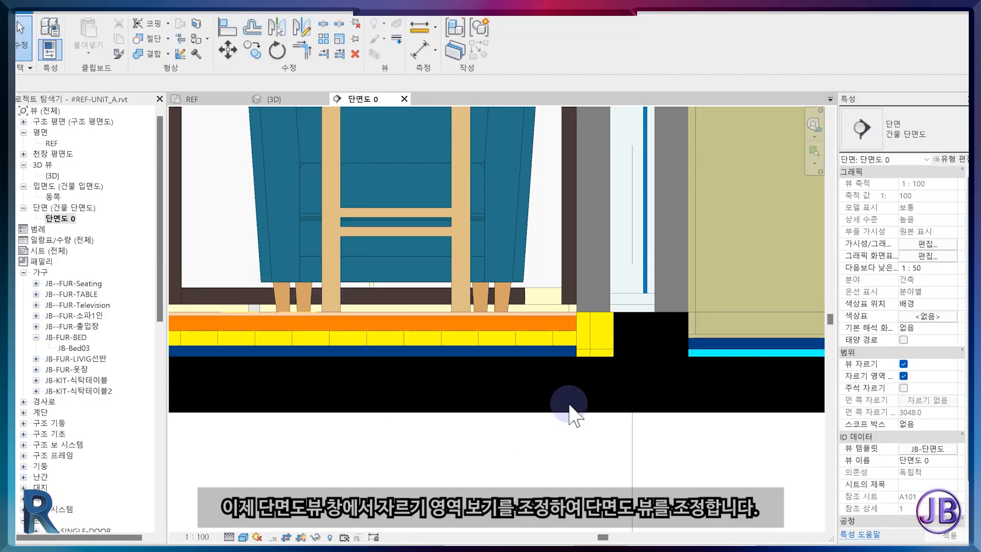
Step: Raise the section's upper crop edge above the ceiling slab and extend the upper ends of the vertical grids to it, using grid CY1
scroll(609, 425, down, 5)
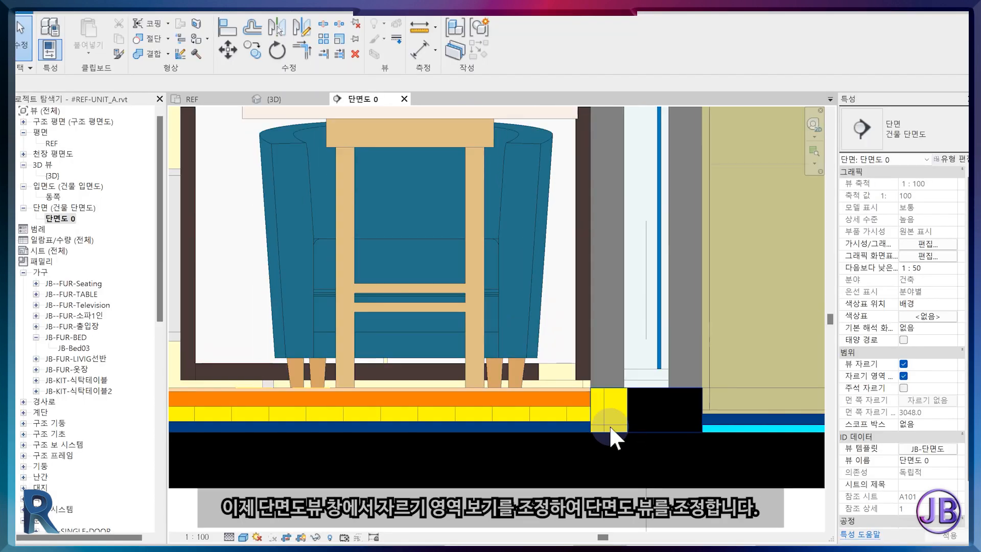
scroll(548, 334, down, 8)
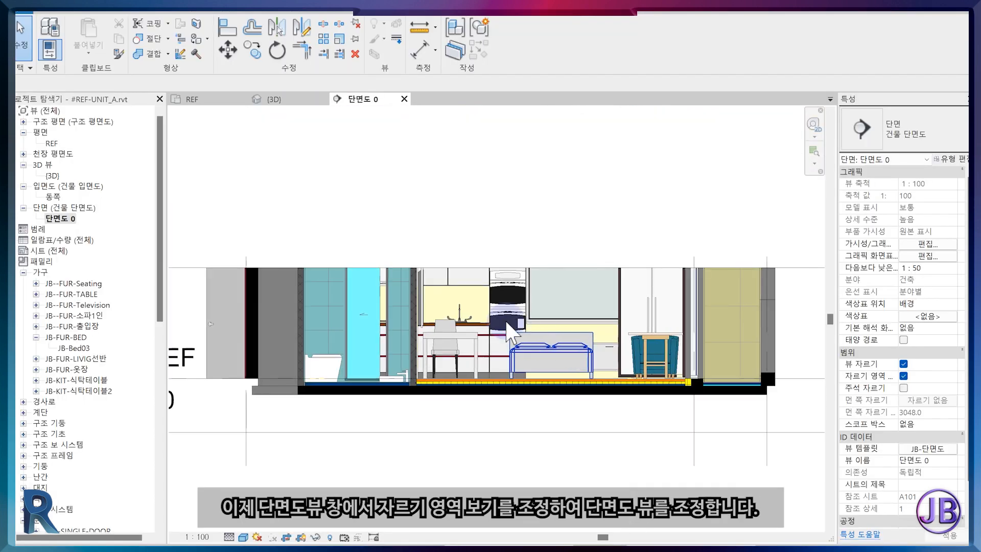
click(653, 282)
drag(576, 282, 576, 163)
middle_drag(594, 231, 501, 232)
drag(483, 165, 483, 207)
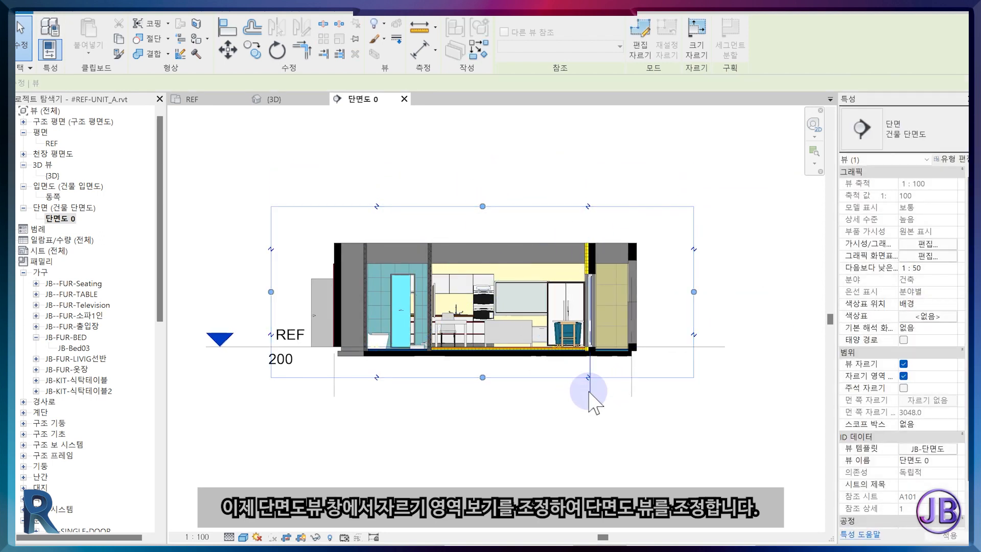
click(590, 392)
click(585, 210)
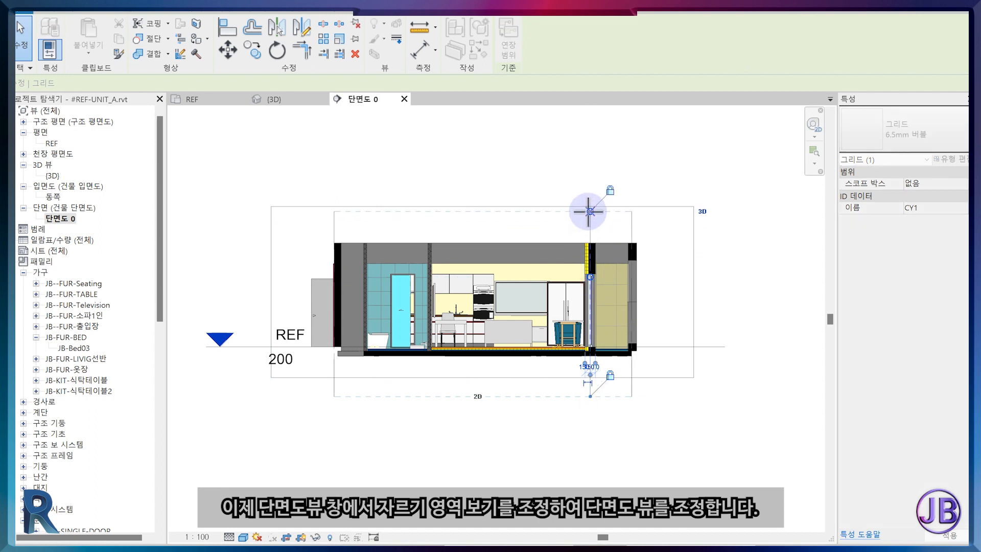
Step: Turn on annotation crop for 단면도 0 and lower the crop region's upper and lower edges slightly
click(903, 388)
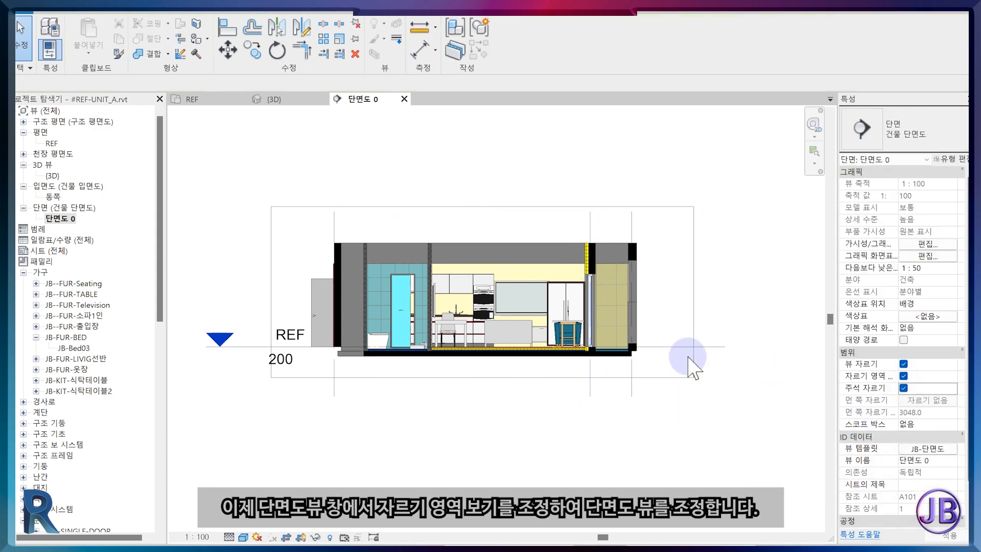
click(484, 207)
drag(486, 218, 486, 219)
drag(483, 377, 483, 383)
Step: Shorten the lower ends of the vertical grids and the head-free end of the REF level line to the crop boundary
click(631, 367)
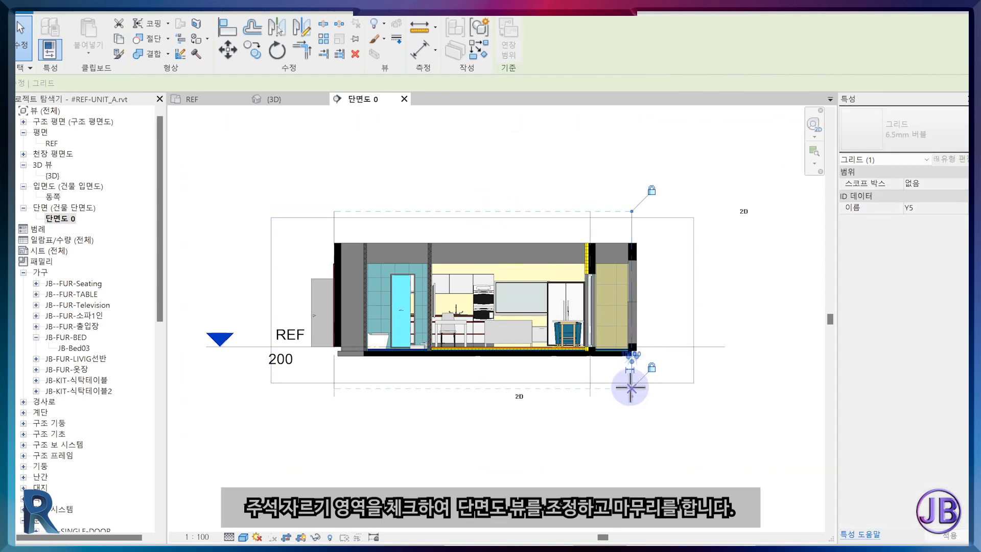
click(718, 347)
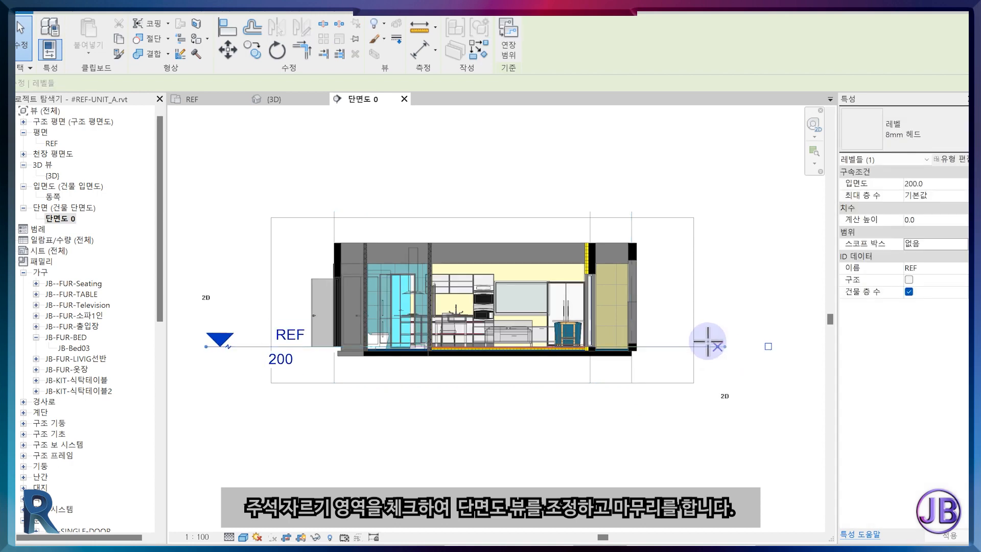
drag(696, 342, 695, 342)
middle_drag(290, 382, 303, 385)
click(371, 434)
Step: Set the view scale of the JB-단면도 view template to 1 : 50
click(909, 449)
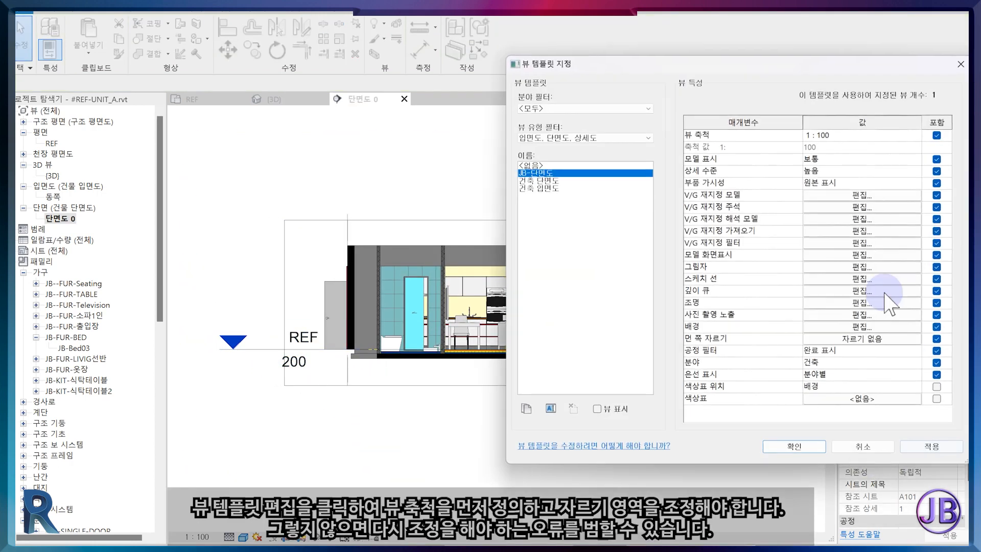
click(918, 135)
click(832, 147)
click(794, 448)
middle_drag(462, 423, 516, 430)
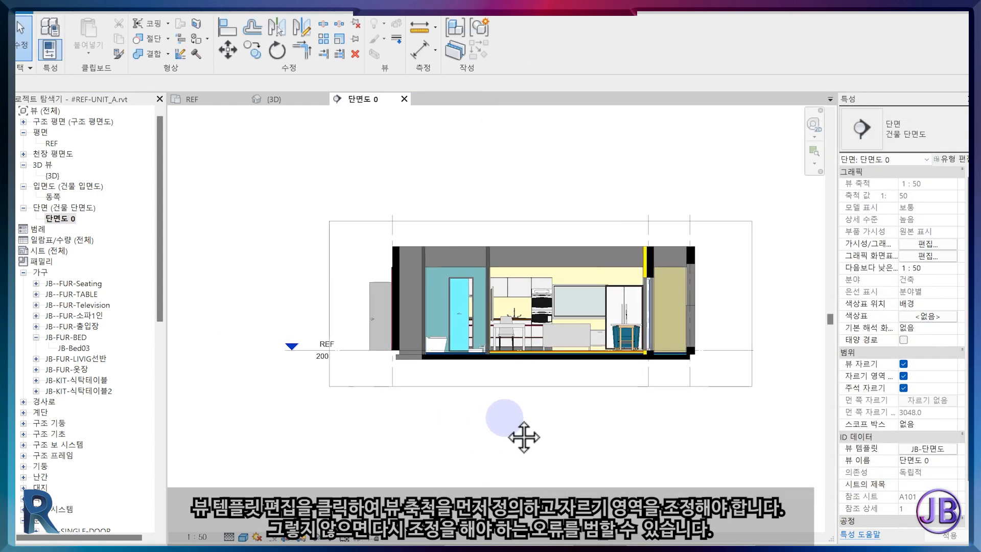
Step: Pull the crop edge on the REF level head side in to the entrance door and widen the annotation crop on that side
click(329, 299)
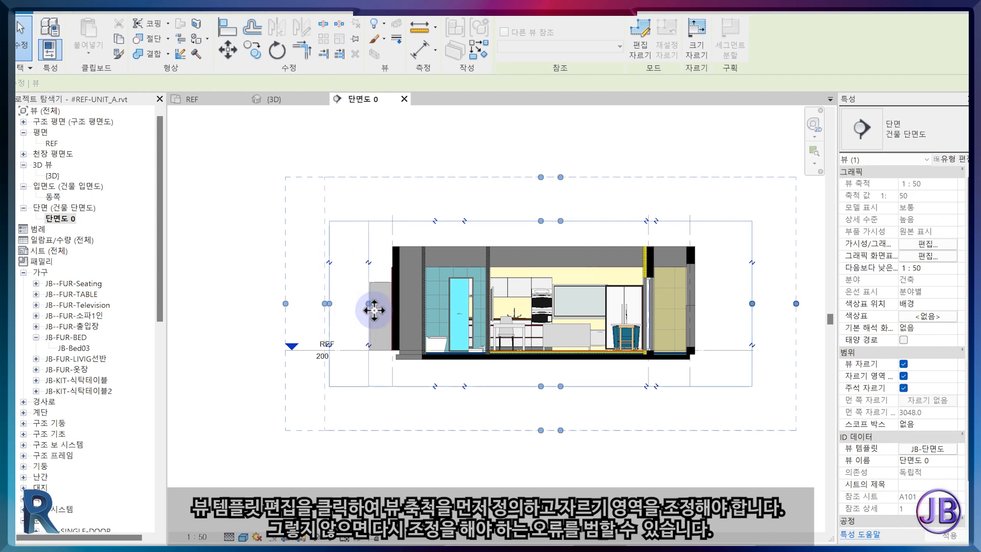
click(391, 432)
click(365, 282)
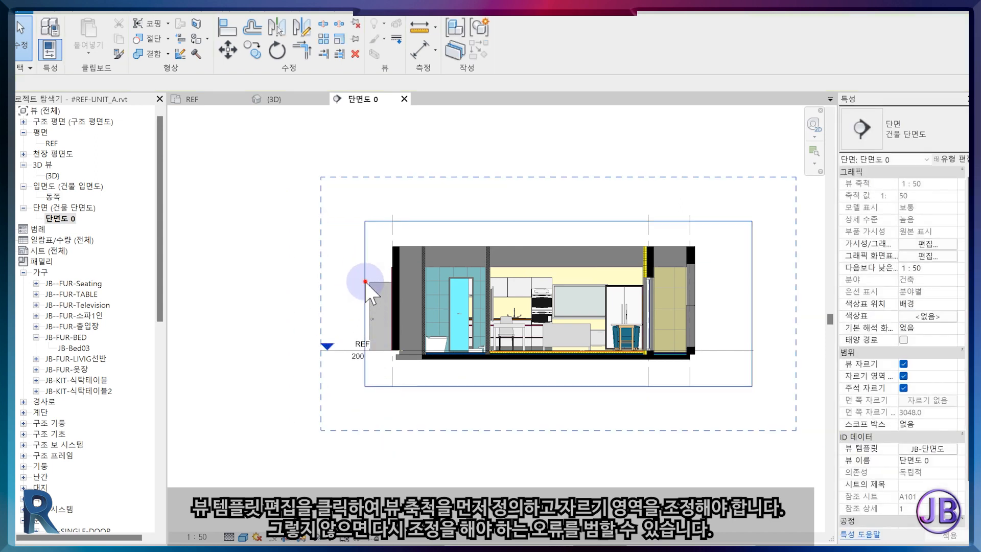
drag(321, 303, 291, 296)
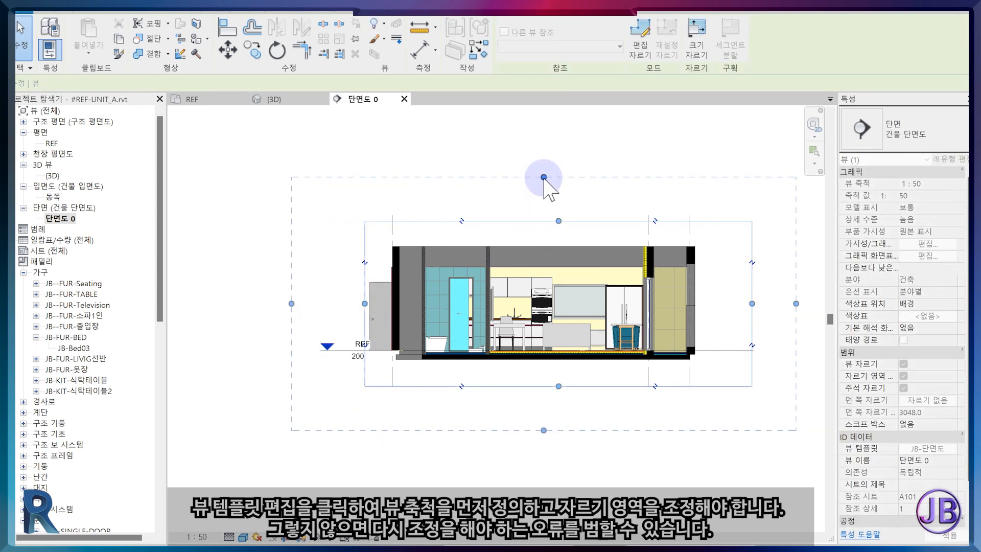
Step: Show the upper bubbles of grids Y5, CY1 and CY2, and rename grid Y5 to CY0
click(690, 223)
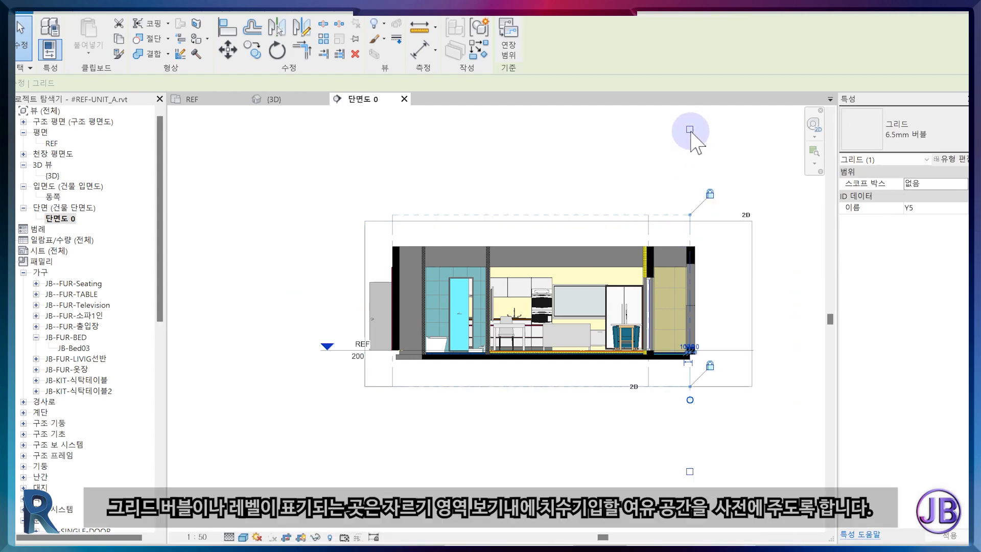
click(690, 130)
click(650, 222)
scroll(650, 228, up, 2)
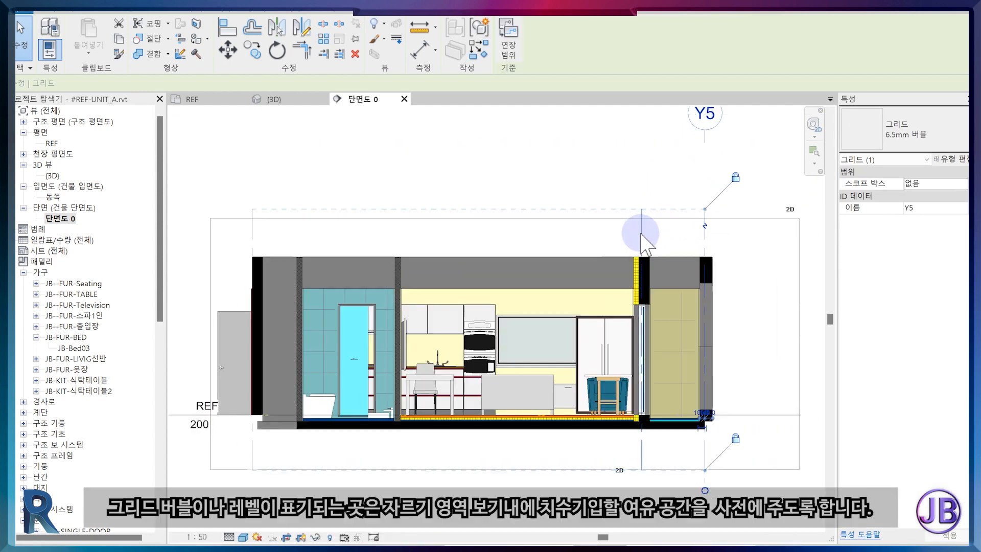
middle_drag(643, 212, 644, 256)
scroll(649, 207, up, 1)
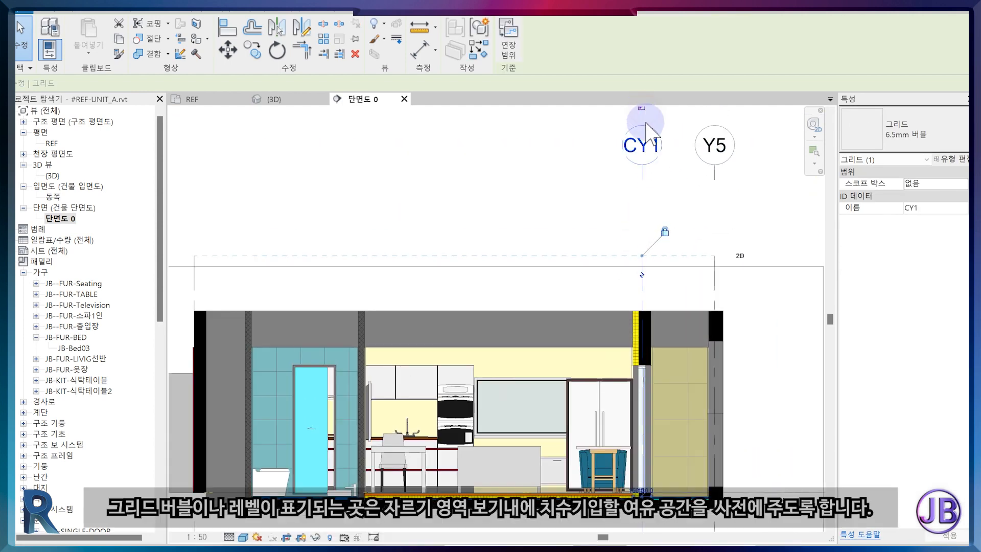
scroll(444, 256, down, 2)
click(343, 256)
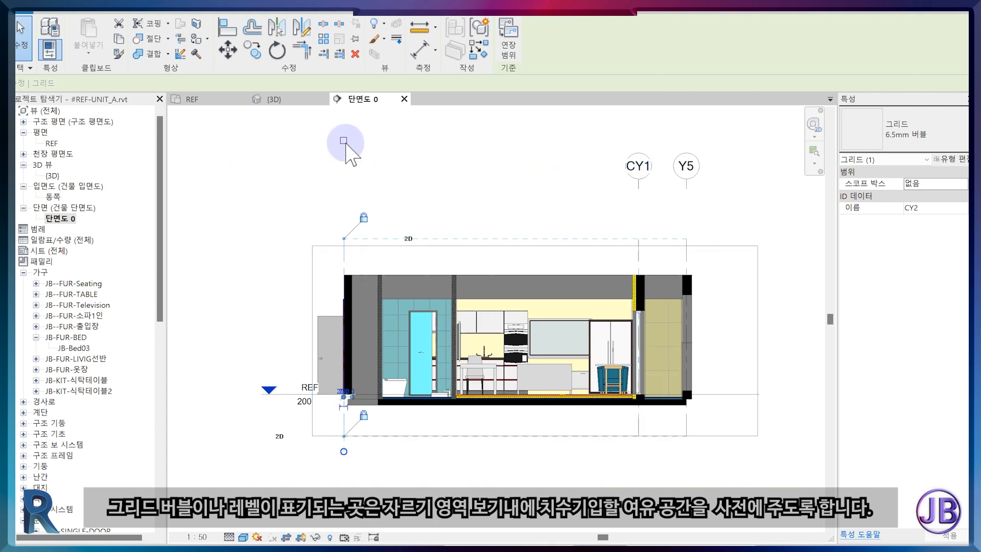
click(687, 168)
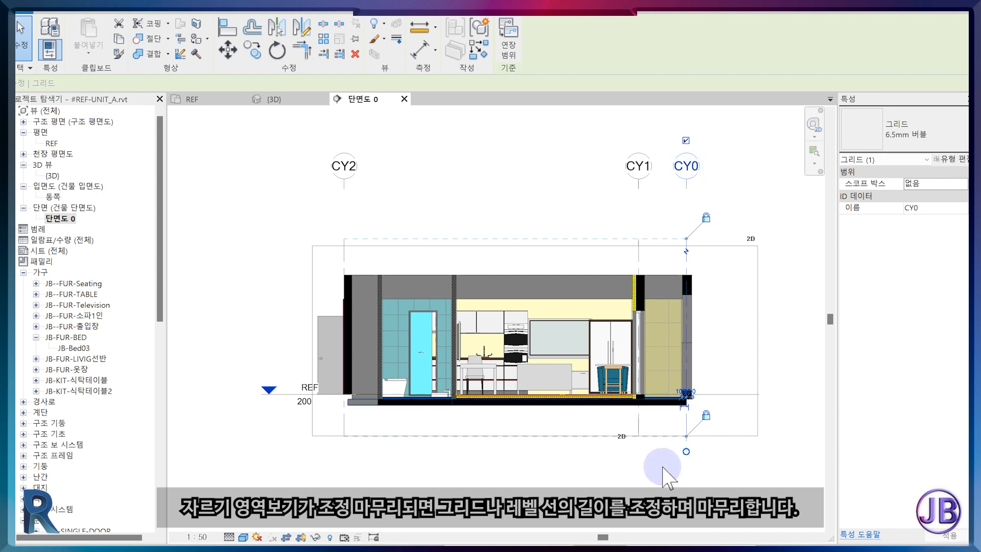
click(659, 484)
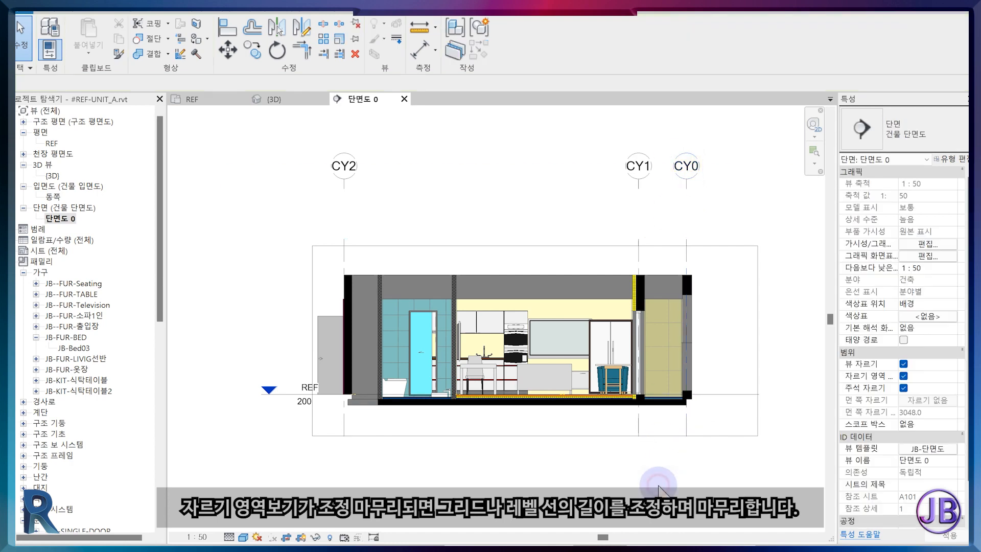
Step: Extend the head end of the REF level line farther outward from the crop region
click(293, 396)
middle_drag(293, 398, 474, 368)
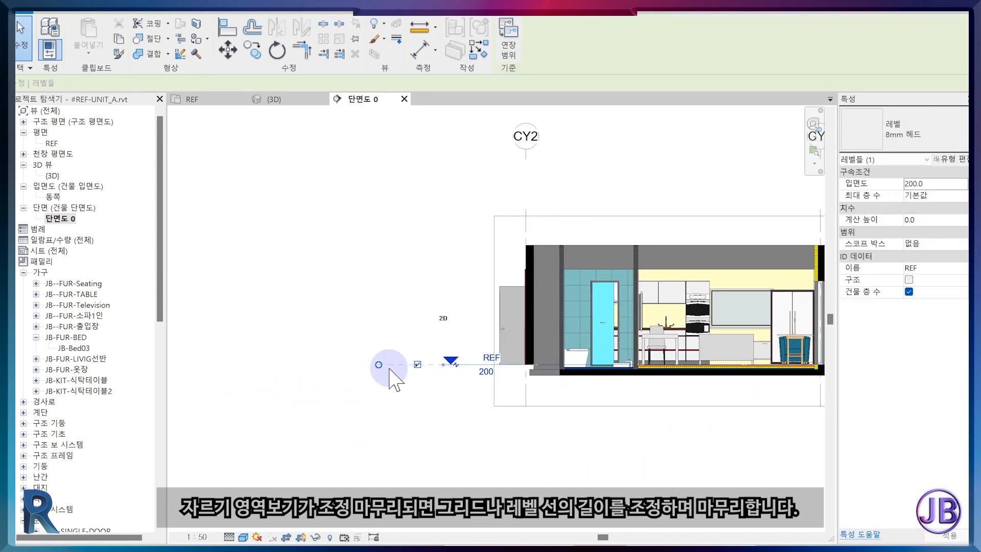
drag(446, 367, 386, 365)
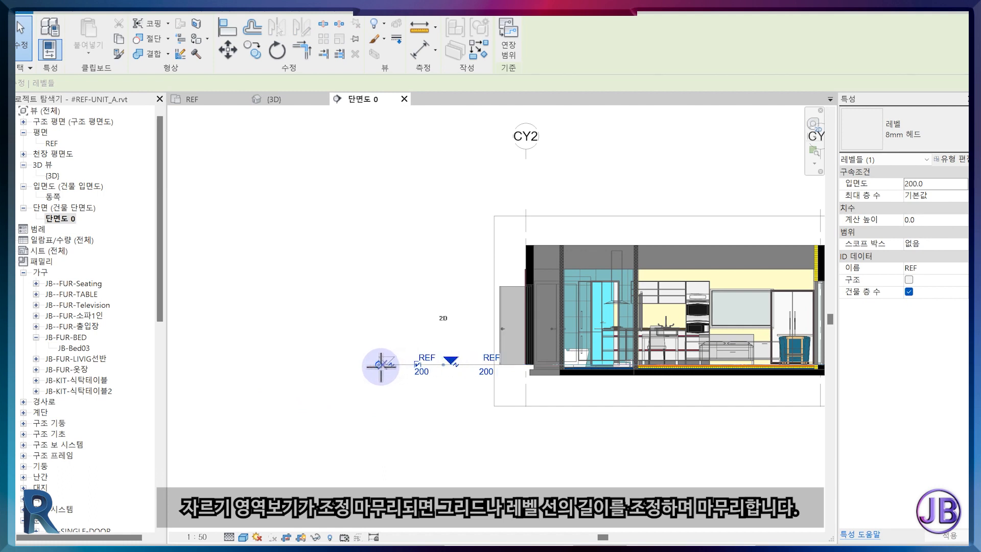
click(416, 391)
scroll(450, 429, down, 3)
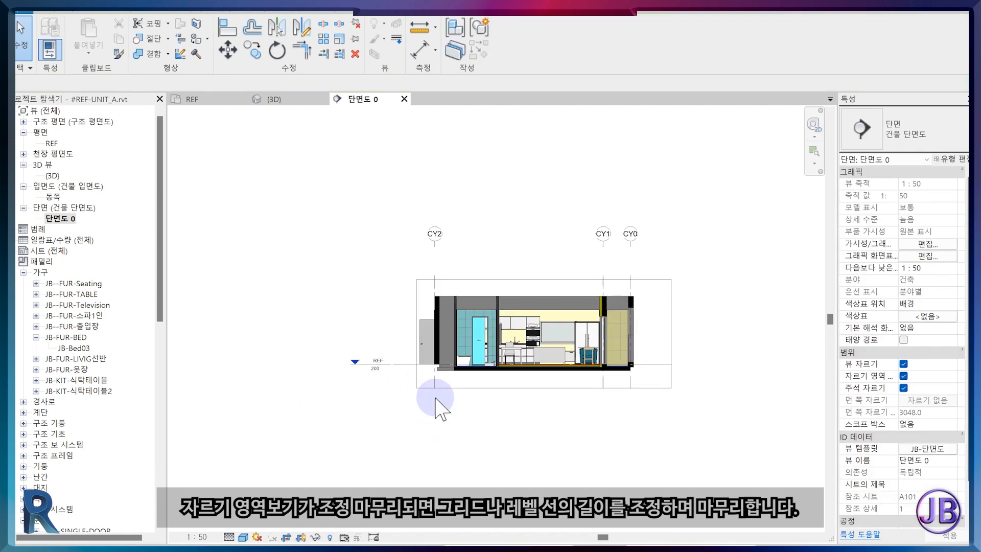
scroll(511, 360, up, 5)
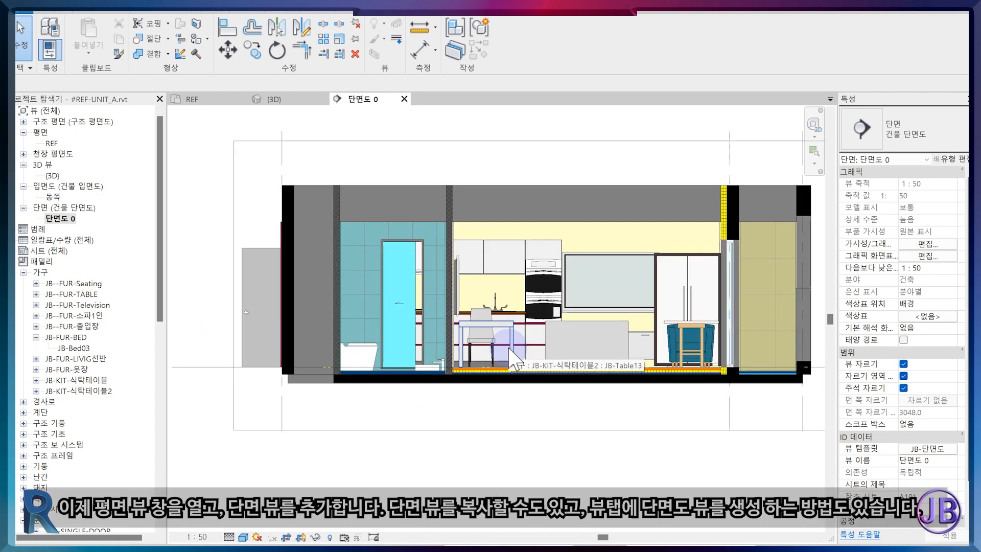
Step: Open the REF floor plan and copy the existing section line sideways so the copy runs through the entrance door
click(216, 101)
scroll(376, 291, down, 6)
middle_drag(408, 265, 423, 516)
click(433, 218)
ctrl+drag(431, 212, 503, 213)
scroll(408, 230, down, 2)
click(394, 292)
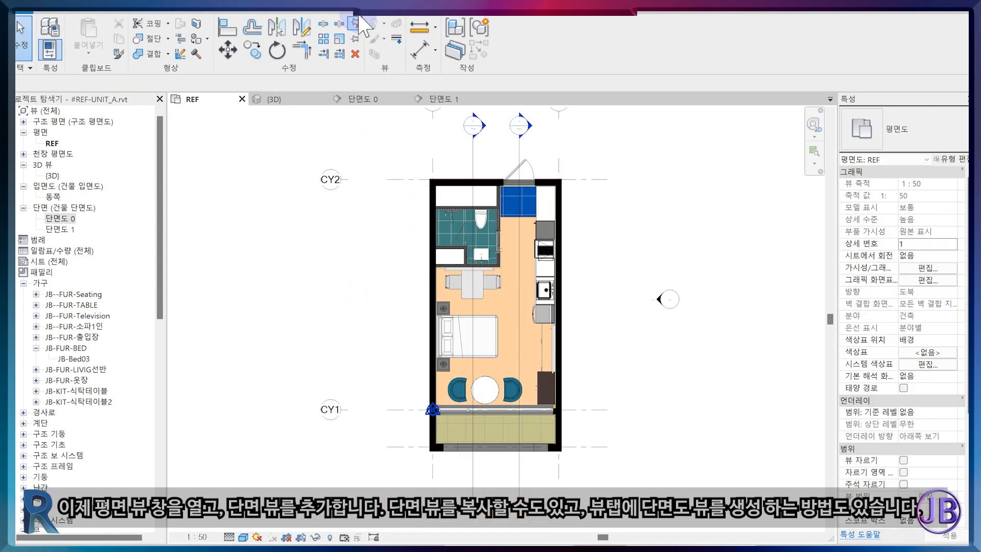
Step: Draw a horizontal section across the unit between the bed and the round table, and open its view
click(377, 21)
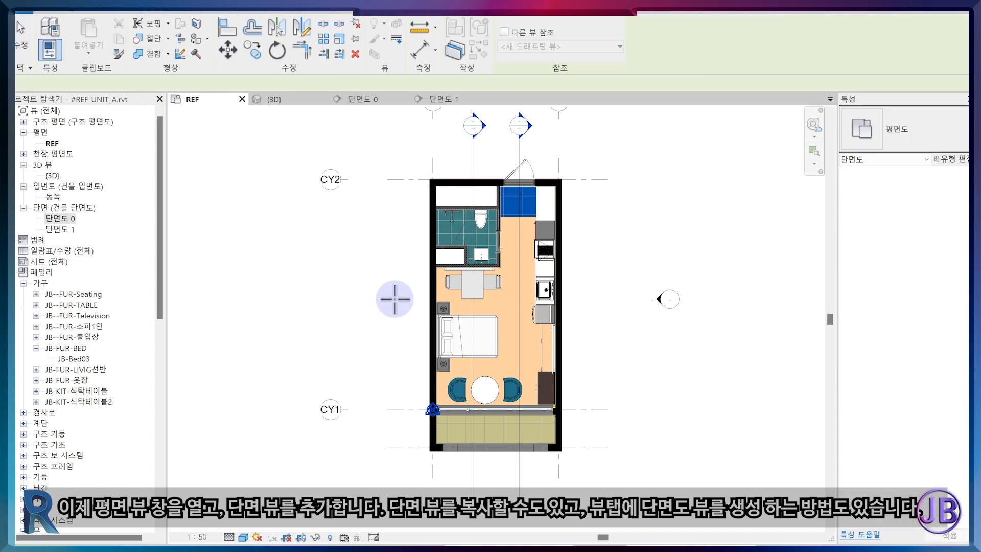
click(405, 372)
click(599, 372)
key(Escape)
key(Escape)
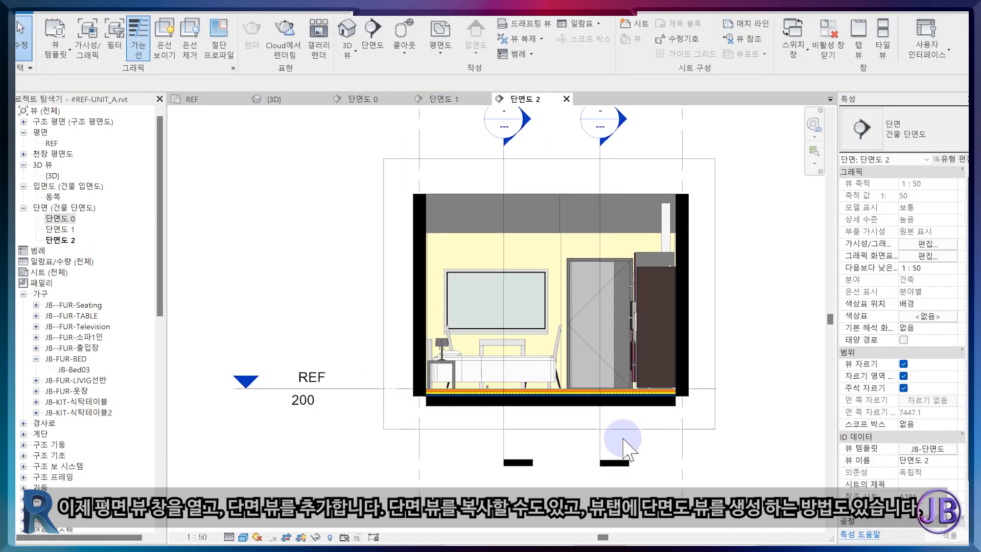
Step: Set the JB-단면도 view template's scale to 사용자 with a scale value of 30
click(920, 448)
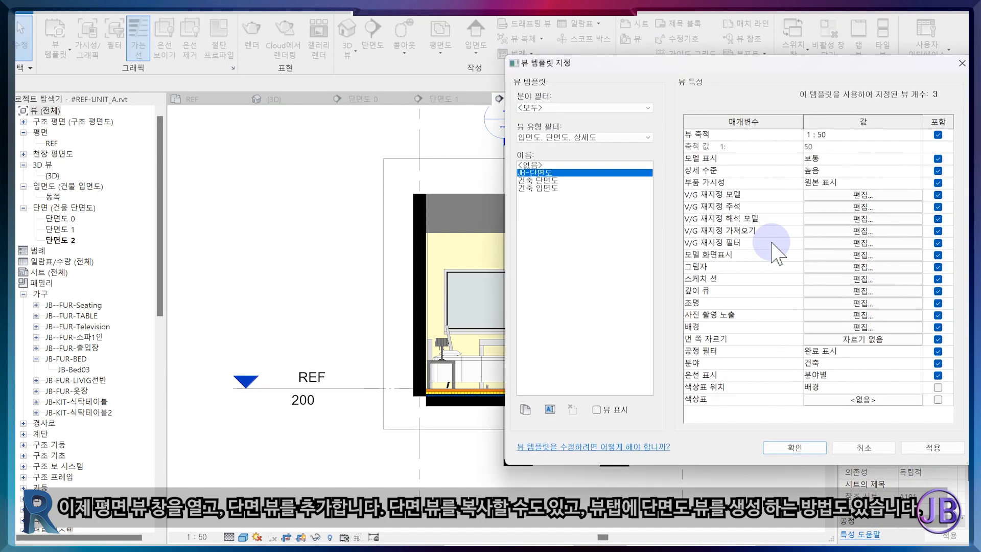
click(838, 134)
click(833, 146)
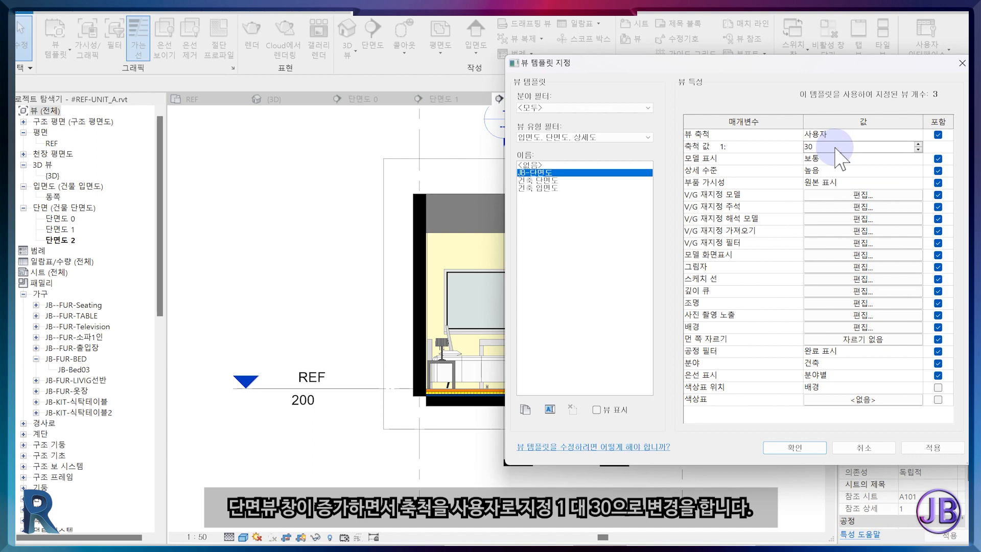
key(Return)
Step: Pull the REF level head closer to the section in 단면도 2 and shorten both ends of the vertical grids
click(349, 390)
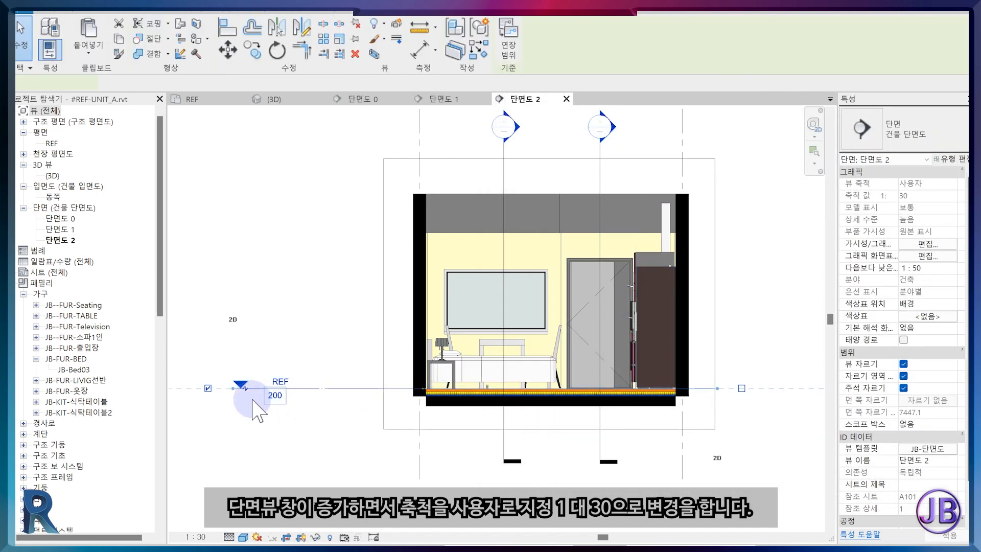
drag(241, 394, 295, 396)
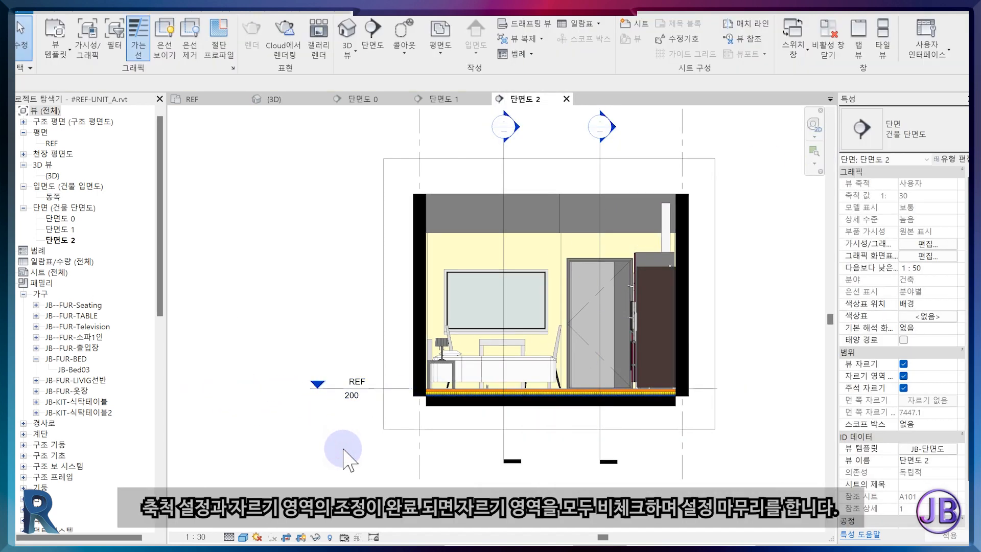
click(406, 207)
drag(407, 208, 409, 228)
drag(404, 470, 404, 434)
Step: Turn off view cropping, crop region display and annotation crop for 단면도 2
click(740, 467)
click(903, 375)
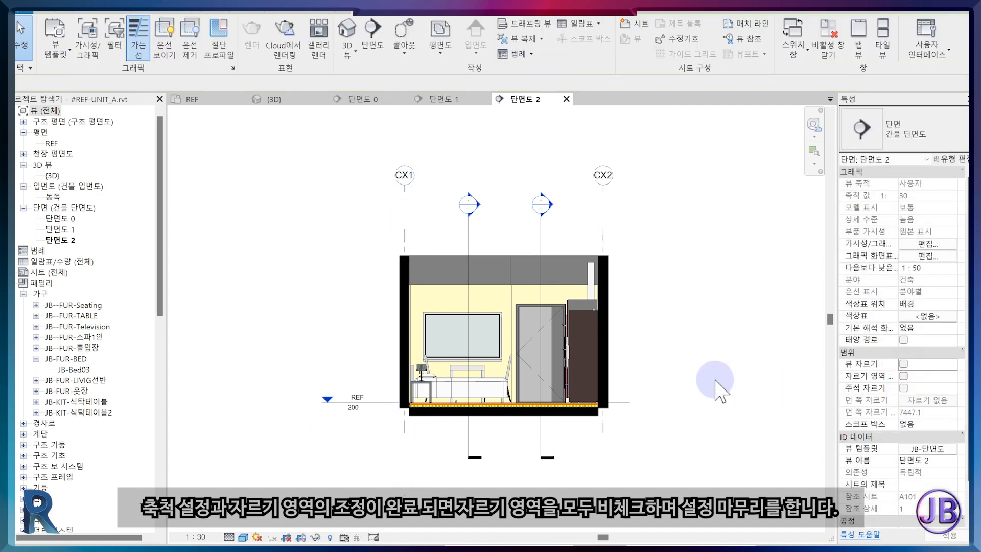
Step: Open section 단면도 1 and extend the head end of the REF level line outward
click(460, 98)
middle_drag(331, 378, 352, 396)
scroll(378, 394, up, 2)
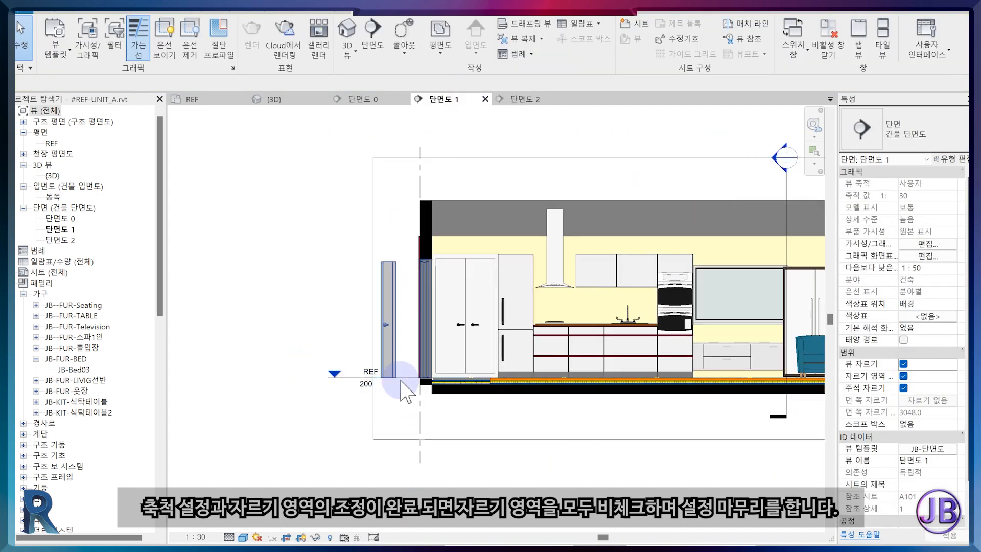
click(326, 378)
drag(327, 378, 302, 377)
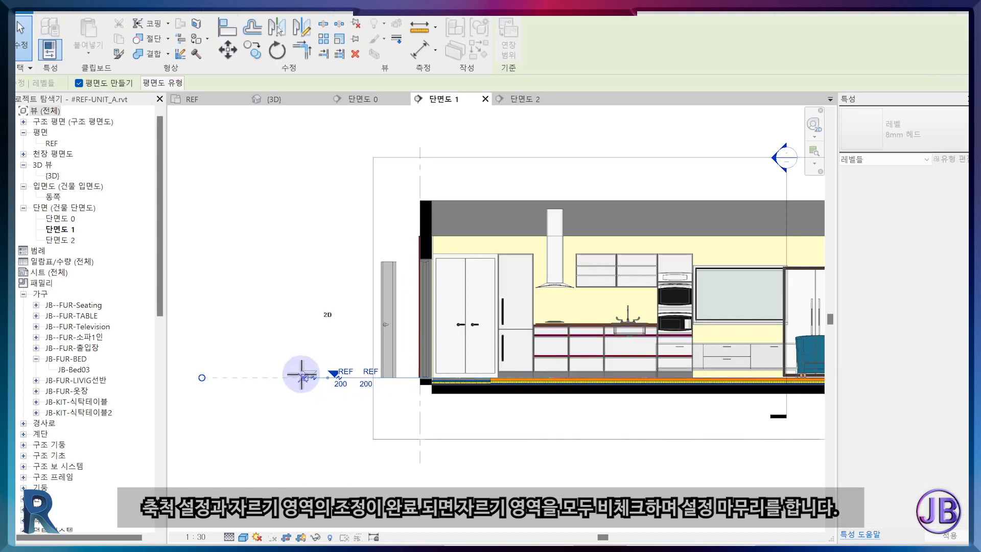
Step: Shorten both ends of the vertical grids in section 단면도 1
click(335, 425)
scroll(334, 426, down, 3)
click(385, 265)
scroll(386, 265, up, 3)
drag(383, 261, 384, 269)
scroll(445, 286, down, 3)
click(638, 425)
scroll(641, 423, up, 2)
click(679, 425)
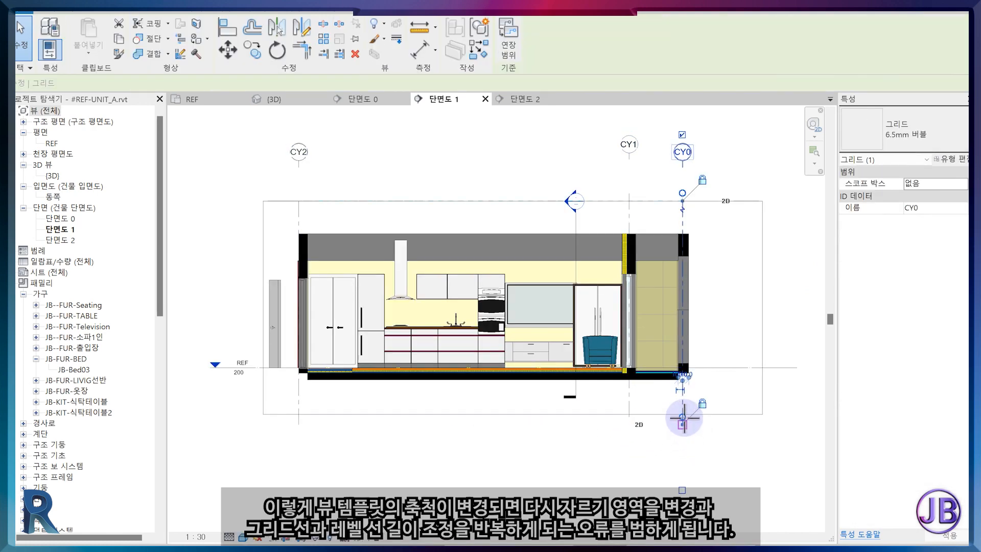
Step: Turn off the crop region display for section 단면도 1
key(Escape)
scroll(705, 437, down, 2)
click(903, 377)
Step: Open section 단면도 0, pull the REF level head closer to the section and adjust the upper ends of the vertical grids
click(379, 101)
click(704, 438)
scroll(608, 441, down, 2)
click(251, 395)
drag(249, 393, 317, 393)
click(394, 241)
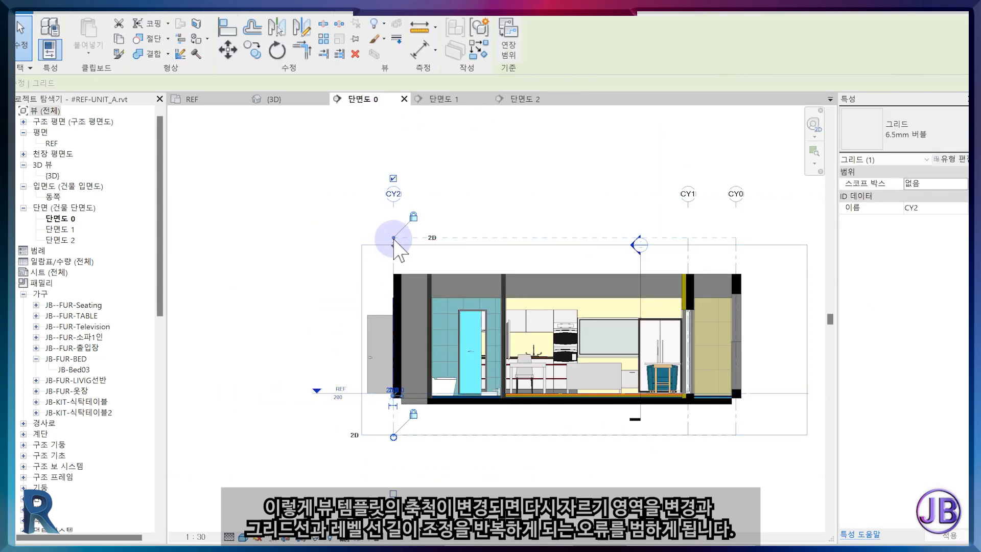
click(562, 239)
click(576, 186)
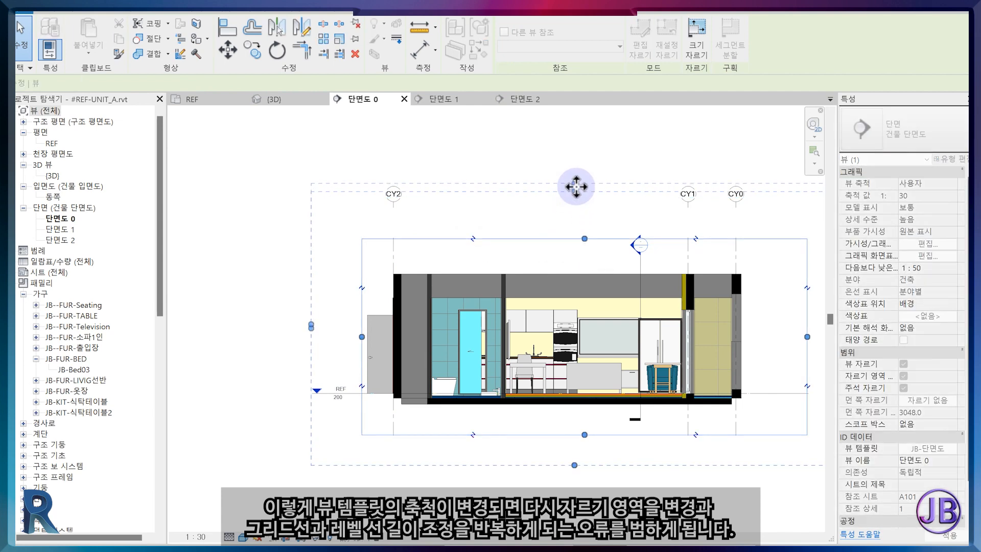
Step: Turn off view cropping, crop region display and annotation crop for 단면도 0
key(Escape)
scroll(636, 258, up, 2)
click(903, 390)
click(564, 201)
Step: In the REF floor plan, enable the 룸 model category in the visibility overrides of the JB-유닛평면도 view template
click(220, 100)
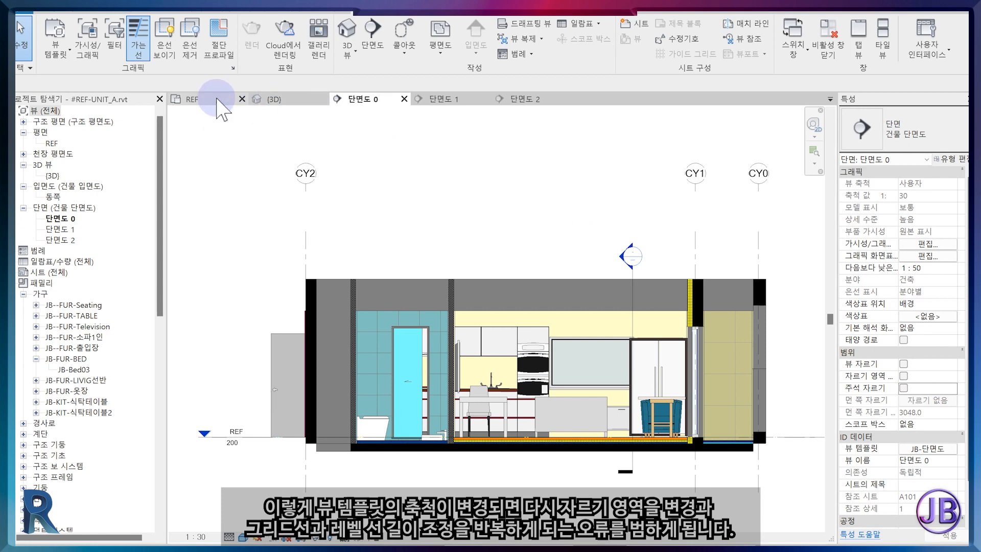
scroll(498, 391, down, 2)
middle_drag(501, 394, 495, 410)
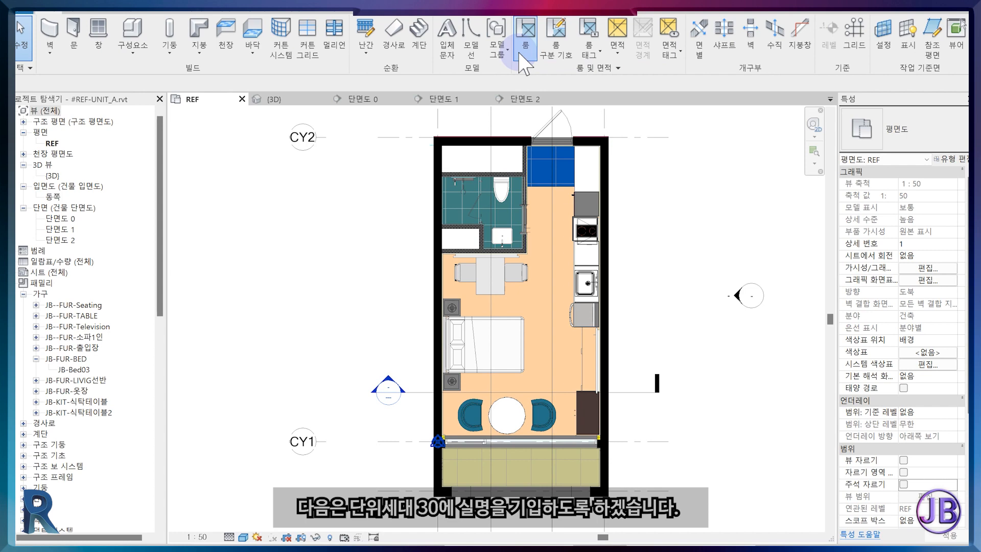
click(521, 54)
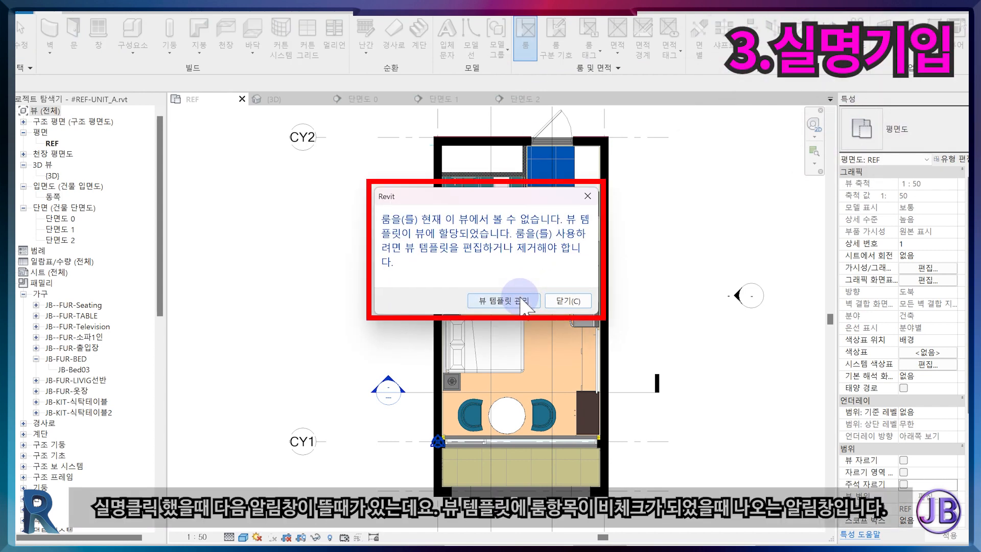
click(521, 301)
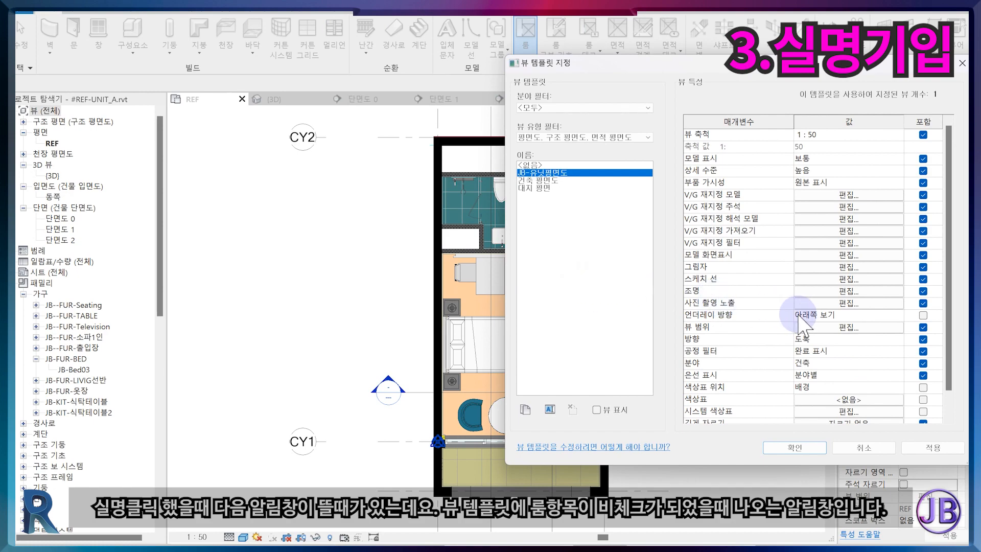
click(848, 195)
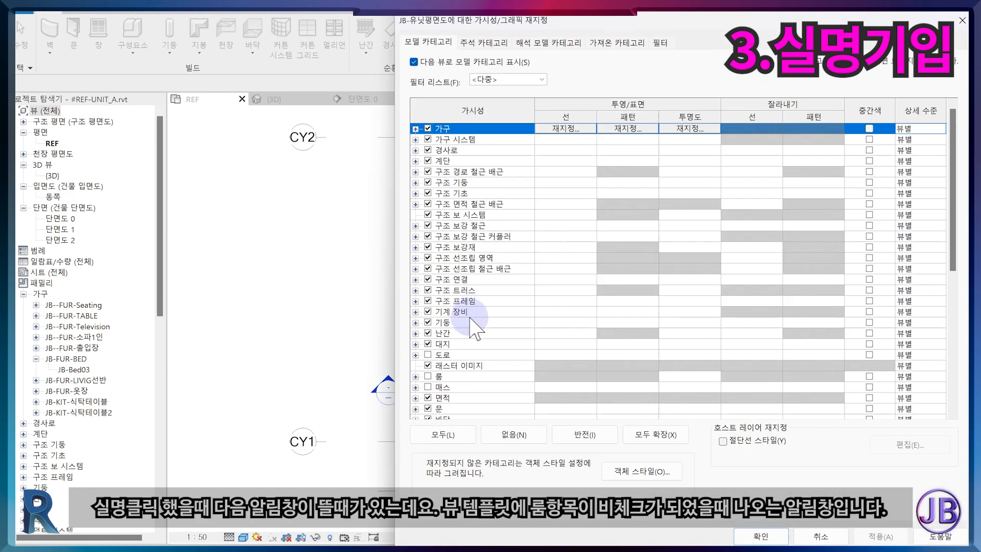
click(428, 376)
click(761, 536)
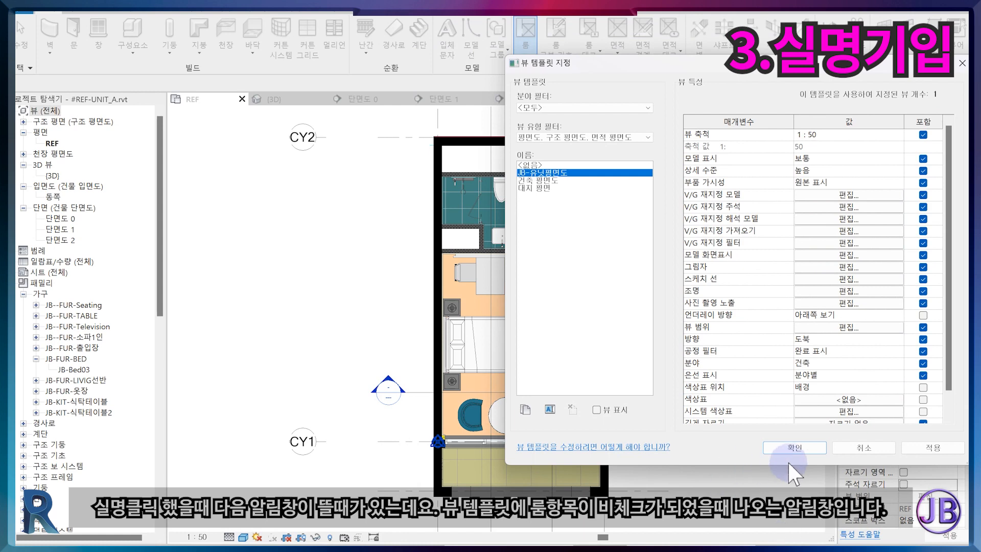
click(792, 467)
Step: Place tagged rooms in the bathroom and on the balcony of the REF plan
click(523, 317)
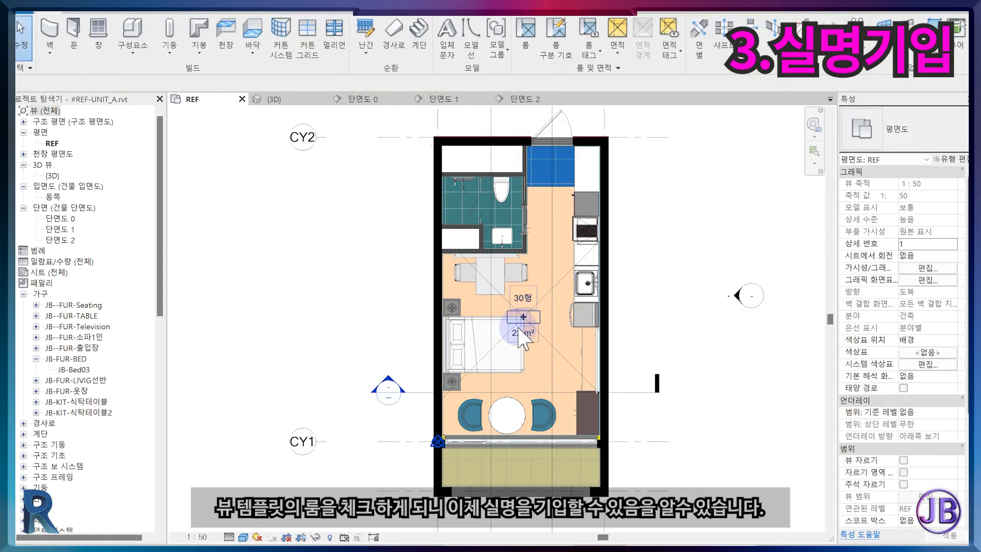
key(r)
key(m)
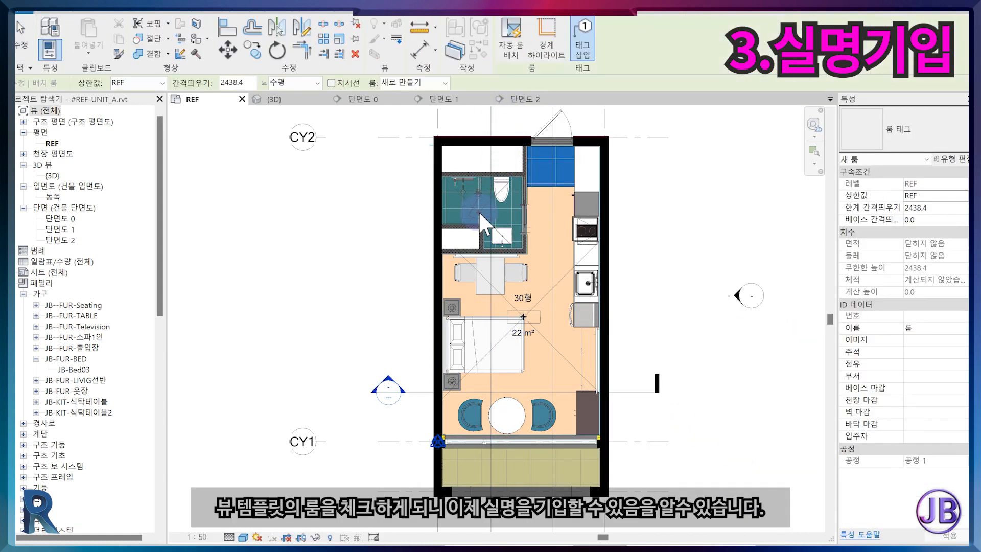
click(480, 211)
key(Escape)
key(Escape)
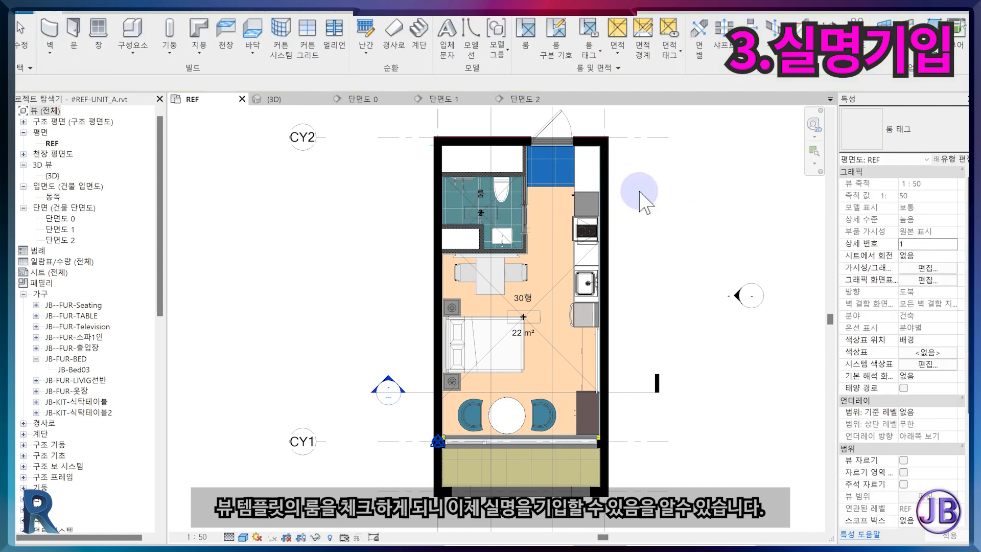
click(525, 33)
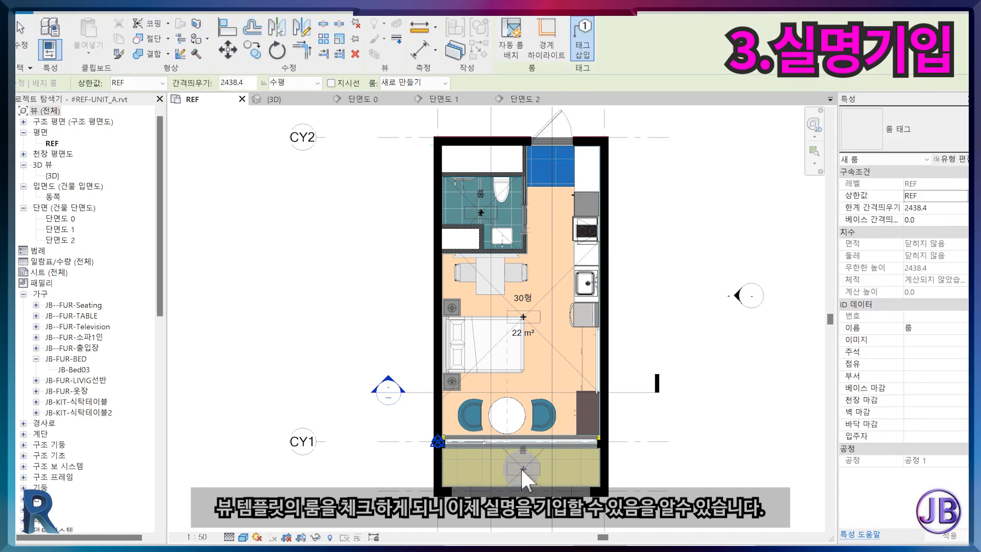
click(520, 470)
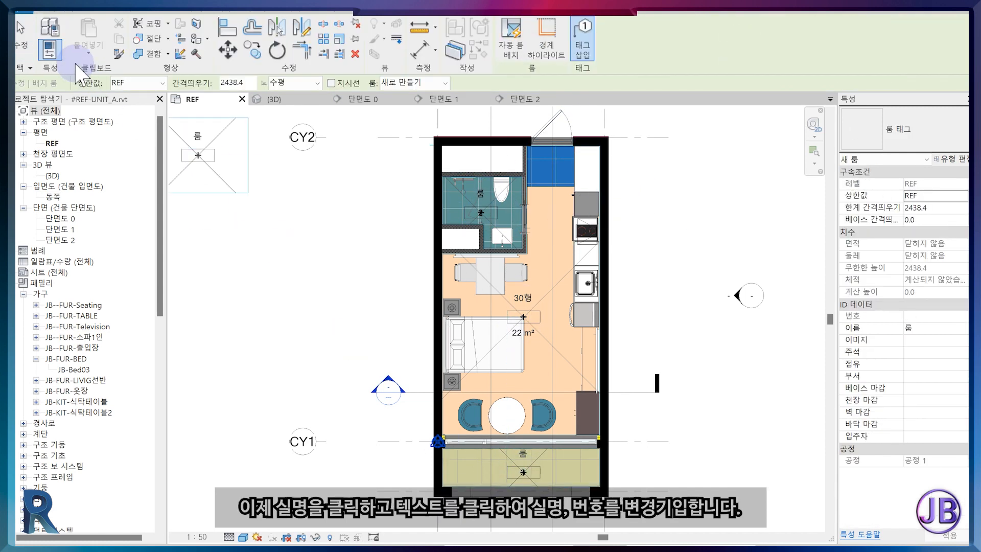
Step: Name the bathroom's room 화장실 and set its number to TYP-2
click(21, 31)
click(481, 196)
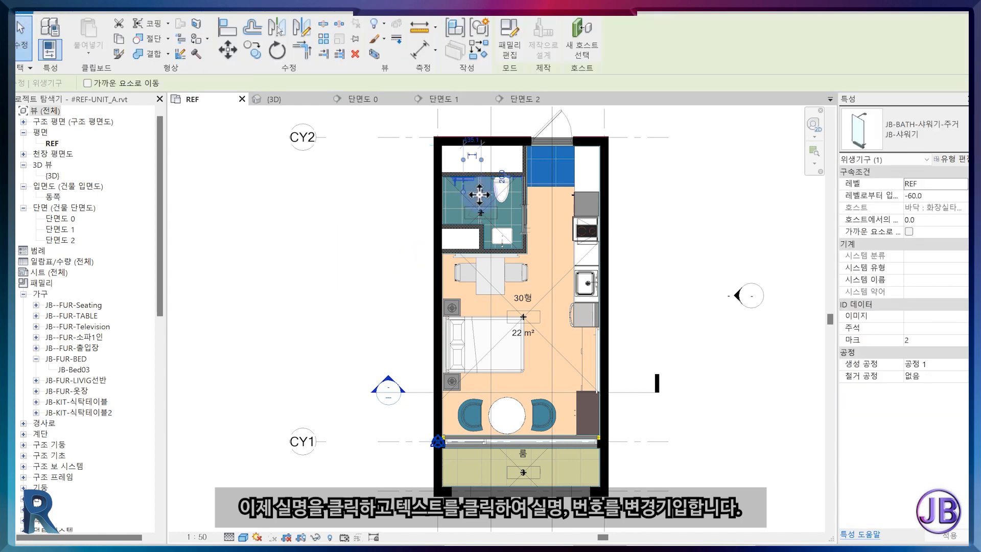
key(Escape)
scroll(483, 196, up, 5)
click(483, 196)
click(482, 196)
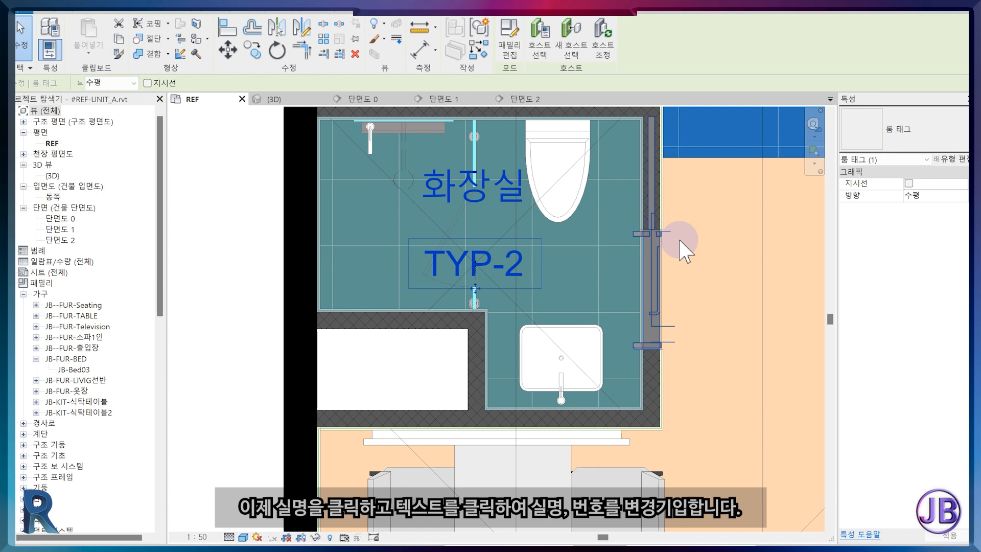
Step: Set the 30형 room's number to TYP1 and give the balcony's room the name 발코니 and number TYP-3
scroll(587, 313, down, 3)
scroll(594, 394, up, 3)
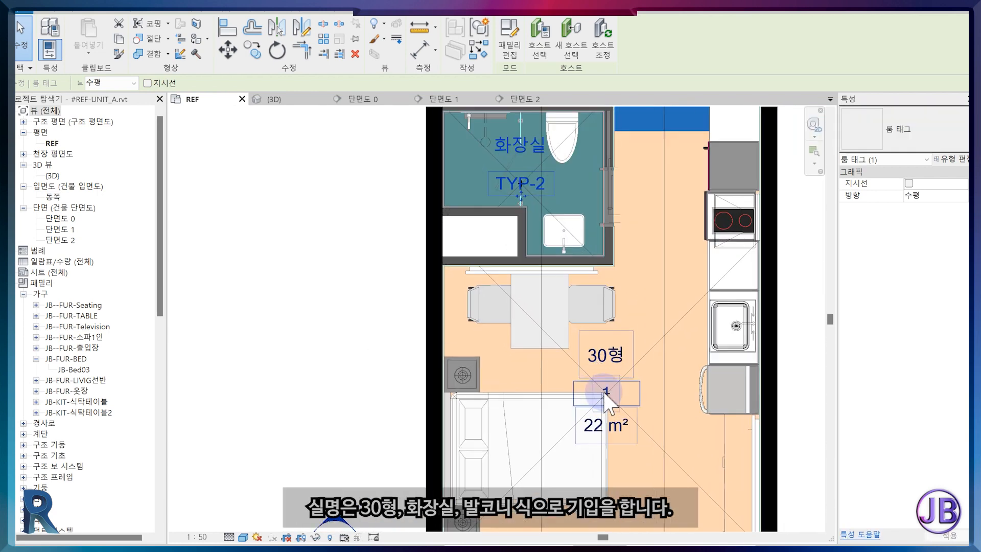
click(609, 394)
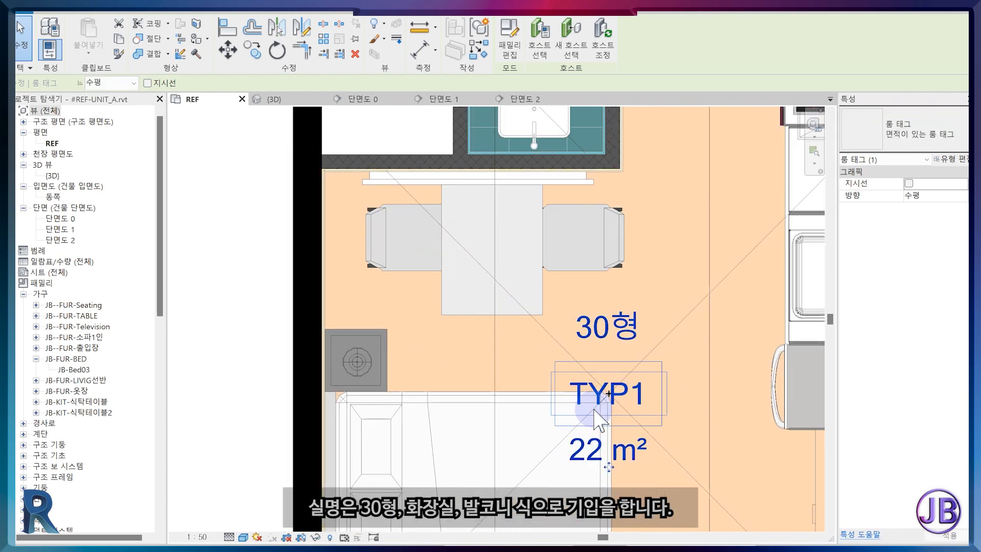
scroll(595, 410, down, 3)
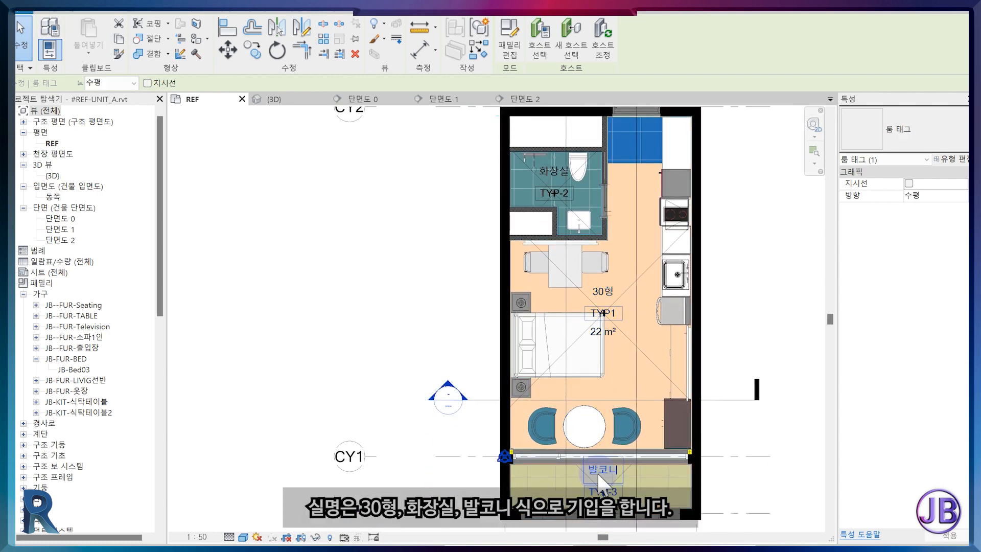
click(798, 447)
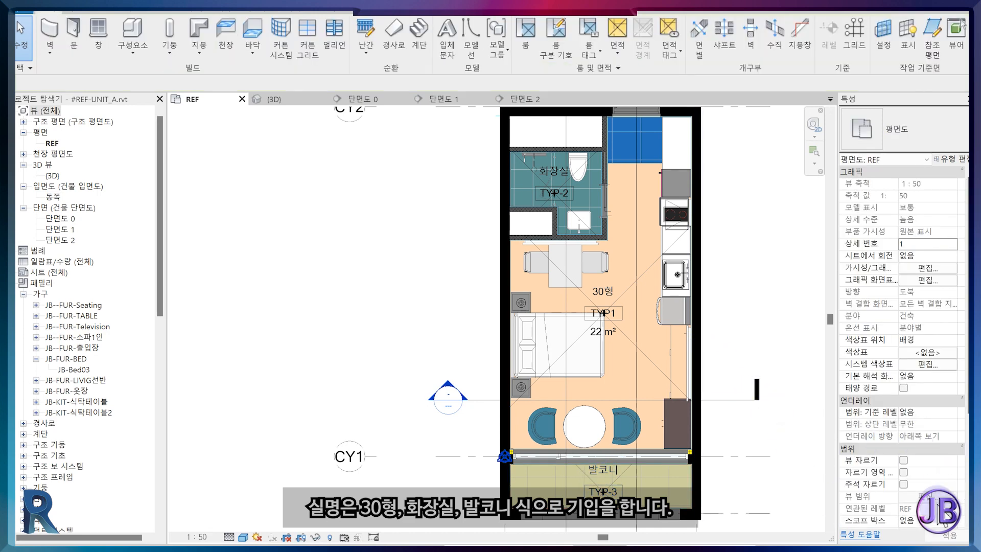
Step: Hide the 내부 채우기 and 참조 subcategories of 룸 in the JB-유닛평면도 view template
scroll(935, 399, down, 3)
click(932, 417)
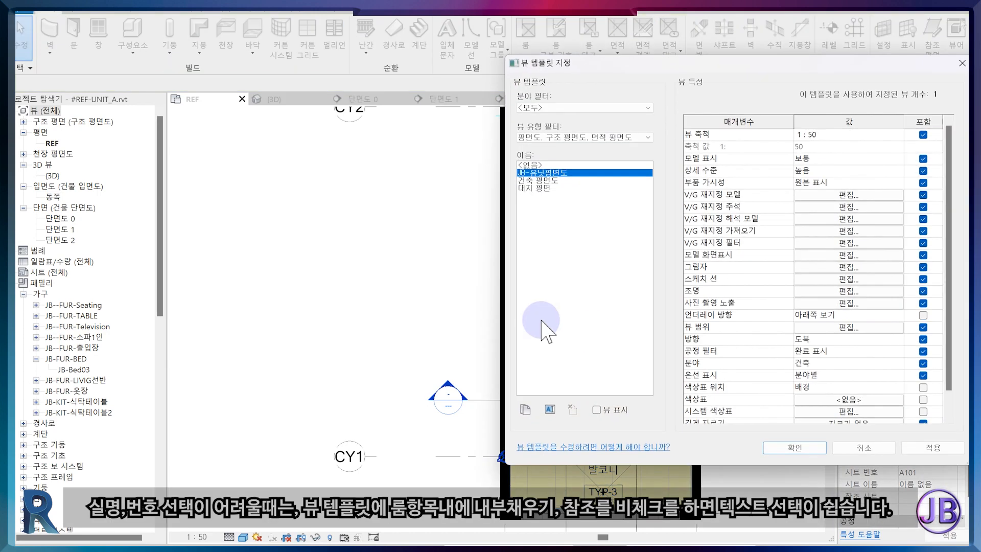
click(835, 206)
scroll(412, 348, down, 2)
click(416, 333)
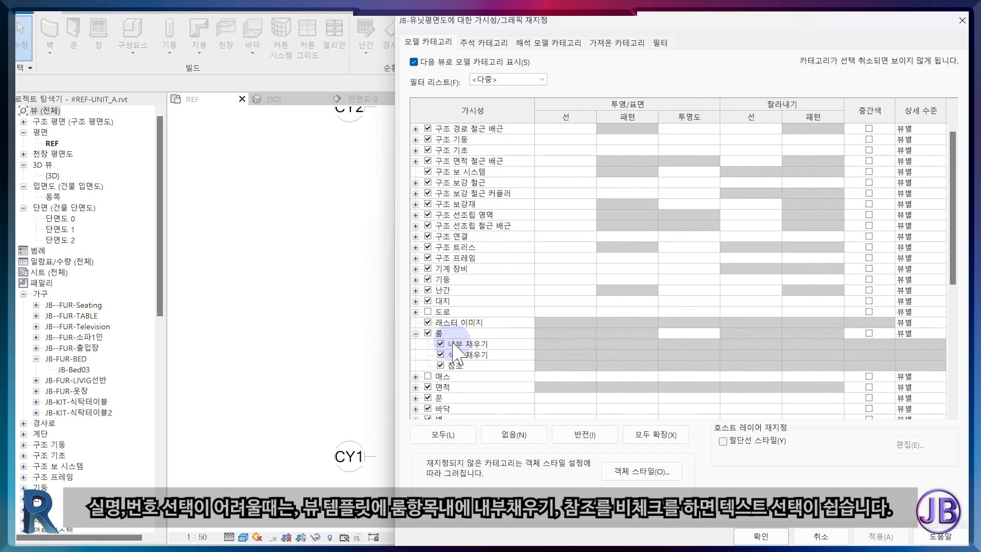
click(440, 343)
click(440, 365)
click(759, 536)
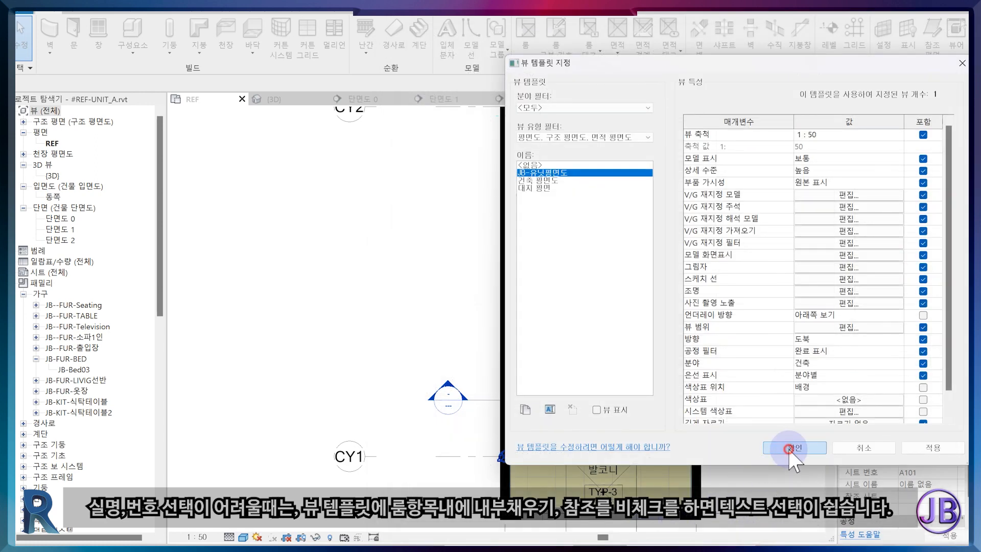
click(789, 453)
Step: Set the JB-유닛평면도 view template's scale to 사용자 with a scale value of 30
scroll(760, 477, down, 4)
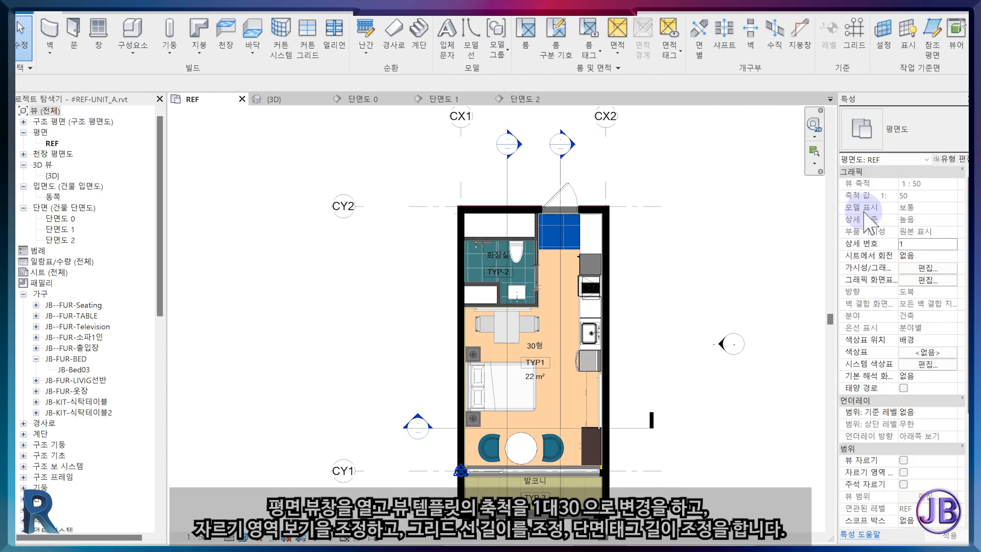
click(927, 424)
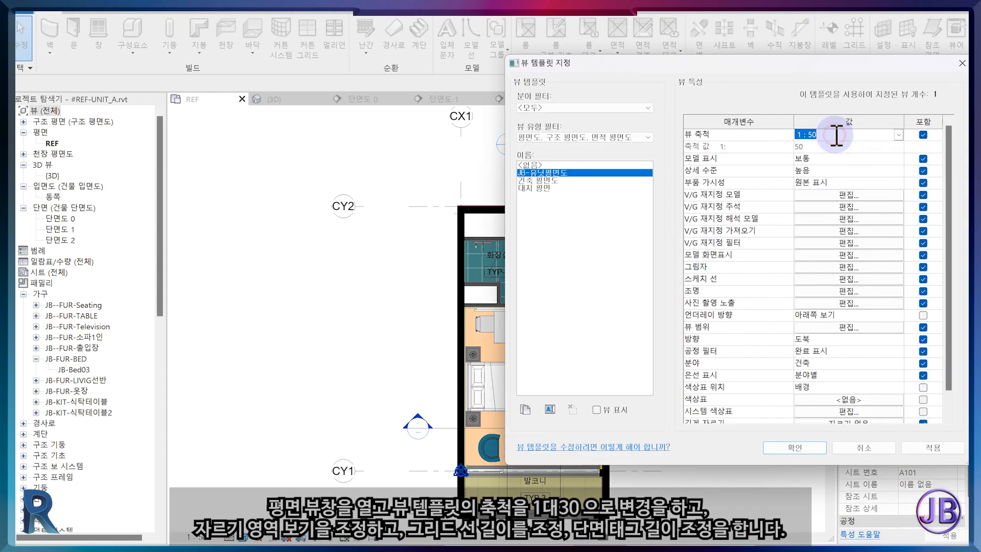
click(898, 135)
scroll(840, 139, up, 3)
click(816, 147)
click(820, 151)
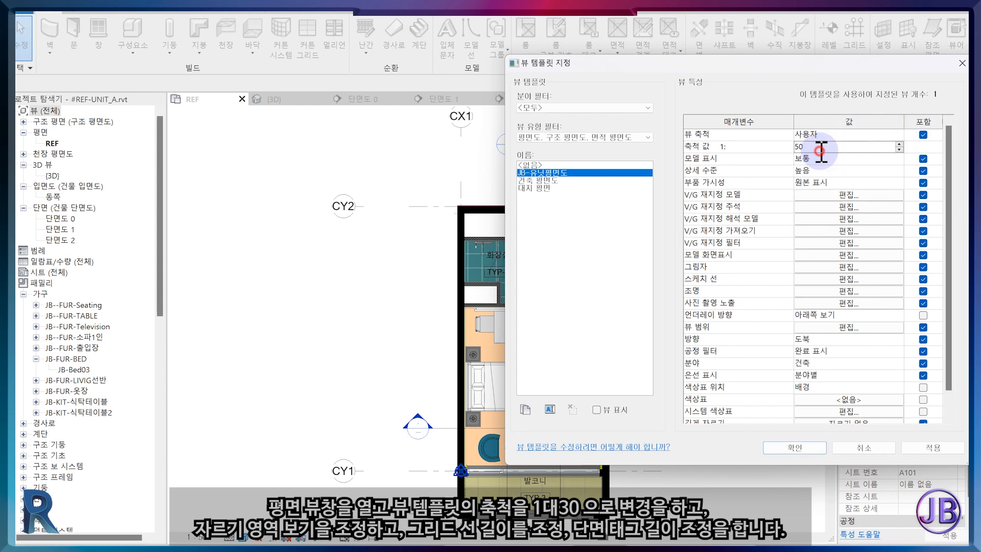
key(Return)
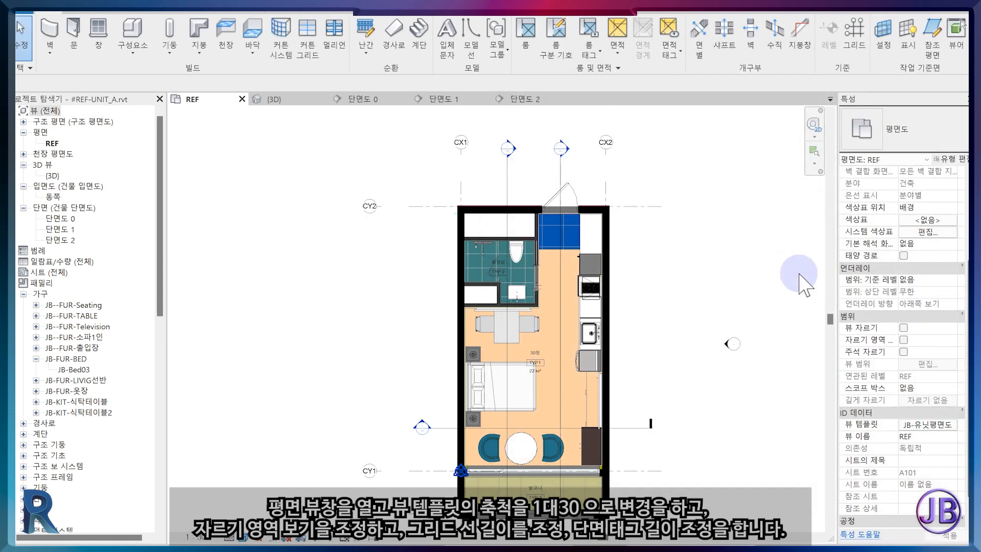
Step: Turn on crop region display and annotation crop for the REF plan
click(427, 207)
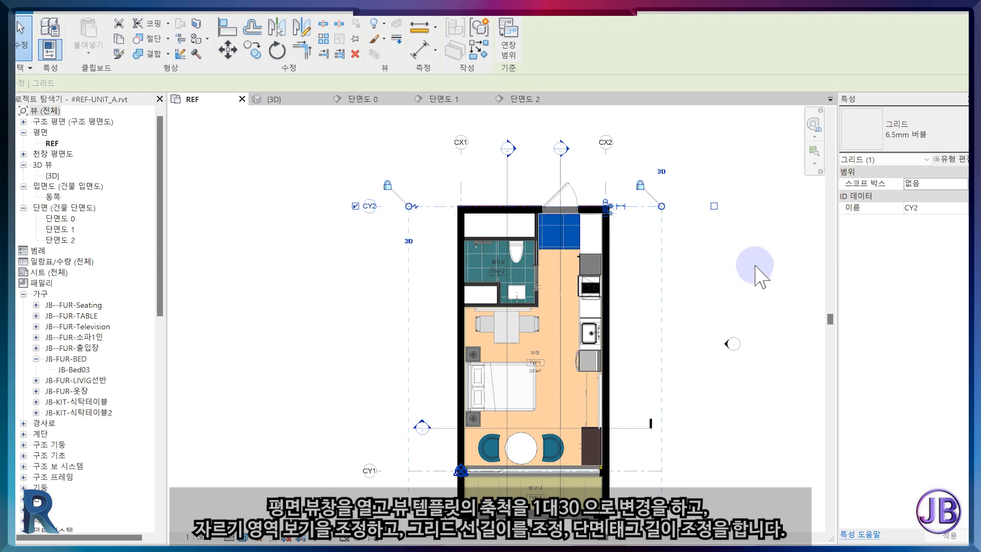
key(Escape)
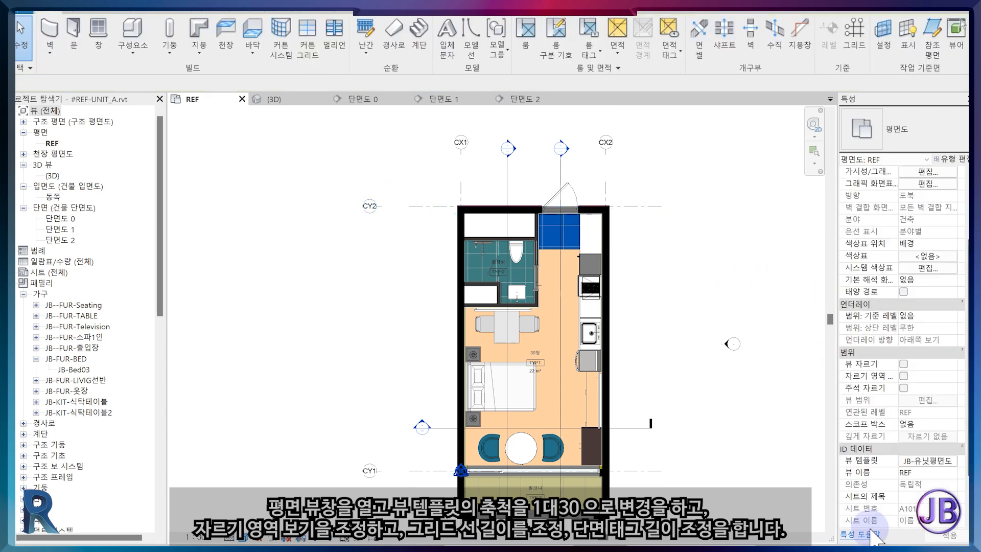
click(903, 339)
click(904, 352)
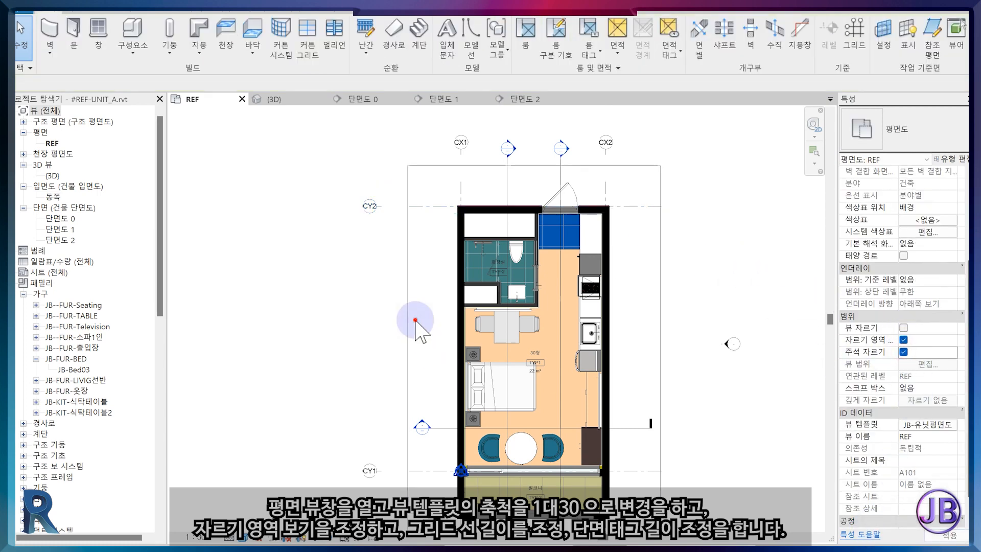
Step: Pull the REF plan's crop region in at the sides and above the unit, and extend the annotation crop slightly outward
click(424, 357)
drag(425, 357, 425, 358)
drag(659, 358, 643, 355)
drag(535, 166, 536, 181)
drag(374, 362, 360, 361)
drag(516, 139, 515, 131)
Step: Shorten both ends of the horizontal grids so they stay close to the unit plan
click(417, 207)
scroll(424, 204, up, 5)
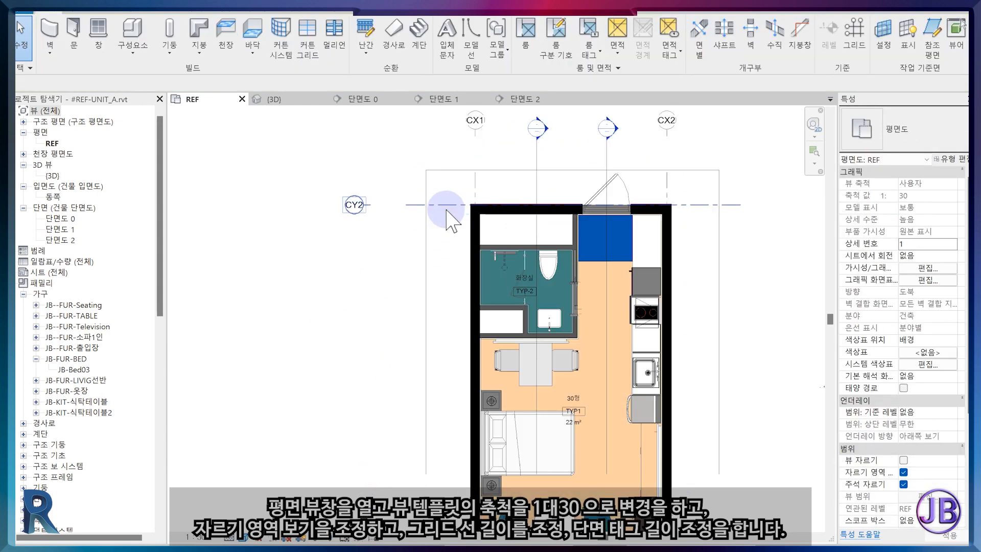
drag(424, 205, 424, 205)
scroll(424, 206, down, 4)
scroll(662, 207, up, 5)
drag(656, 197, 595, 198)
click(636, 241)
scroll(636, 241, down, 3)
scroll(636, 241, down, 4)
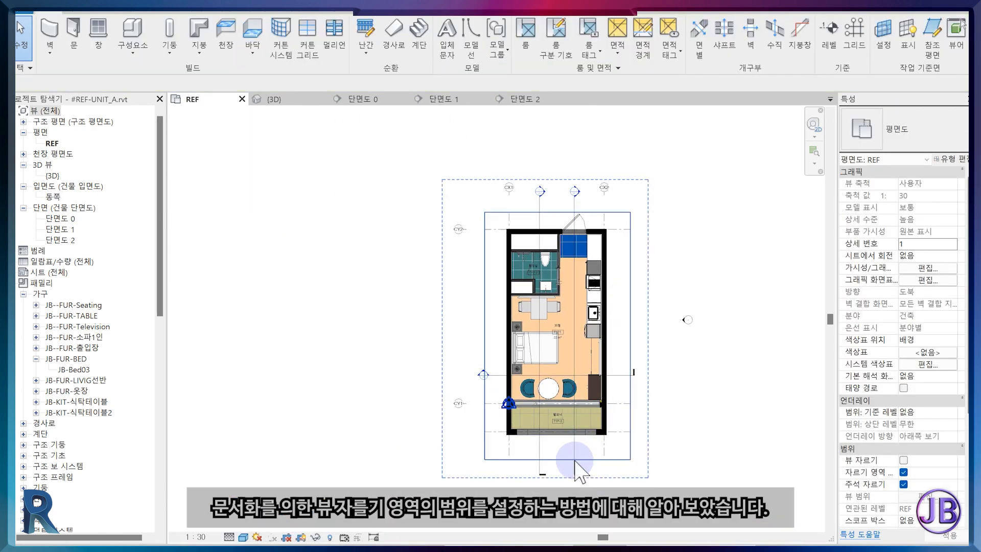
Step: Pull the tail ends of the two vertical section lines up to just below the balcony
click(574, 463)
click(538, 465)
drag(574, 464, 539, 453)
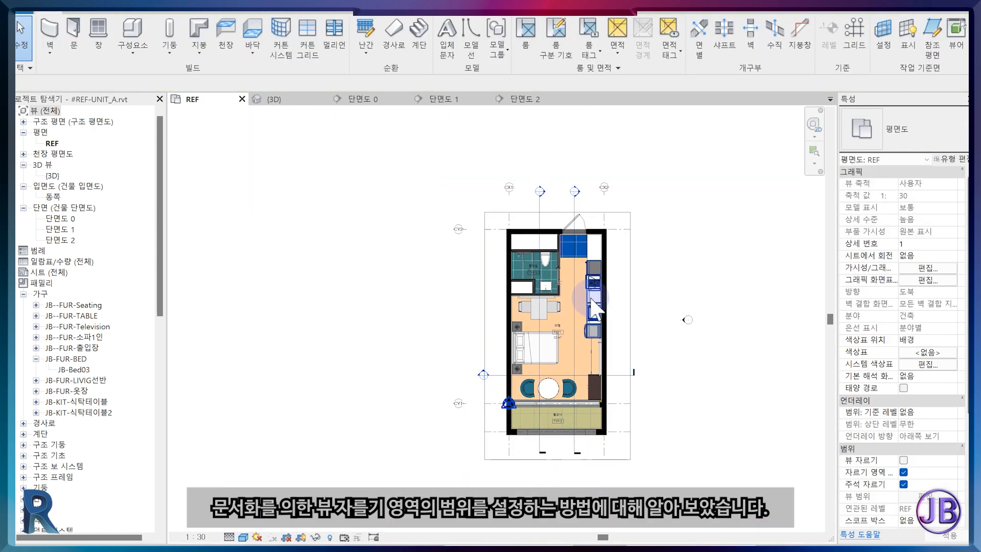
Step: Pull the heads of the two vertical section lines down close to the unit's entrance wall
scroll(587, 246, up, 3)
click(558, 169)
scroll(560, 170, up, 3)
drag(558, 152, 563, 212)
click(450, 174)
drag(450, 152, 506, 178)
click(506, 202)
scroll(538, 222, down, 1)
click(536, 218)
click(401, 211)
drag(401, 207, 414, 195)
click(441, 220)
scroll(465, 250, down, 2)
scroll(468, 257, down, 1)
middle_drag(487, 302, 506, 286)
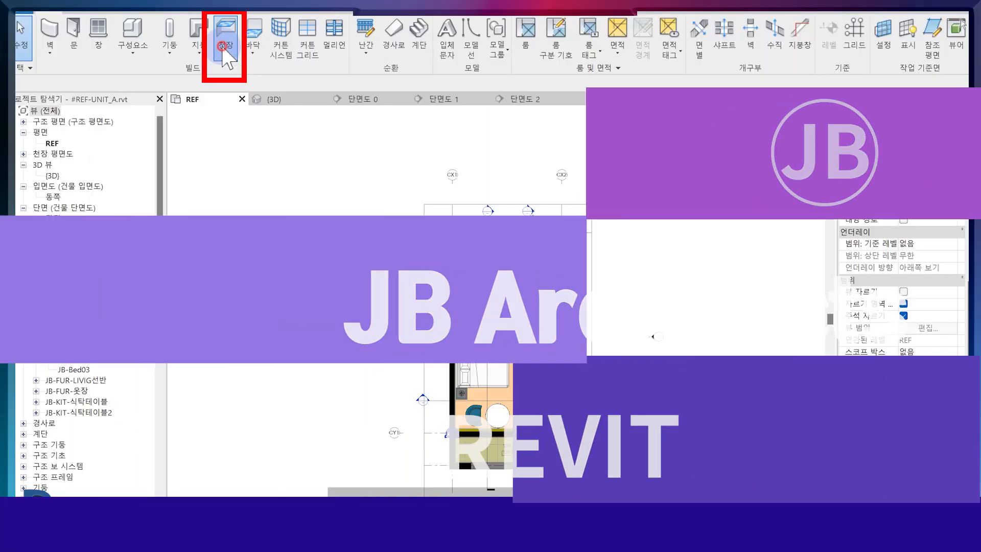
Step: Place automatic ceilings in the living room, bathroom and balcony from the REF floor plan
click(223, 47)
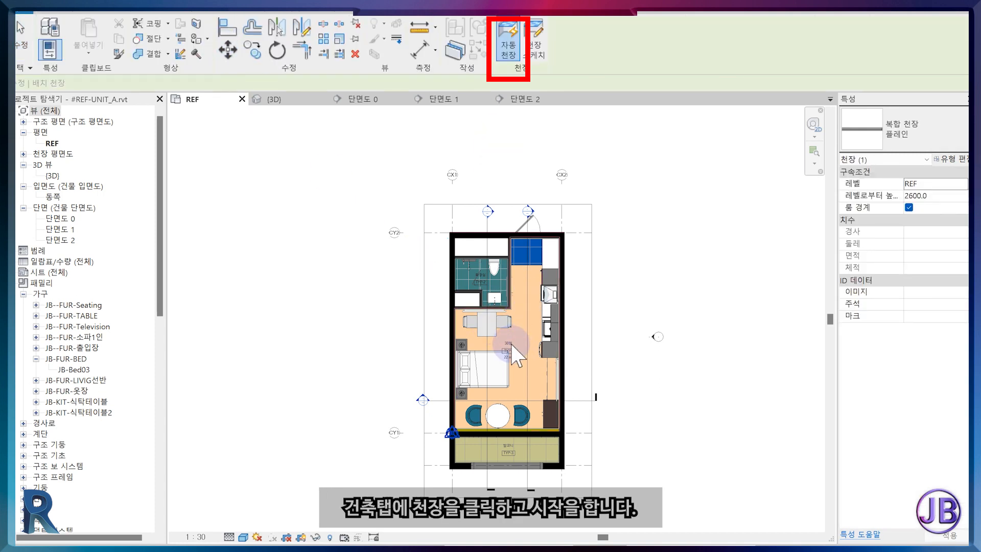
click(512, 346)
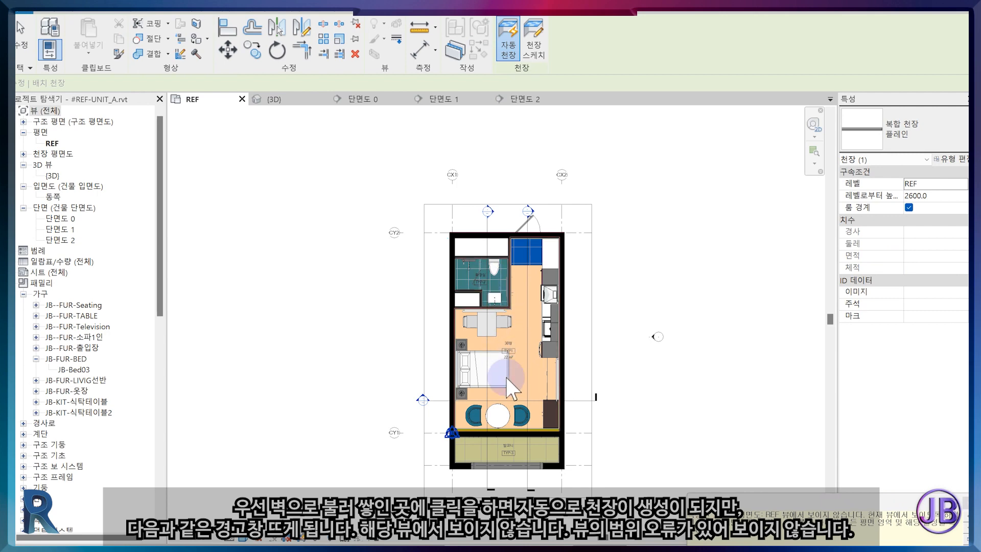
click(508, 451)
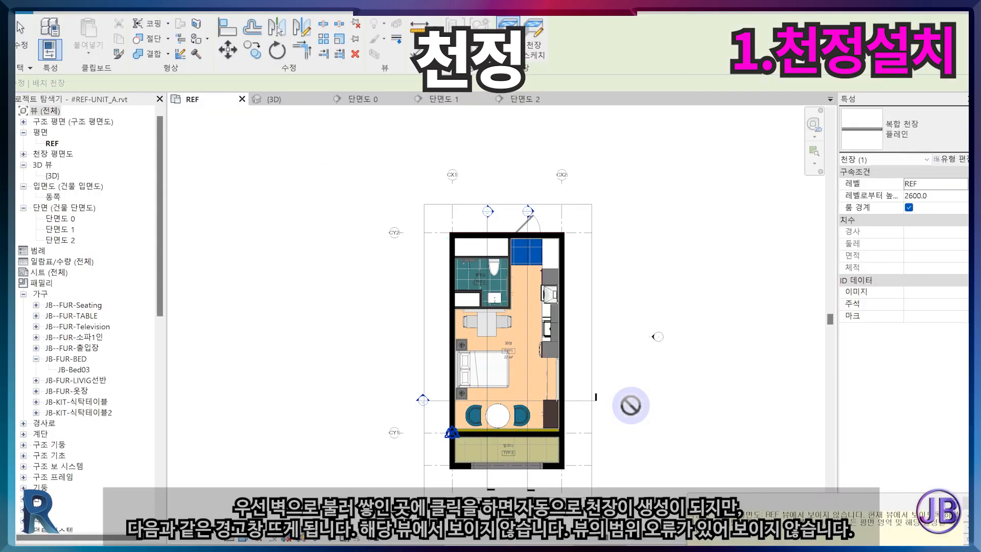
key(Escape)
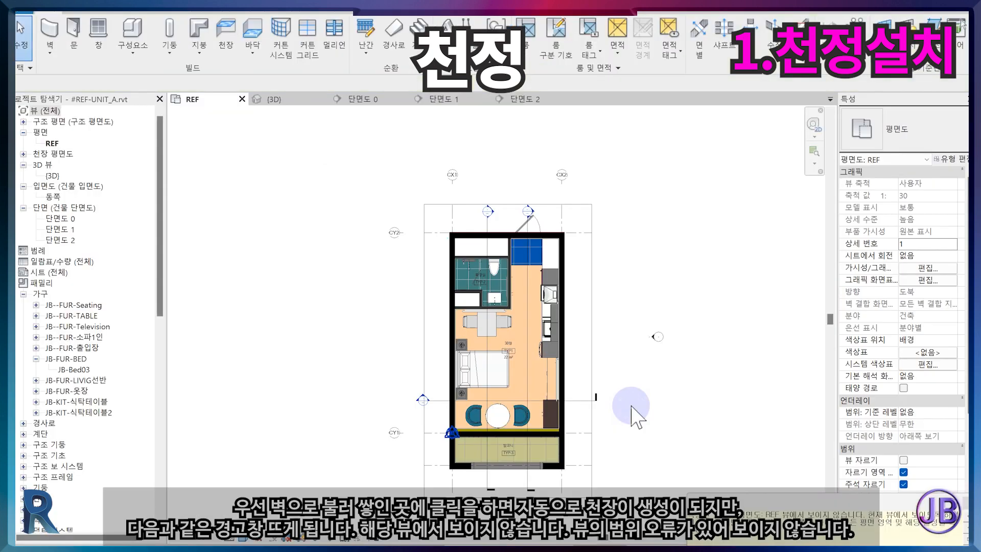
Step: Open section view 단면도 0 and set the living room ceiling's height offset from level to 2300
click(290, 100)
click(364, 99)
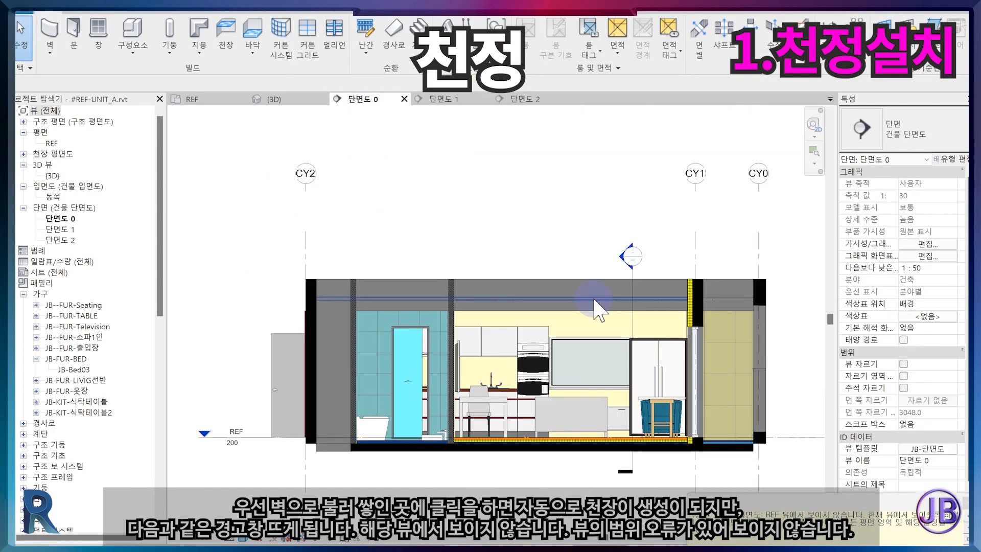
click(612, 299)
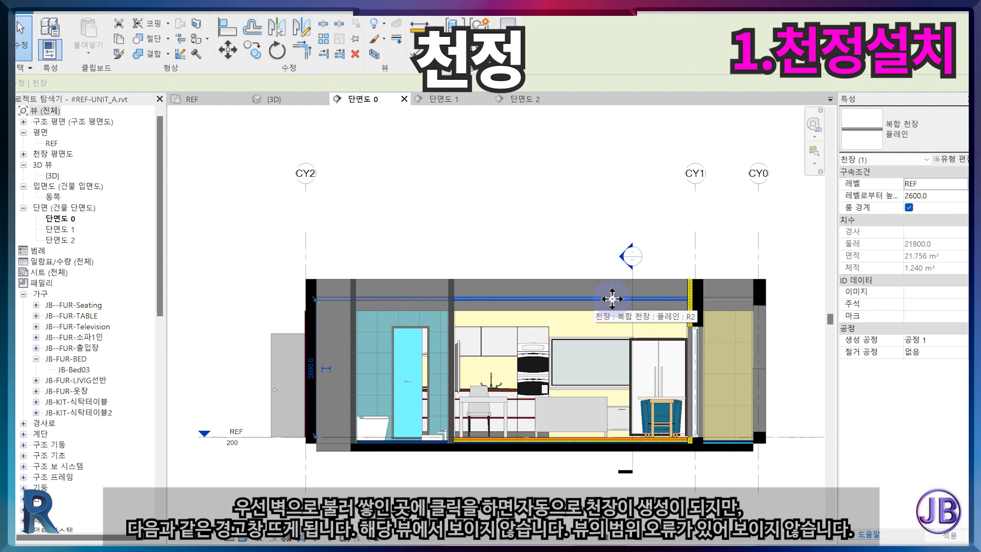
click(939, 198)
text(23)
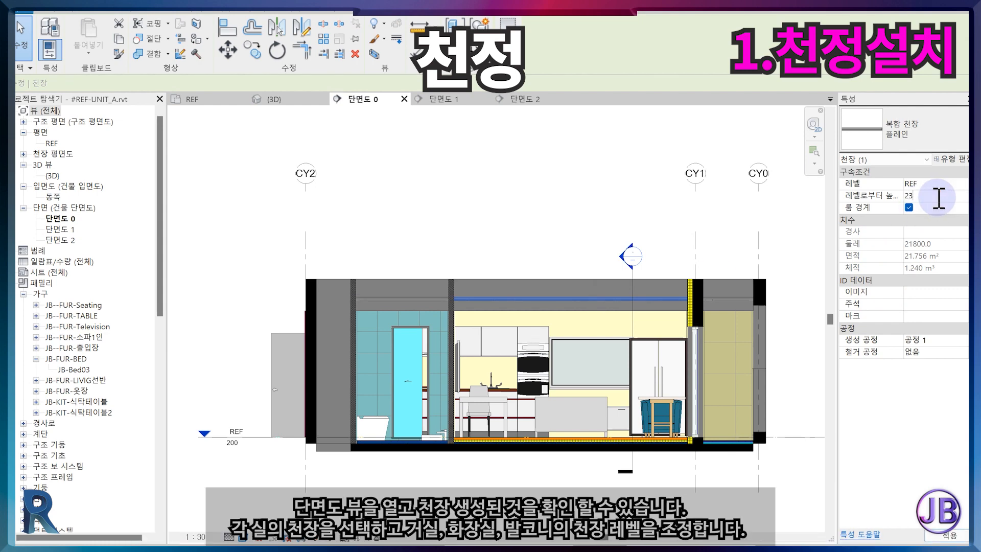
key(Return)
Step: Set the balcony ceiling's height offset from level to 2500
click(713, 298)
click(939, 196)
text(2500)
key(Return)
Step: Set the bathroom ceiling's height offset from level to 2200
click(387, 299)
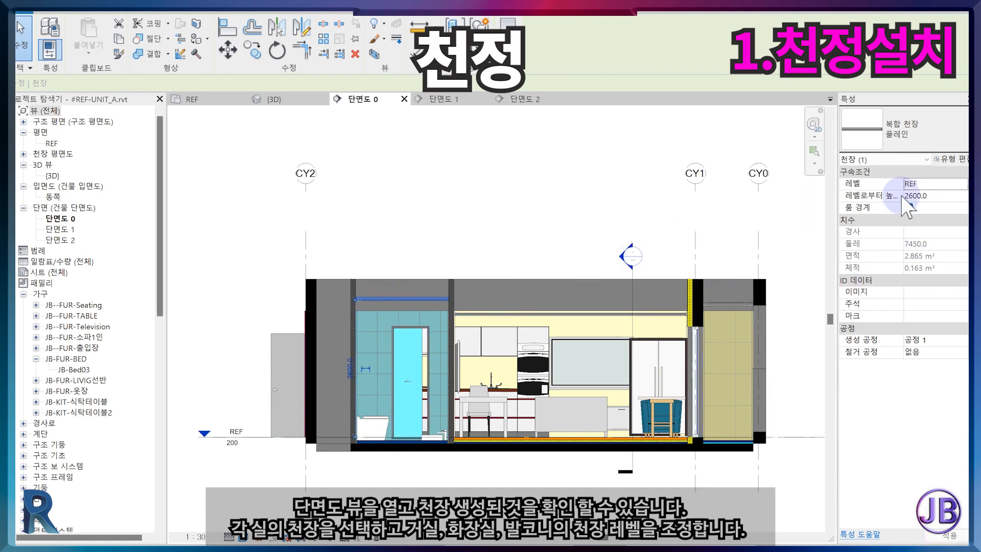
click(942, 196)
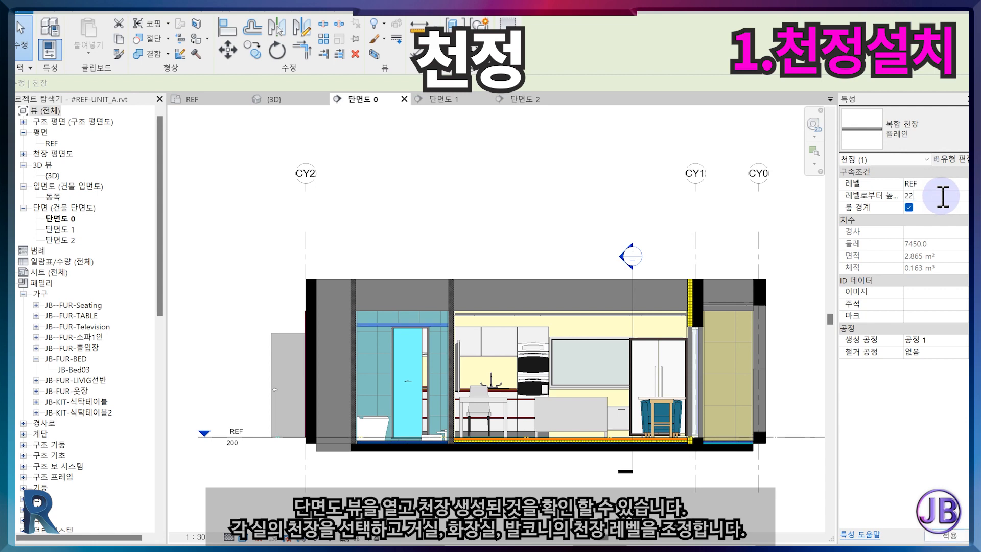
click(409, 314)
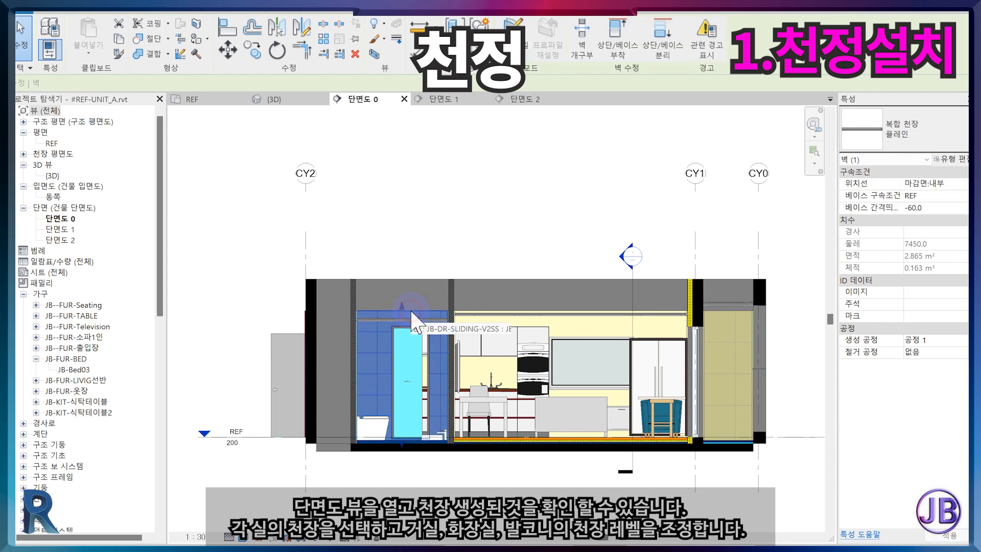
click(580, 318)
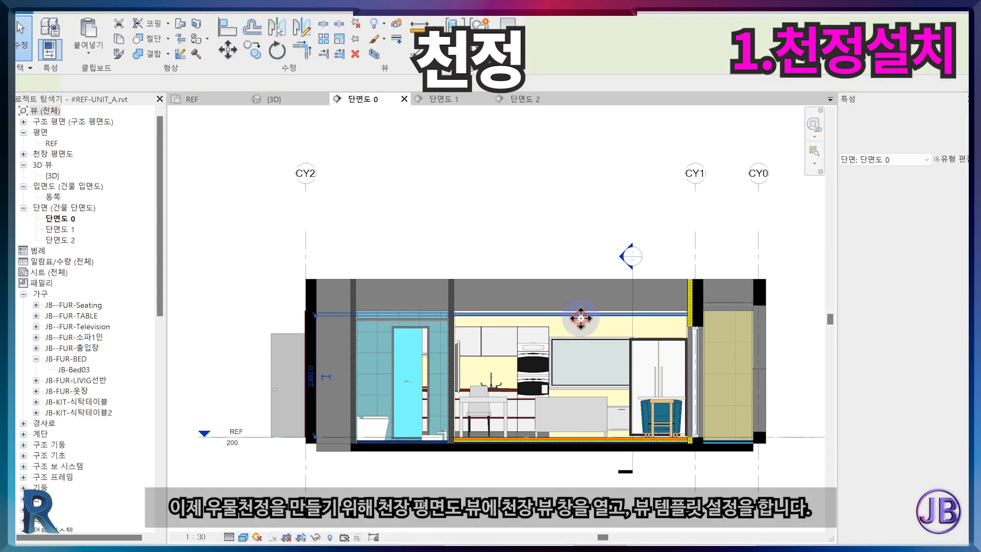
Step: Turn off the annotation crop in the REF floor plan and open the REF reflected ceiling plan
click(225, 102)
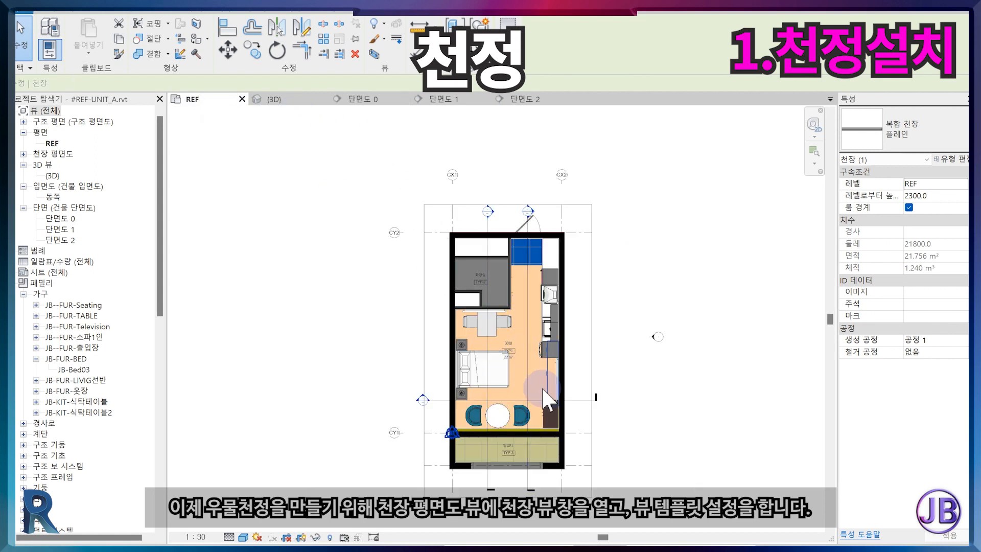
key(Escape)
click(903, 484)
click(23, 153)
double_click(52, 165)
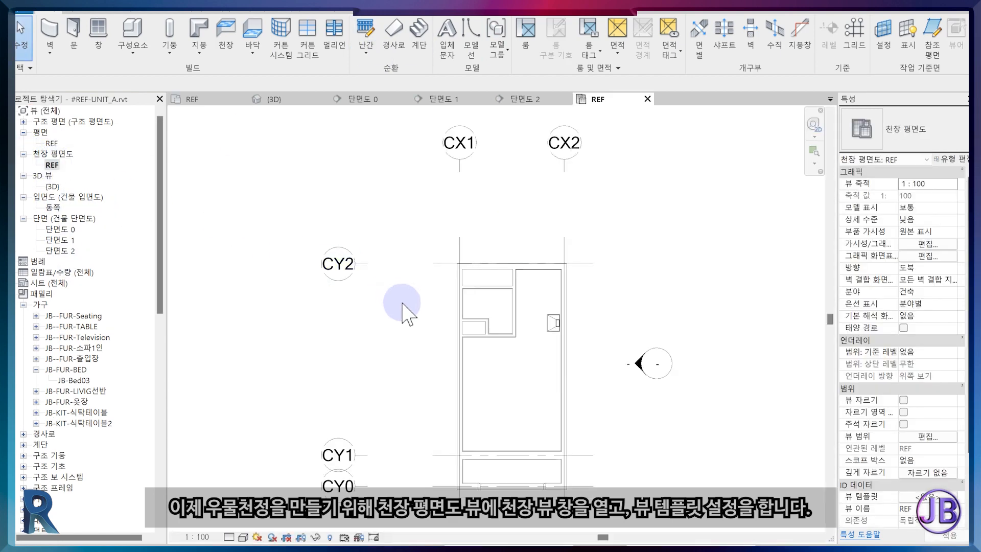
click(521, 341)
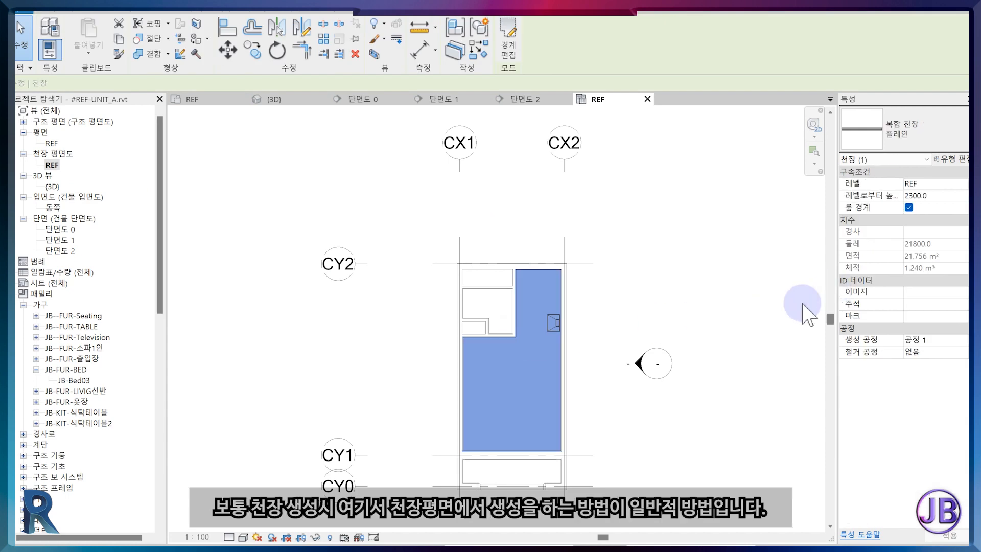
click(736, 345)
Step: Duplicate the JB-유닛평면도 view template for the ceiling plan under the name JB-천정평면도
click(926, 497)
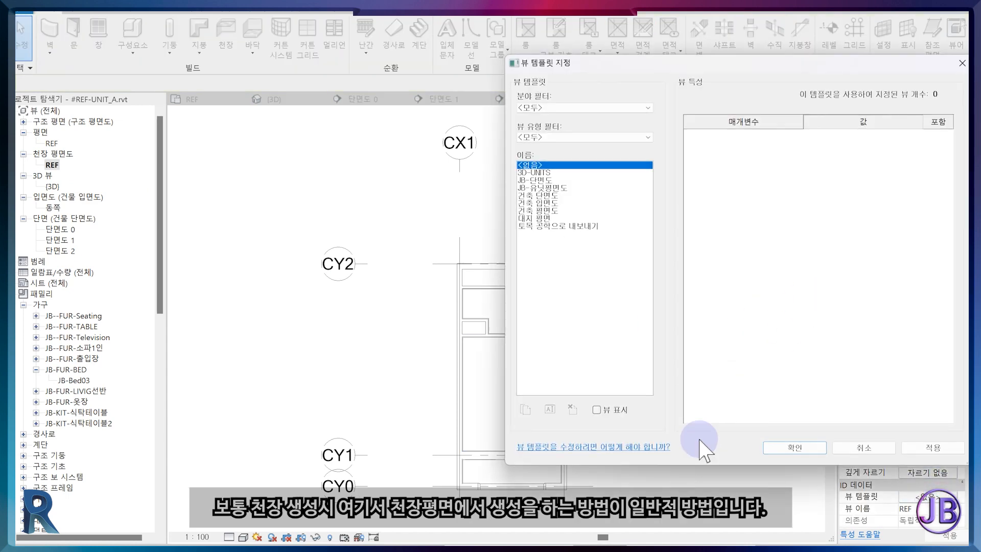
click(541, 188)
click(525, 409)
text(JB-천정평면도)
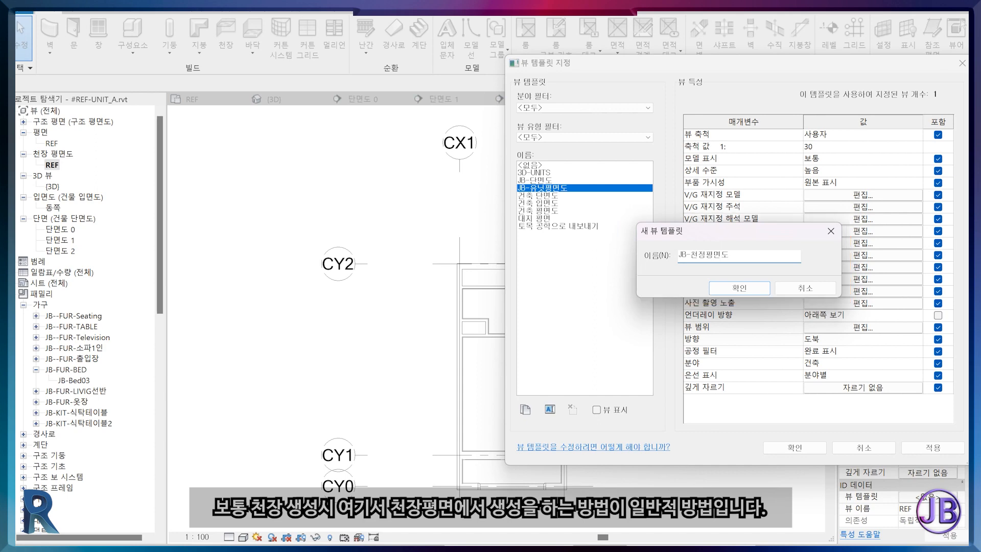
key(Return)
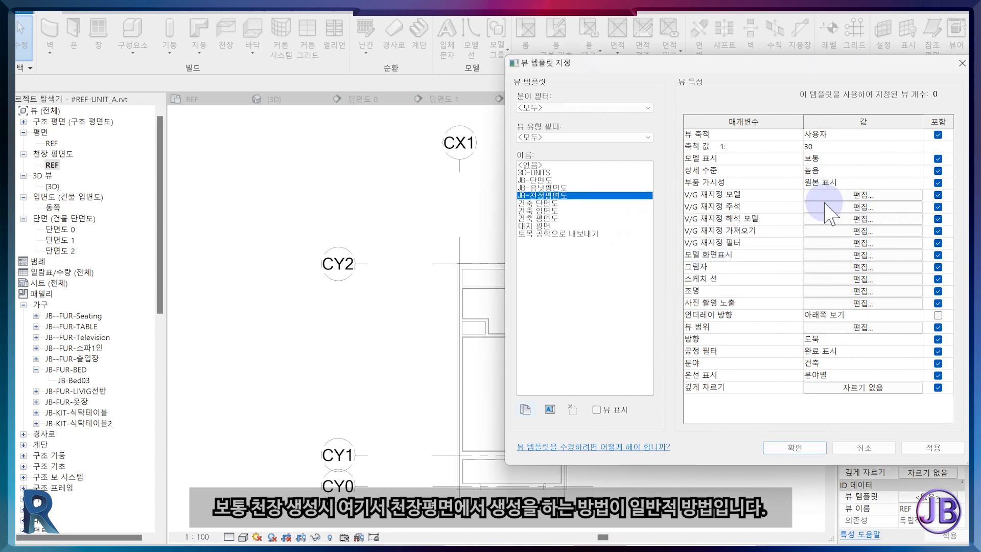
Step: Change the JB-천정평면도 template's model display style to hidden line and apply the template to the ceiling plan
click(831, 254)
click(725, 187)
click(728, 203)
click(662, 363)
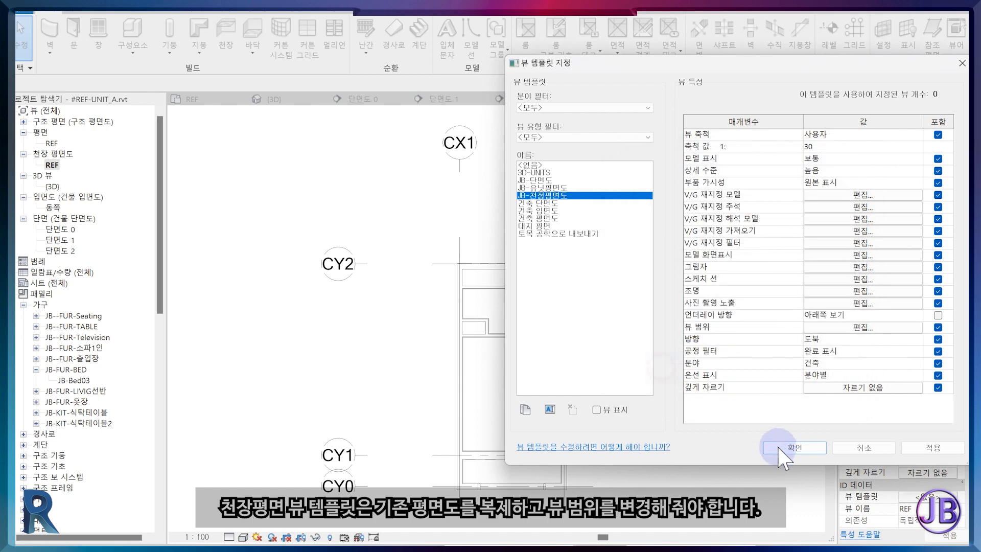
click(794, 447)
middle_drag(641, 437, 635, 431)
scroll(567, 294, down, 3)
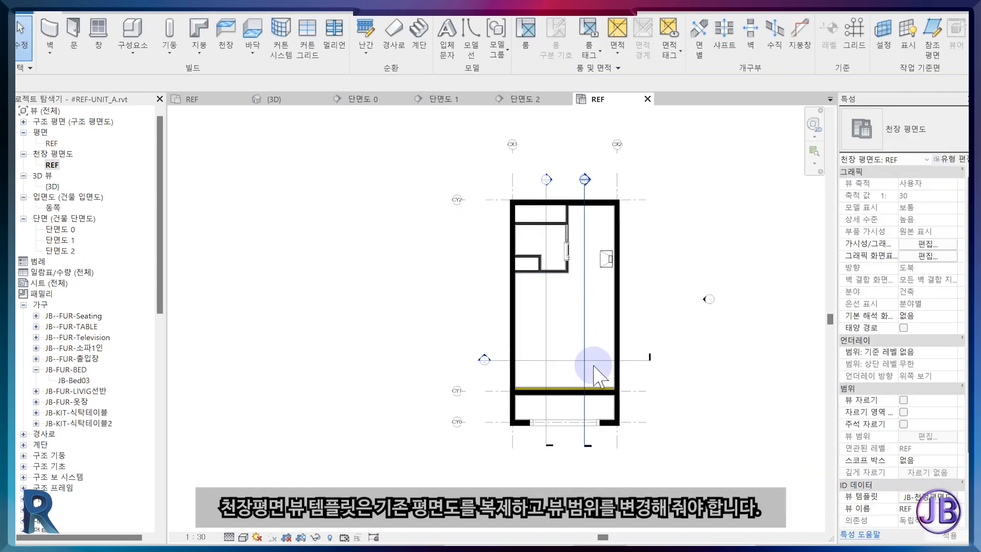
click(603, 388)
key(Escape)
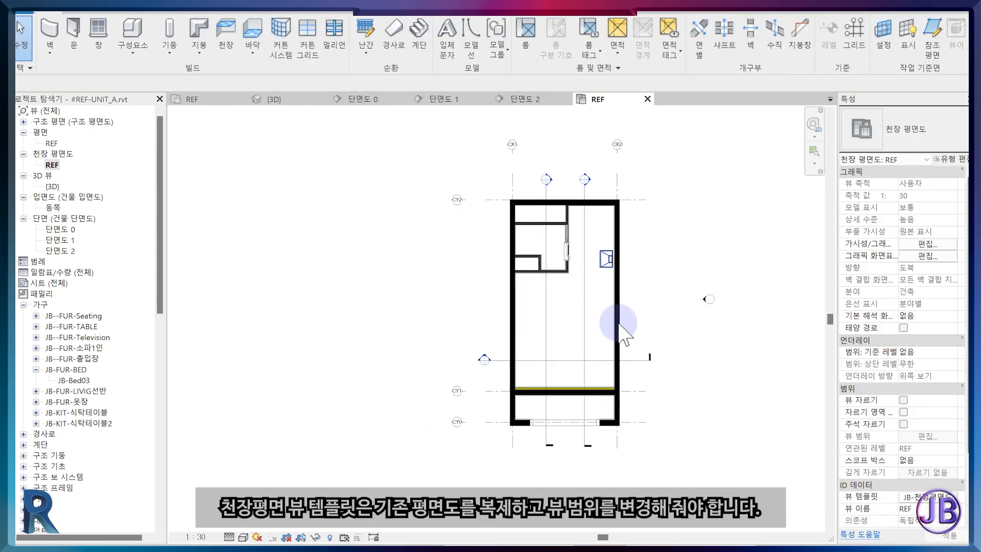
Step: Change the cut plane offset in the view range of the JB-천정평면도 template
scroll(618, 322, up, 2)
click(926, 495)
click(848, 328)
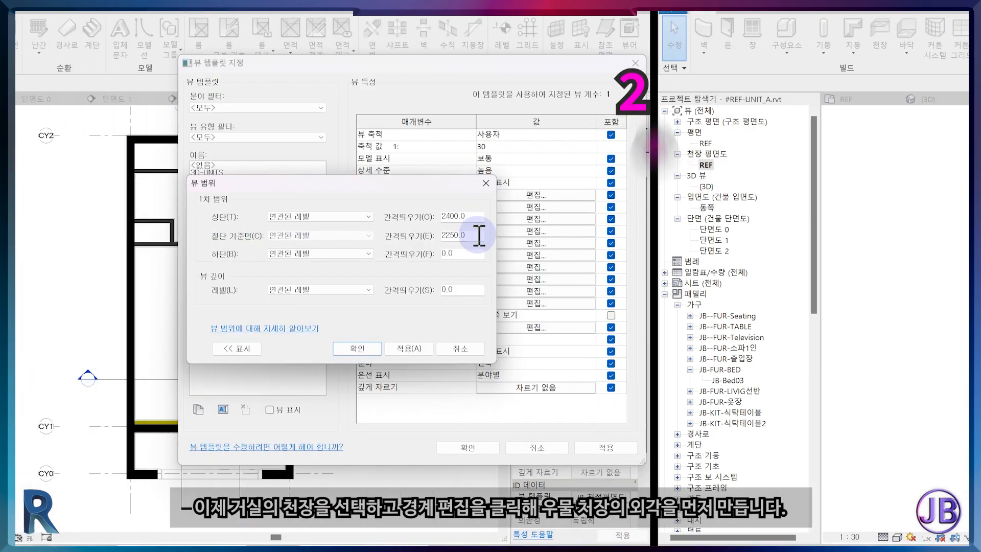
text(2)
key(Return)
key(Return)
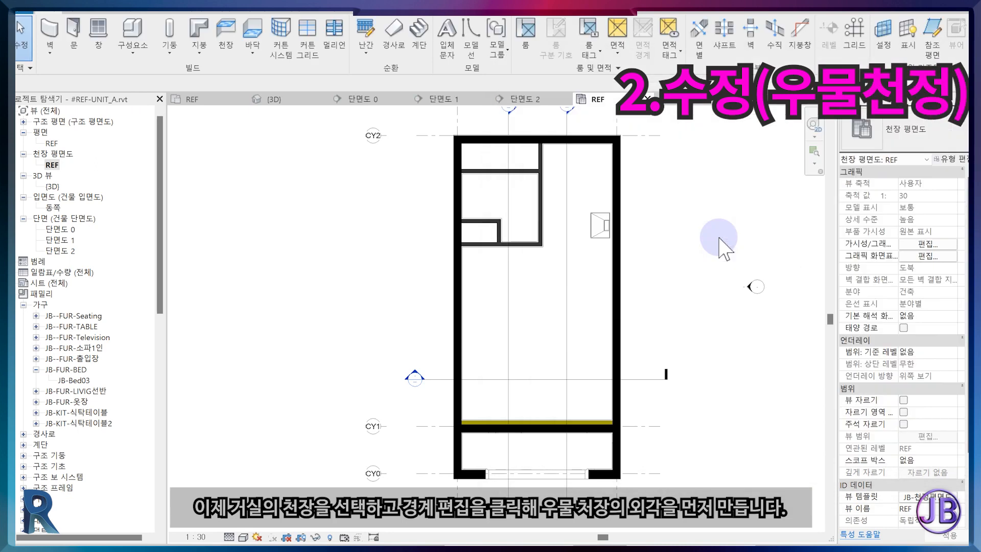
Step: Edit the living room ceiling's boundary and pick lines offset 600 inward from the side walls, balcony wall and bathroom's lower wall
click(528, 248)
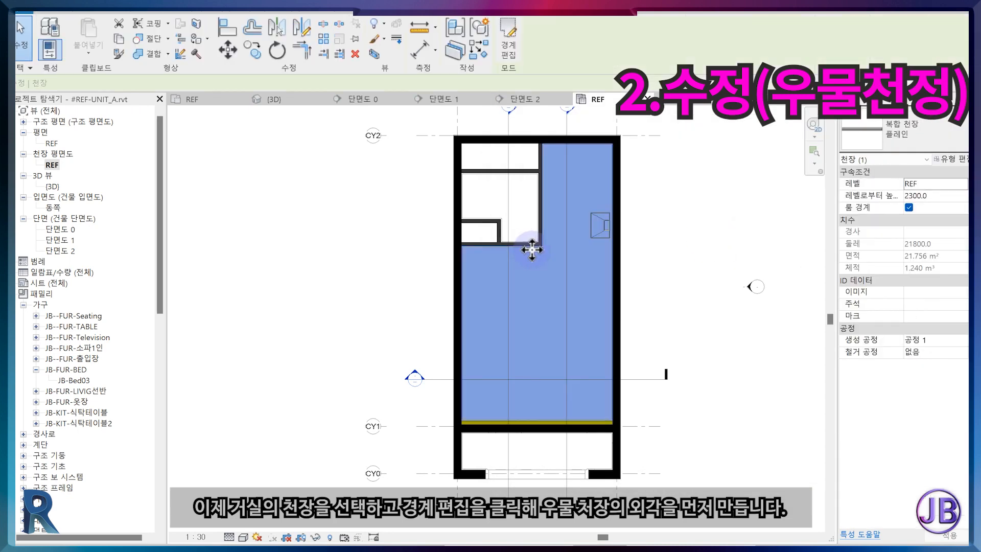
click(509, 41)
click(596, 40)
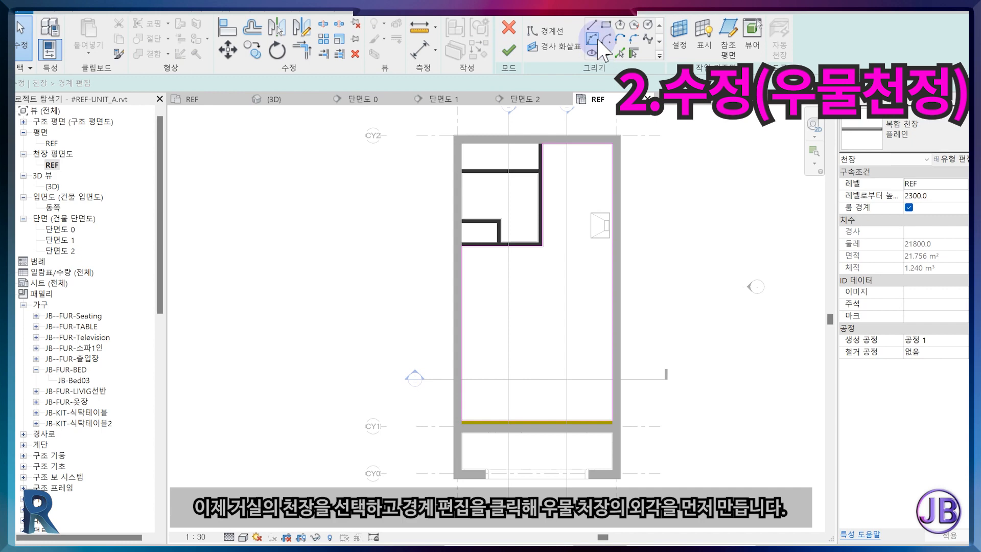
click(620, 52)
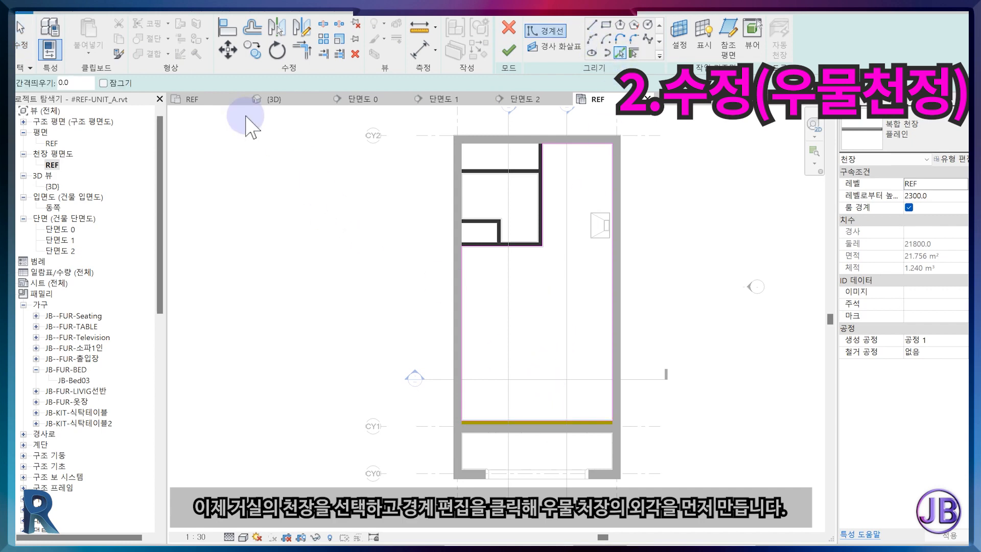
drag(72, 84, 40, 86)
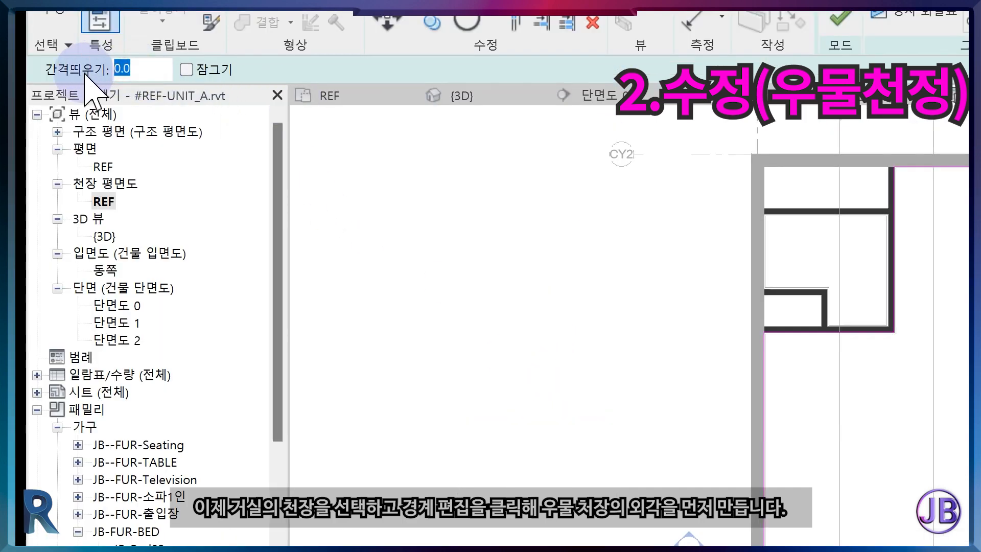
text(600)
key(Return)
click(461, 362)
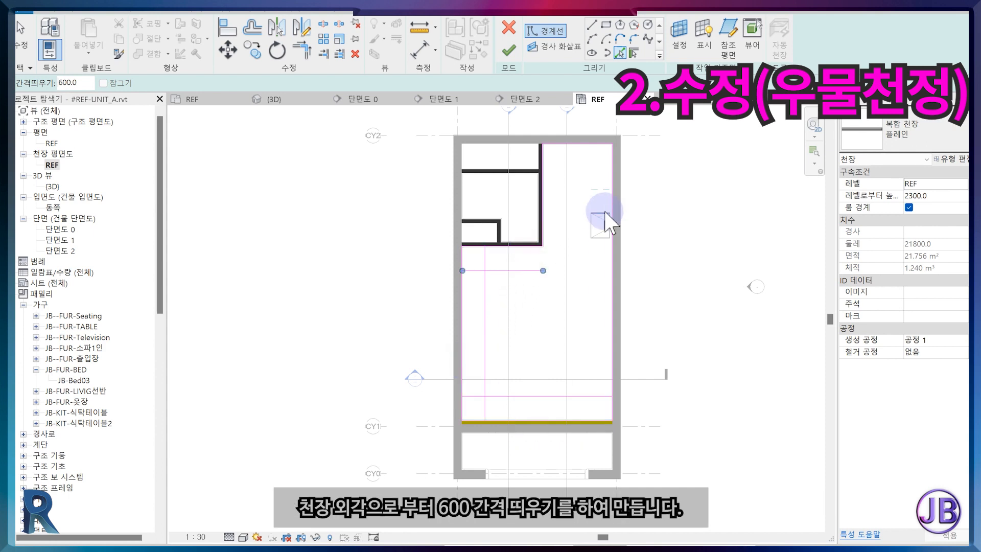
click(613, 358)
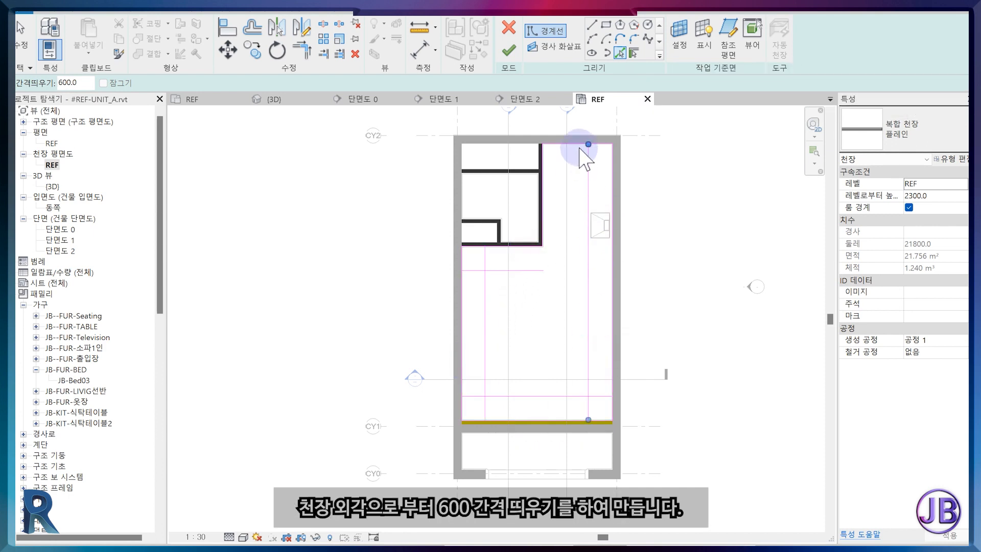
Step: Add an inner boundary line at the entrance end, placed 1000 mm from the entrance wall
scroll(587, 150, up, 3)
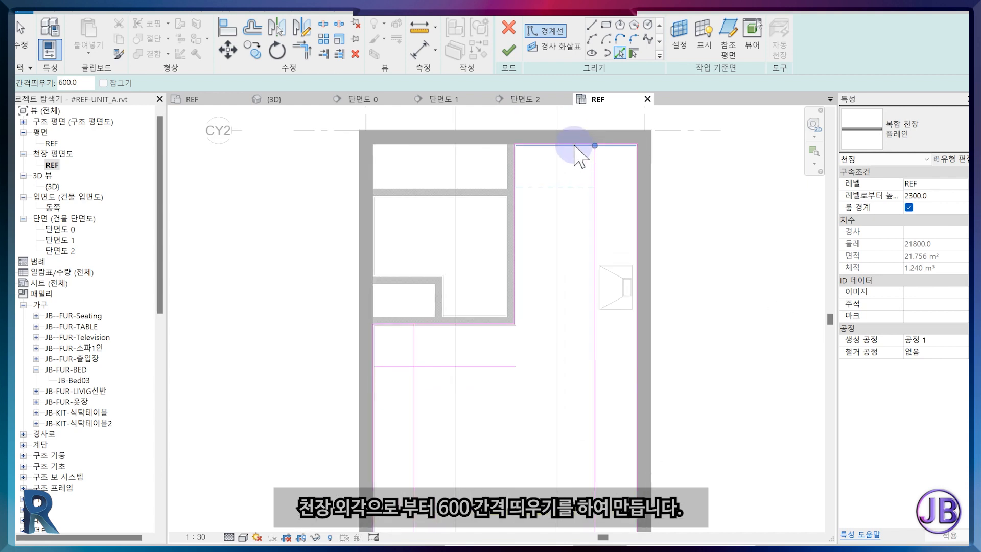
key(Escape)
click(578, 186)
scroll(565, 226, down, 2)
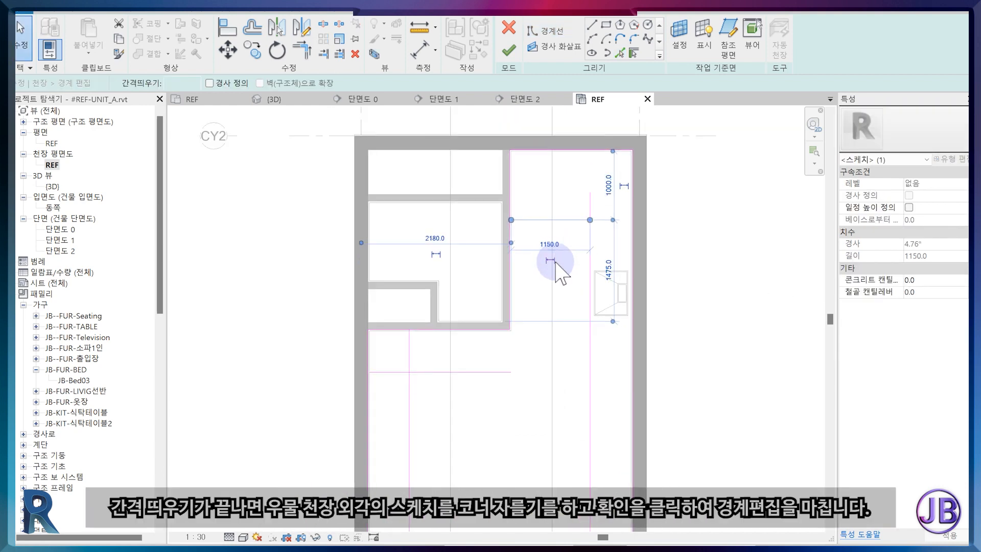
Step: Trim the offset lines into corners beside the bathroom and split the boundary line along the bathroom wall
key(t)
key(r)
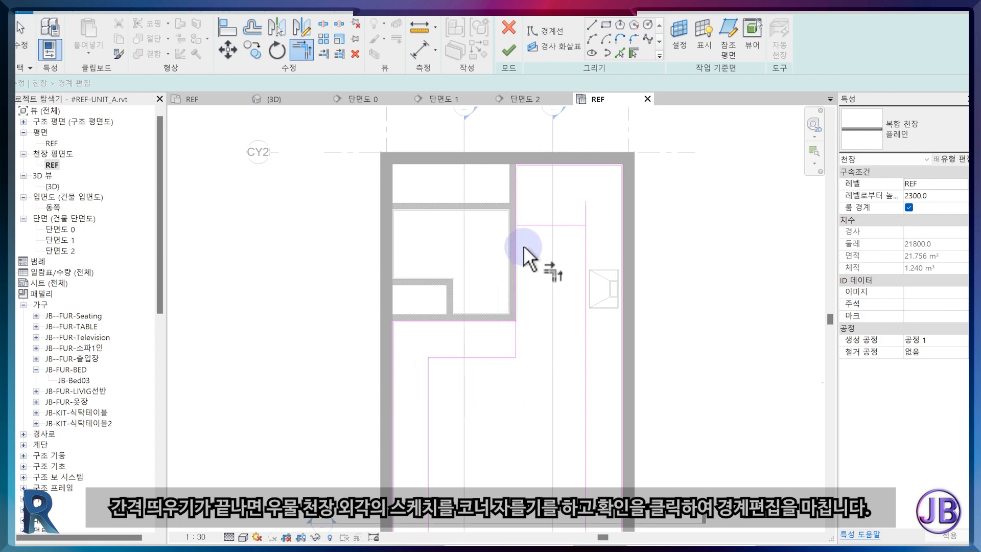
key(s)
key(l)
click(516, 271)
Step: Trim the remaining corners into one closed outline around the coffered opening and finish the ceiling boundary edit
key(t)
key(r)
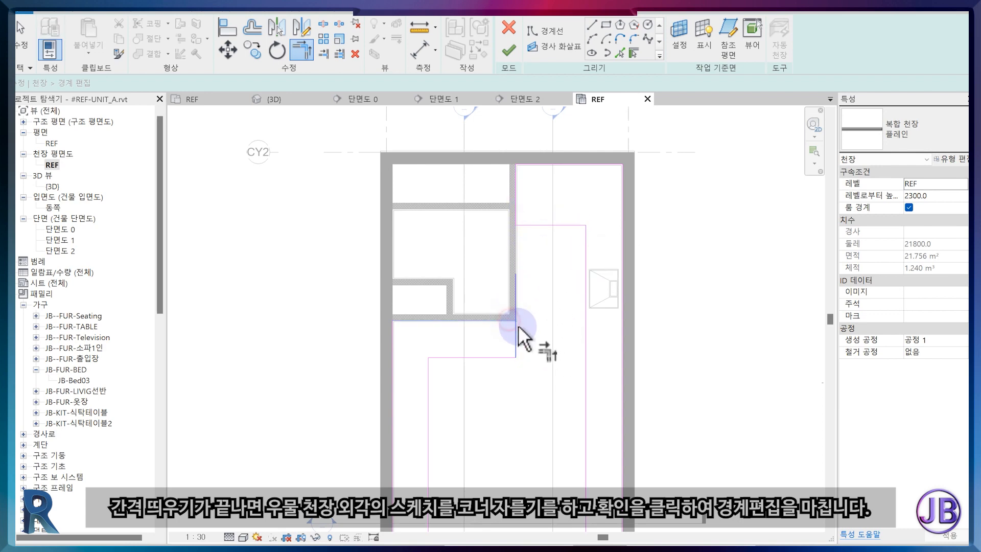
scroll(522, 395, down, 3)
scroll(550, 399, up, 2)
click(566, 443)
click(497, 446)
click(444, 397)
scroll(526, 344, down, 1)
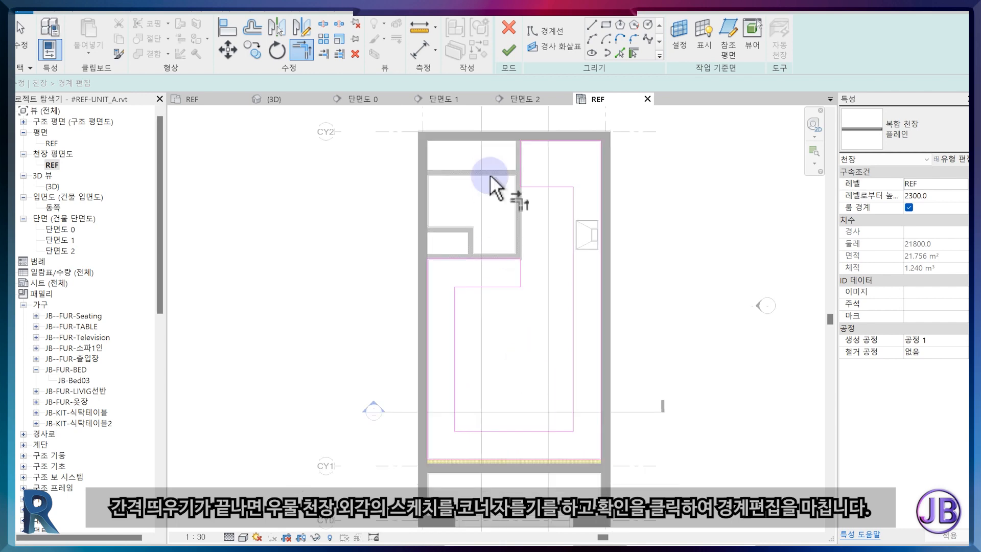
click(509, 51)
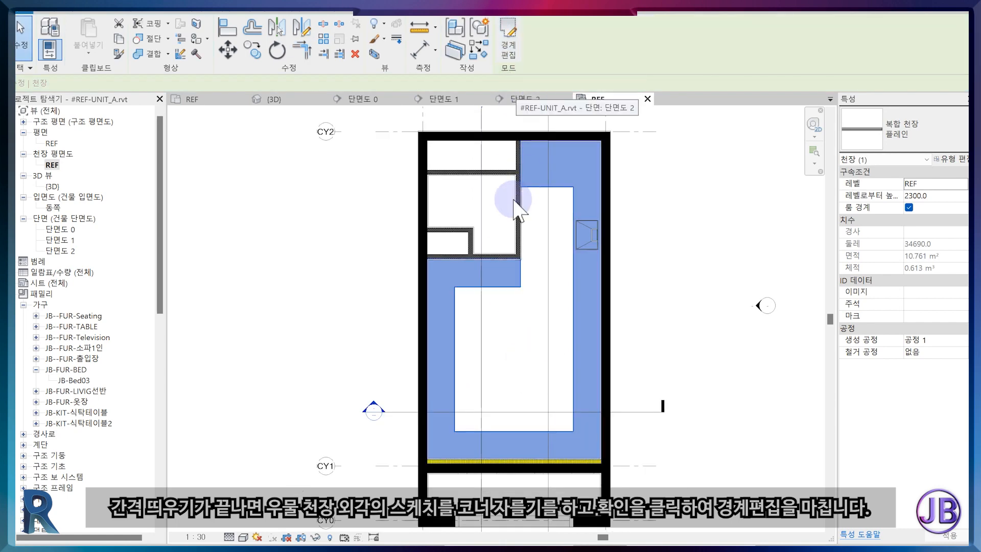
Step: Open the 3D view and reset its section box to enclose the whole unit
click(295, 99)
scroll(412, 309, down, 5)
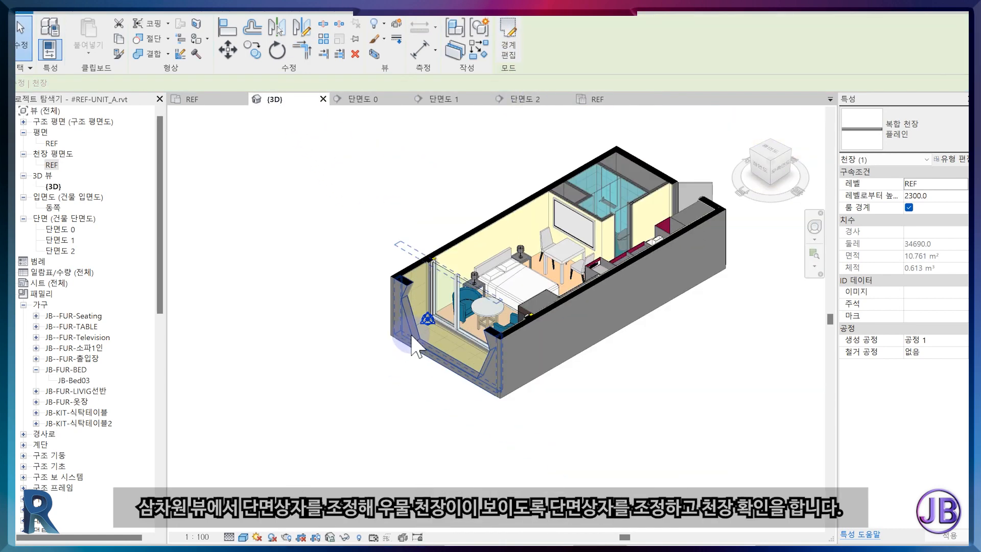
click(595, 349)
click(903, 387)
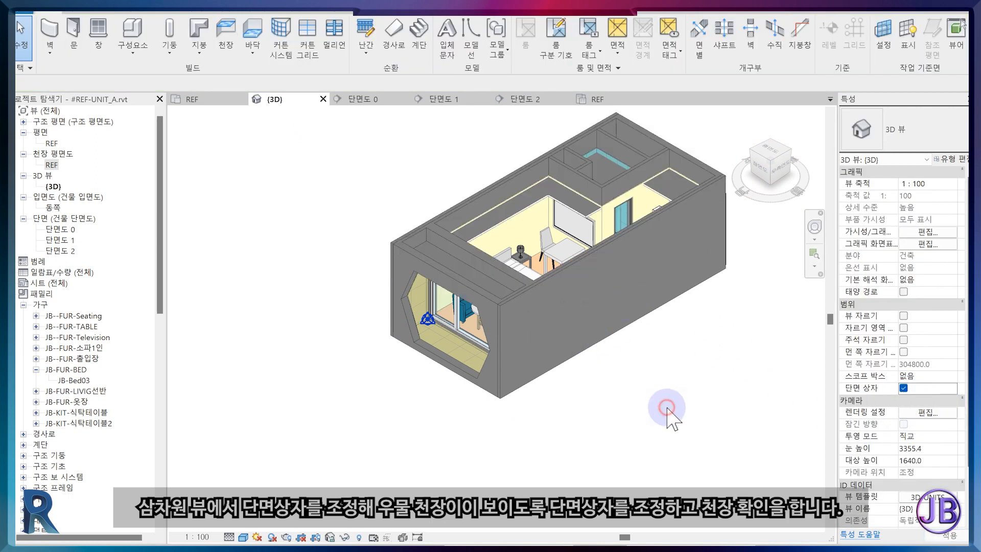
Step: Edit the 3D view's template so that the section box is displayed in the view
click(922, 497)
click(896, 198)
scroll(438, 274, down, 10)
click(428, 354)
click(428, 354)
click(859, 532)
click(772, 533)
click(783, 450)
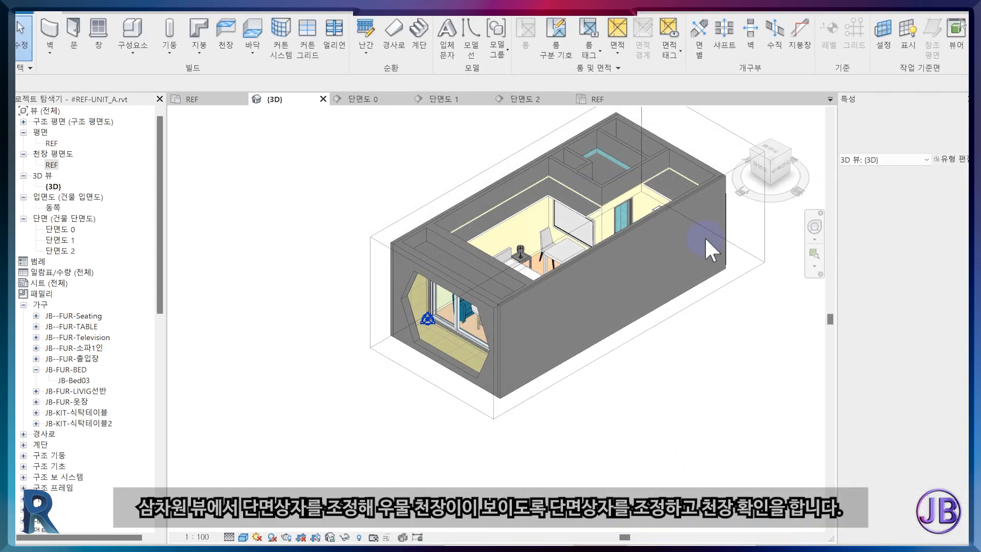
Step: Lower the top face of the section box to cut through the walls just above the coffered ceiling
click(517, 155)
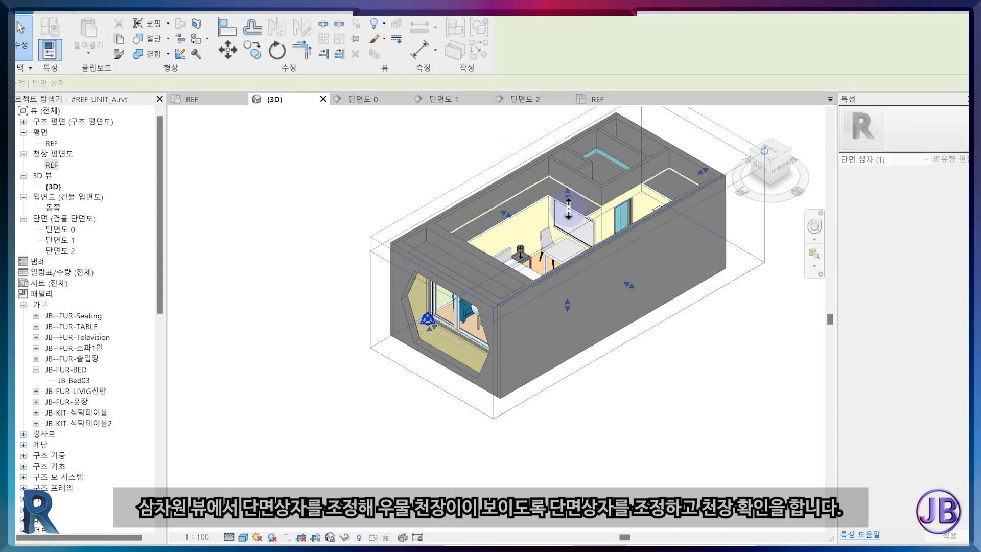
drag(568, 197, 568, 230)
click(654, 398)
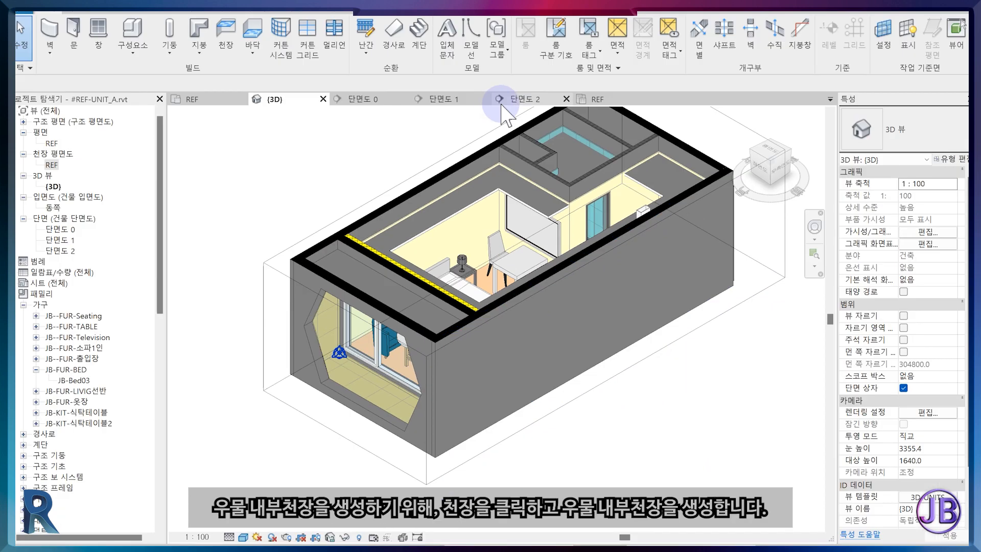
Step: Sketch a new ceiling at height 2200 from the REF-천정 level in the ceiling plan, picking the six edges of the coffered opening
click(156, 45)
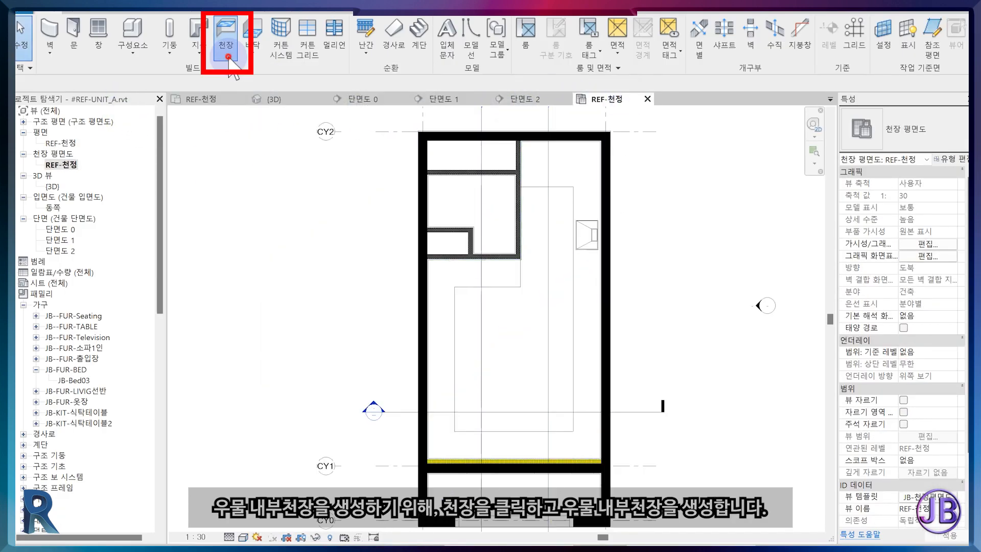
click(228, 56)
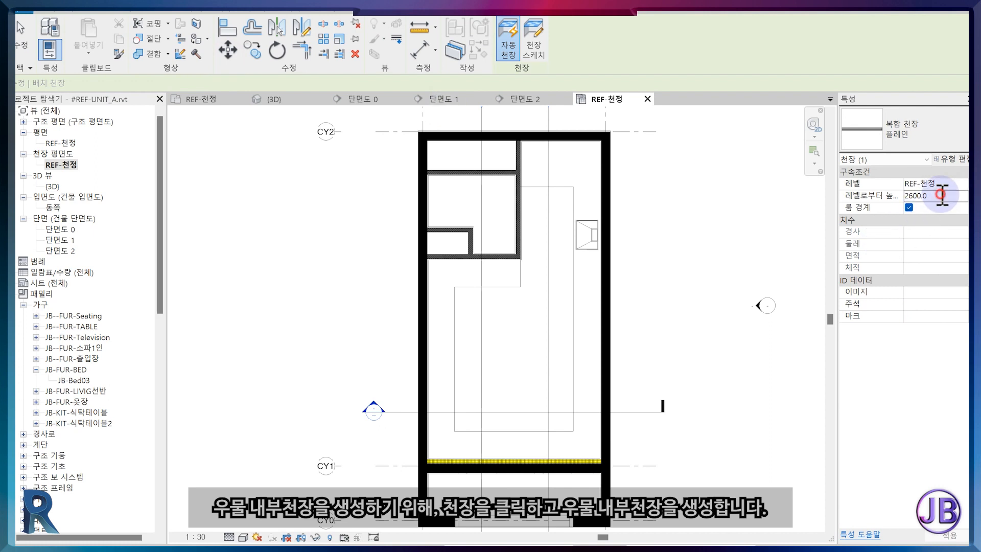
text(2200)
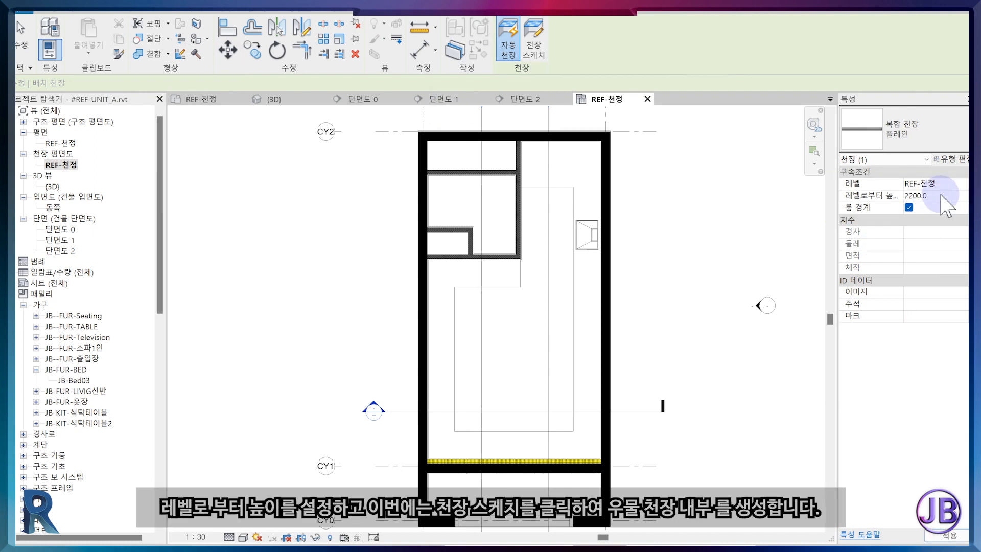
click(546, 50)
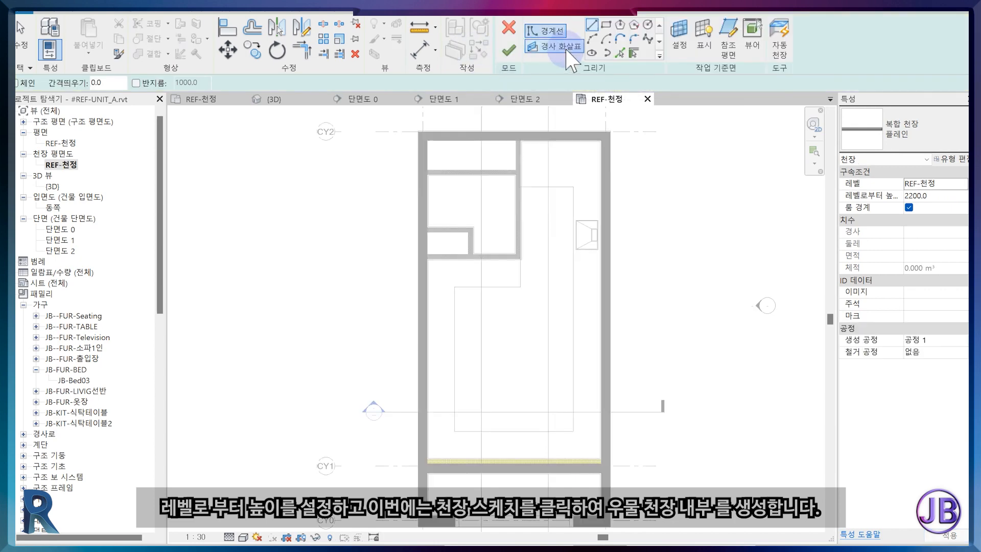
click(540, 187)
click(573, 333)
click(511, 431)
click(454, 346)
click(476, 287)
click(519, 274)
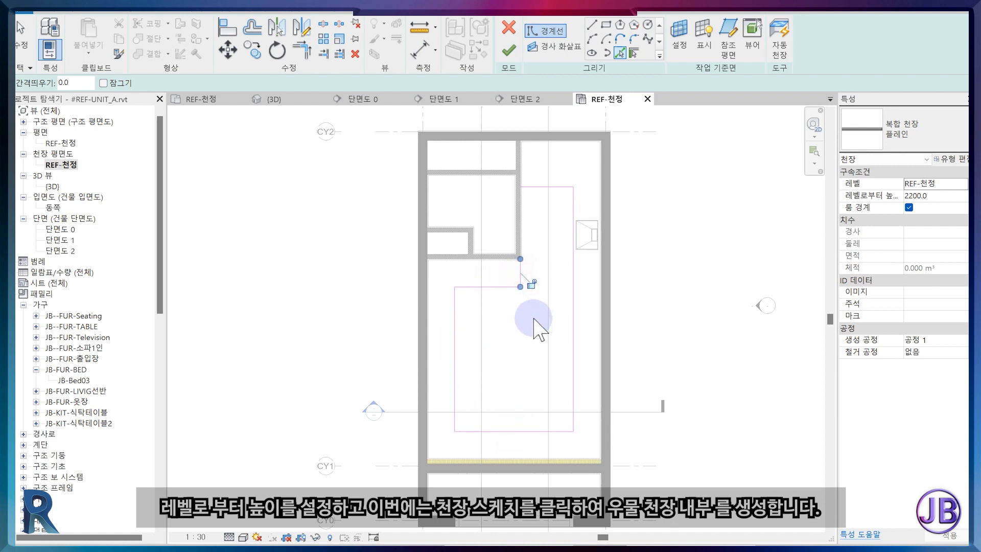
Step: Trim the picked lines into one closed outline along the bathroom wall
key(t)
key(r)
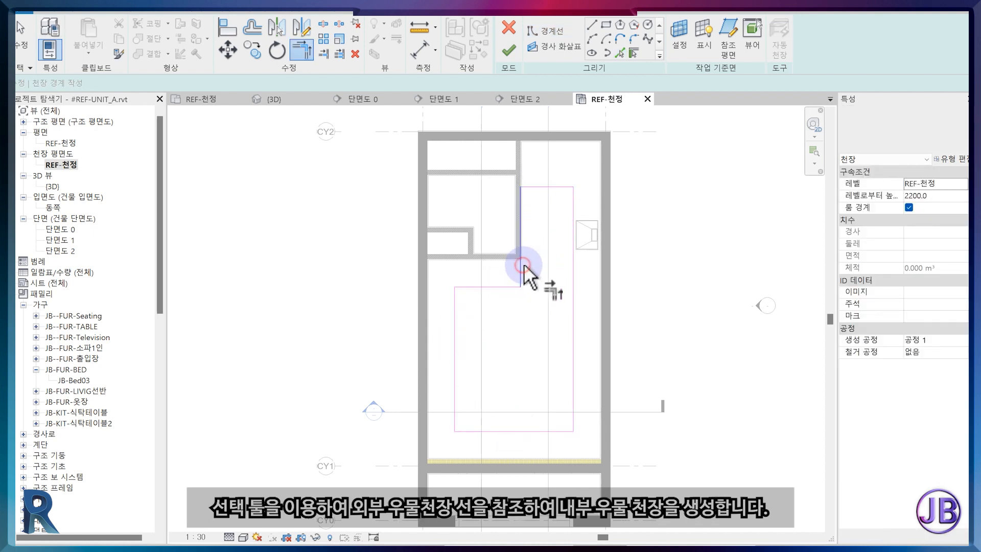
key(Escape)
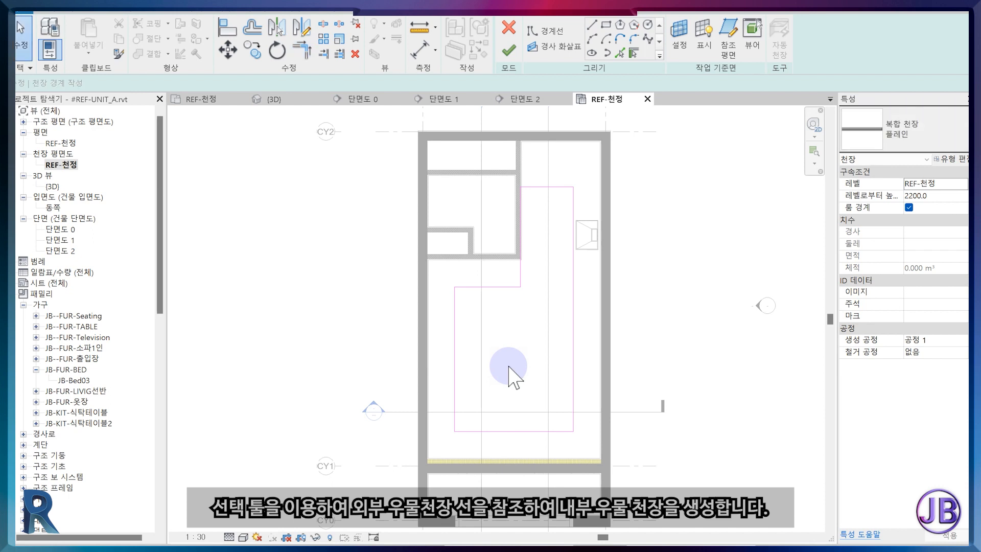
Step: Move the long sketch line on the side opposite the bathroom 100 outward
click(573, 245)
scroll(581, 351, up, 2)
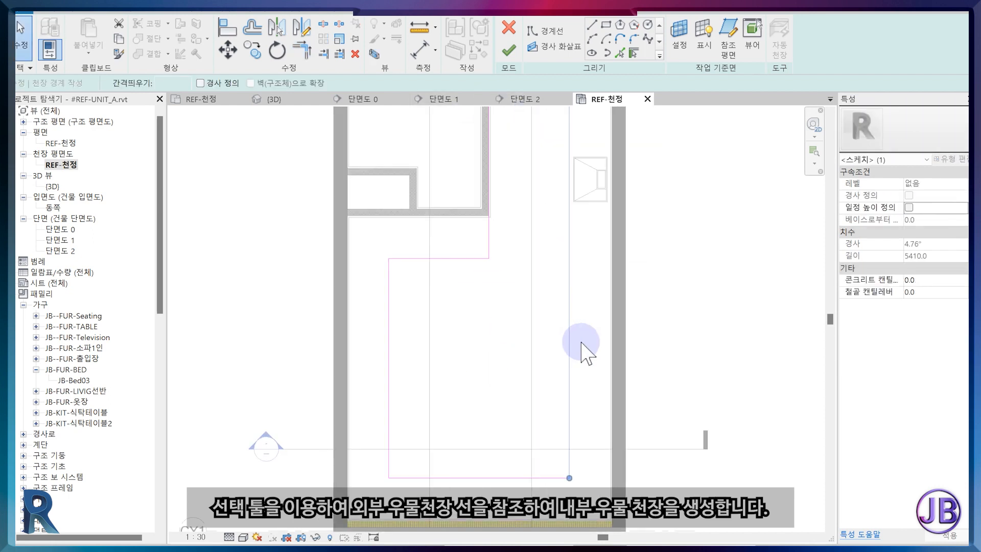
key(m)
key(v)
click(580, 347)
text(100)
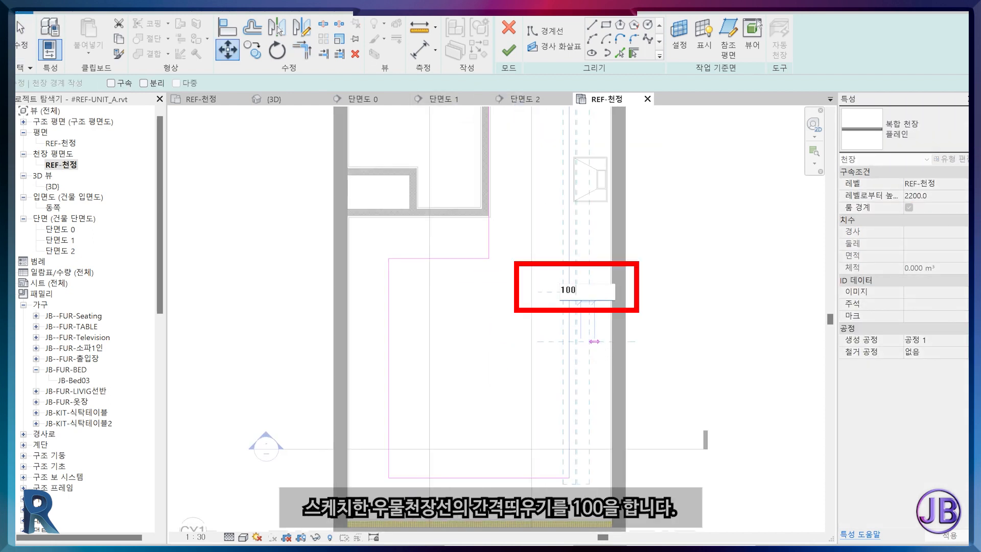
key(Return)
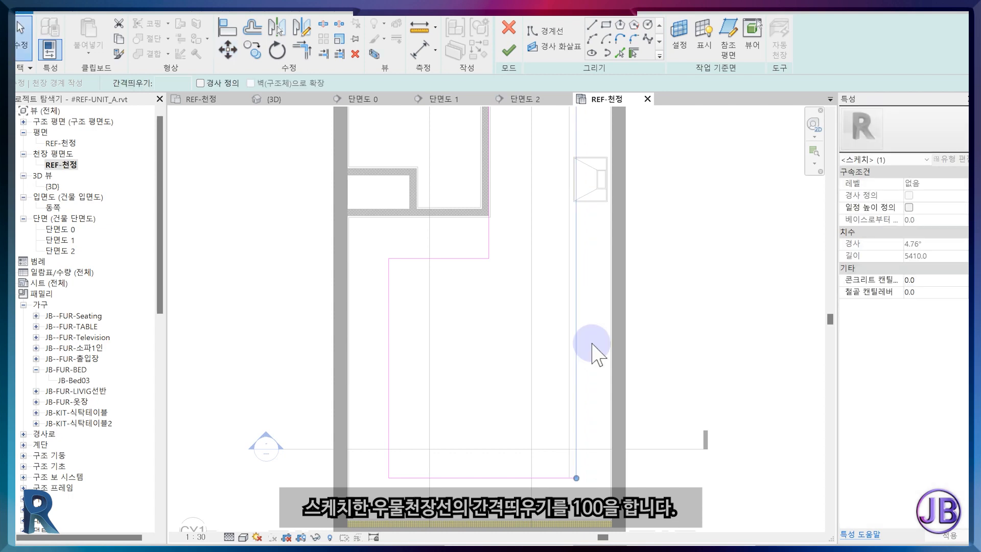
Step: Move the sketch line on the balcony side 100 outward
click(505, 477)
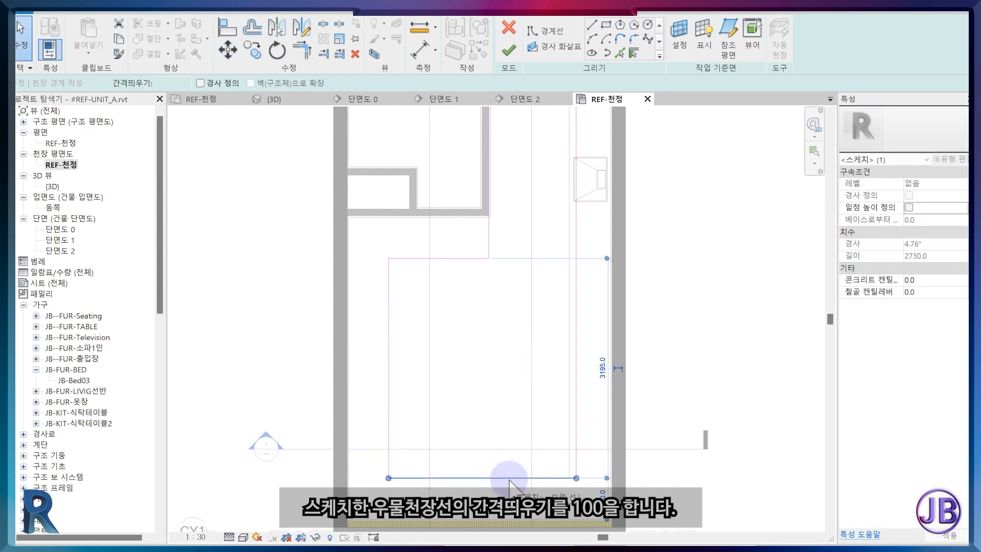
key(m)
key(v)
text(00)
key(Return)
Step: Move the sketch line along the bathroom-side long wall 100 outward
click(389, 354)
key(m)
key(v)
click(389, 355)
text(100)
key(Return)
Step: Move the sketch lines below the bathroom and at the entrance end 100 outward each
click(447, 258)
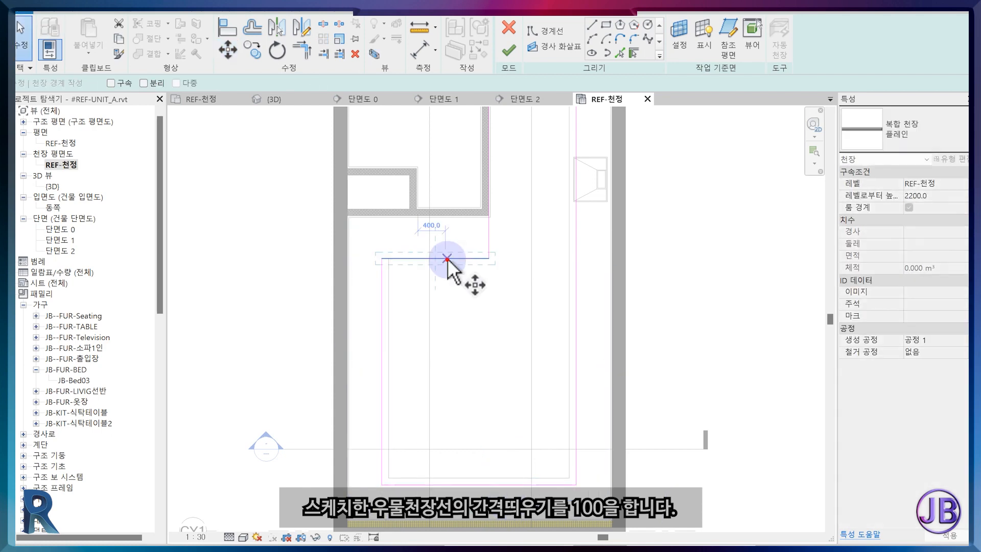
middle_drag(525, 243, 543, 350)
text(1)
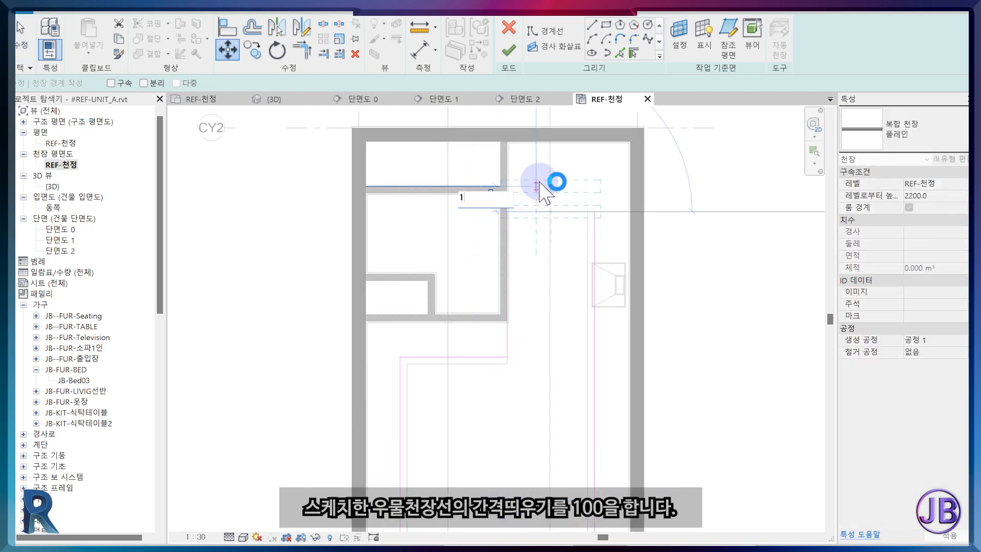
text(00)
key(Return)
Step: Finish the inner coffer ceiling's sketch, leaving its boundary line along the bathroom wall in place
click(508, 333)
scroll(509, 333, up, 2)
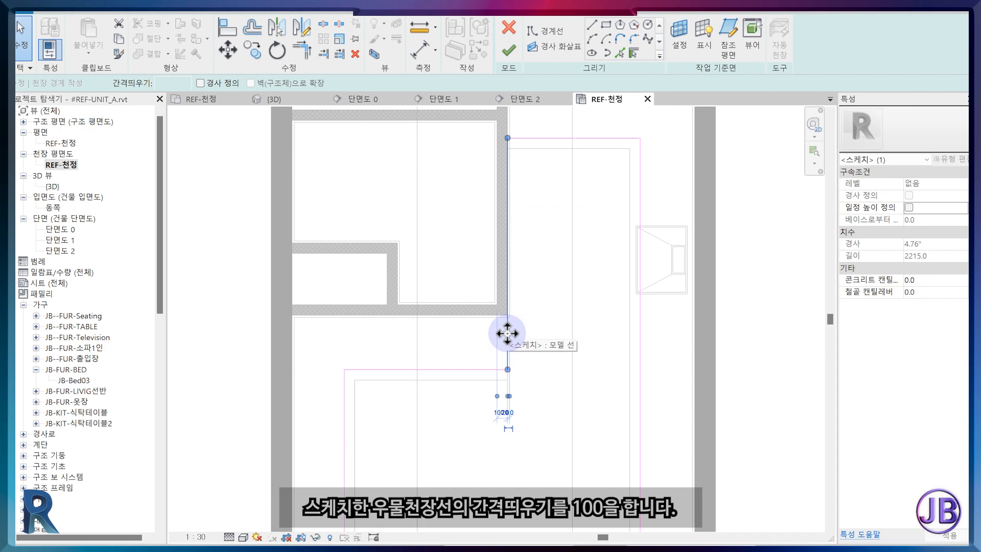
click(531, 358)
click(508, 50)
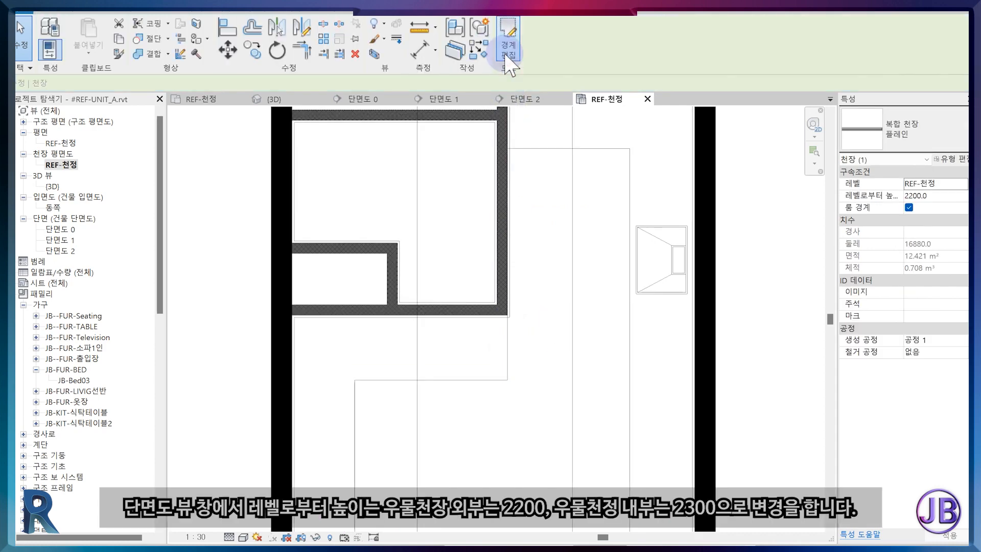
Step: In section 단면도 0, set the inner coffer ceiling's height from its level to 2300 and the outer ceiling's to 2200
click(530, 158)
click(358, 100)
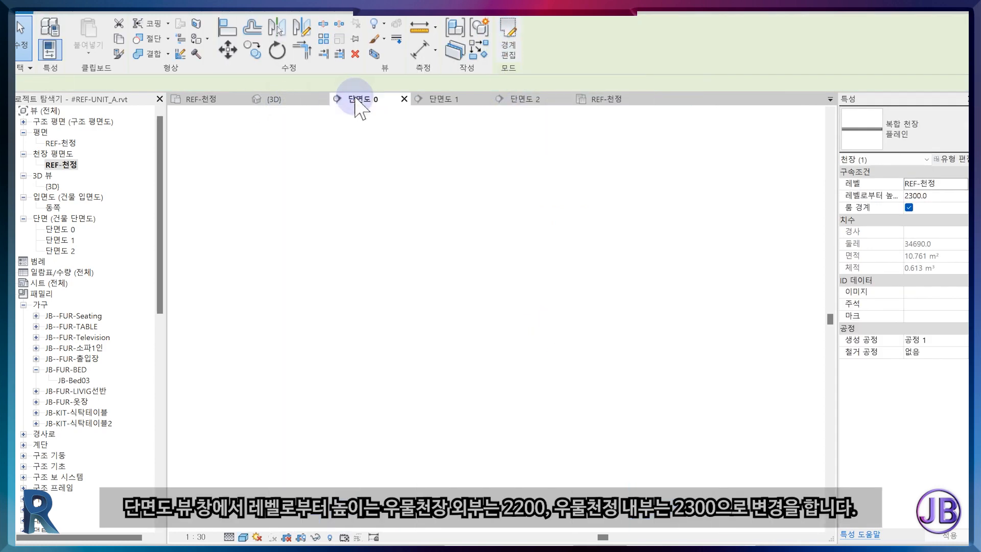
scroll(644, 332, up, 5)
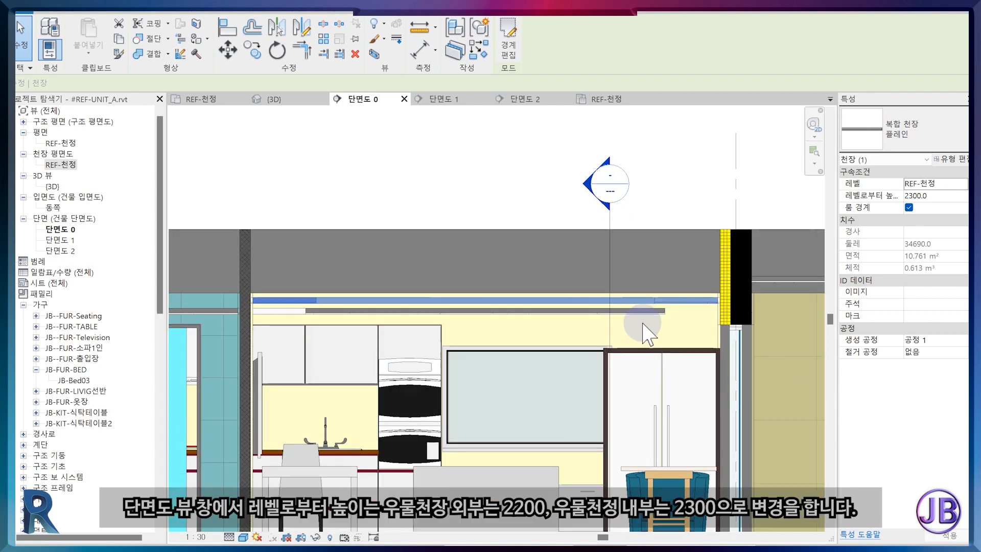
click(637, 310)
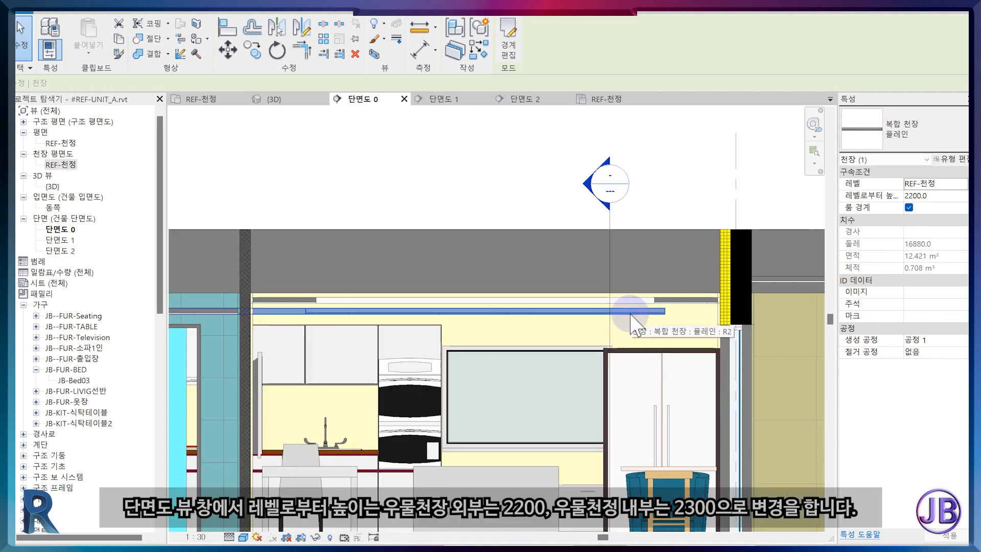
click(946, 208)
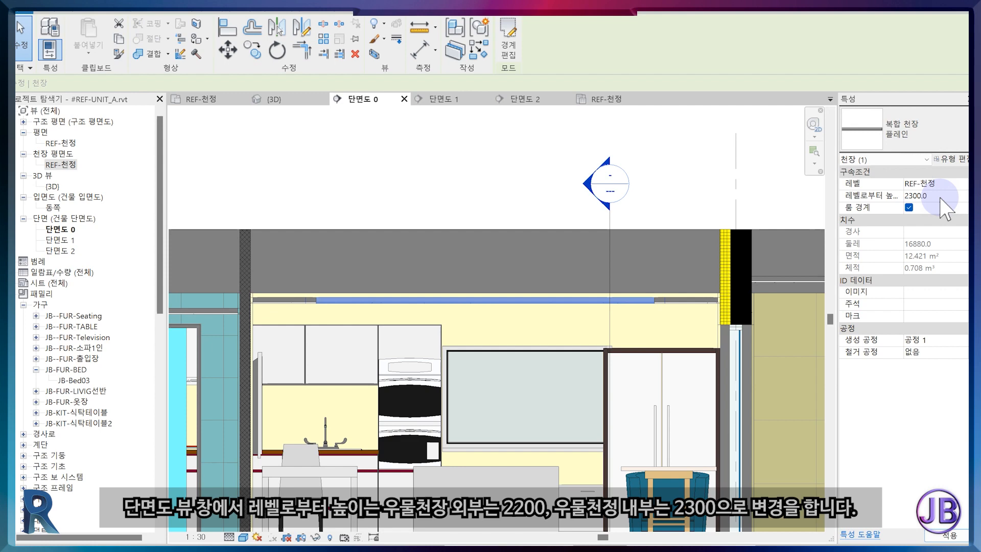
click(948, 197)
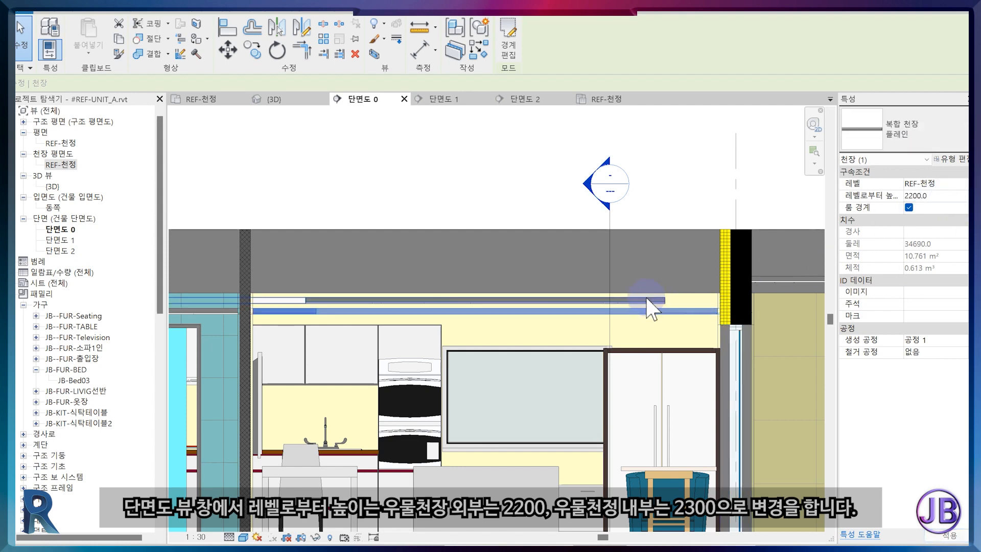
key(Escape)
Step: Duplicate the outer ceiling's type under the name 석고보드 2겹
click(660, 309)
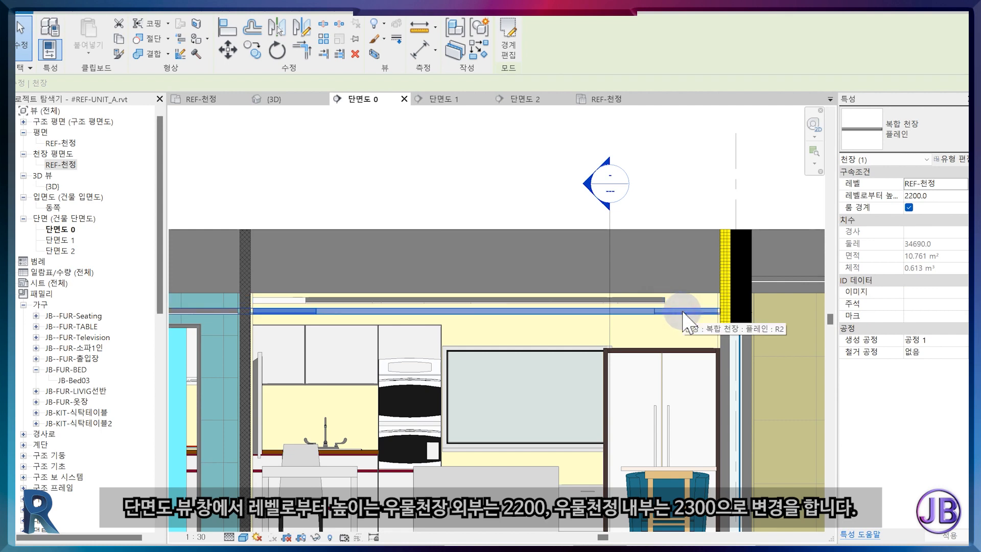
click(951, 159)
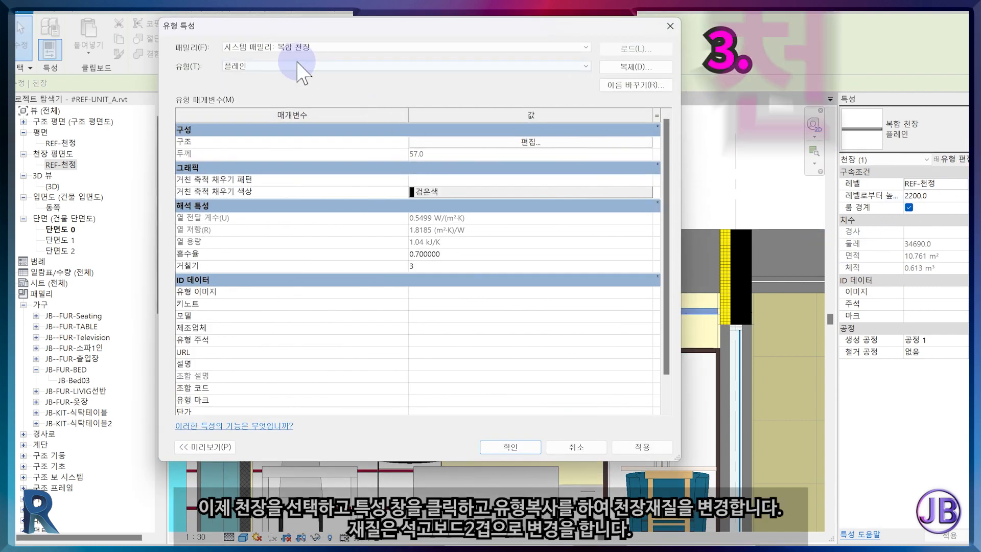
click(636, 67)
text(석고보드 2겹)
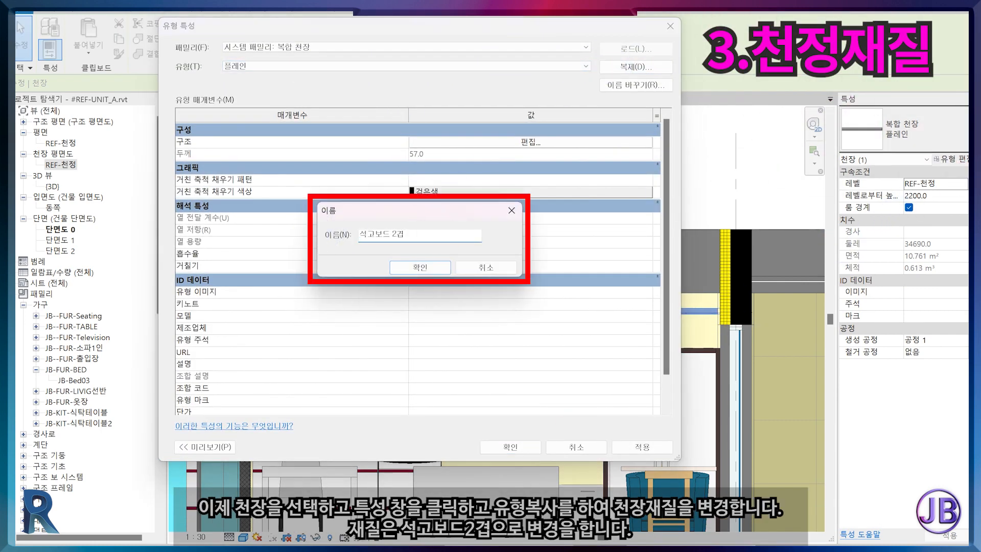
key(Return)
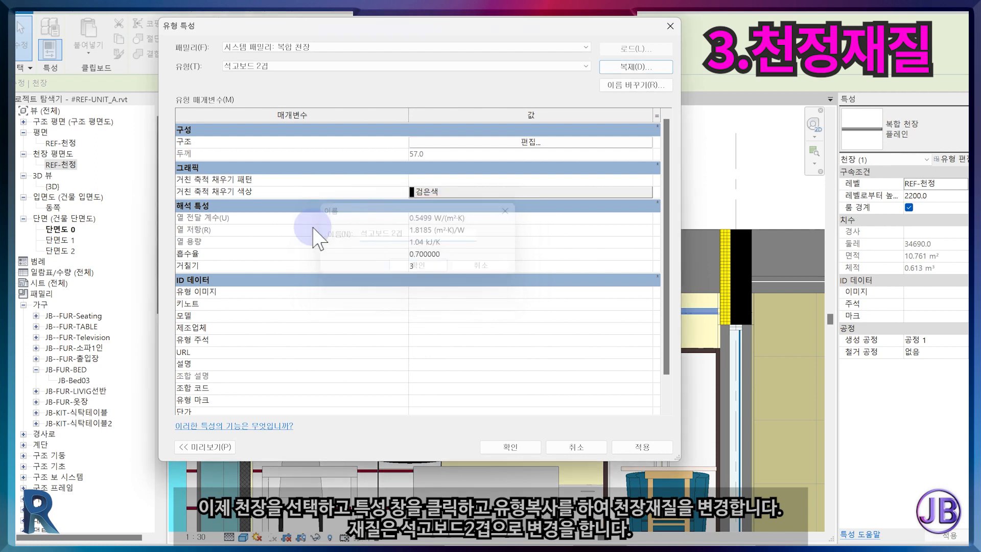
Step: In the new type's structure, set the steel stud layer's function to 하지재 [2] and the gypsum board thickness to 9.5
click(495, 145)
click(327, 141)
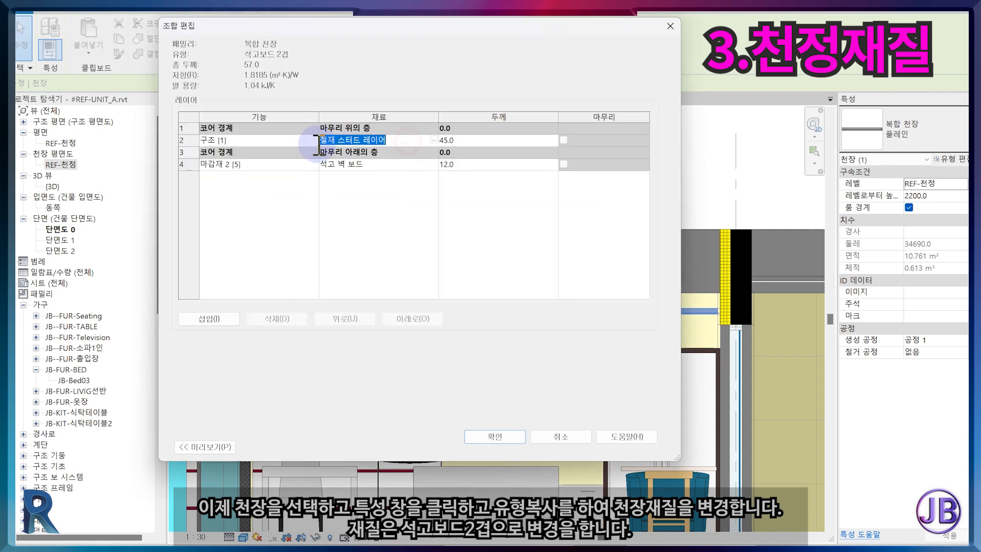
click(247, 141)
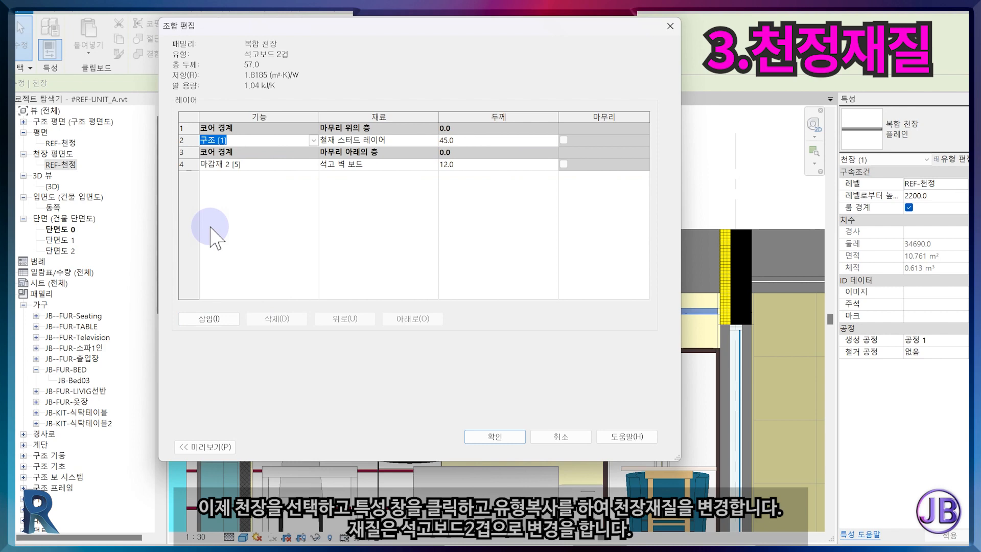
click(313, 140)
click(238, 169)
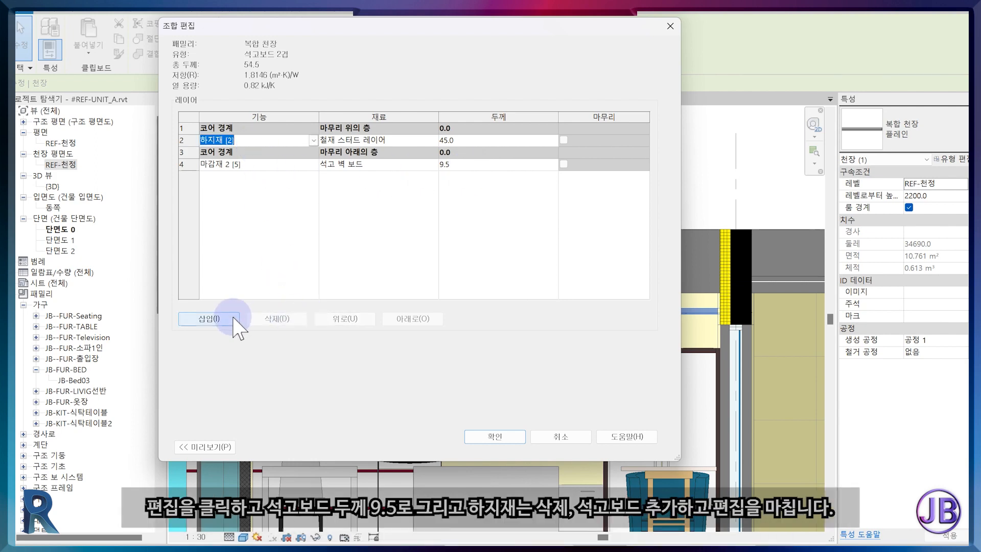
Step: Move the gypsum board layer inside the core boundary and replace the steel stud layer with a newly inserted layer
click(271, 164)
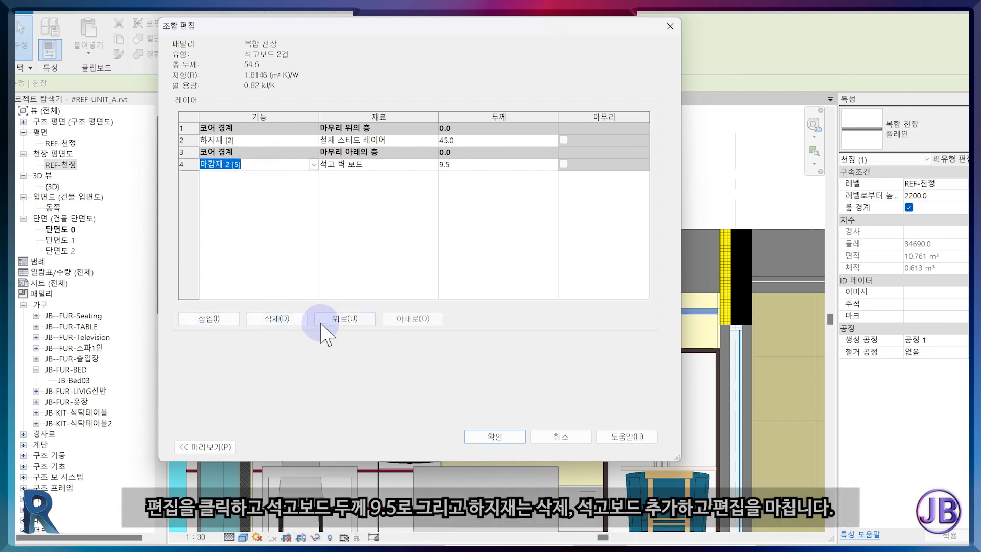
click(337, 318)
click(265, 140)
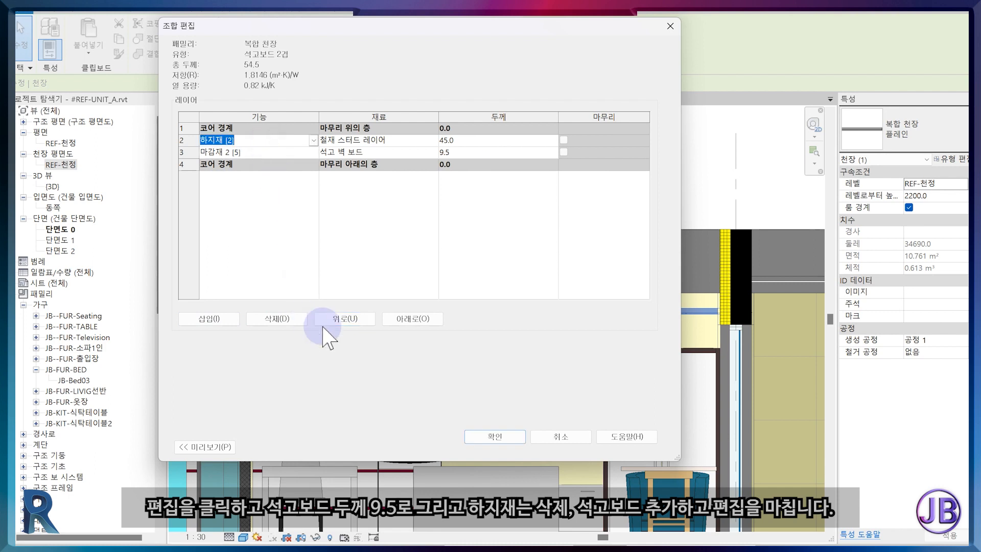
click(297, 319)
click(209, 319)
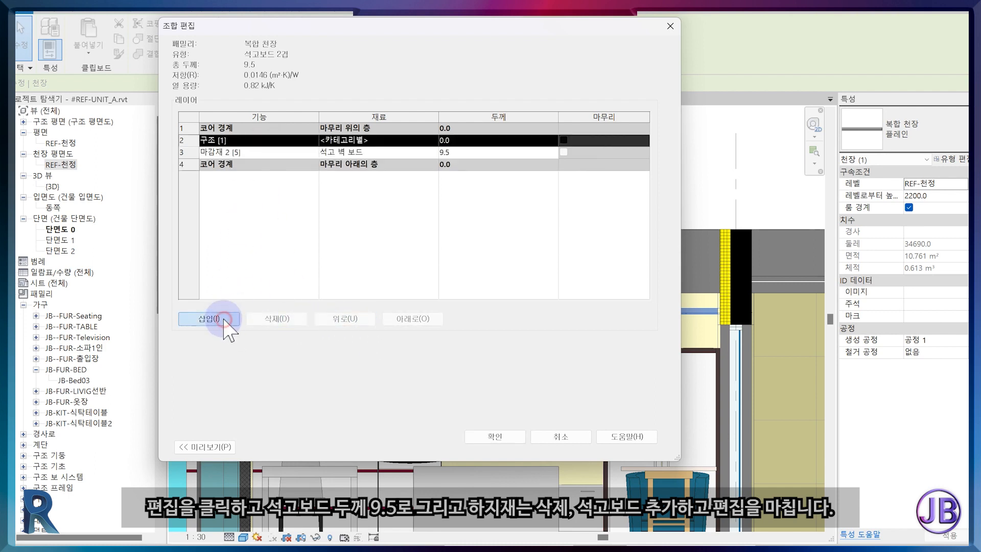
Step: Open the material choices for the ceiling layers and duplicate the 석고 벽 보드 material as #JB-석고보드
click(313, 140)
click(223, 182)
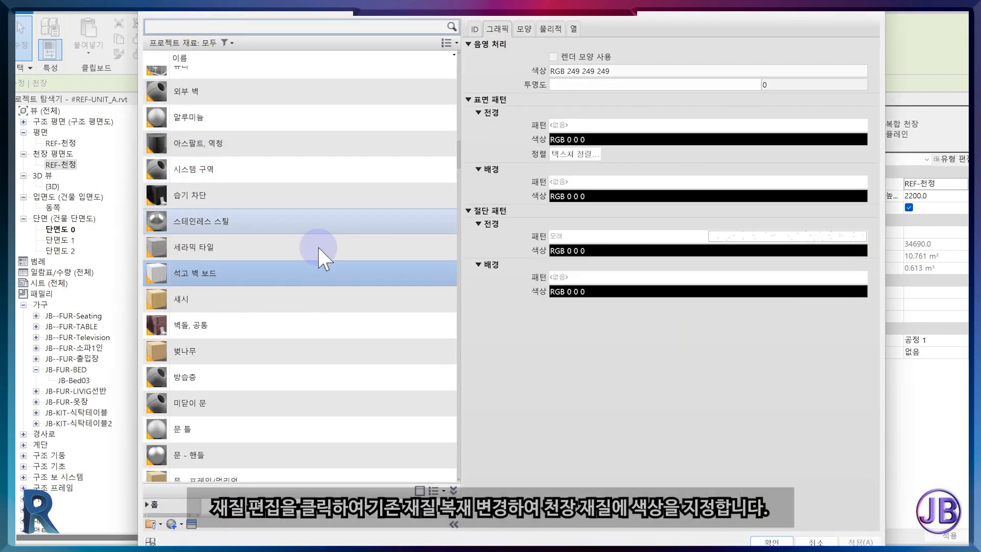
right_click(222, 275)
click(241, 289)
text(#JB-석고보드)
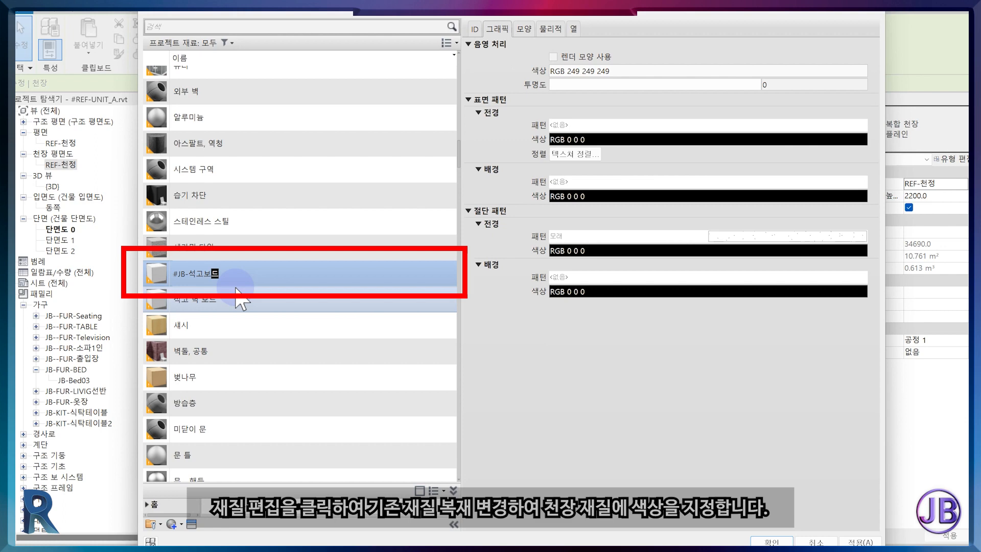
key(Return)
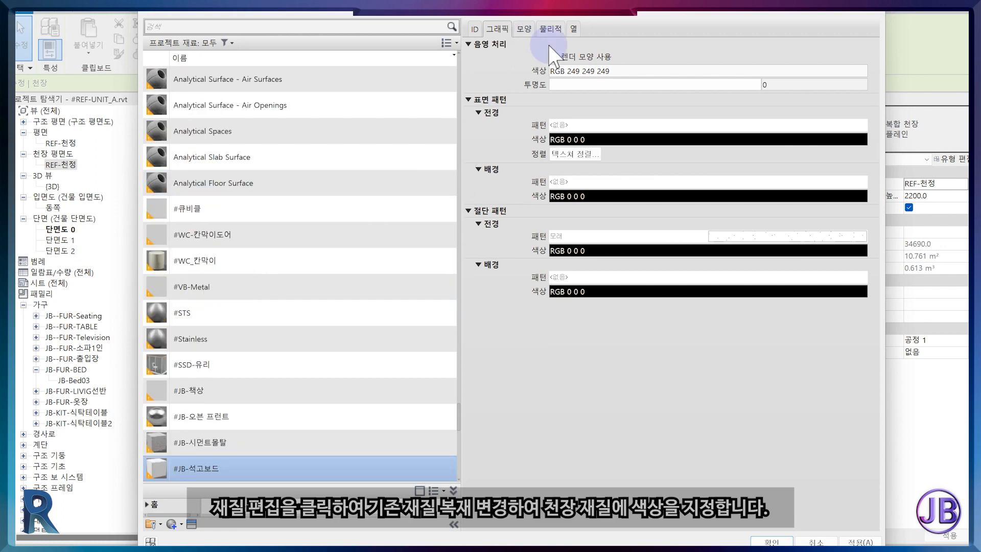
Step: Give #JB-석고보드 shading RGB 255 220 185, solid surface background 255 201 174 and solid cut foreground 255 128 0, and apply it to the ceiling type
click(580, 71)
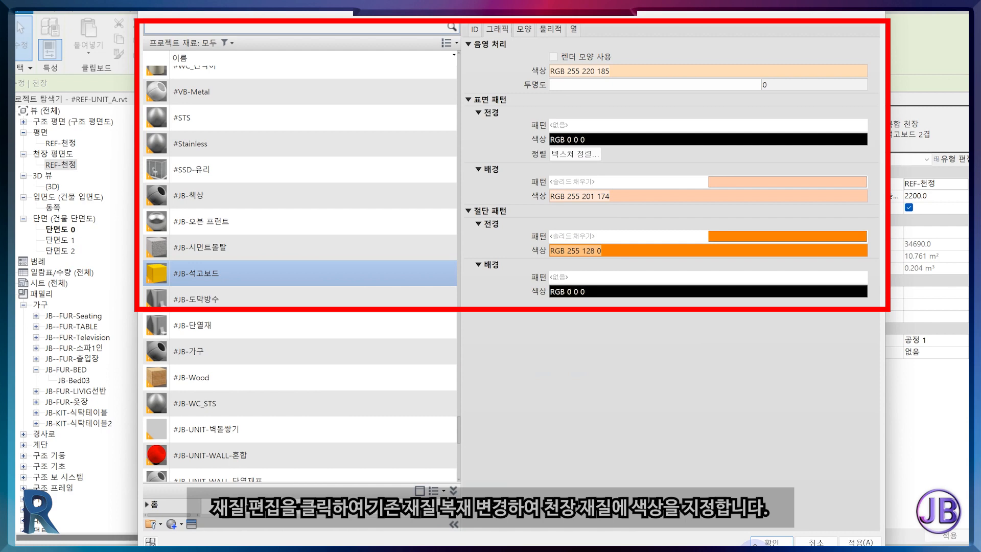
click(758, 543)
click(493, 441)
click(500, 444)
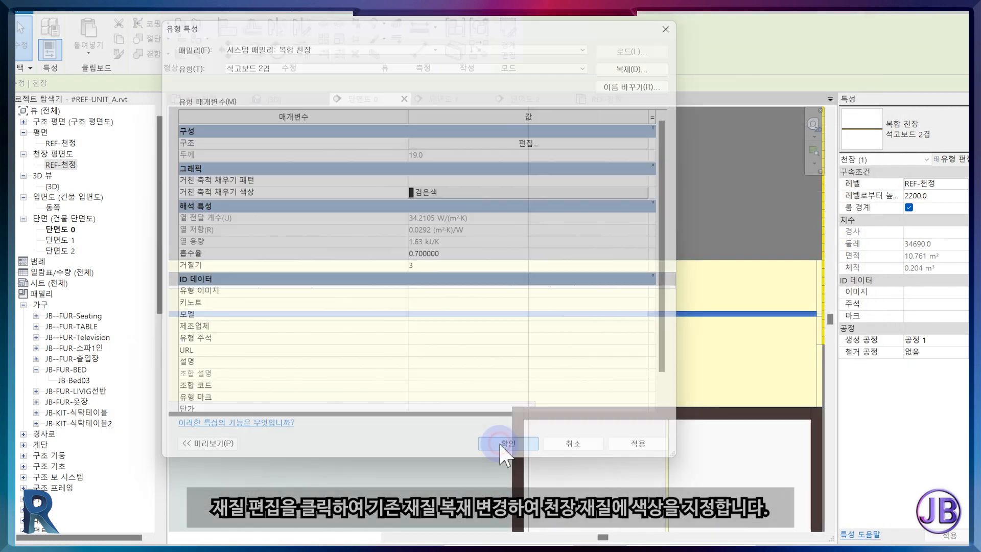
click(483, 374)
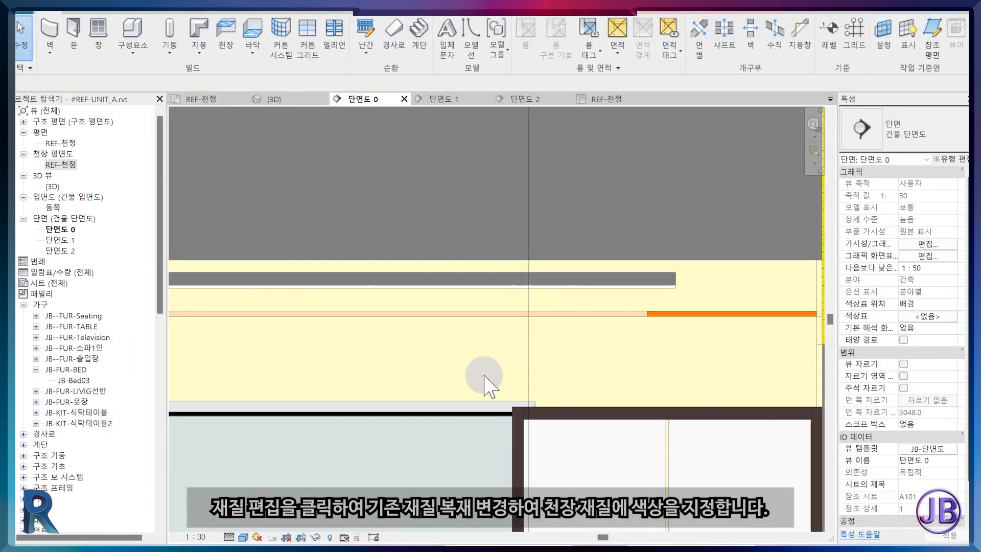
Step: Change the inner coffer ceiling in section 단면도 0 to the 석고보드 2겹 type and check both ceiling levels
click(585, 280)
click(927, 156)
click(885, 254)
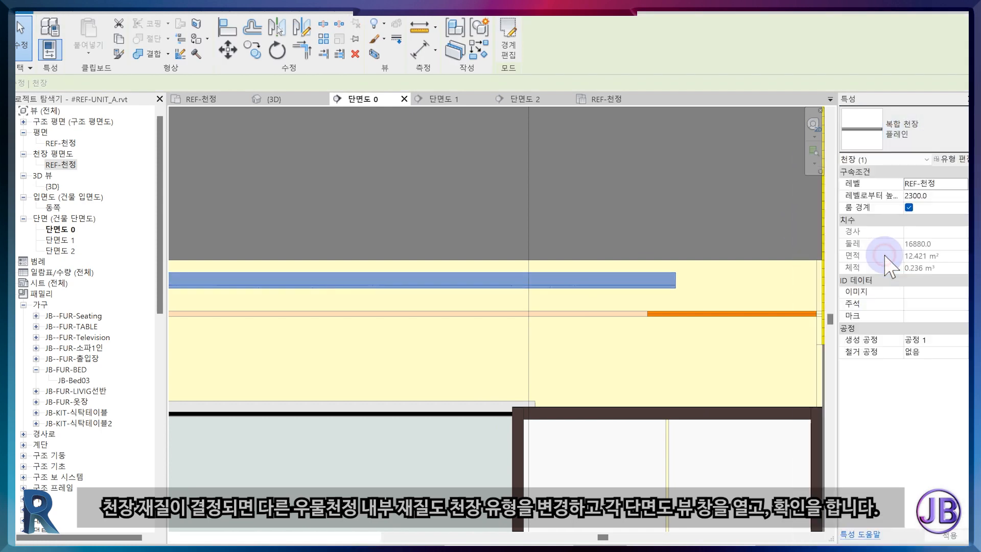
click(663, 303)
scroll(664, 313, down, 3)
scroll(466, 335, down, 2)
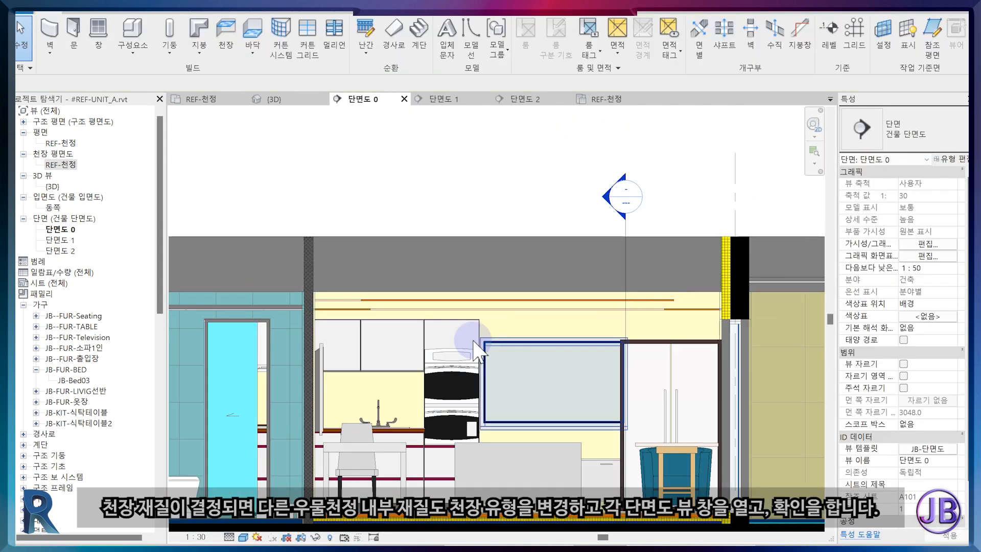
scroll(372, 335, up, 2)
scroll(551, 353, down, 1)
scroll(554, 356, down, 1)
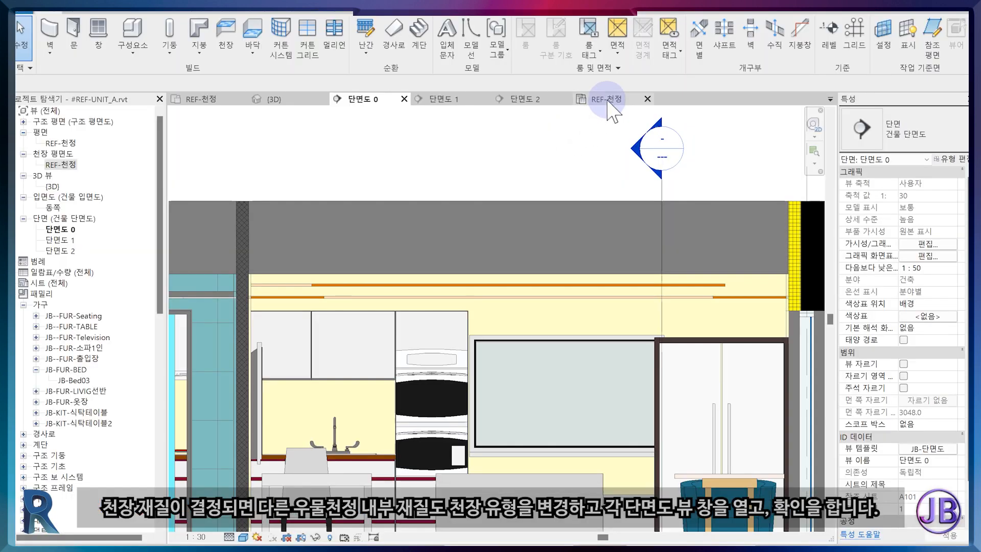
Step: In the REF-천정 ceiling plan, create an in-place model of category 천장 named 석고보드천정
click(608, 102)
scroll(574, 321, down, 2)
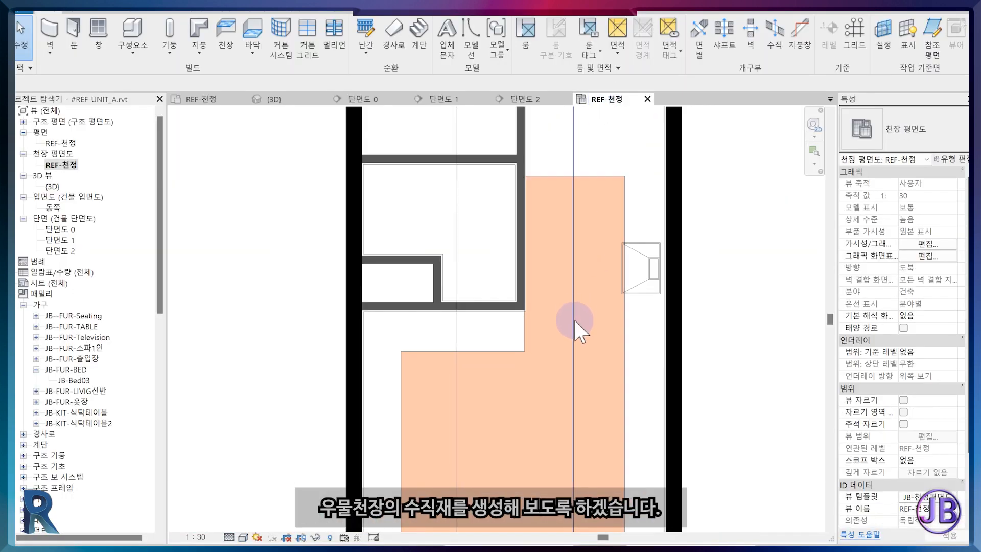
middle_drag(583, 326, 582, 322)
click(132, 45)
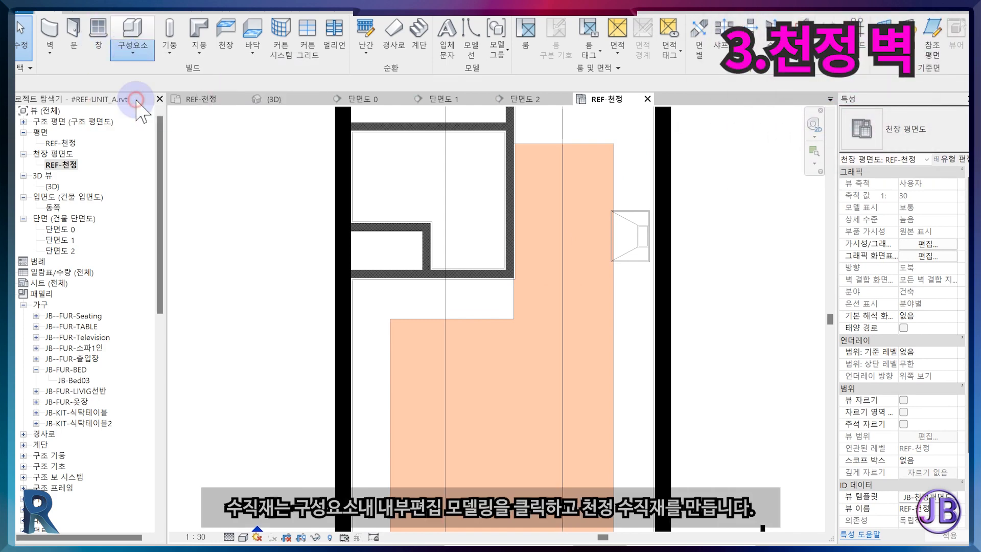
click(137, 102)
click(663, 354)
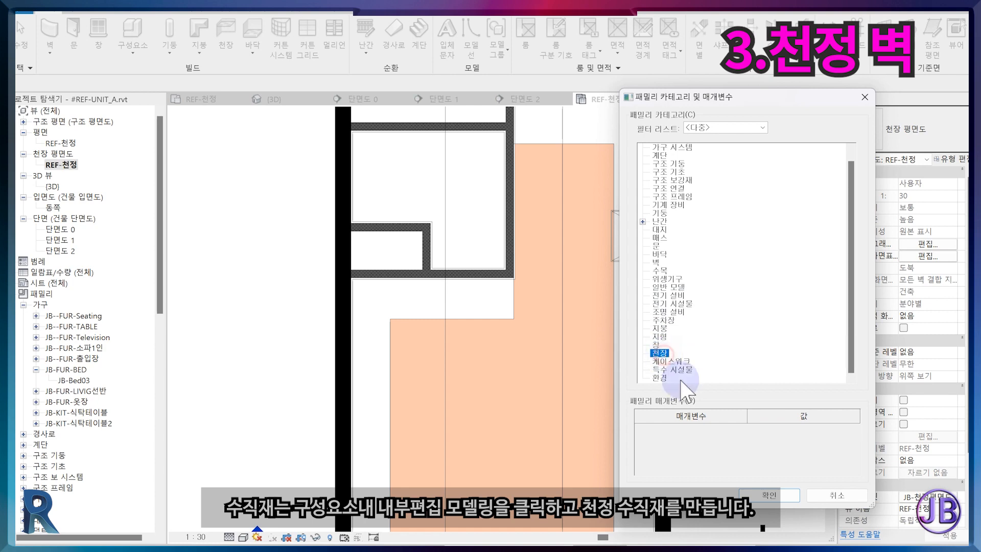
click(766, 495)
text(석고보드천ㅈ)
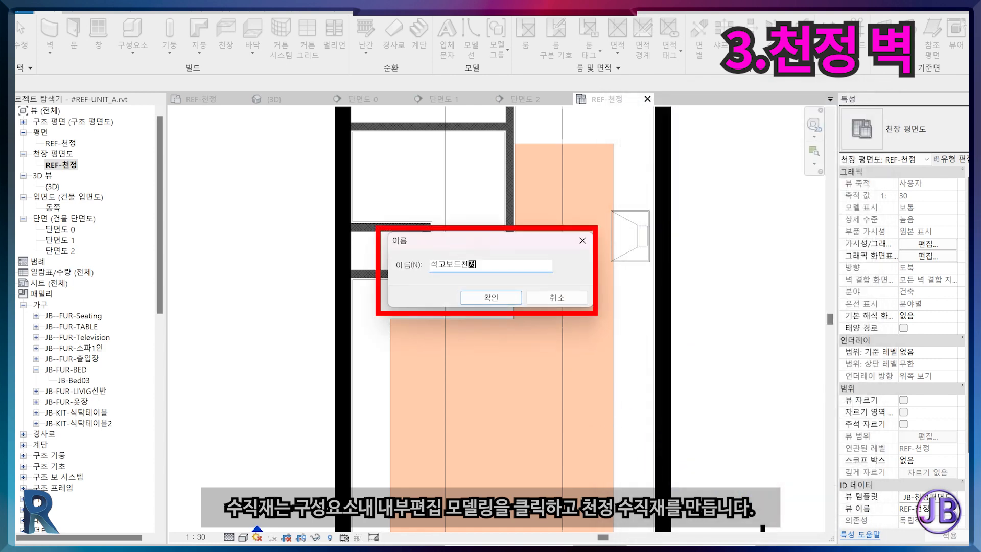
key(Return)
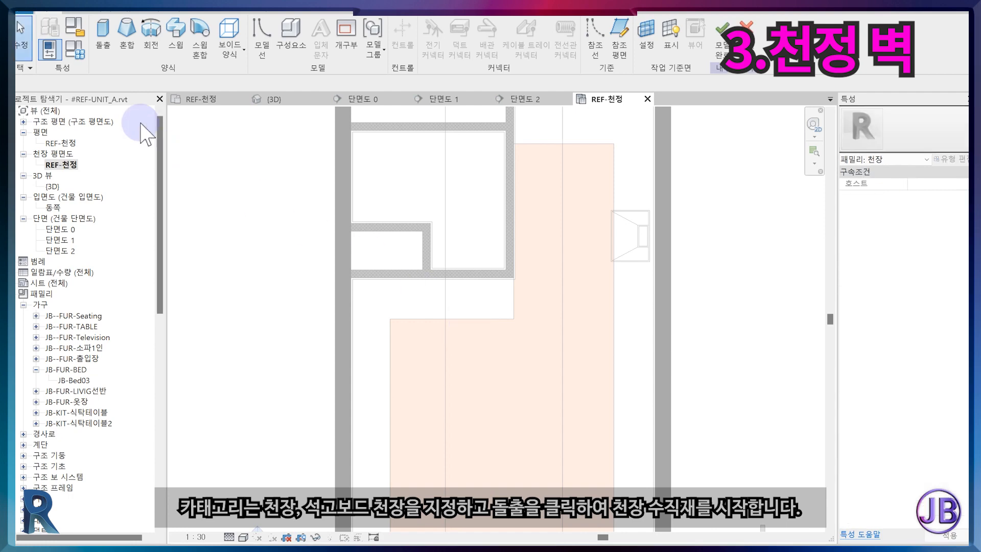
Step: Start an extrusion with level REF-천정 as its work plane
click(102, 37)
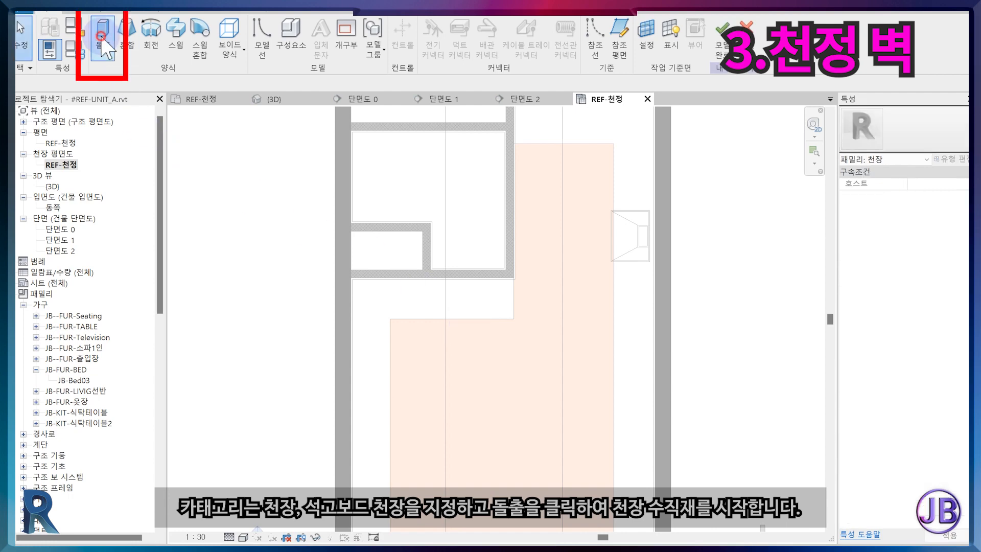
click(418, 292)
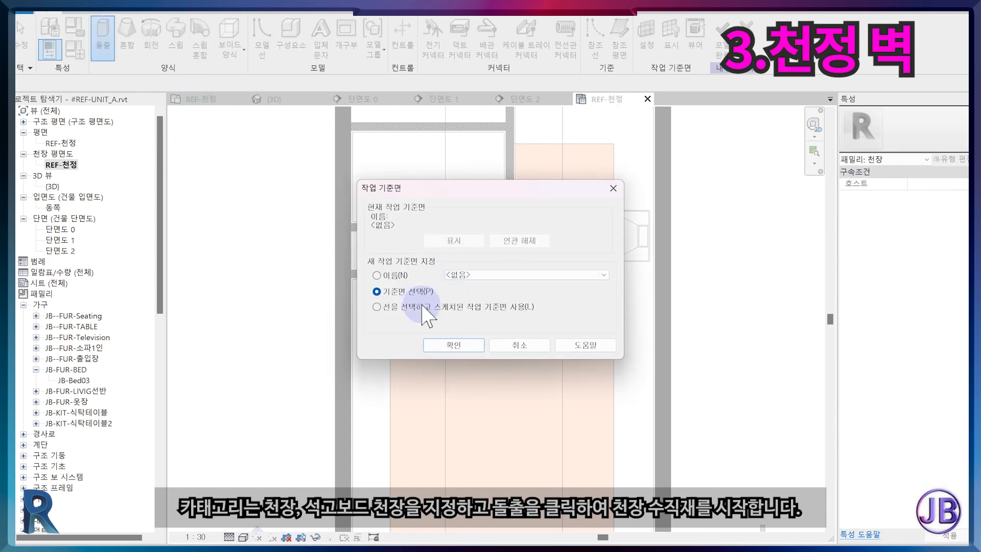
click(455, 275)
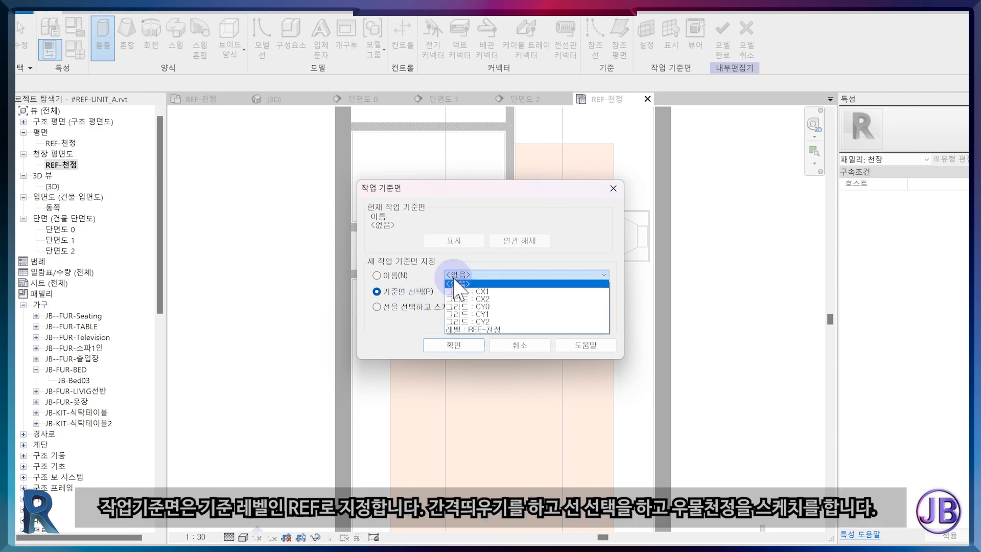
click(490, 329)
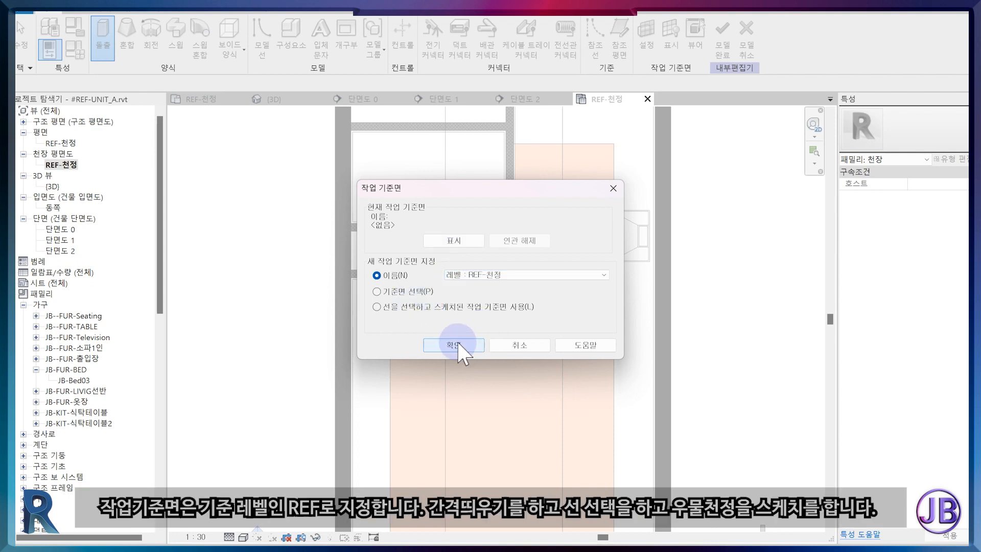
click(460, 343)
Step: Sketch the extrusion outline from picked edges of the coffer ceiling, offset 100 inward
click(504, 53)
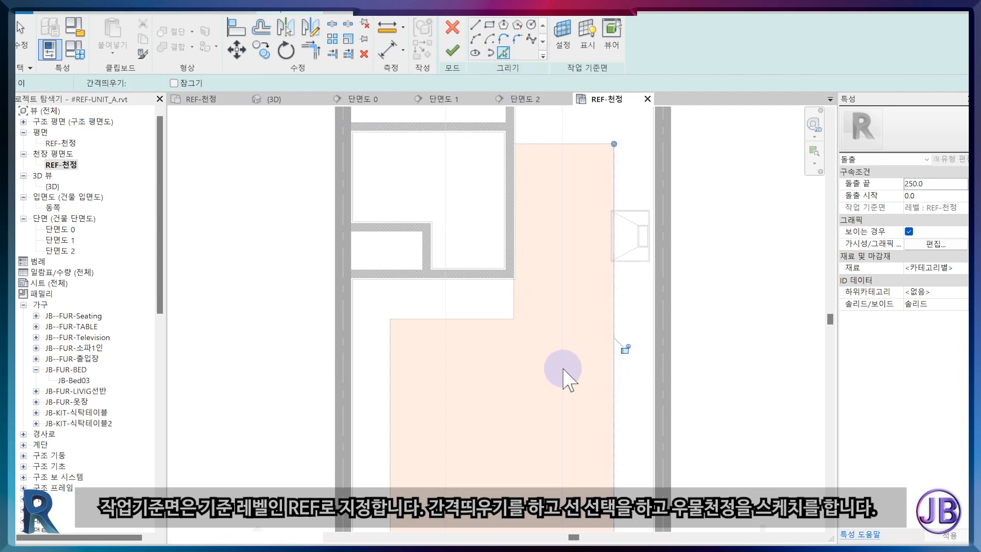
drag(149, 87, 112, 88)
text(100)
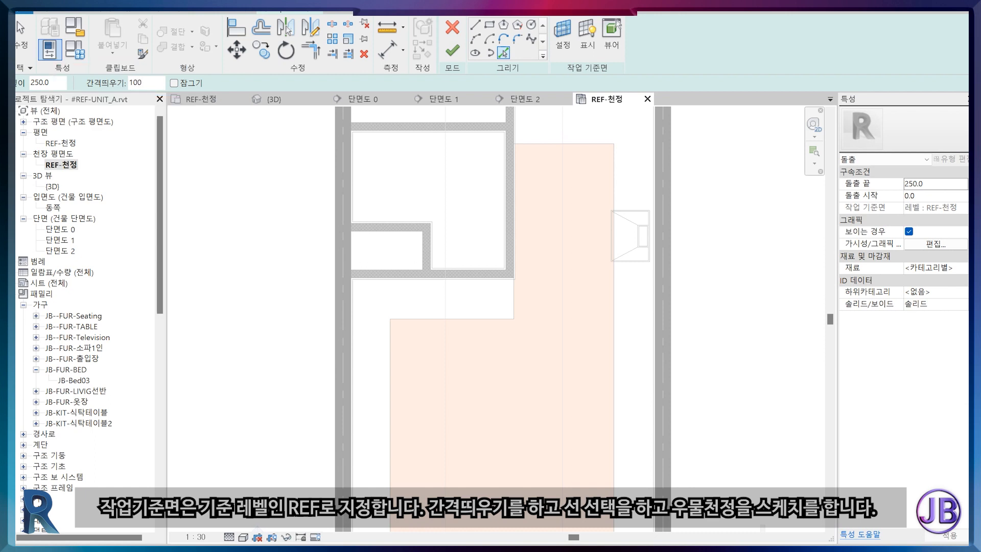
click(614, 334)
click(554, 145)
click(484, 325)
click(391, 390)
mouse_move(495, 424)
middle_down()
mouse_move(512, 269)
mouse_move(565, 394)
middle_up()
click(536, 424)
Step: Add a sketch line with zero offset on the ceiling edge that runs along the inner room wall
double_click(138, 82)
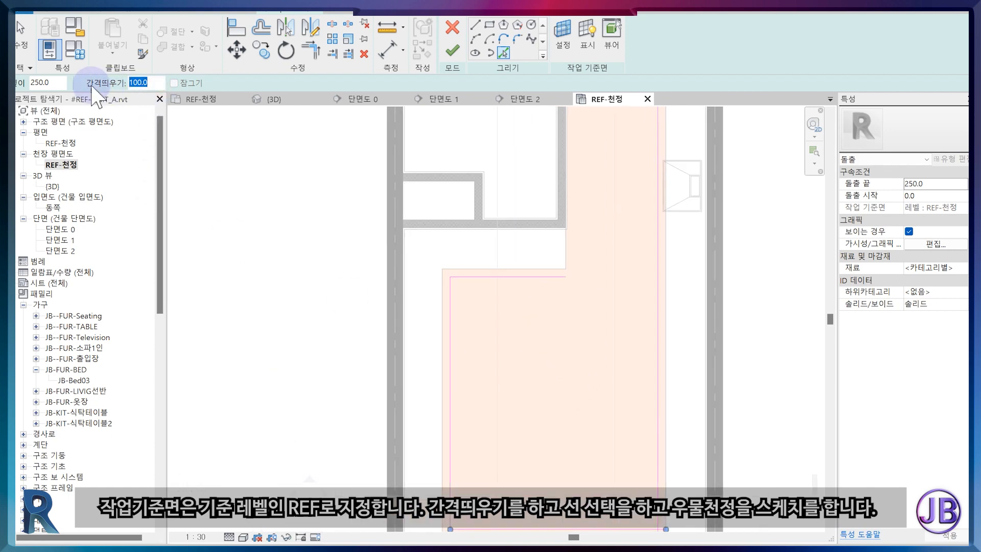
click(564, 256)
middle_drag(563, 255, 587, 408)
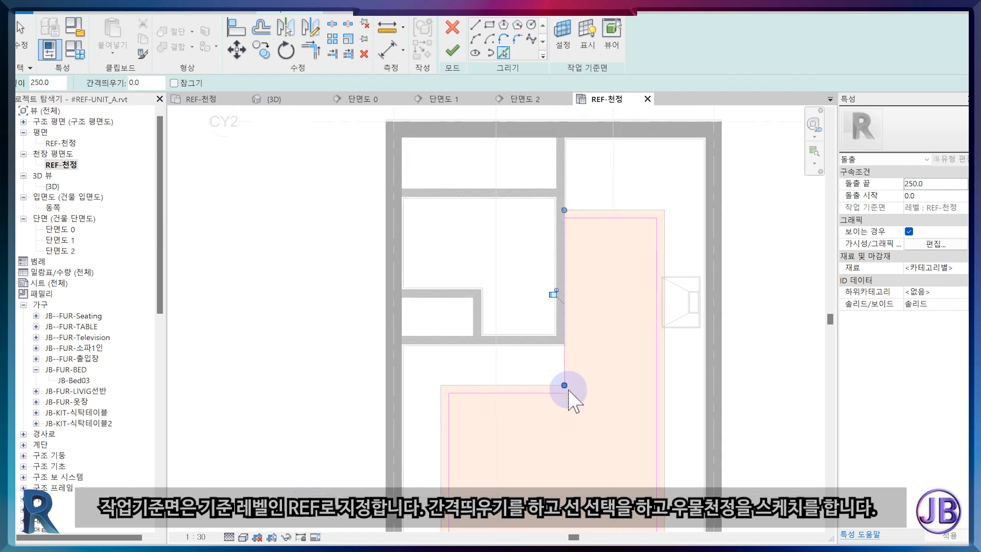
Step: Trim the sketch lines into a closed outline at the corners and finish the extrusion and the in-place model
click(310, 49)
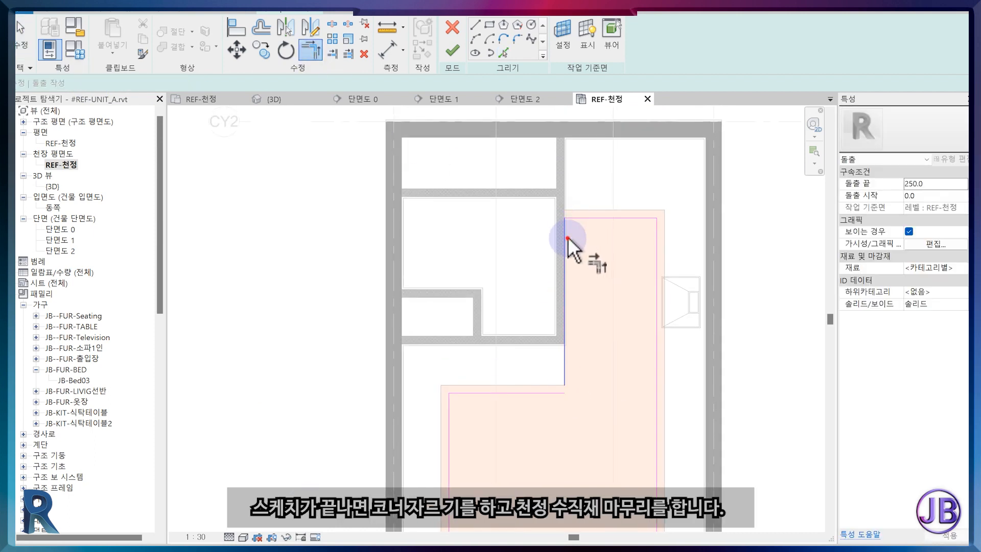
click(536, 393)
scroll(535, 396, down, 2)
middle_drag(536, 462, 535, 301)
click(614, 334)
middle_drag(603, 243, 606, 314)
click(450, 51)
click(648, 49)
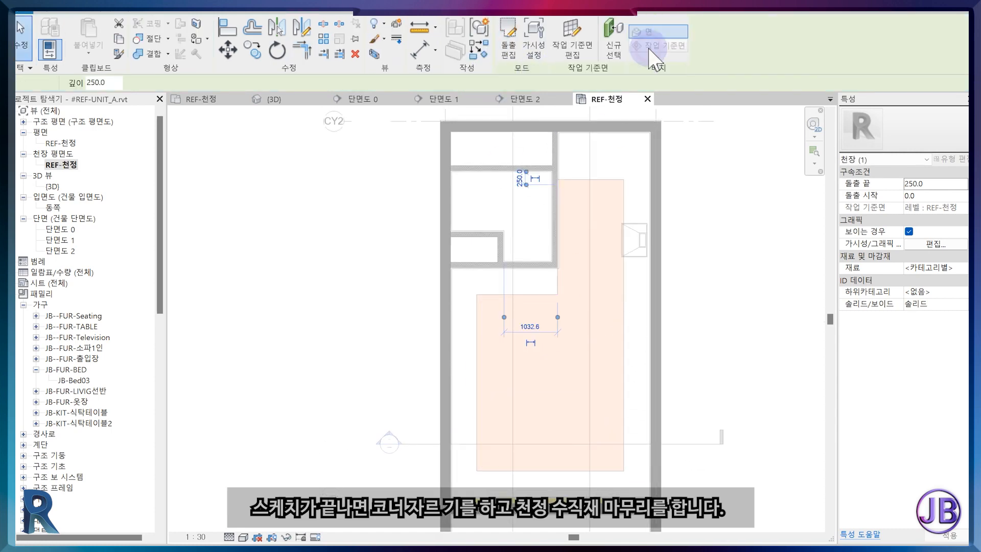
Step: In section 단면도 0, edit the in-place ceiling's extrusion to start at 2200 and end at 2300, and finish the model
click(396, 99)
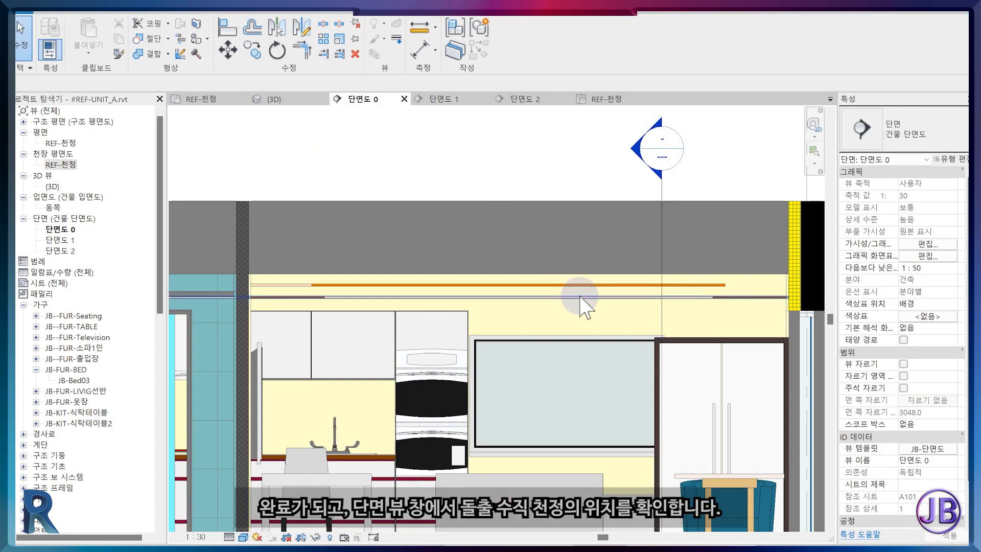
scroll(580, 297, down, 4)
scroll(621, 460, up, 4)
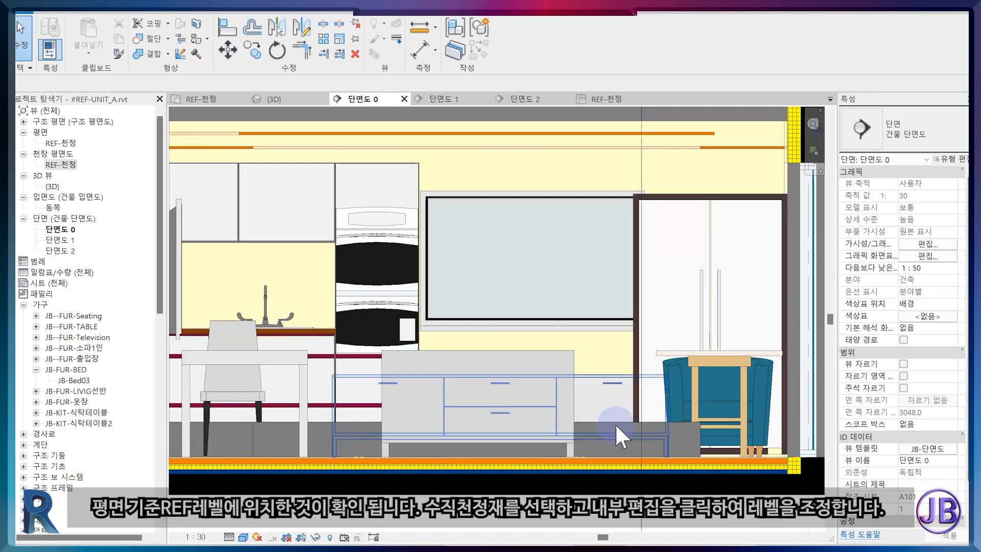
click(658, 431)
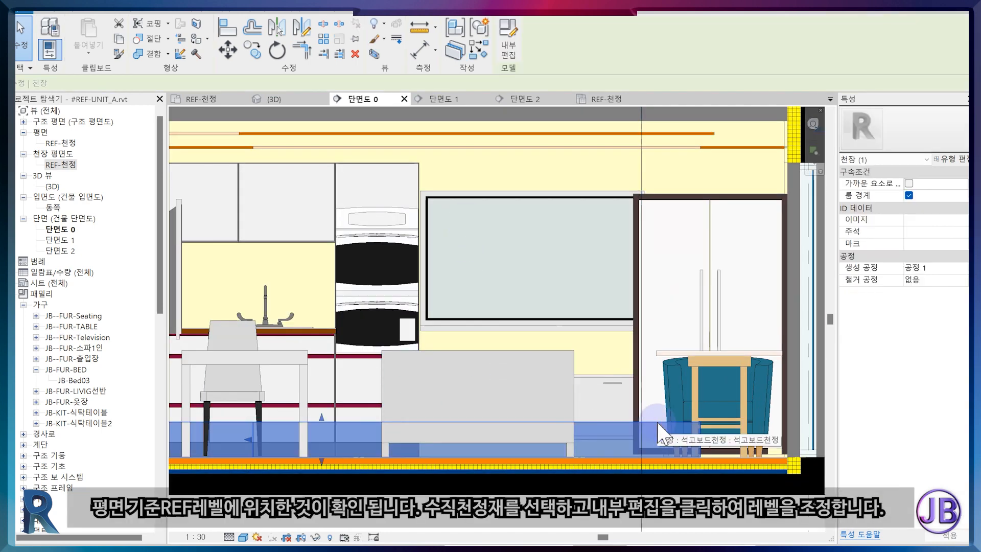
click(508, 50)
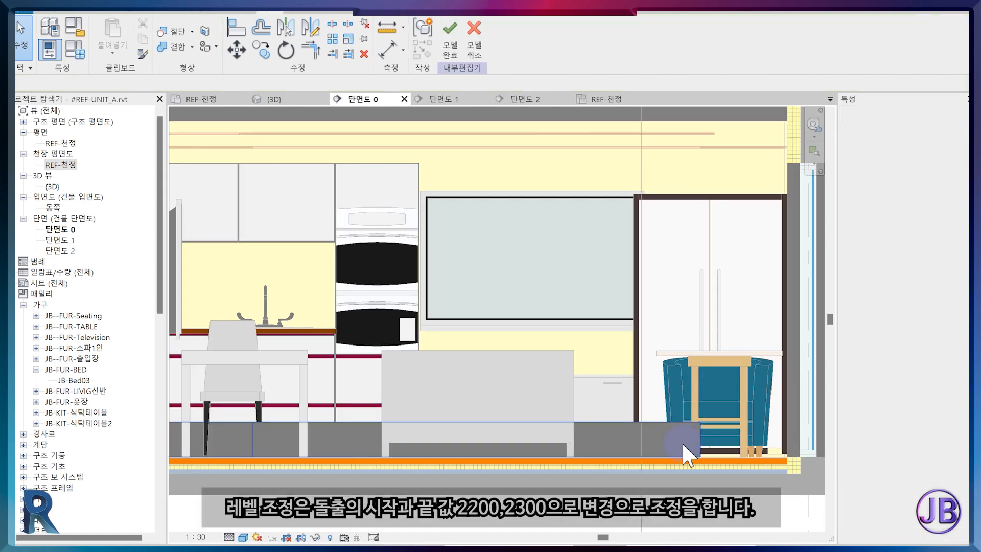
click(623, 424)
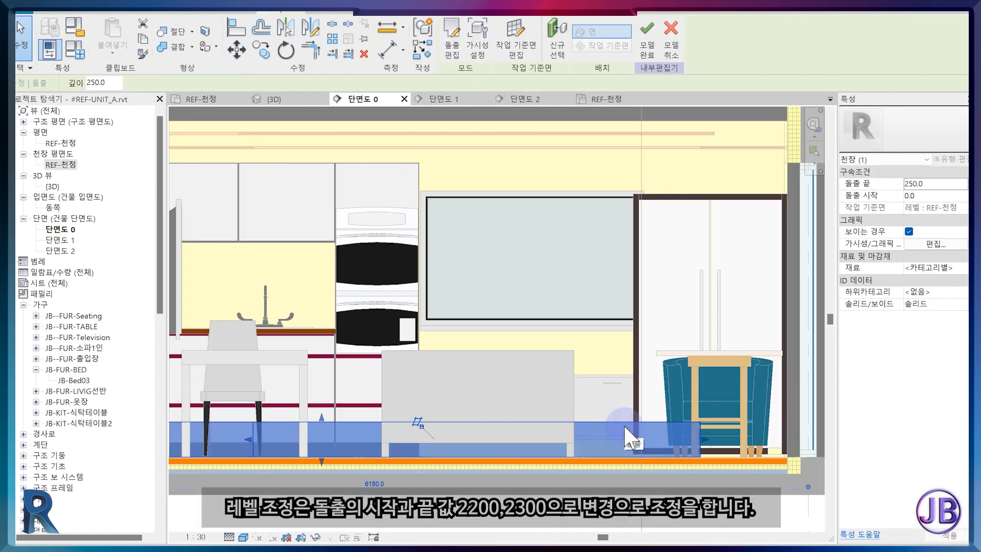
click(925, 196)
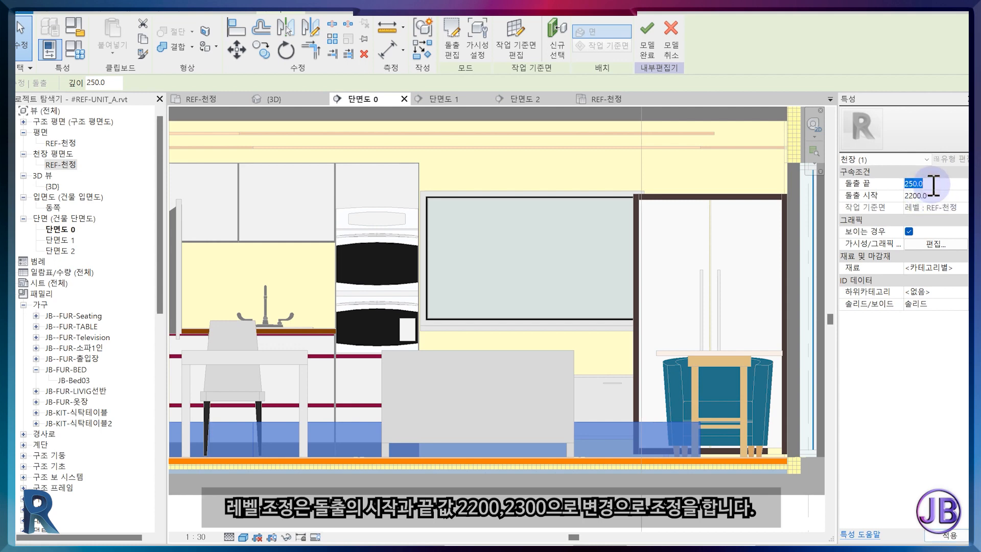
text(0)
key(Return)
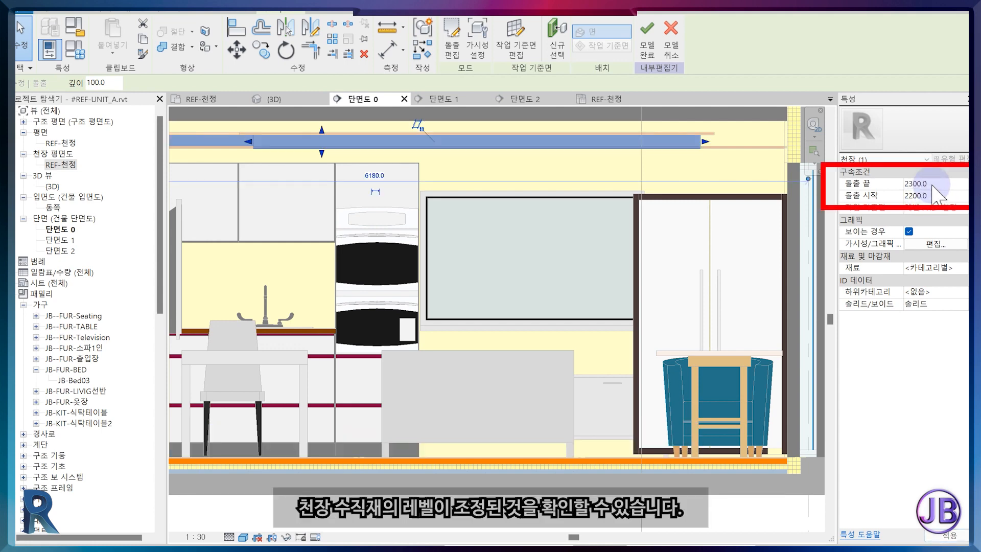
scroll(712, 212, up, 3)
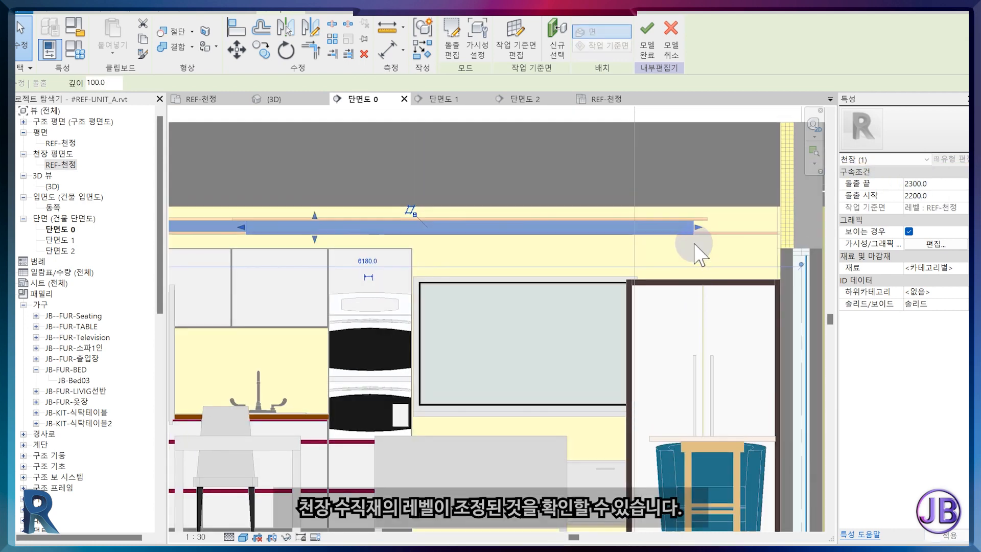
click(698, 252)
scroll(701, 218, up, 2)
click(696, 219)
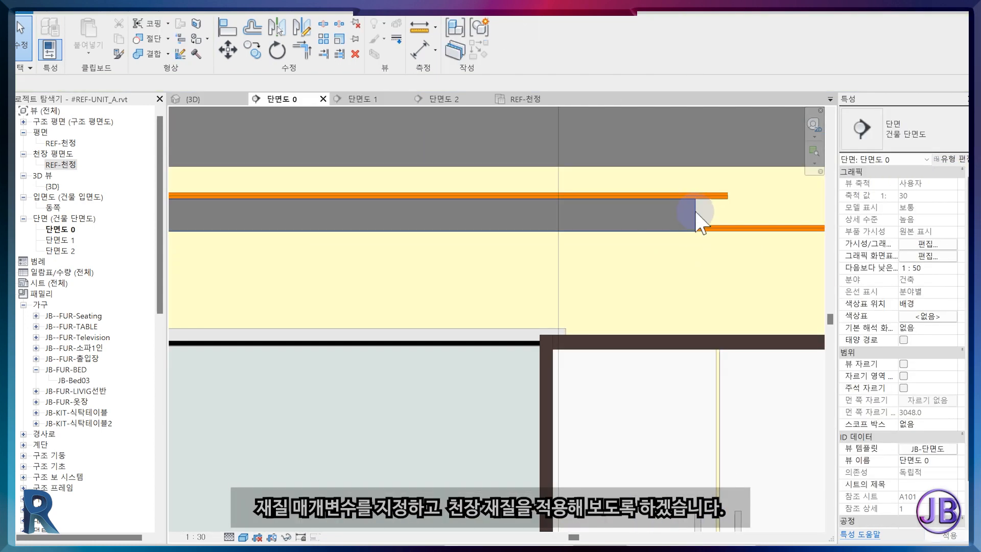
Step: Edit the in-place ceiling in section 단면도 0 and link its extrusion's material to a new family parameter named 천정
click(698, 218)
click(503, 42)
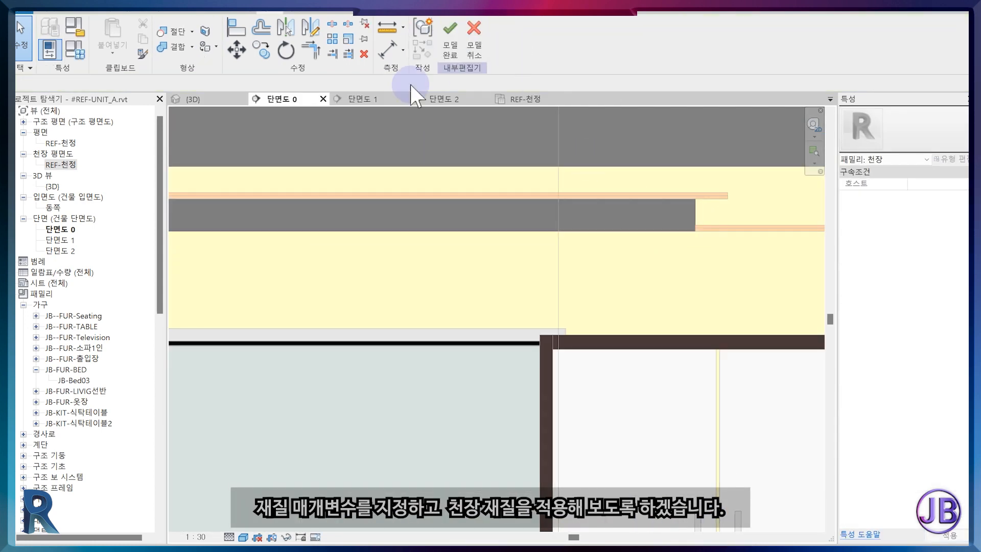
click(692, 207)
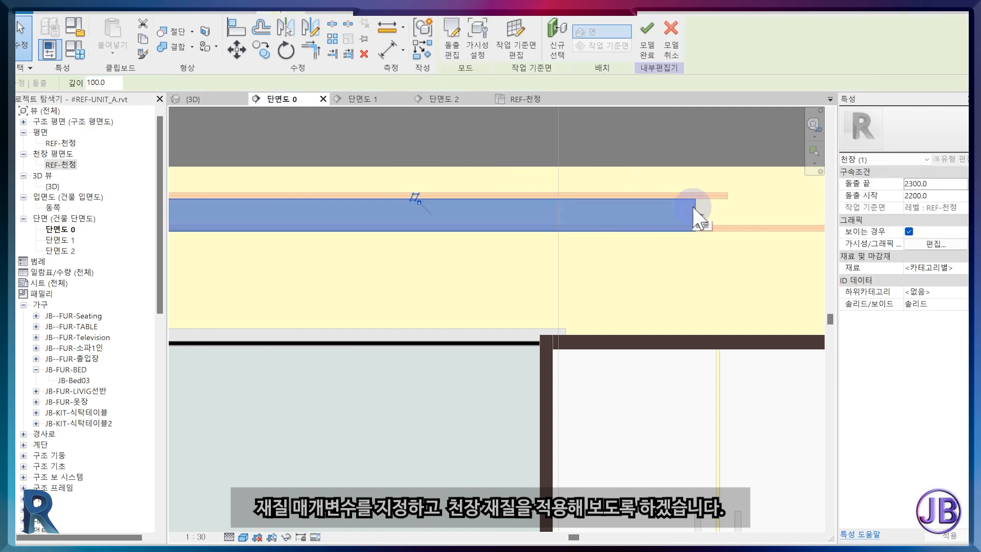
click(962, 268)
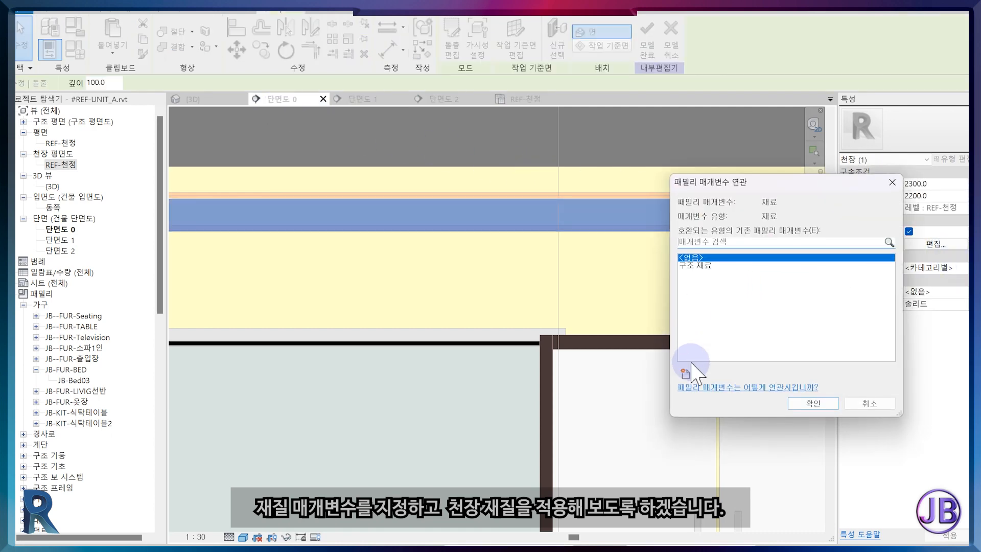
click(685, 373)
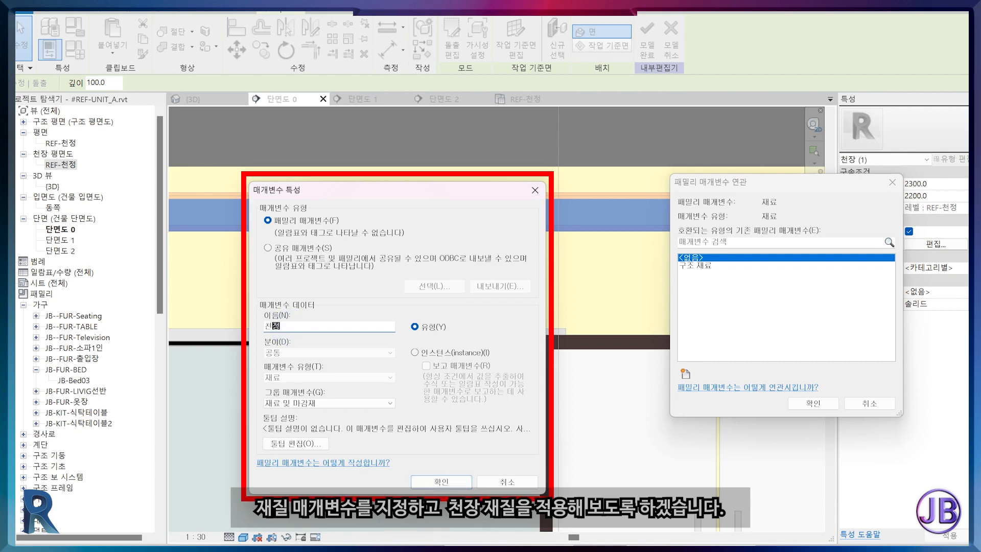
text(천정)
key(Return)
click(798, 403)
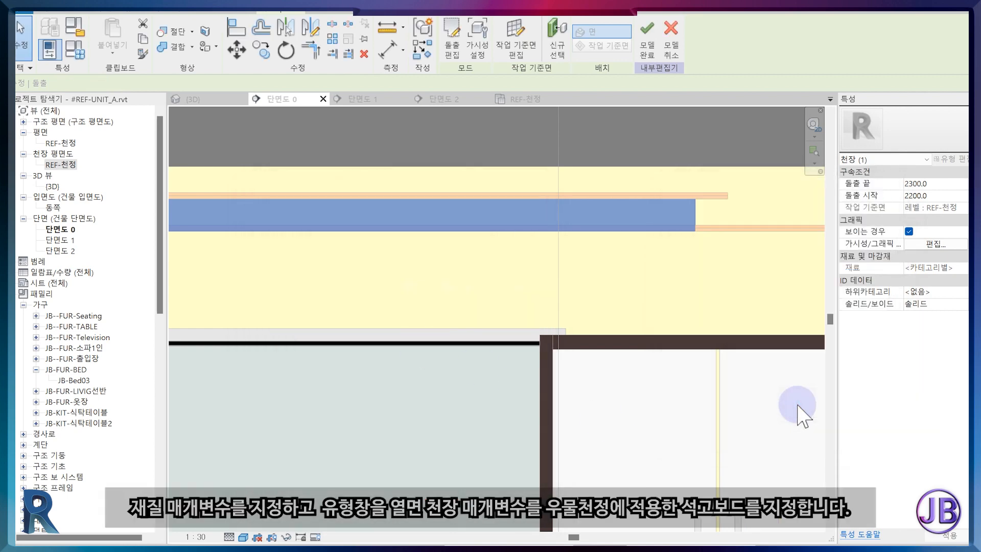
Step: Assign the #JB-석고보드 material to the 천정 family parameter and finish the in-place model from the REF-천정 ceiling plan
click(77, 51)
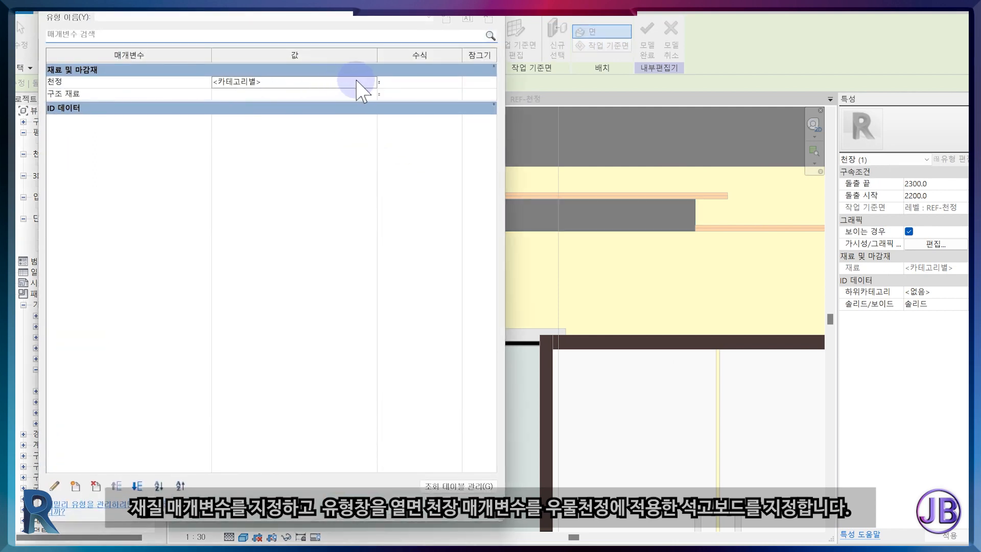
click(372, 81)
click(211, 273)
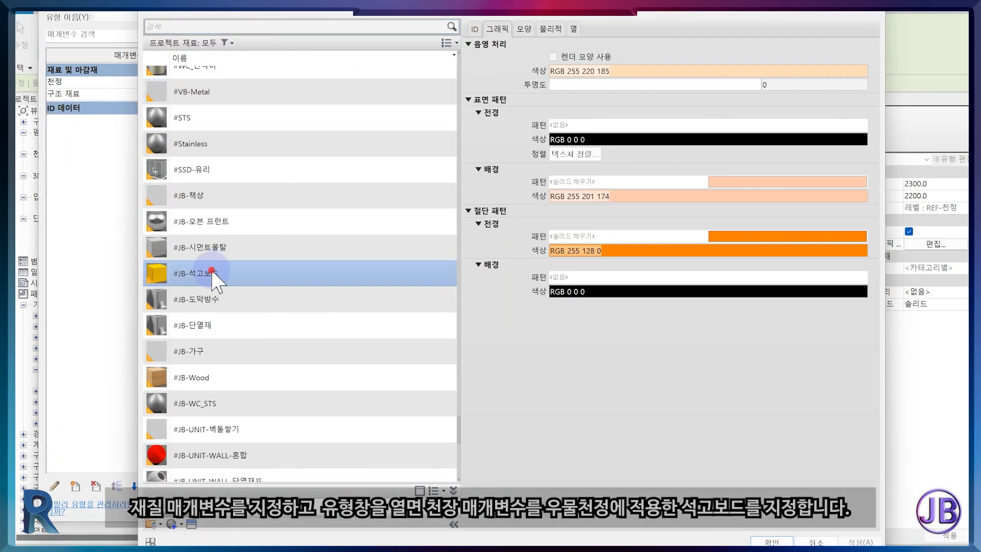
click(791, 543)
click(380, 522)
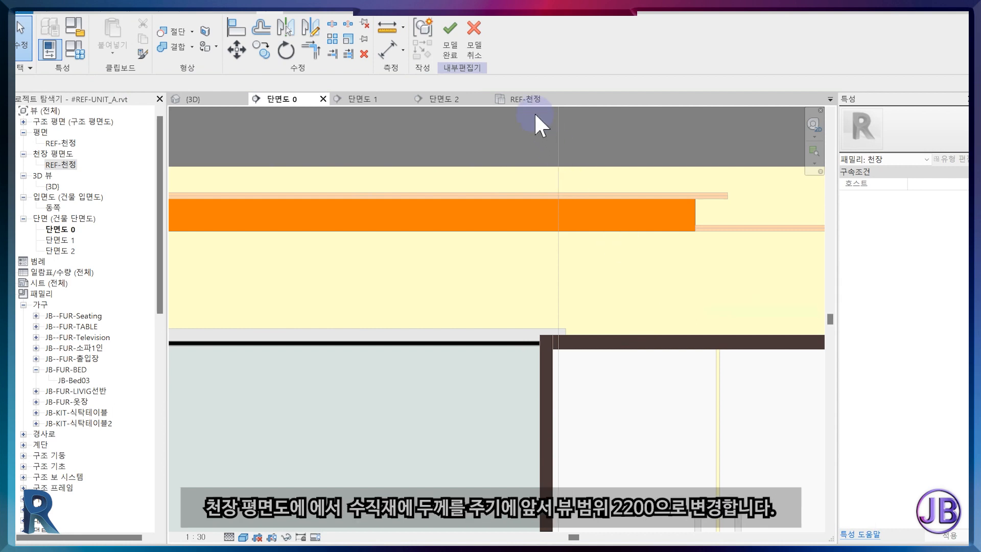
click(527, 98)
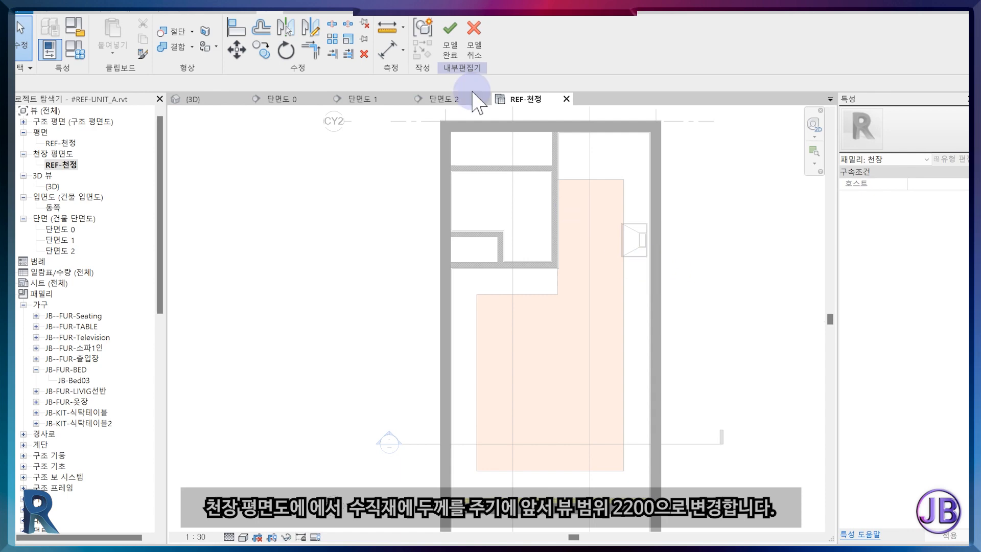
click(451, 36)
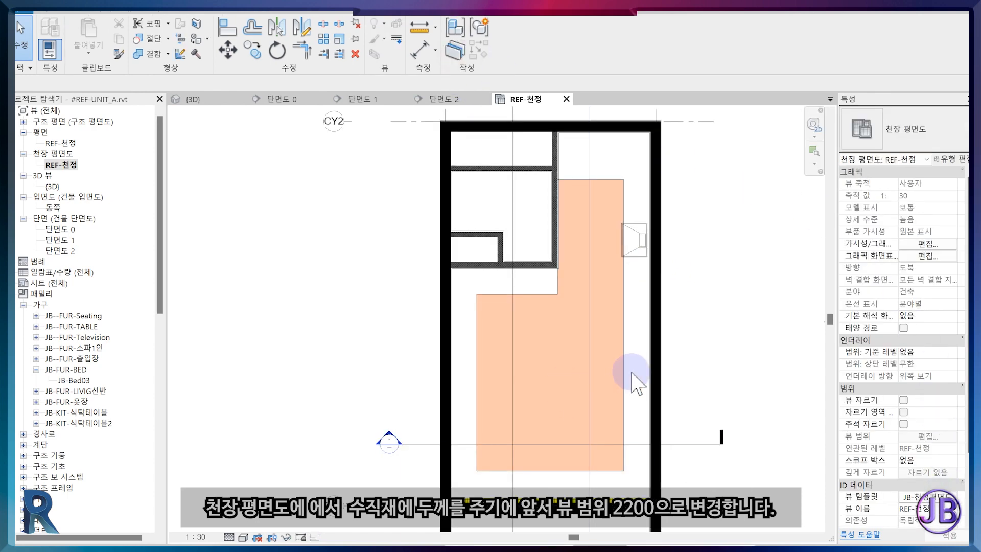
Step: Set the cut plane offset to 2200 in the view range of the ceiling plan's view template
click(933, 496)
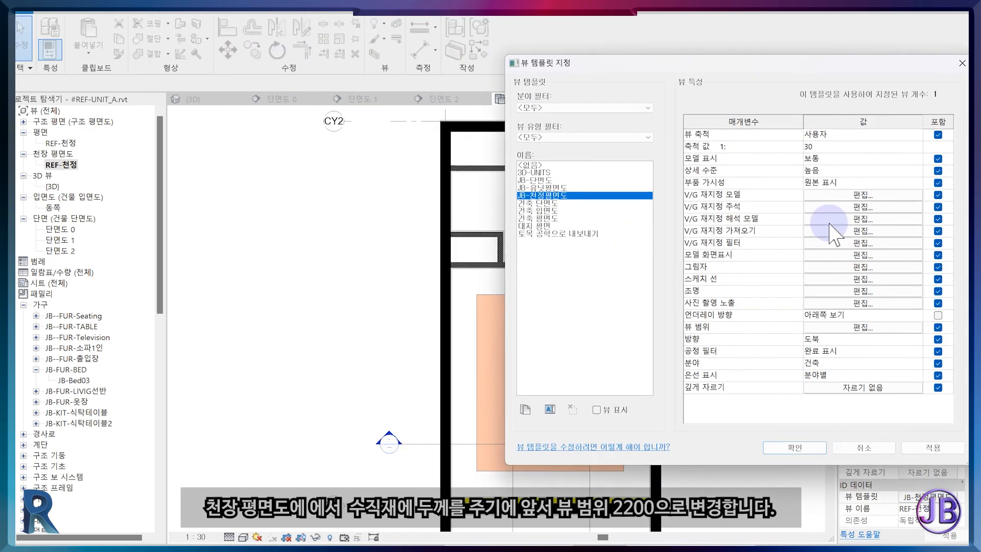
click(845, 327)
drag(797, 238, 736, 240)
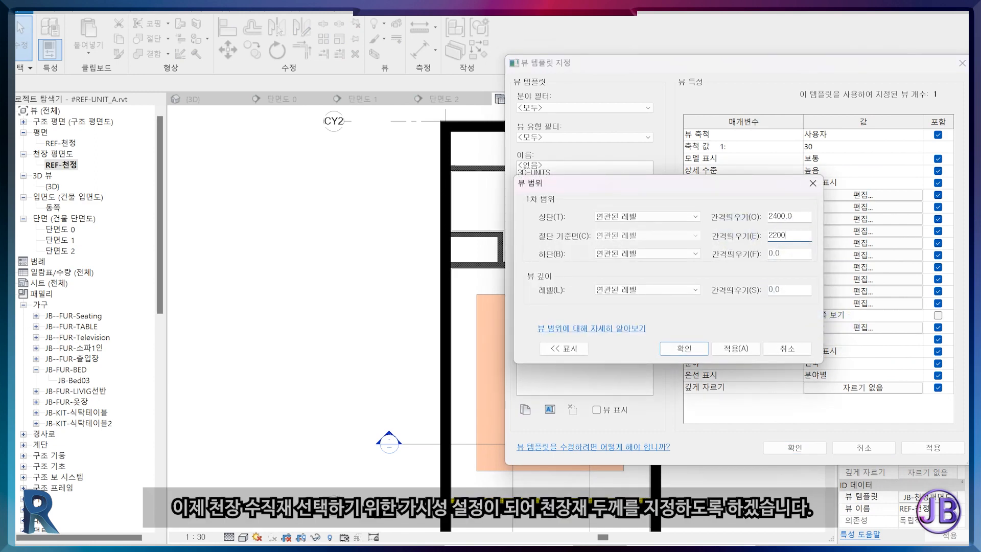
text(2200)
key(Return)
key(Return)
Step: Open the in-place ceiling's extrusion sketch for editing in the REF-천정 ceiling plan
click(619, 309)
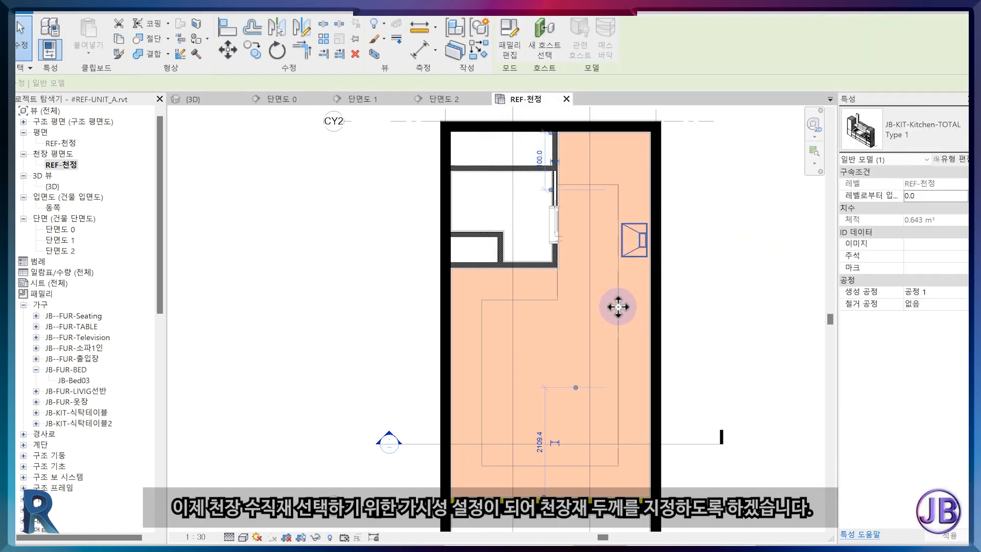
click(600, 180)
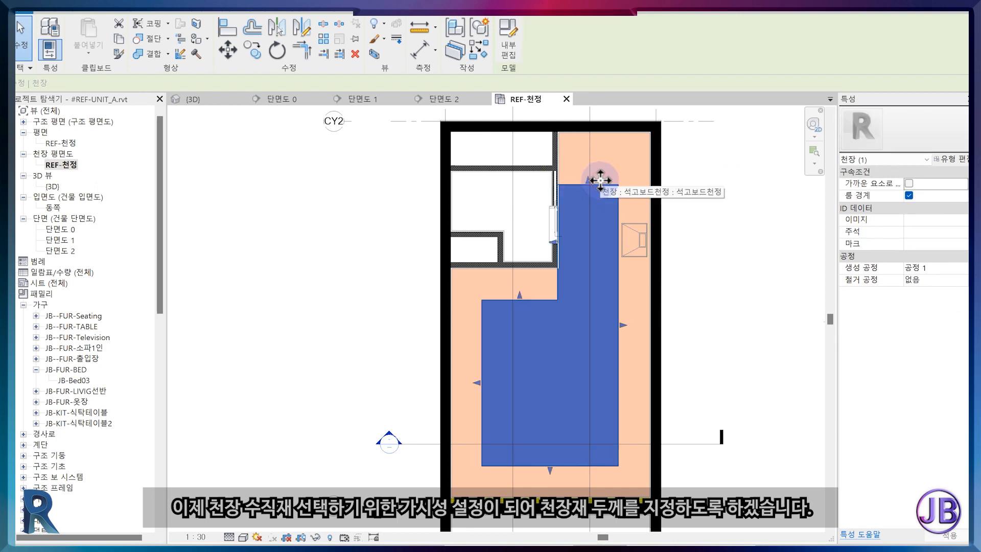
click(513, 47)
click(618, 242)
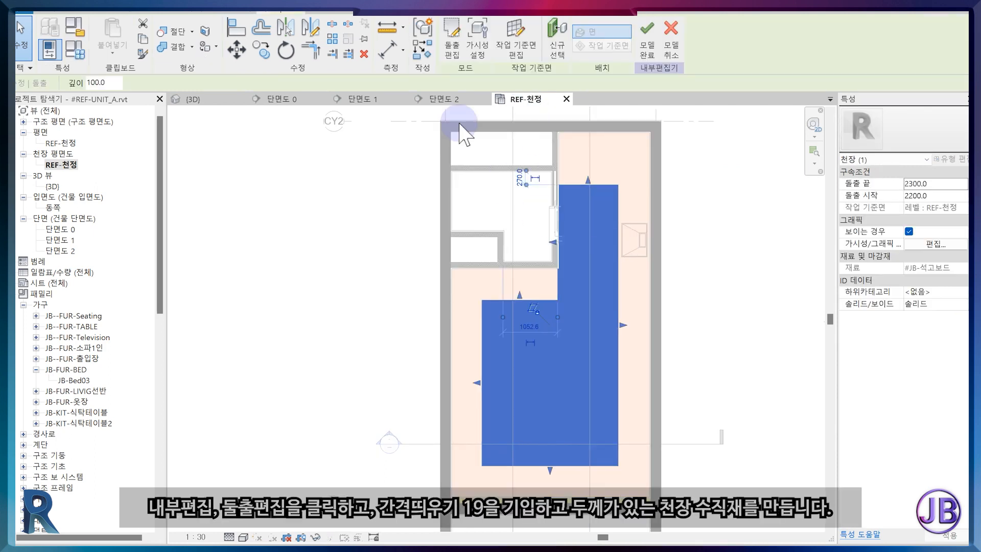
click(451, 56)
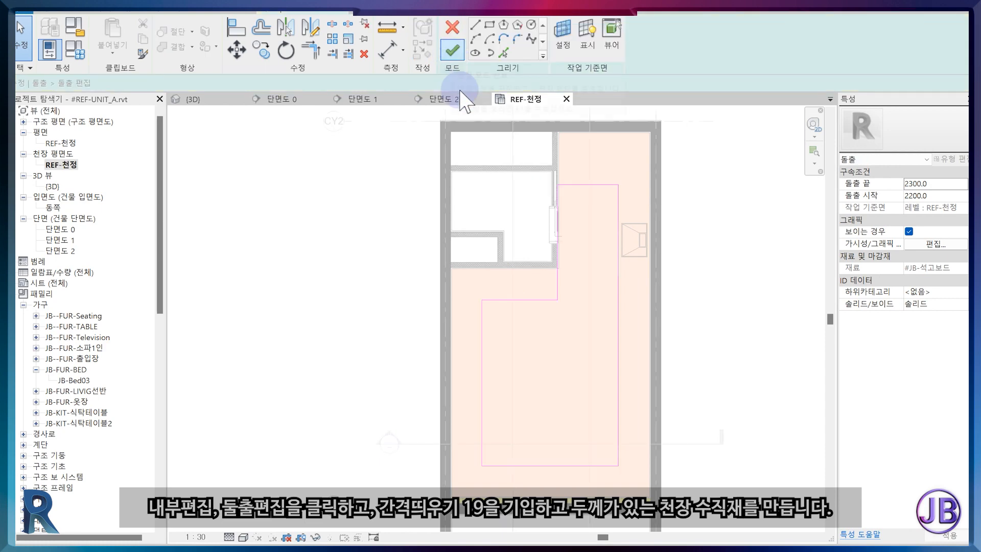
Step: Add sketch lines offset 19 outward from the picked edges of the existing extrusion outline
click(504, 53)
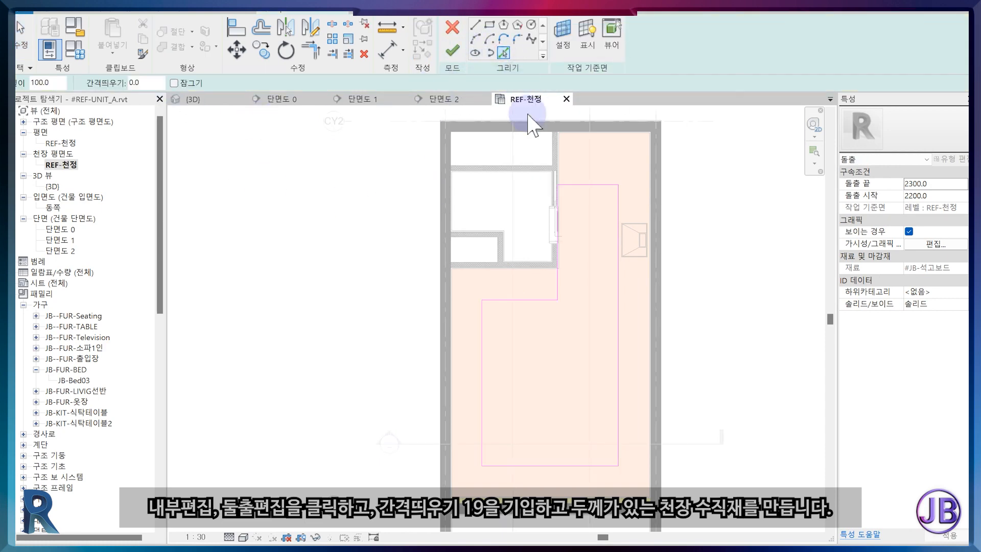
double_click(156, 84)
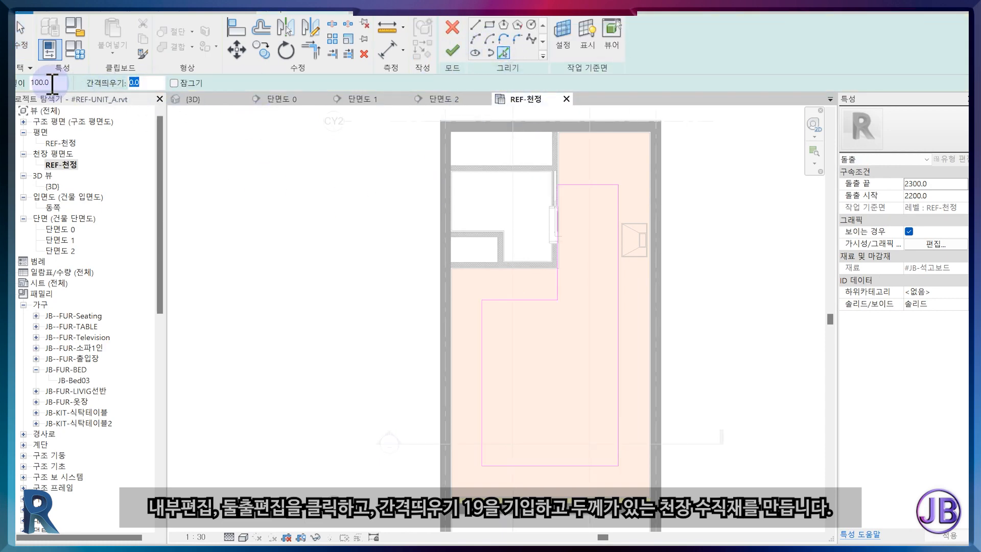
text(19)
key(Return)
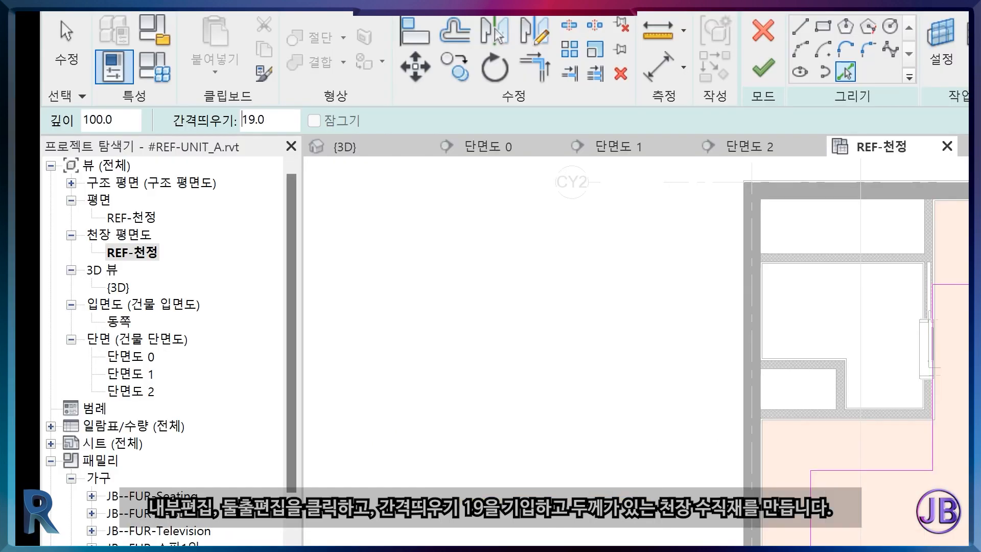
scroll(622, 201, up, 5)
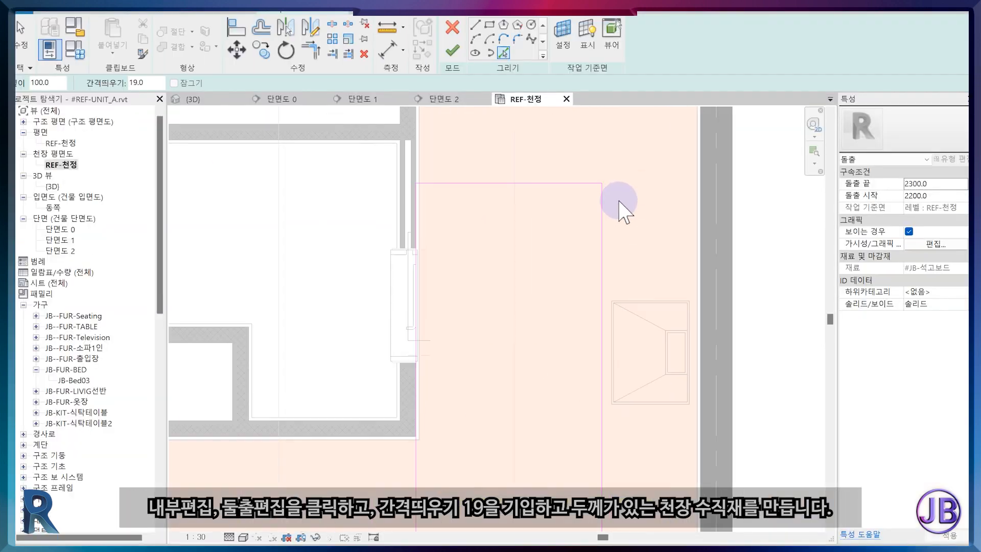
click(607, 236)
click(533, 182)
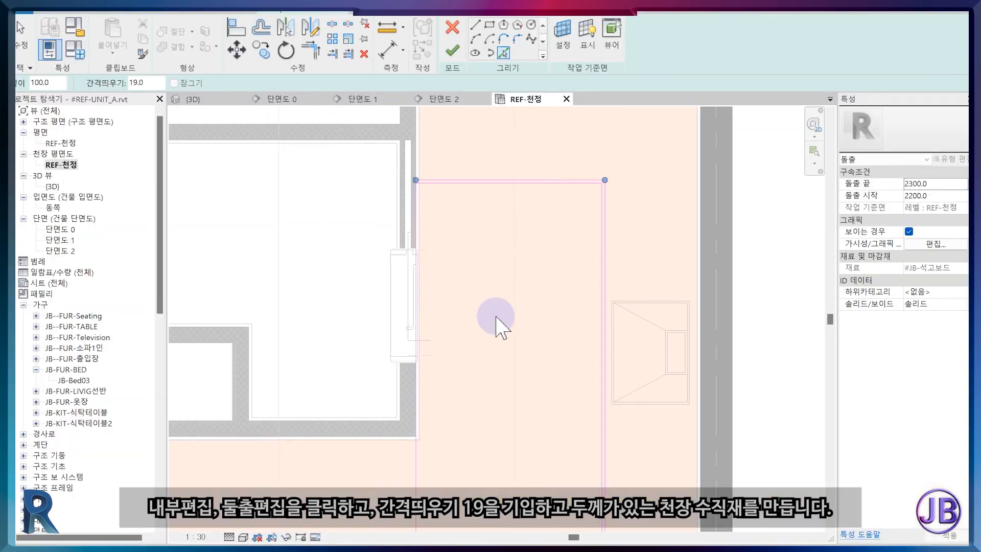
middle_drag(496, 317, 497, 230)
middle_drag(408, 407, 496, 338)
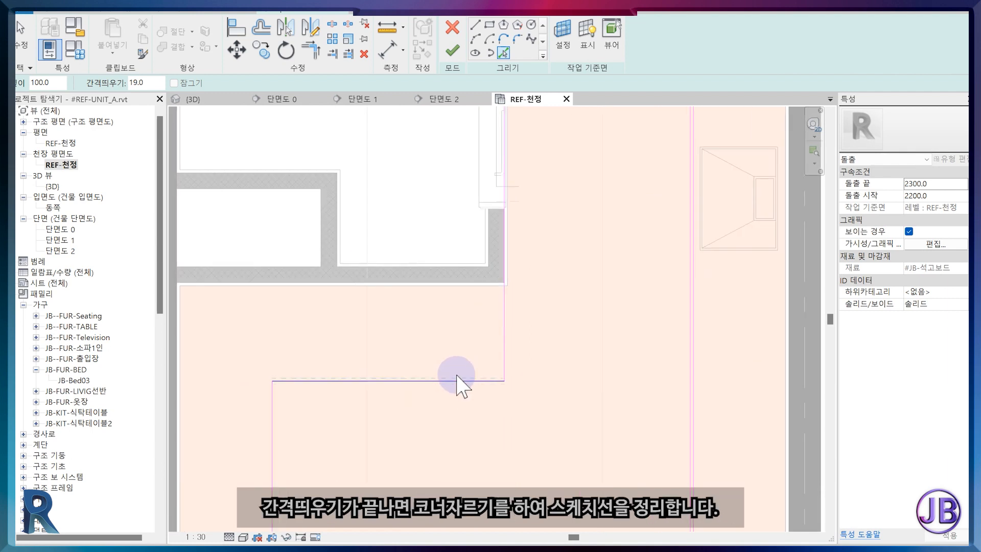
click(505, 332)
middle_drag(276, 450, 333, 328)
click(330, 330)
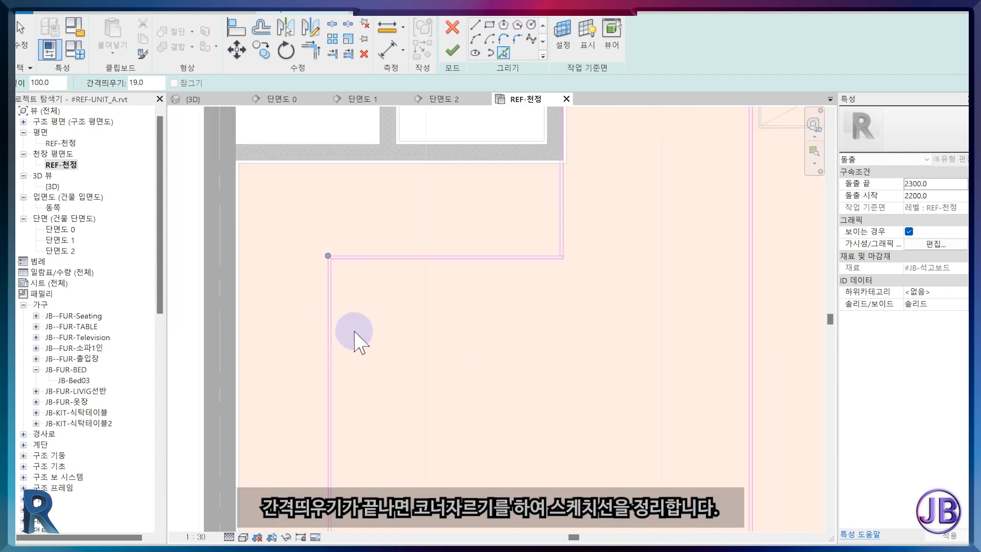
middle_drag(490, 444, 323, 245)
click(570, 400)
Step: Trim the offset sketch lines into a corner at the lower end of the outline
scroll(577, 402, up, 2)
key(t)
key(r)
click(566, 400)
click(583, 390)
middle_drag(177, 431, 330, 368)
middle_drag(434, 153, 334, 460)
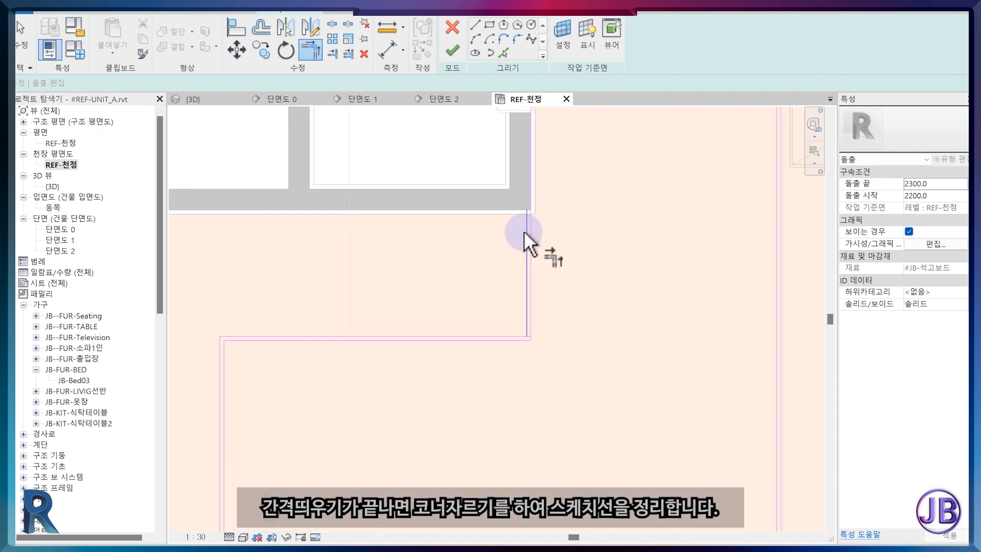
Step: Add a sketch line with zero offset on the ceiling edge below the inner room wall
scroll(523, 219, up, 3)
click(504, 53)
click(486, 223)
click(313, 60)
scroll(421, 148, down, 3)
middle_drag(424, 150, 503, 281)
scroll(538, 281, up, 2)
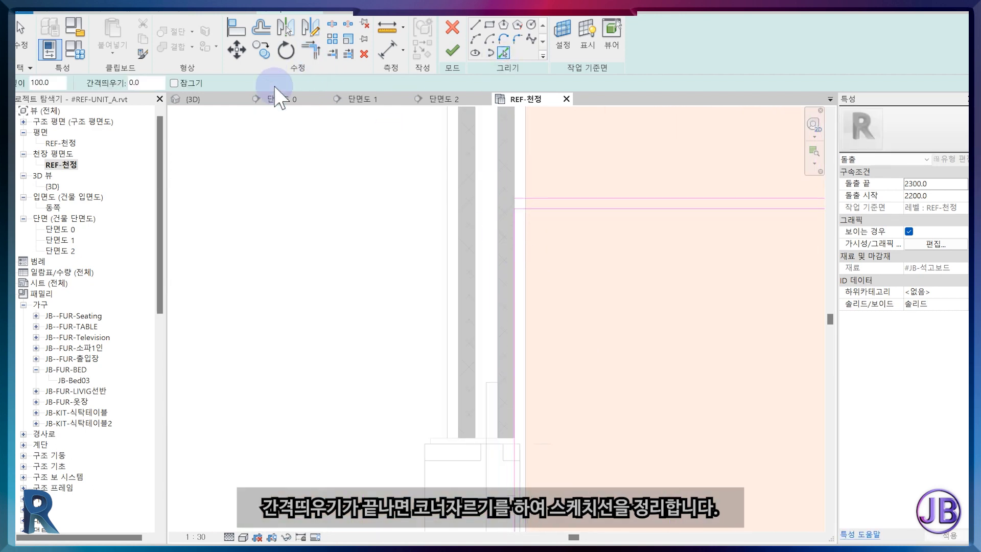
Step: Trim the sketch lines at the inner room wall into a closed strip and finish the extrusion and the in-place model
click(332, 24)
click(519, 259)
click(514, 203)
scroll(519, 207, down, 3)
middle_drag(511, 475, 541, 279)
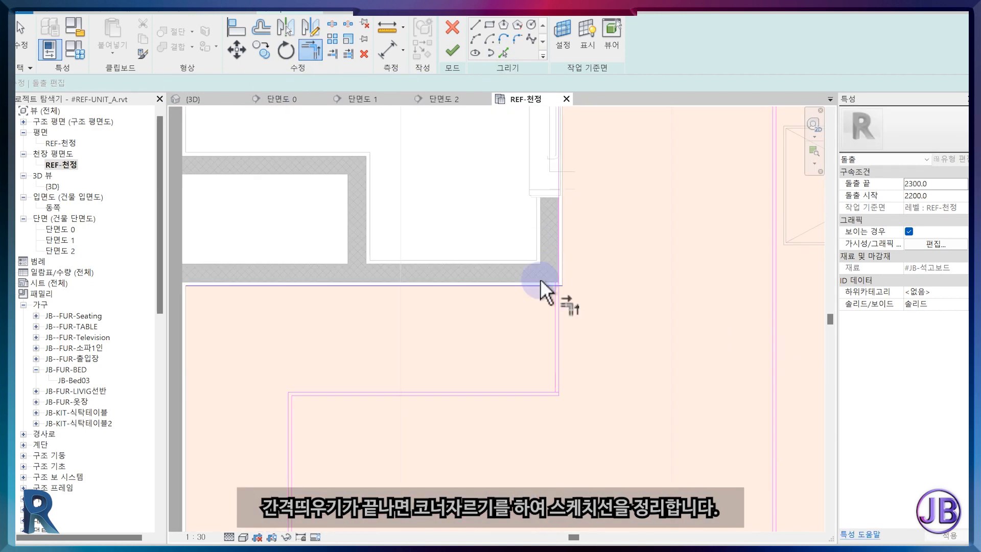
scroll(542, 279, up, 3)
click(586, 307)
scroll(585, 301, up, 1)
click(581, 290)
scroll(588, 286, down, 3)
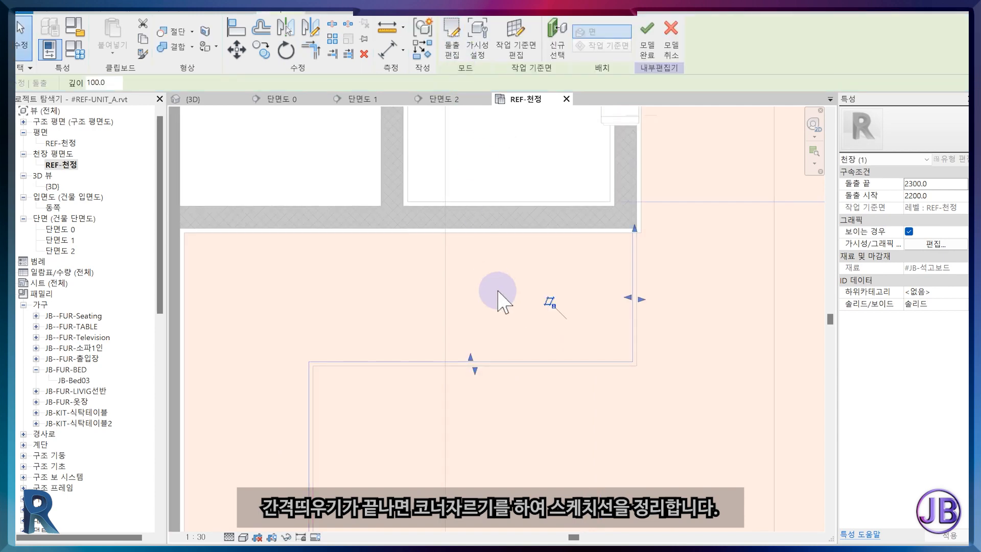
click(647, 27)
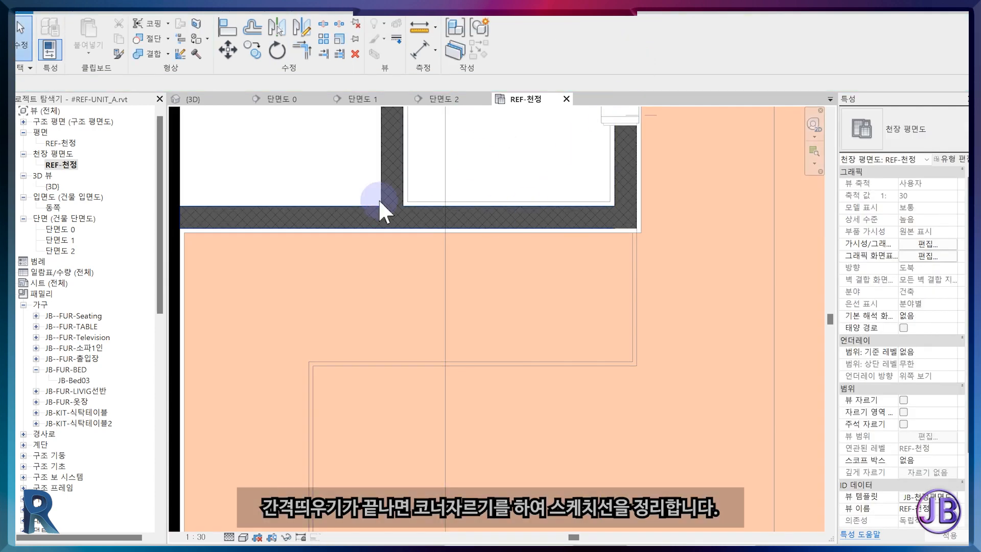
Step: In section 단면도 0, set the vertical ceiling piece's extrusion start to 2219 and finish the in-place model
click(278, 99)
scroll(698, 220, up, 2)
click(677, 162)
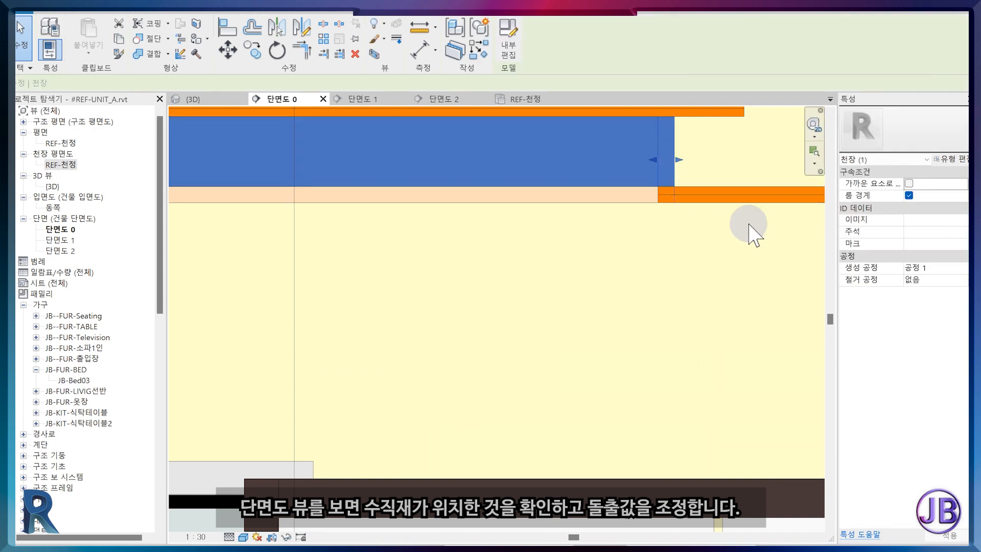
click(509, 49)
click(664, 159)
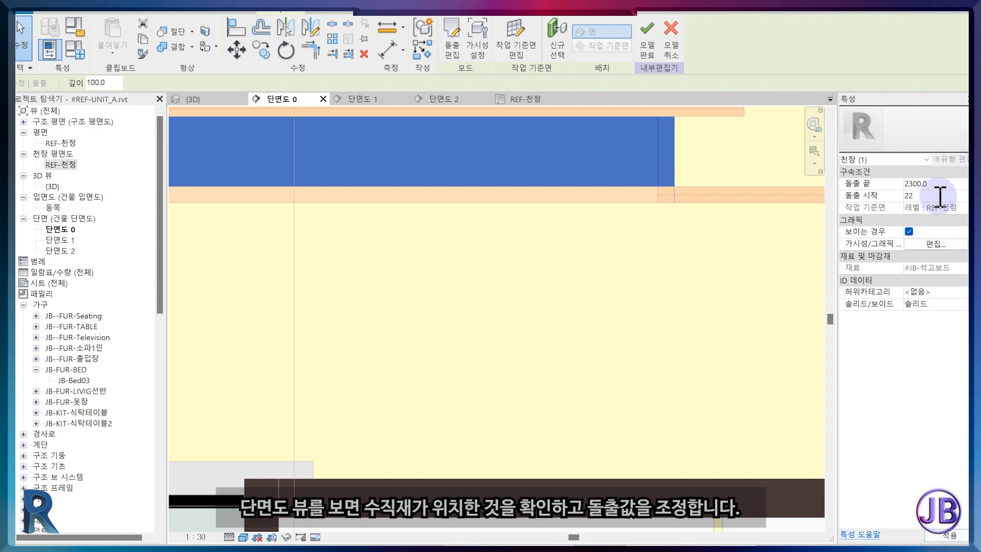
click(651, 42)
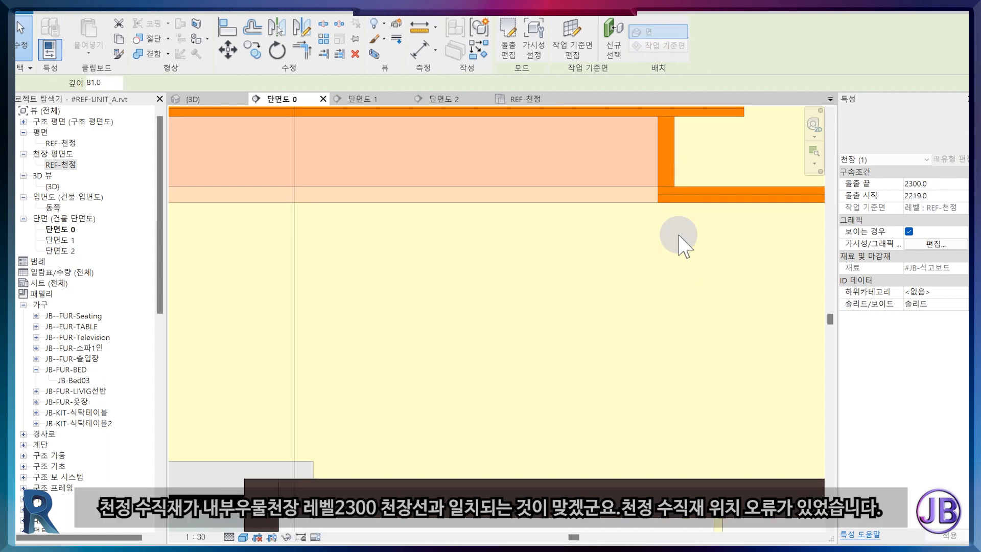
Step: Examine the coffered ceiling and its vertical pieces in sections 단면도 0 and 단면도 2
scroll(655, 225, down, 5)
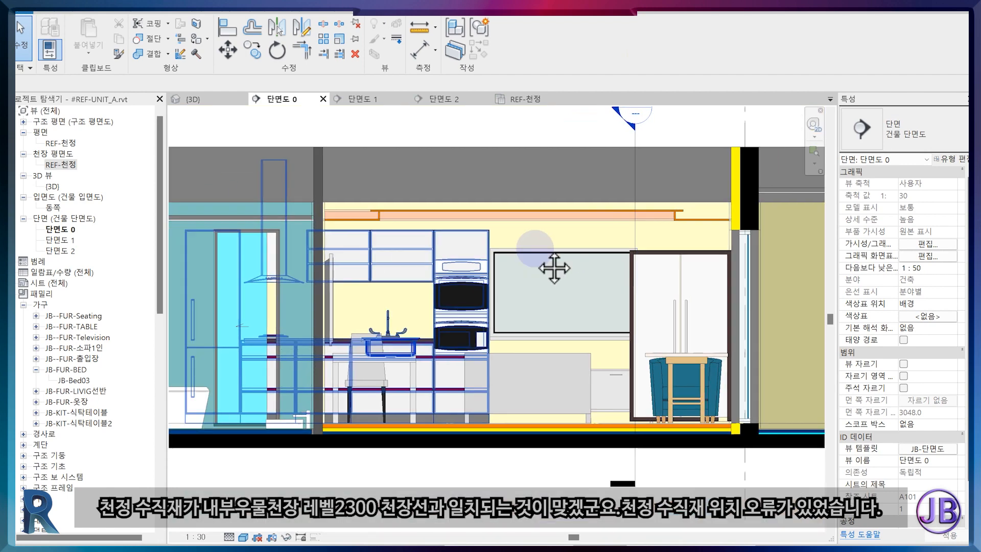
key(ctrl+Tab)
key(ctrl+Tab)
scroll(493, 295, up, 3)
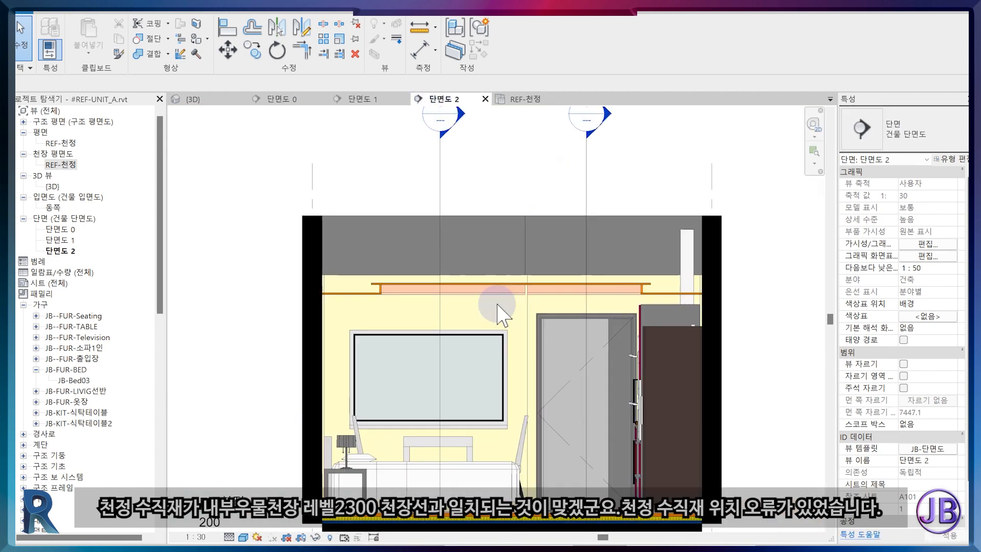
scroll(497, 305, down, 1)
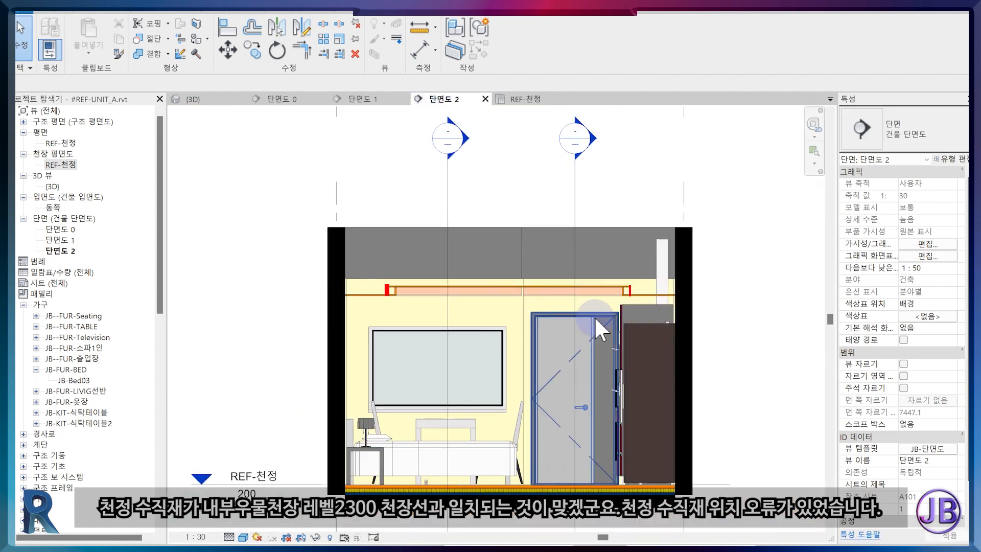
scroll(588, 337, down, 1)
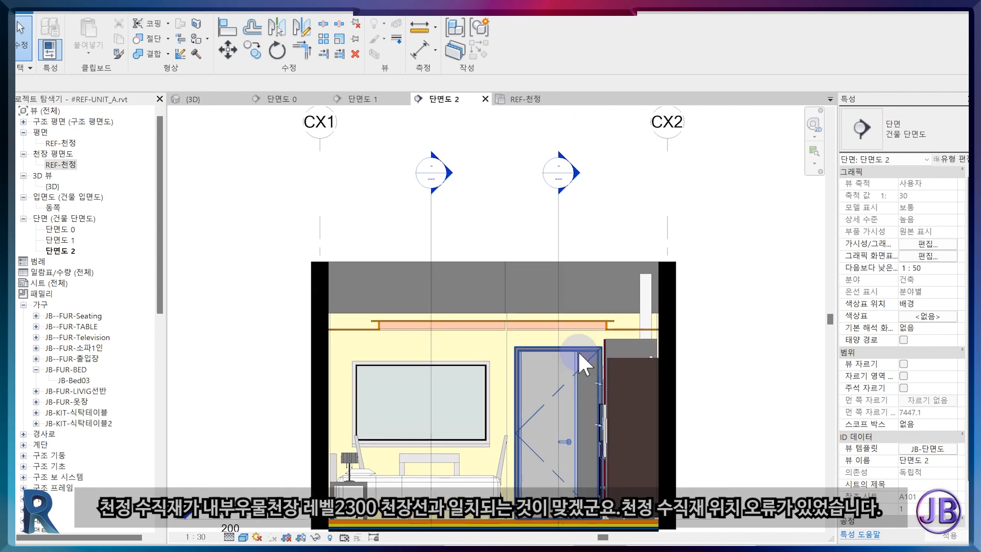
Step: Edit the in-place vertical ceiling piece and open its extrusion sketch in floor plan REF-천정
scroll(613, 322, up, 4)
click(607, 306)
click(511, 51)
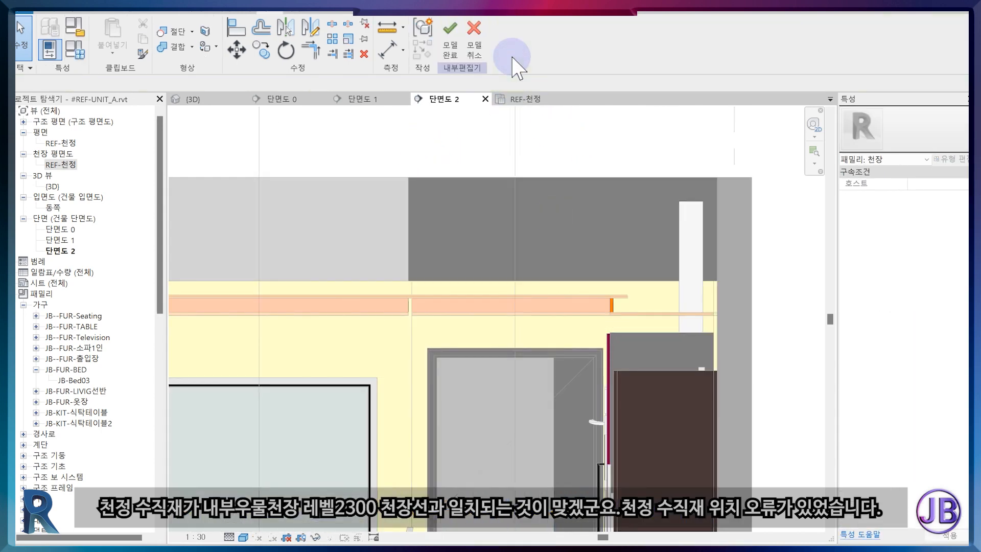
click(608, 307)
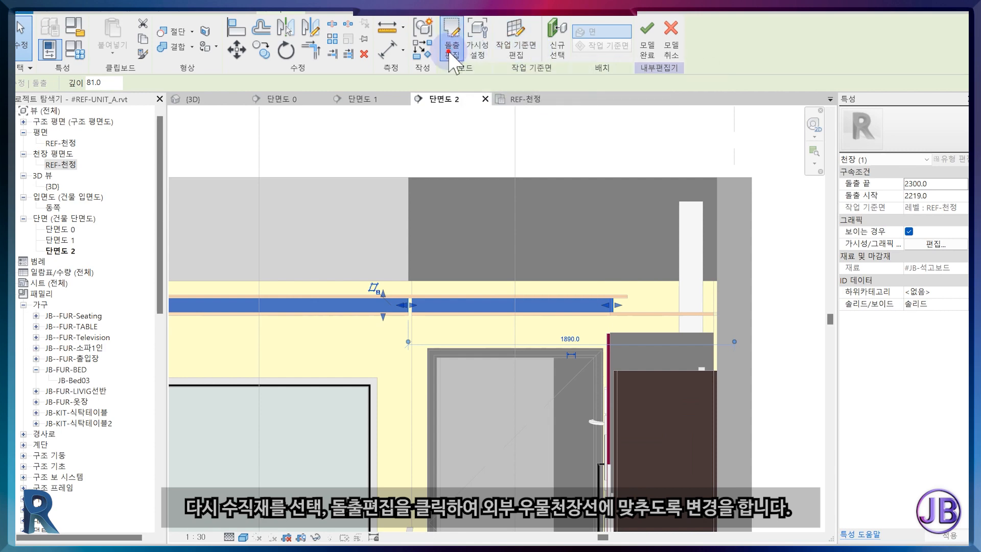
click(452, 50)
click(434, 197)
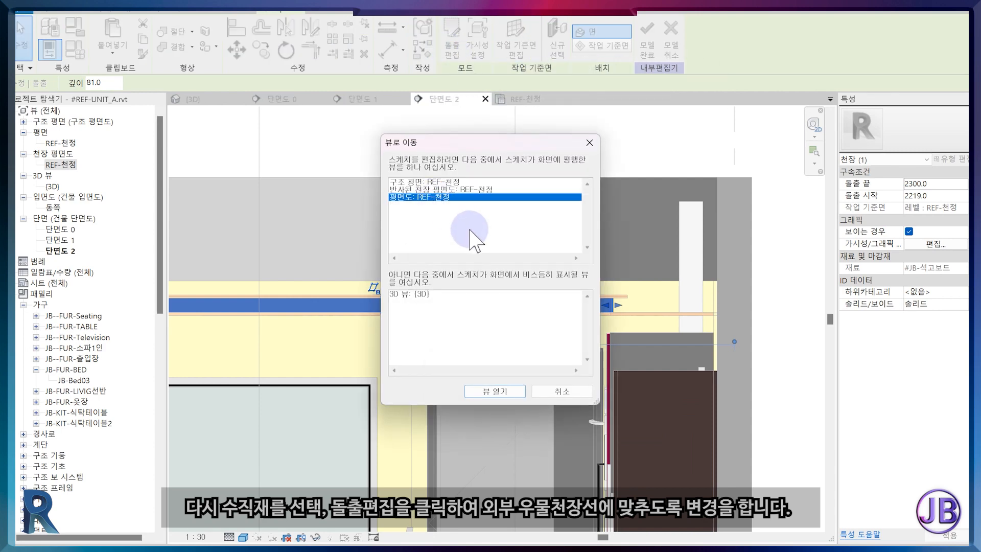
double_click(434, 198)
Step: Move the vertical ceiling piece's long sketch line on the kitchen side outward by 100
scroll(516, 327, up, 3)
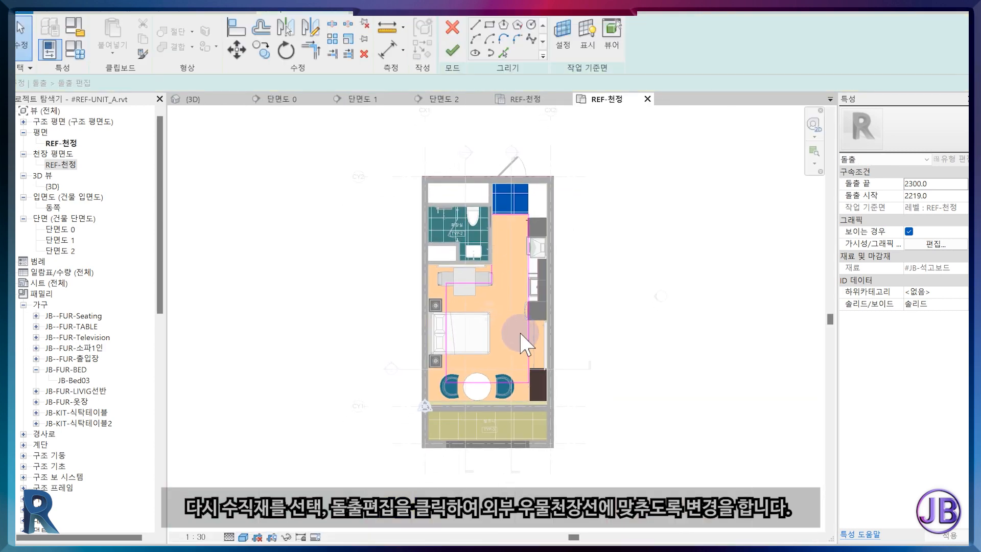
drag(562, 295, 624, 493)
key(m)
key(v)
click(607, 364)
text(100)
key(Return)
Step: Move the vertical ceiling piece's sketch line on the bed's headboard side outward by 100
drag(324, 267, 441, 497)
key(m)
key(v)
click(289, 328)
text(100)
key(Return)
Step: Move the sketch line nearest the balcony outward by 100 and finish the extrusion and the in-place model
drag(239, 292, 513, 332)
key(m)
key(v)
click(244, 289)
text(100)
key(Return)
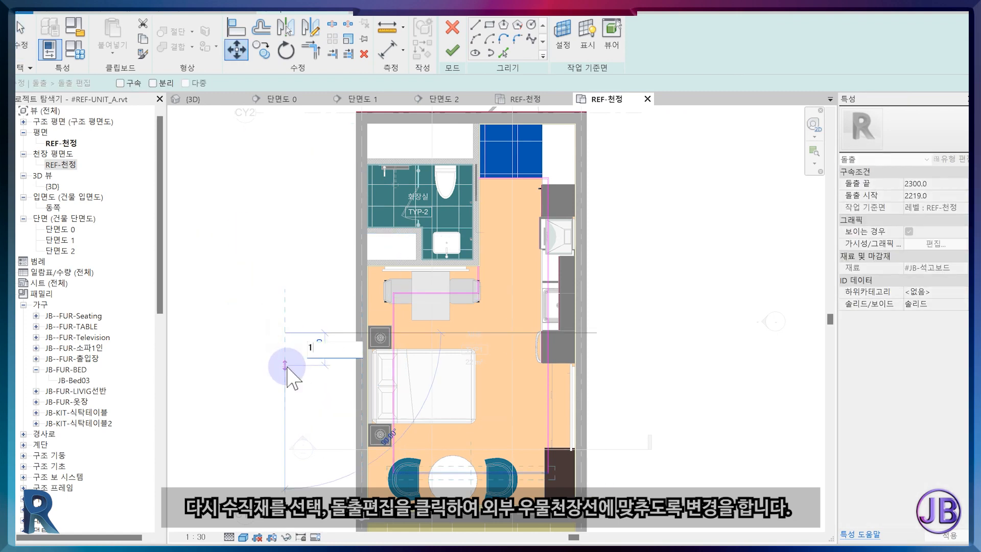
click(452, 49)
click(654, 51)
Step: Examine the vertical ceiling pieces in sections 단면도 0, 단면도 1 and 단면도 2 and the ceiling in the {3D} view
click(307, 98)
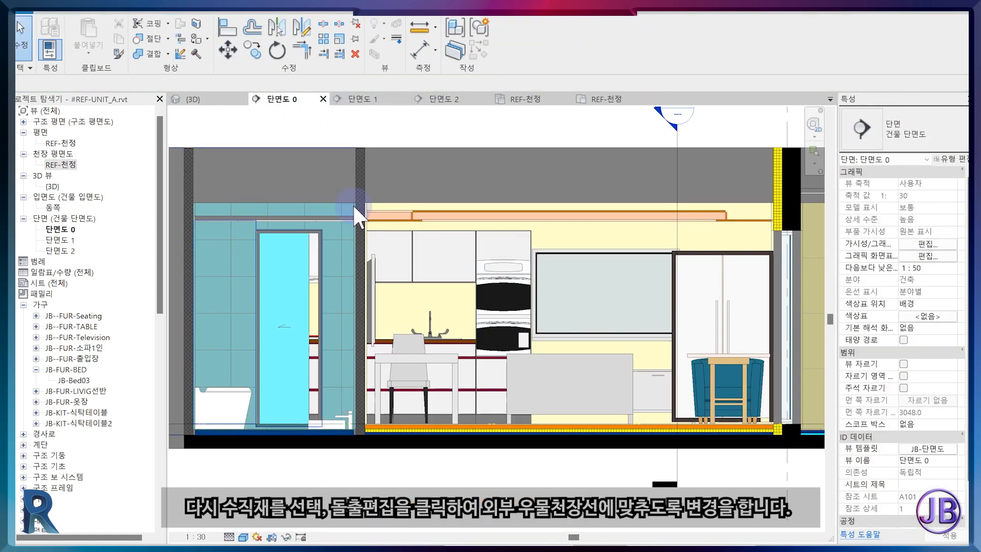
scroll(357, 206, up, 3)
scroll(358, 207, down, 3)
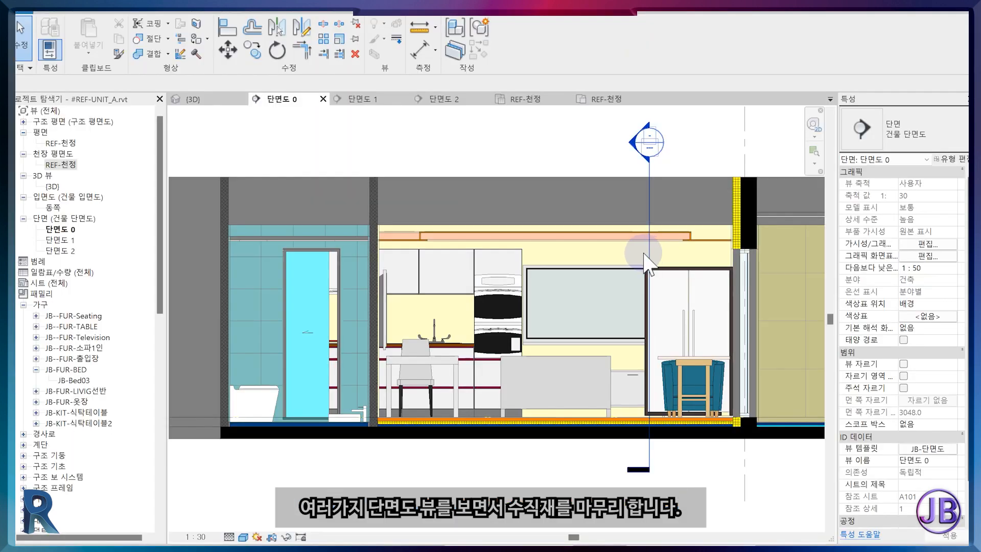
click(368, 98)
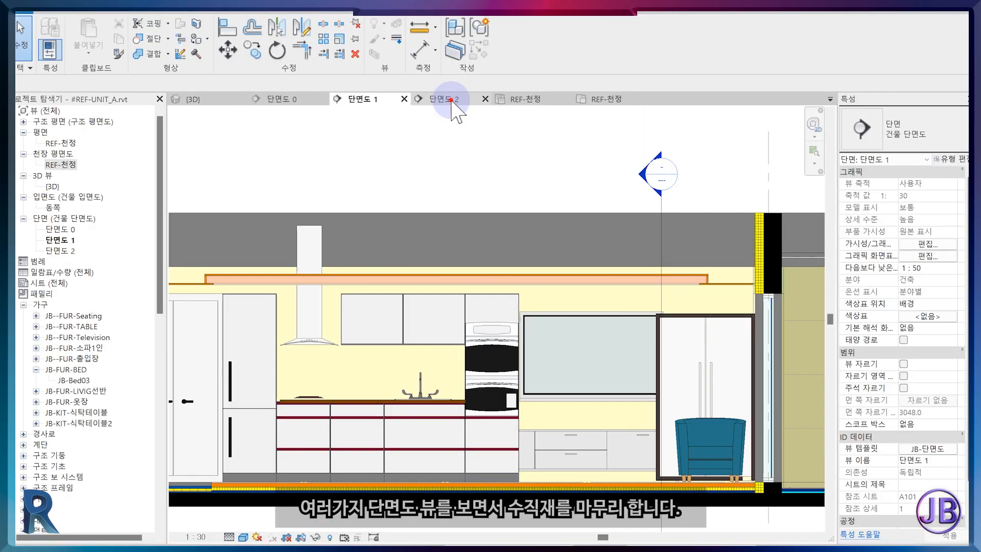
click(449, 101)
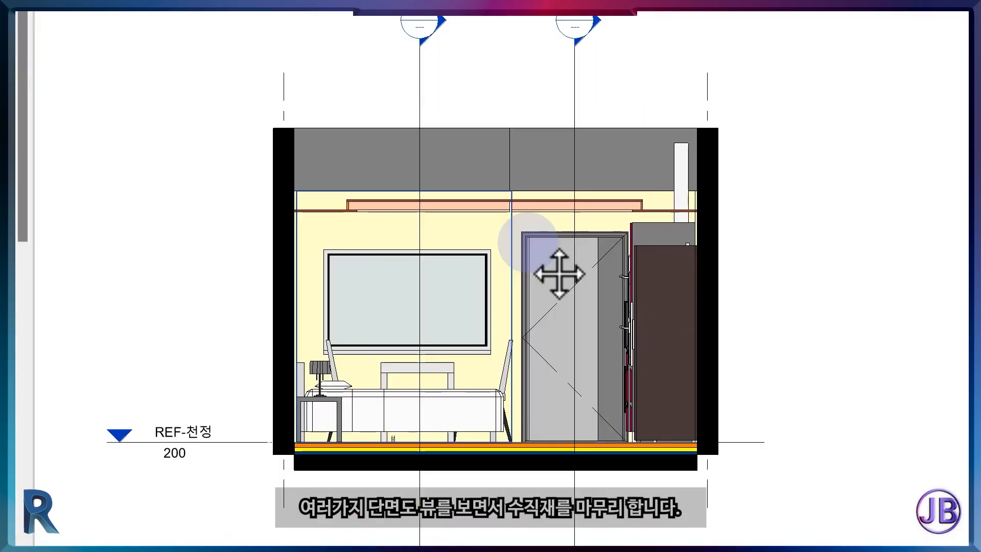
middle_drag(528, 242, 619, 243)
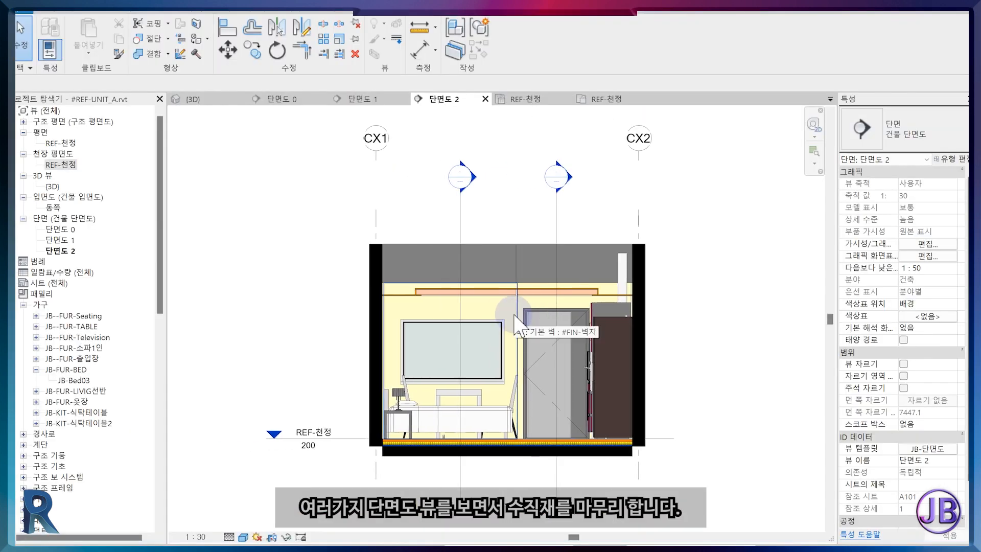
click(205, 99)
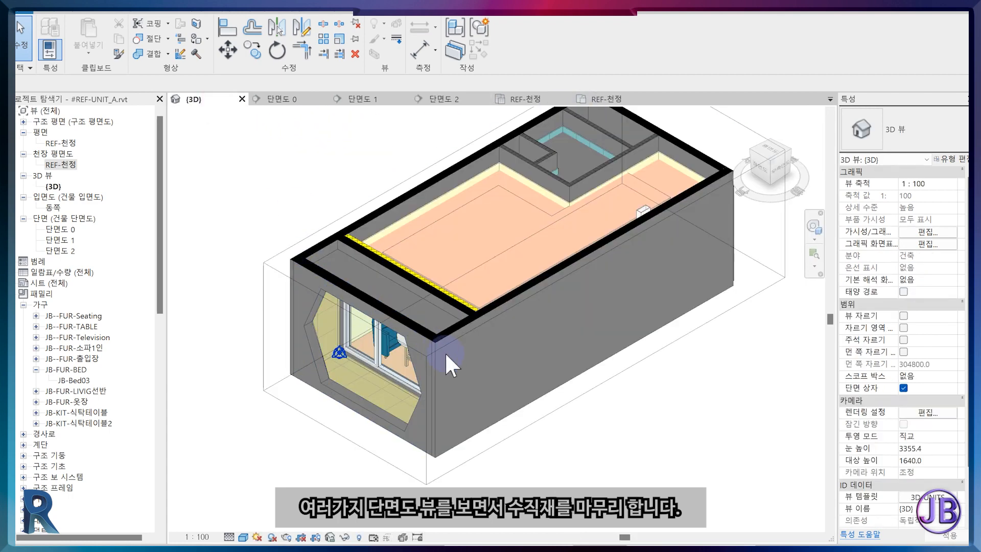
scroll(583, 449, down, 2)
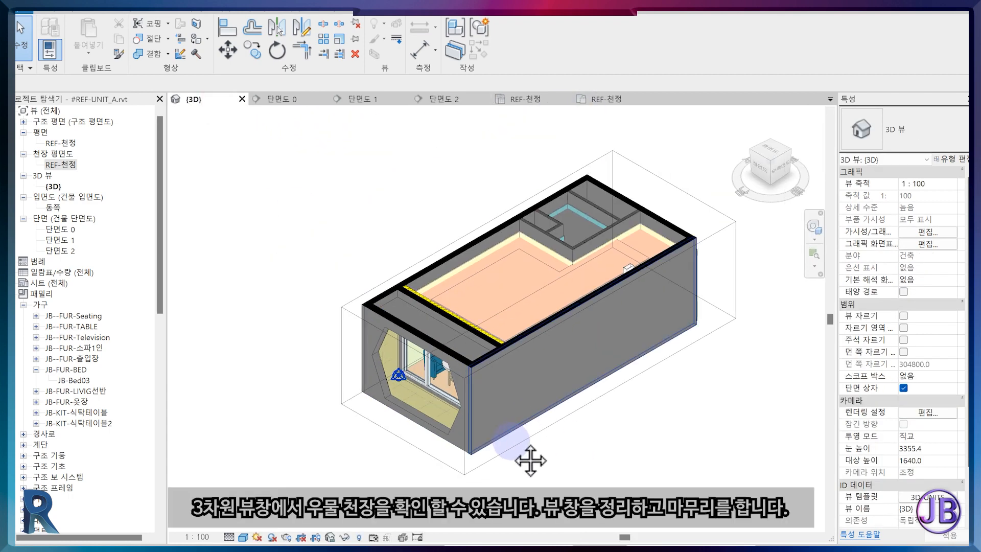
middle_drag(527, 457, 555, 450)
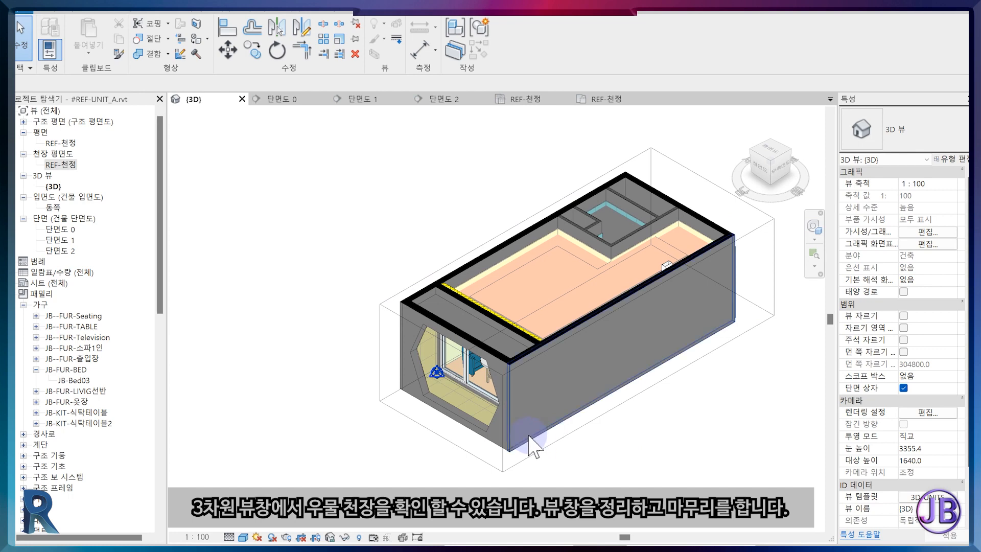
Step: Lower the top of the 3D view's section box below the ceiling to expose the unit's interior
click(692, 171)
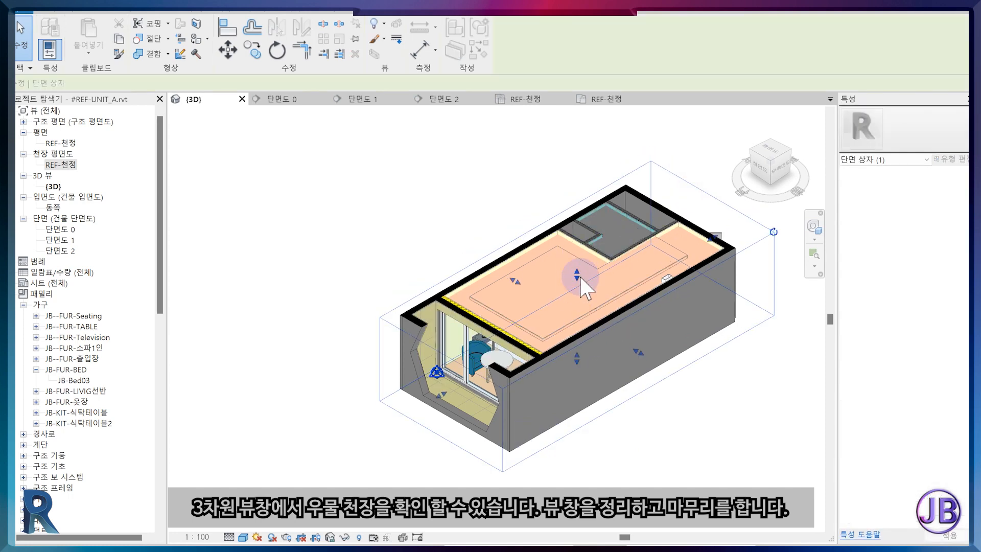
drag(580, 277, 580, 282)
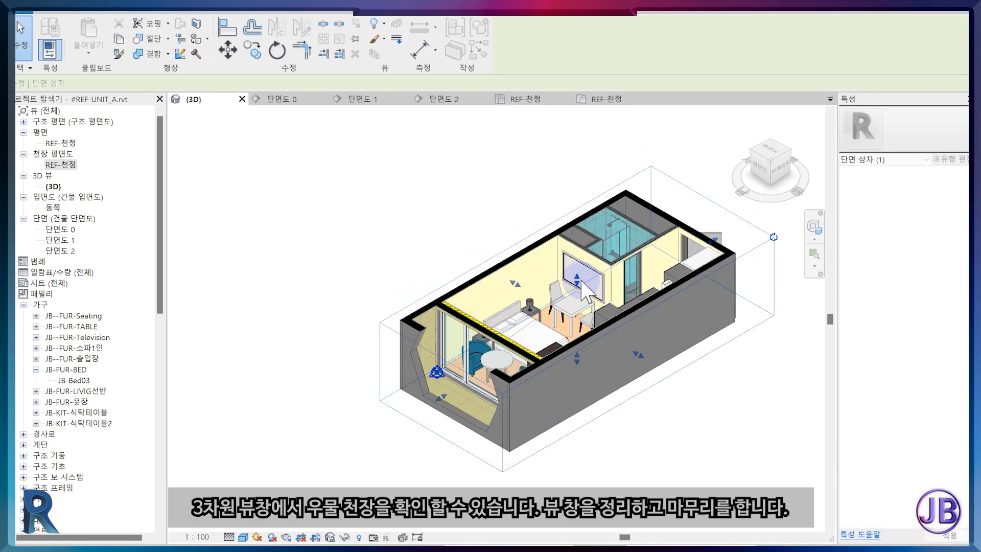
click(434, 228)
Step: Hide the section box (단면 상자) annotation category in the 3D-UNITS view template
click(925, 497)
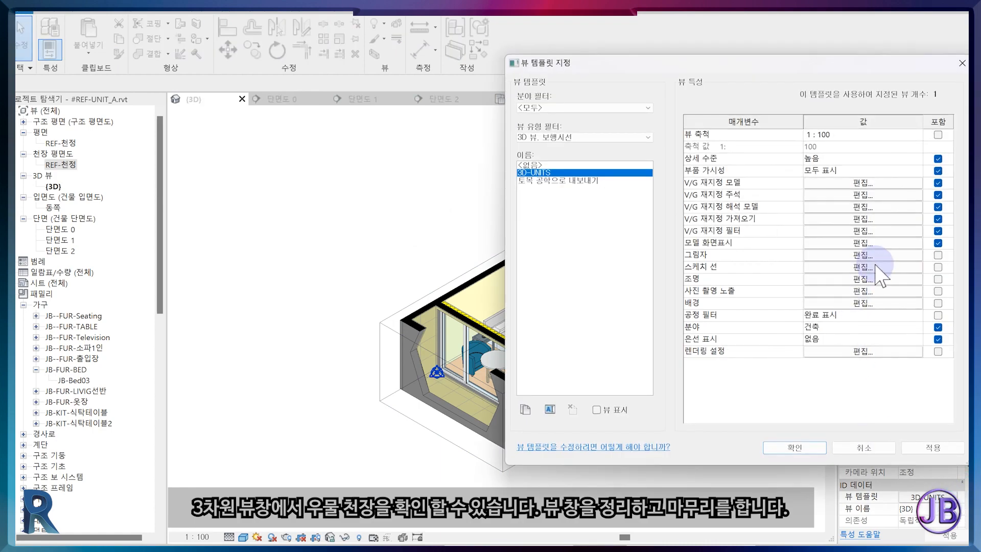
click(875, 265)
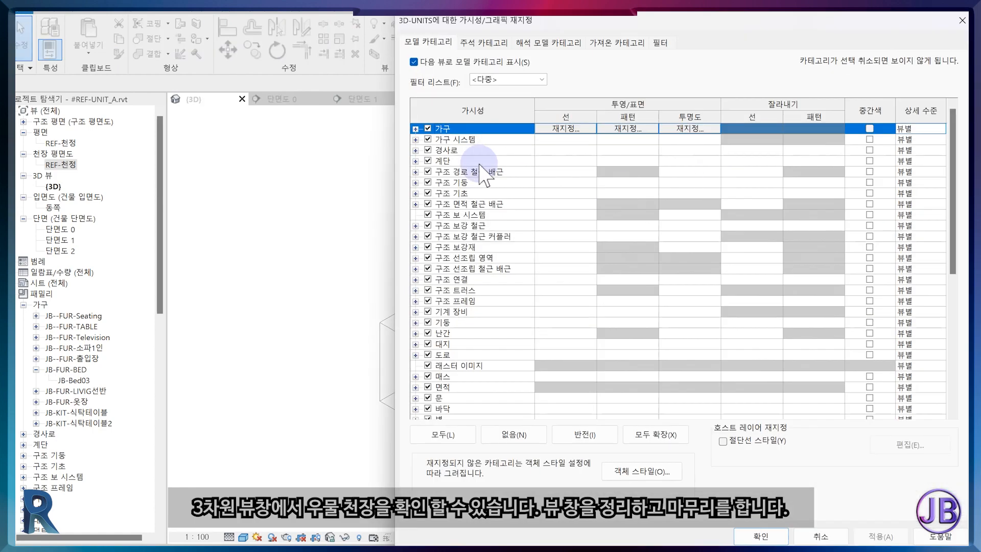
click(483, 43)
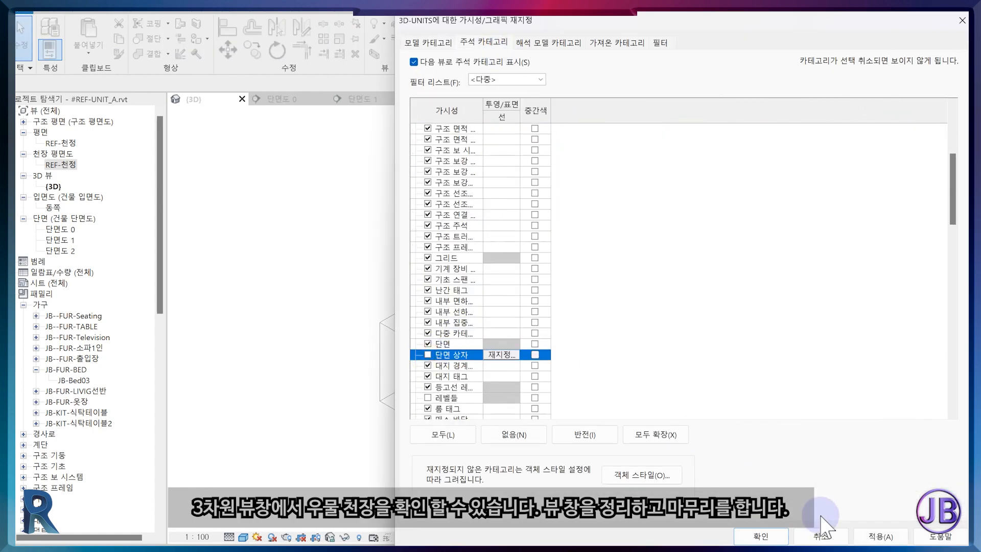
click(761, 536)
click(786, 448)
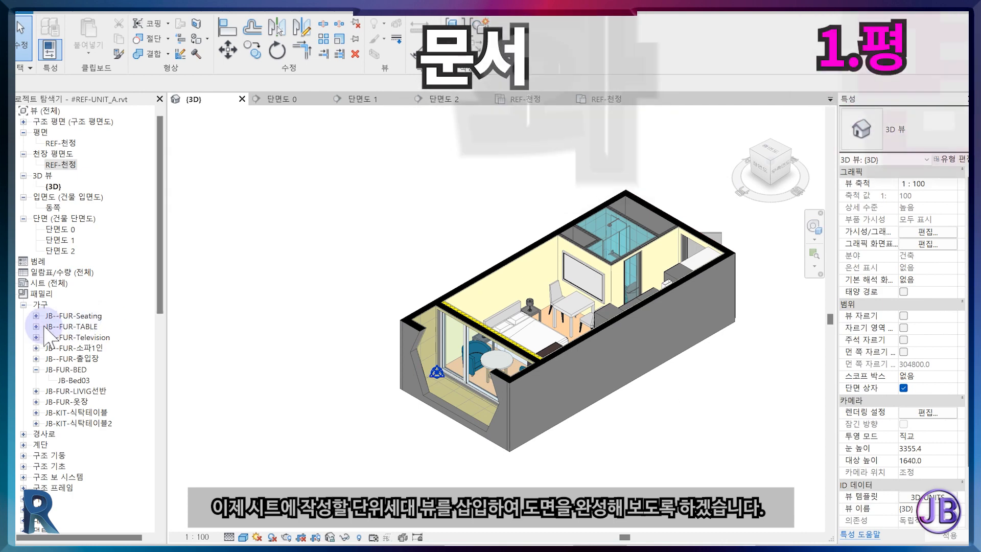
Step: Collapse the families list in the project browser and open sheet A101 - 이름 없음
click(12, 295)
click(38, 283)
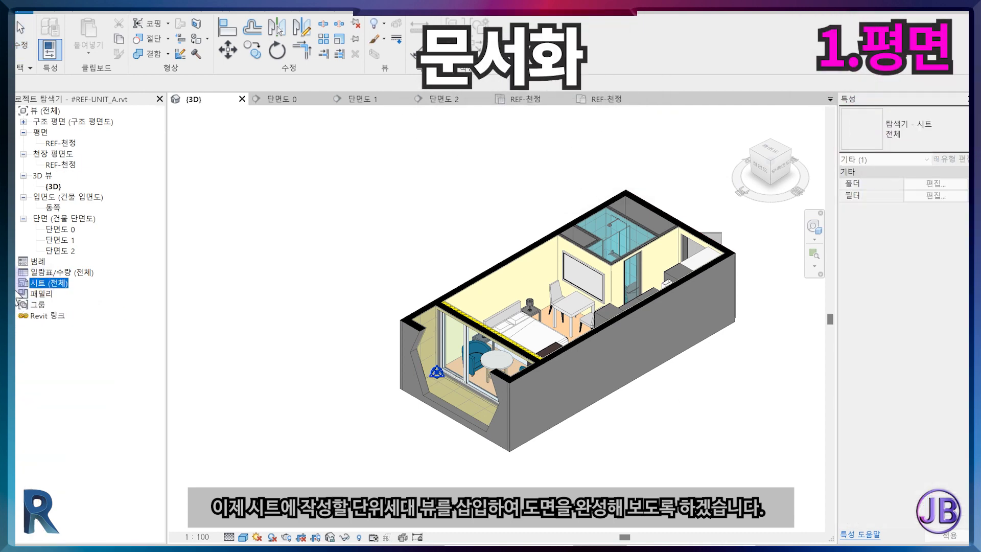
click(12, 283)
double_click(56, 294)
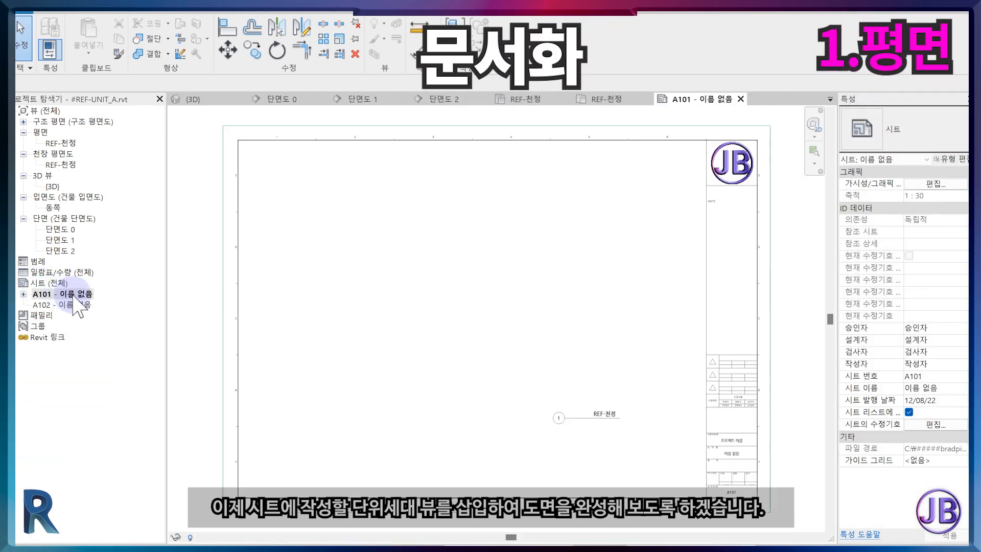
Step: Move the floor plan viewport from outside the title block onto sheet A101
click(561, 415)
scroll(564, 420, down, 3)
scroll(558, 408, down, 2)
click(382, 447)
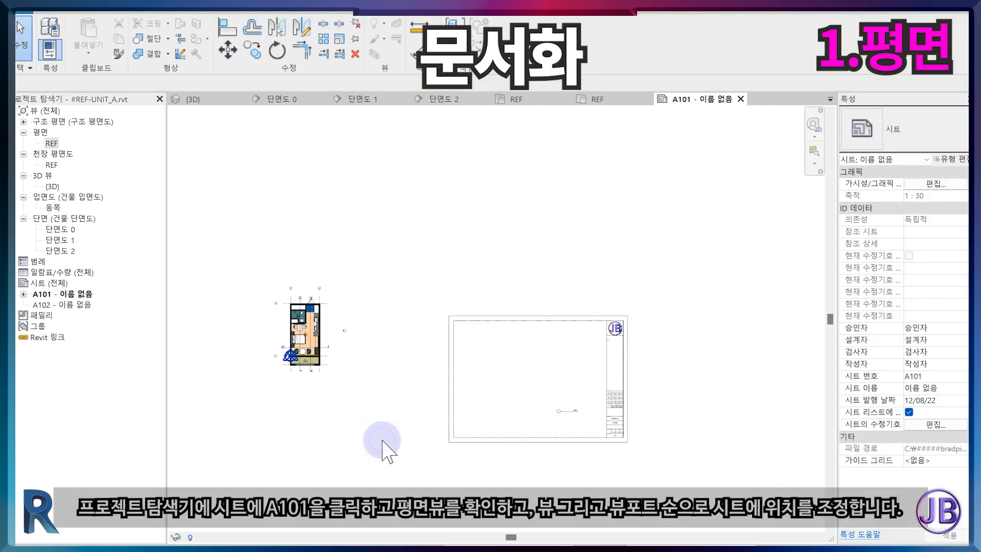
click(320, 369)
click(291, 289)
drag(290, 289, 354, 305)
drag(467, 333, 482, 333)
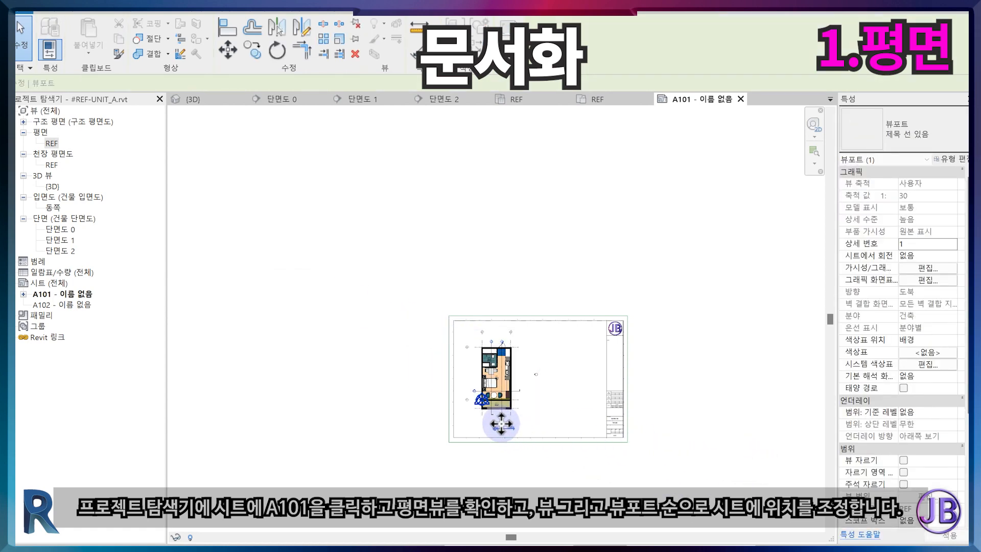
Step: Position the viewport's view title just below the floor plan on sheet A101
scroll(477, 405, up, 5)
middle_drag(418, 312, 342, 363)
drag(310, 446, 294, 460)
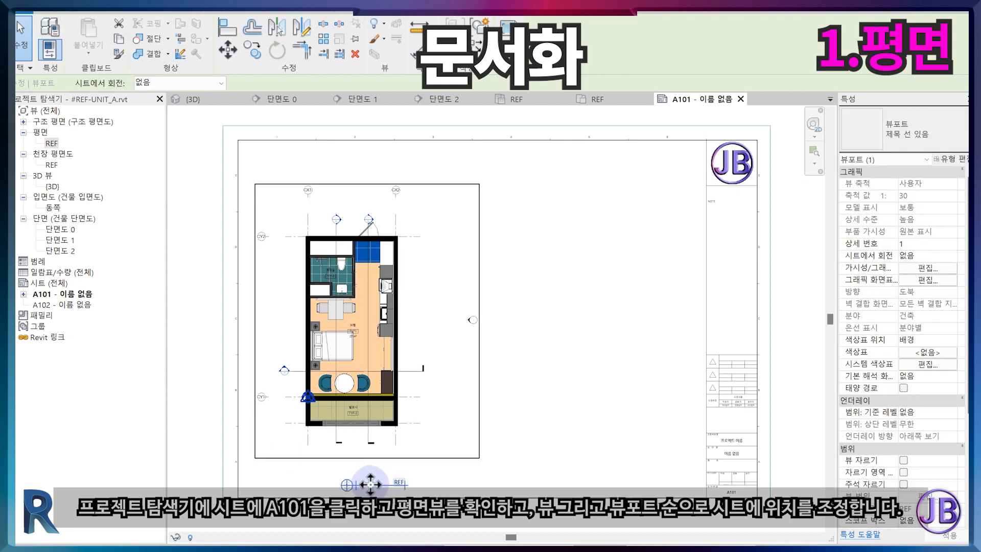
Step: Duplicate floor plan REF with detailing (상세 복제) and rename the copy 평면도 (단위세대 30)
click(51, 143)
right_click(51, 143)
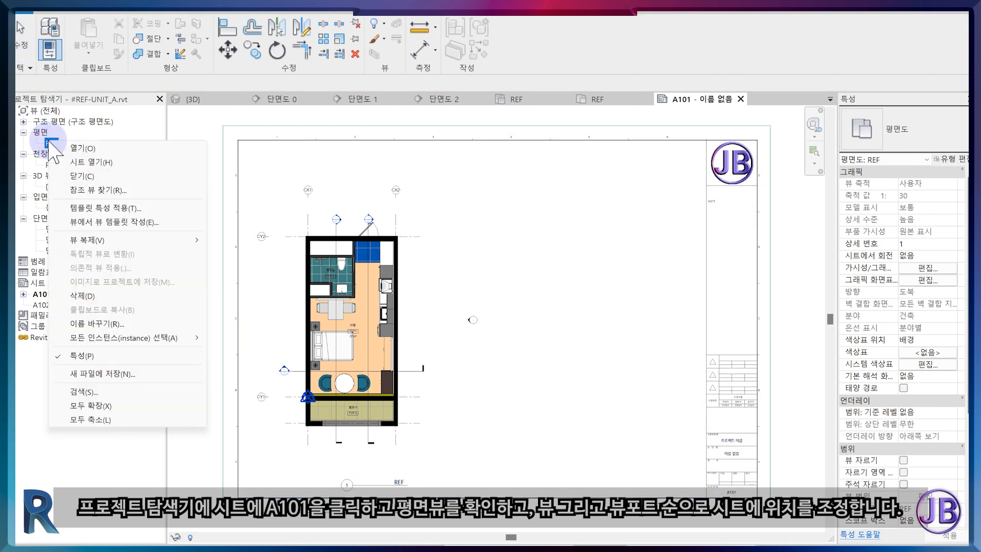
mouse_move(97, 240)
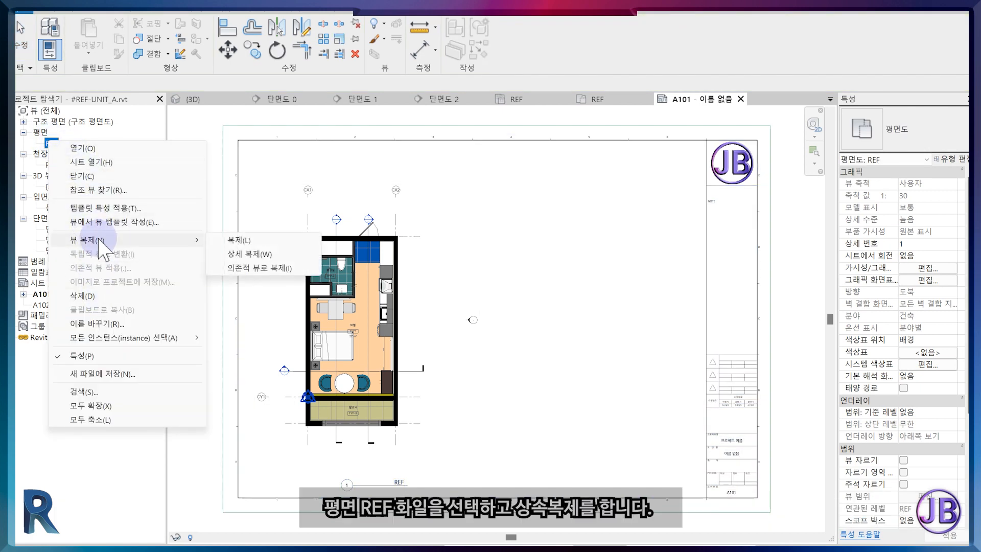
click(268, 254)
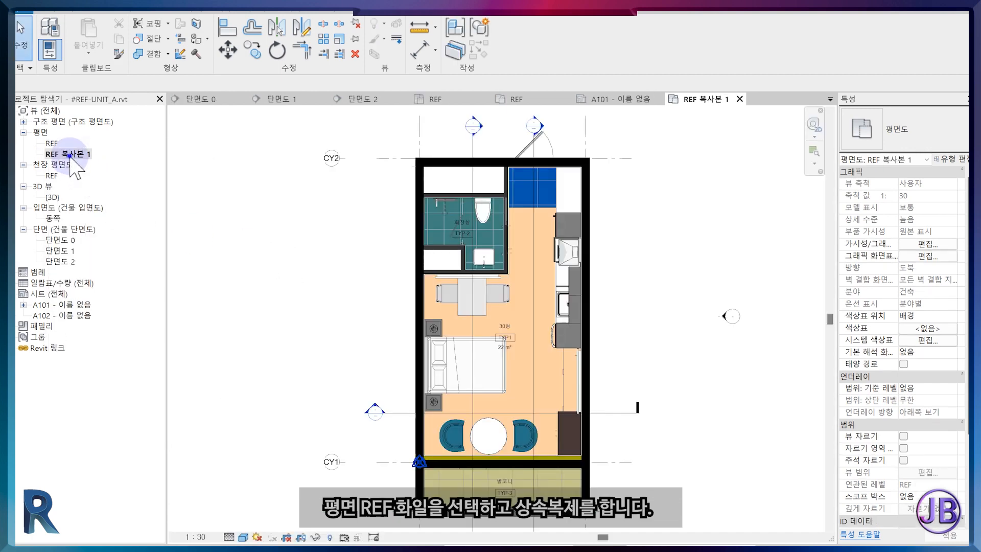
right_click(71, 156)
click(128, 339)
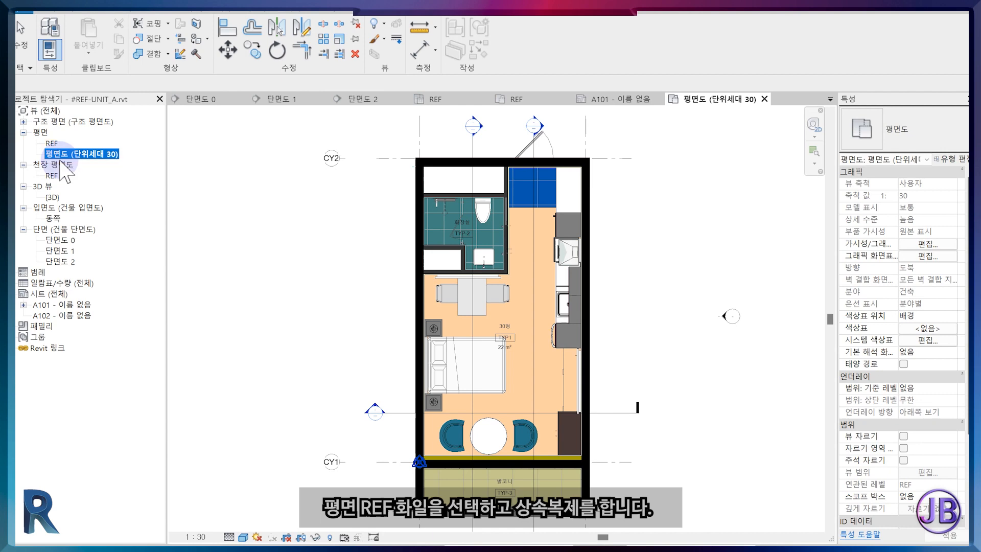
Step: Add an aligned dimension between grids CX1 and CX2 above the plan in 평면도 (단위세대 30)
scroll(287, 306, down, 2)
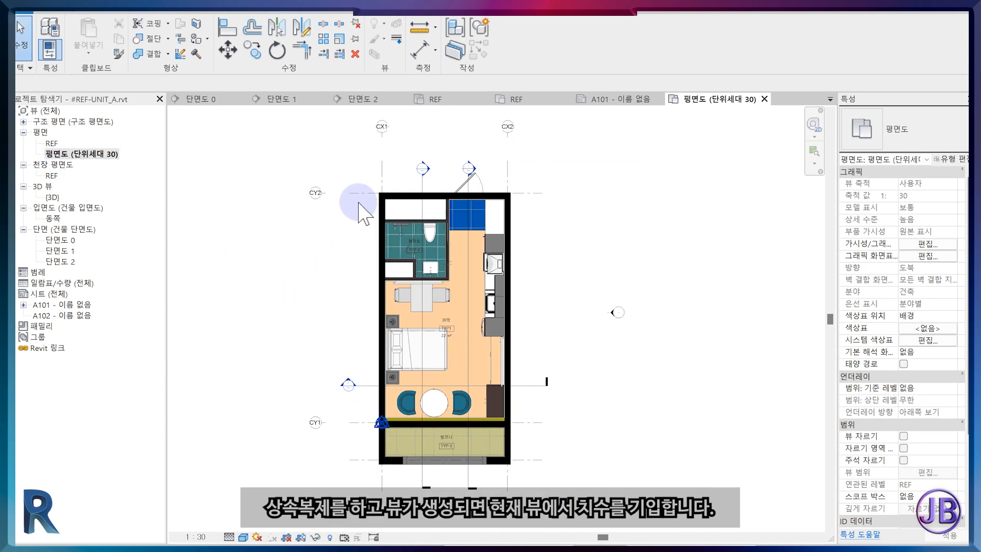
key(d)
key(i)
click(384, 165)
click(508, 169)
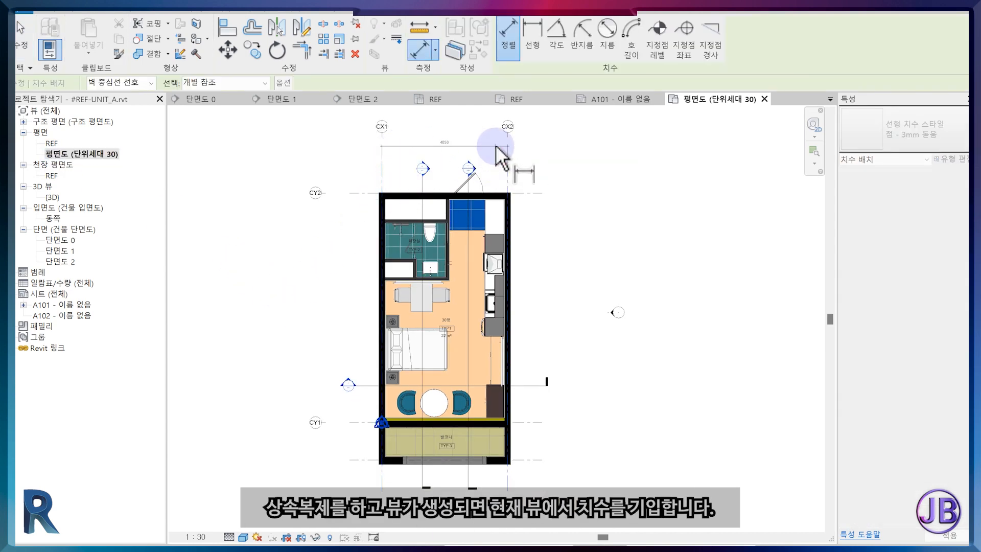
click(495, 148)
Step: Add a vertical dimension chain beside the plan through grids CY2 and CY1 to the balcony's outer axis
click(359, 194)
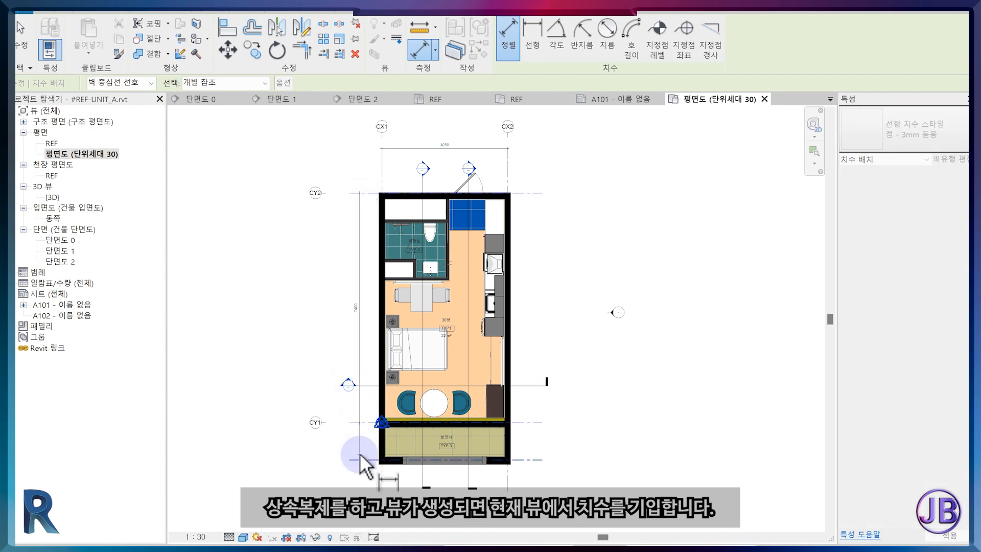
click(335, 458)
scroll(348, 324, up, 2)
middle_drag(373, 270, 355, 352)
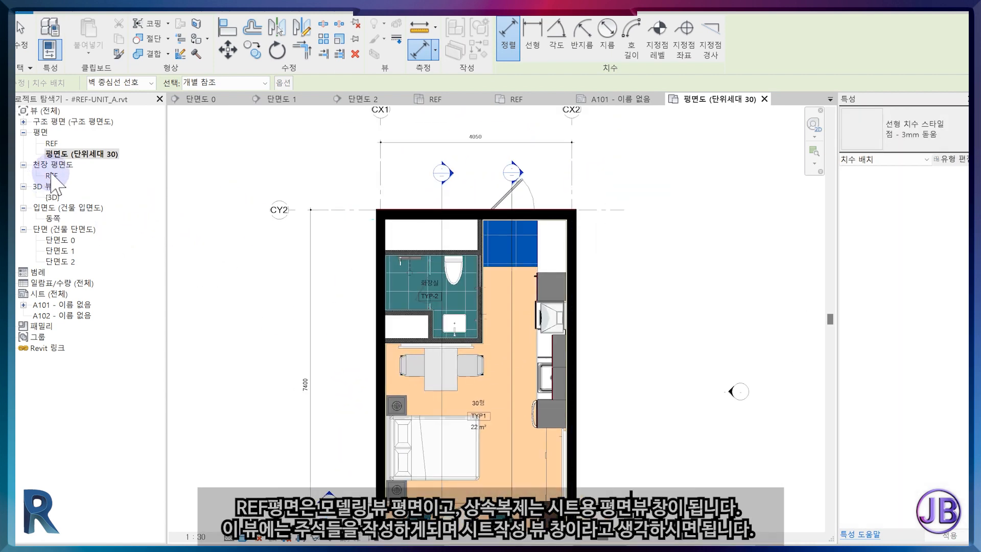
Step: Compare floor plan REF with the dimensioned 평면도 (단위세대 30) and return to sheet A101
double_click(51, 143)
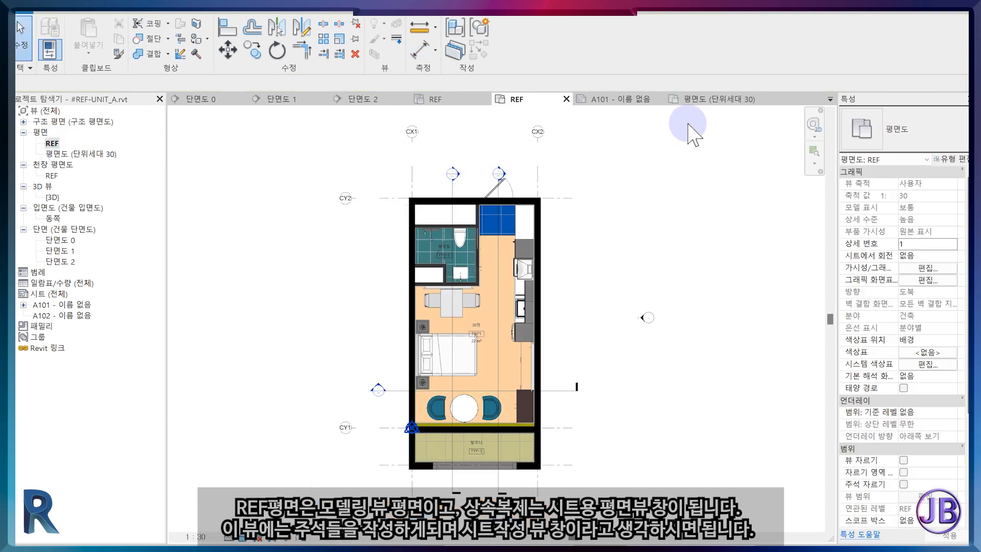
click(712, 99)
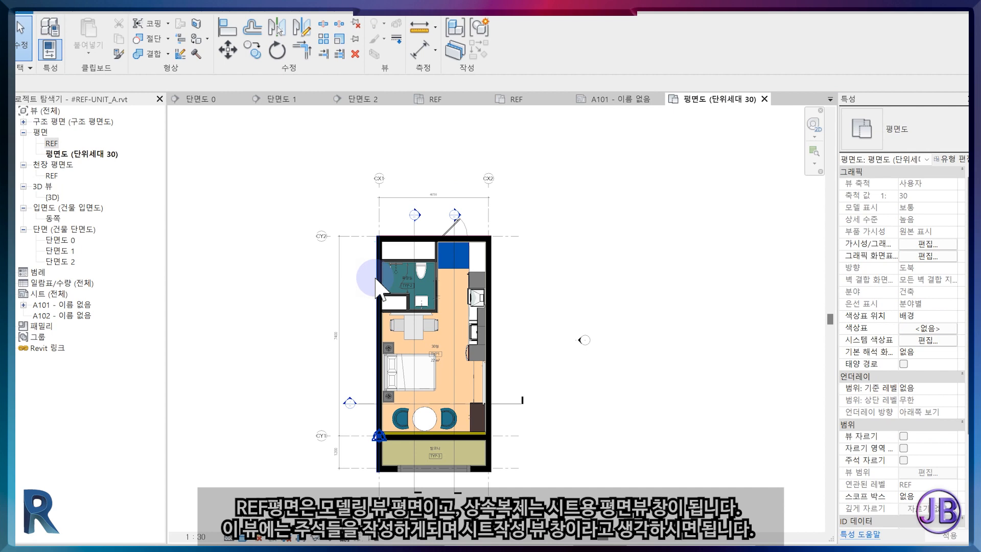
scroll(375, 278, down, 1)
middle_drag(385, 319, 374, 300)
click(609, 101)
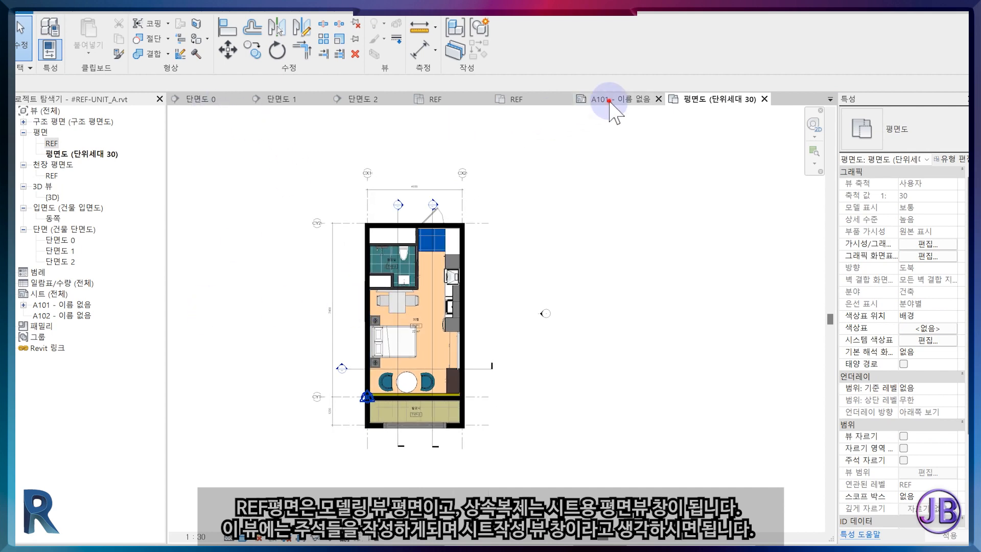
Step: Replace the REF floor plan viewport on the sheet with the view 평면도 (단위세대 30), placed in the sheet's left half
click(407, 190)
key(Delete)
drag(92, 154, 316, 243)
click(372, 322)
scroll(554, 284, down, 1)
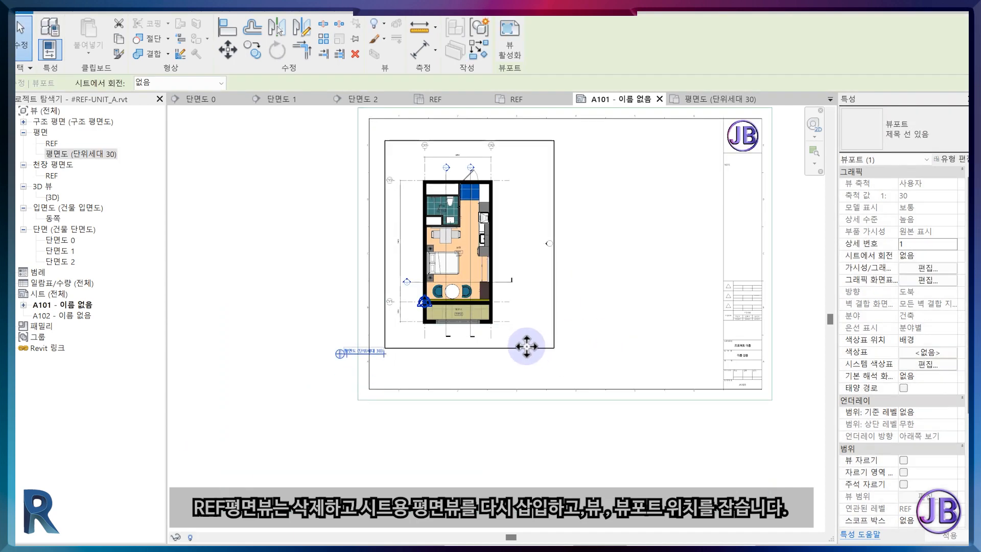
click(565, 453)
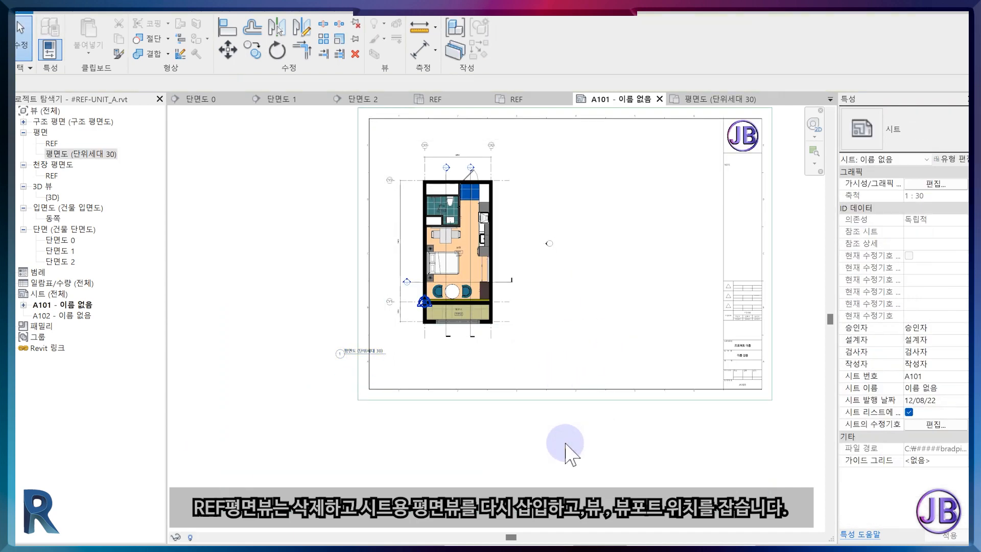
Step: Move the 평면도 (단위세대 30) view title directly beneath the floor plan drawing
click(350, 355)
drag(479, 344, 470, 347)
click(503, 361)
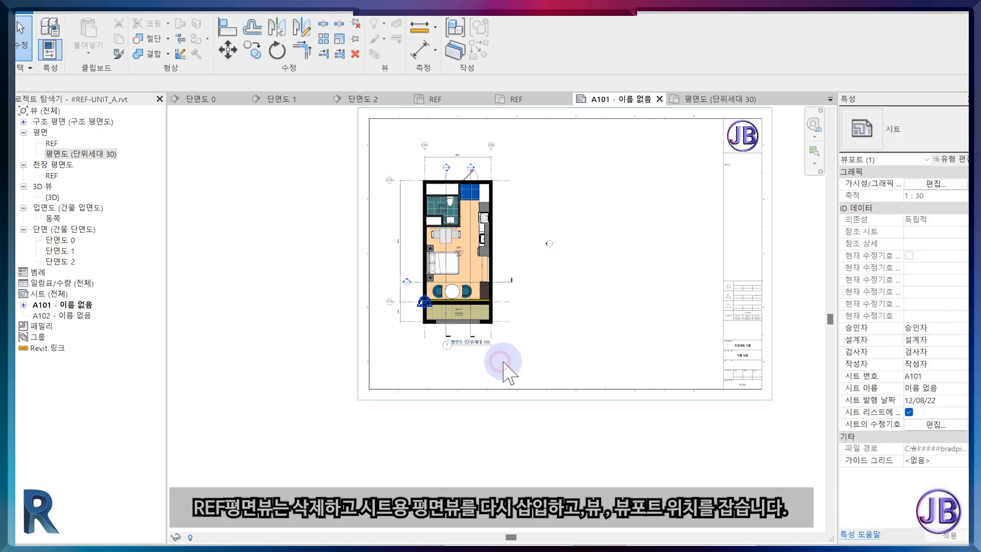
Step: Hide the elevation tags in the annotation overrides of the floor plan's view template JB-유닛평면도
click(526, 280)
click(941, 436)
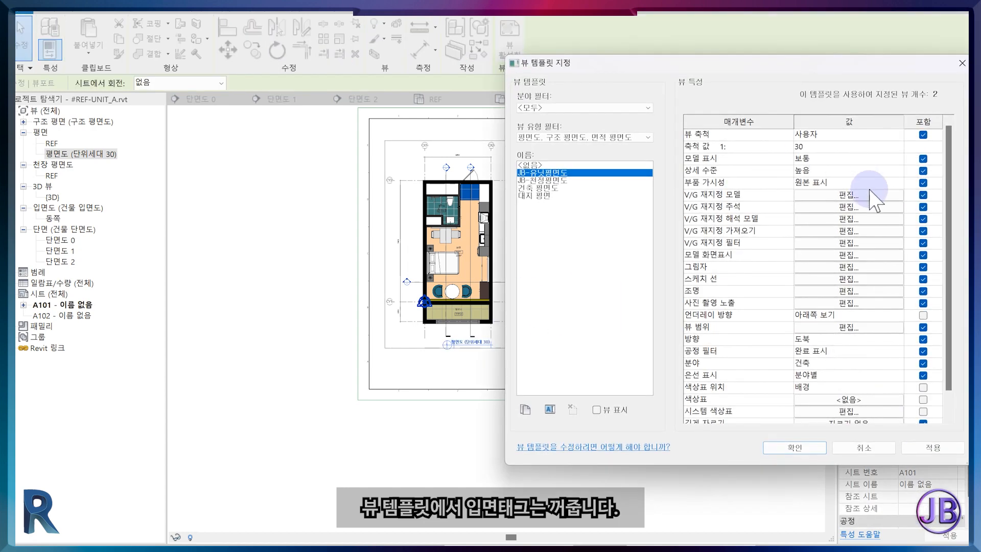
click(838, 208)
scroll(606, 182, down, 6)
click(428, 343)
click(758, 536)
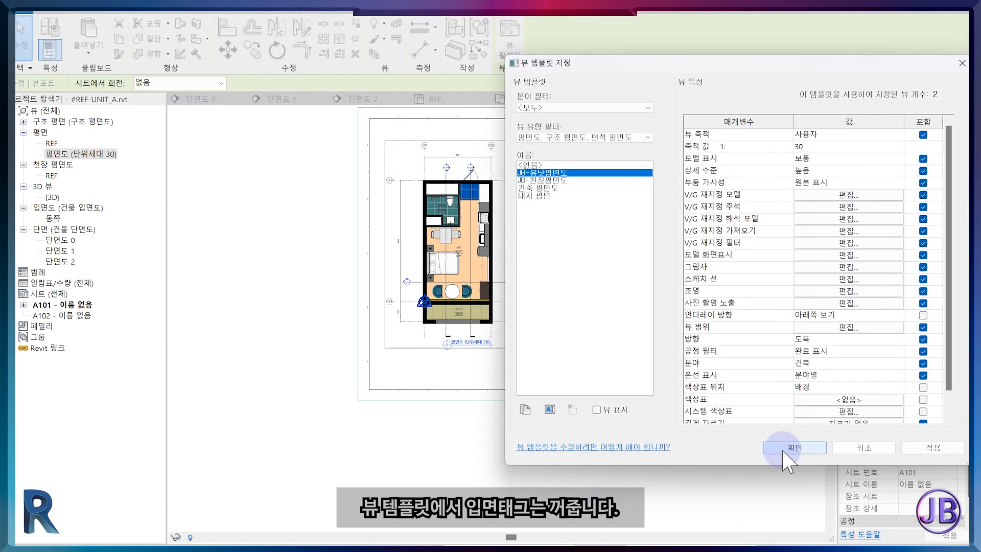
click(795, 448)
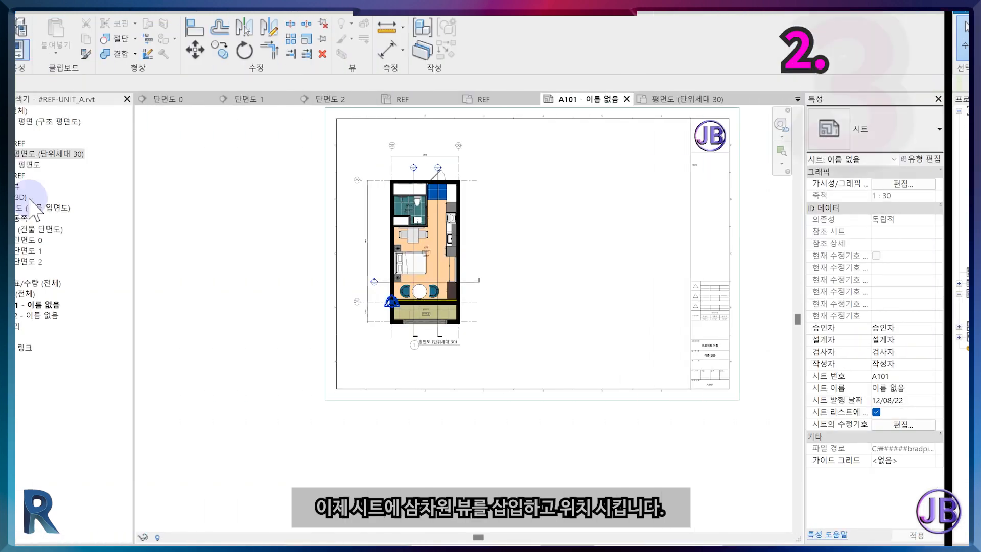
Step: Place the {3D} view on the sheet, to the right of the floor plan near the top
click(52, 196)
drag(52, 196, 424, 172)
drag(587, 187, 600, 196)
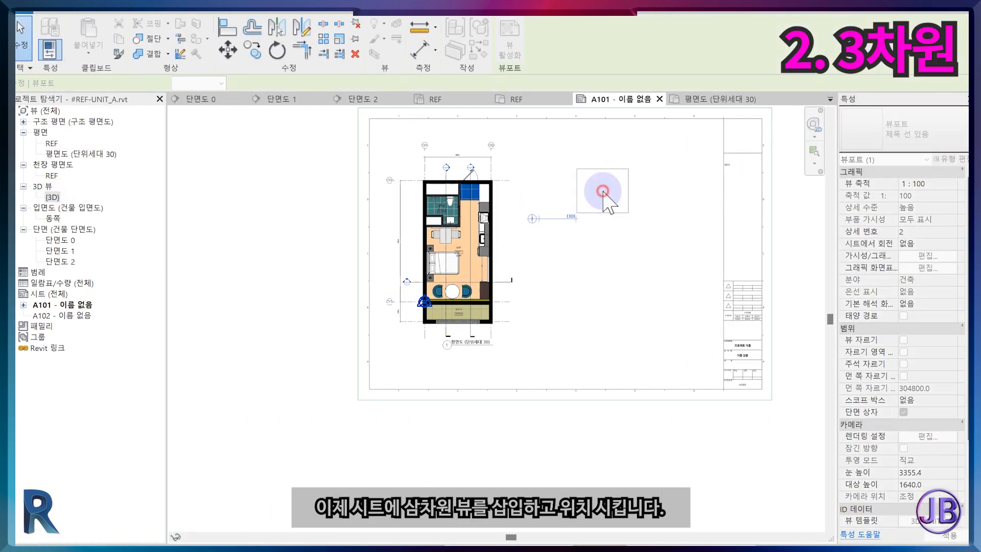
click(603, 192)
Step: Name the sheet 평면도 (단위세대 30 ) in its title block
click(737, 357)
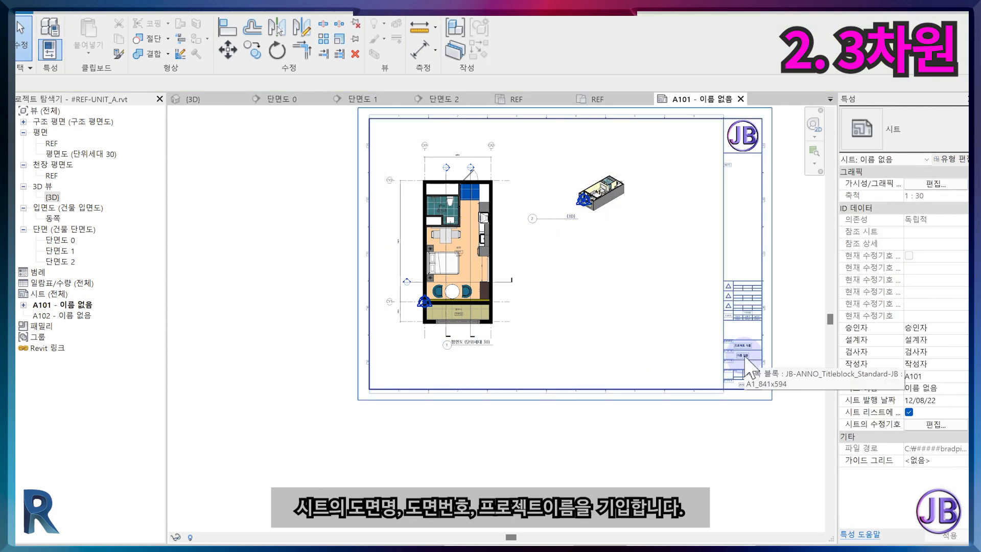
scroll(744, 357, up, 2)
click(741, 356)
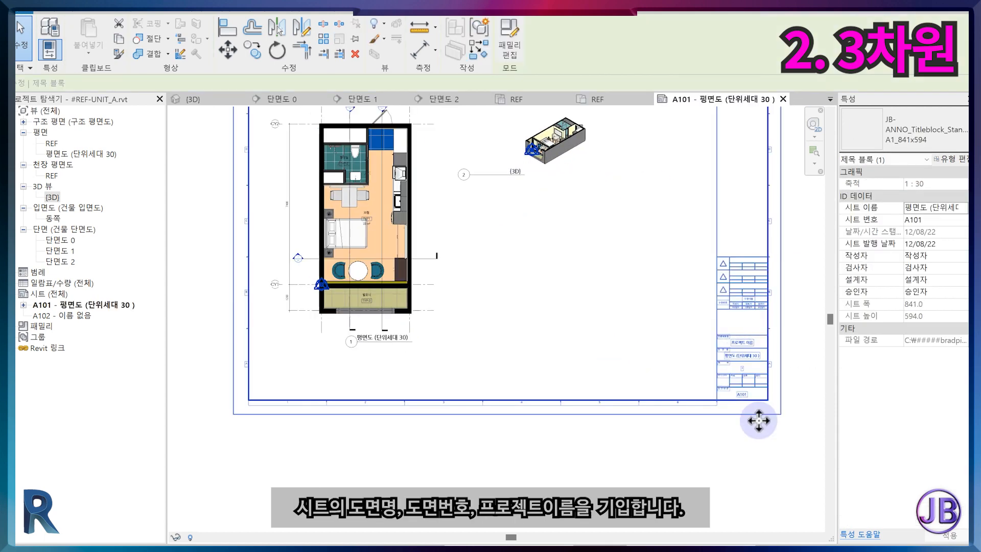
click(753, 457)
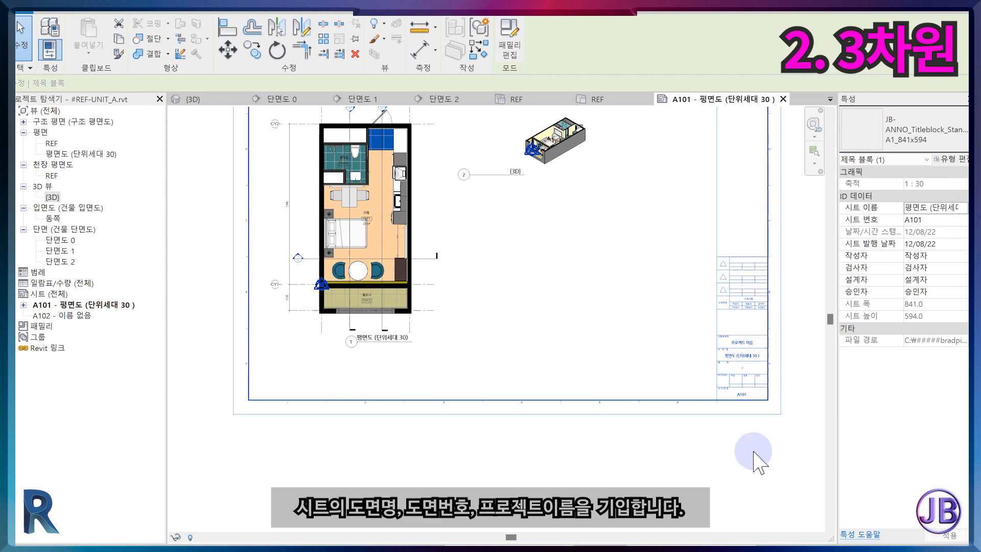
Step: Fill in the title block with sheet number A-501, project name JB 공동주택 and author JB ARCHITECTS
scroll(750, 435, up, 3)
click(731, 353)
click(731, 354)
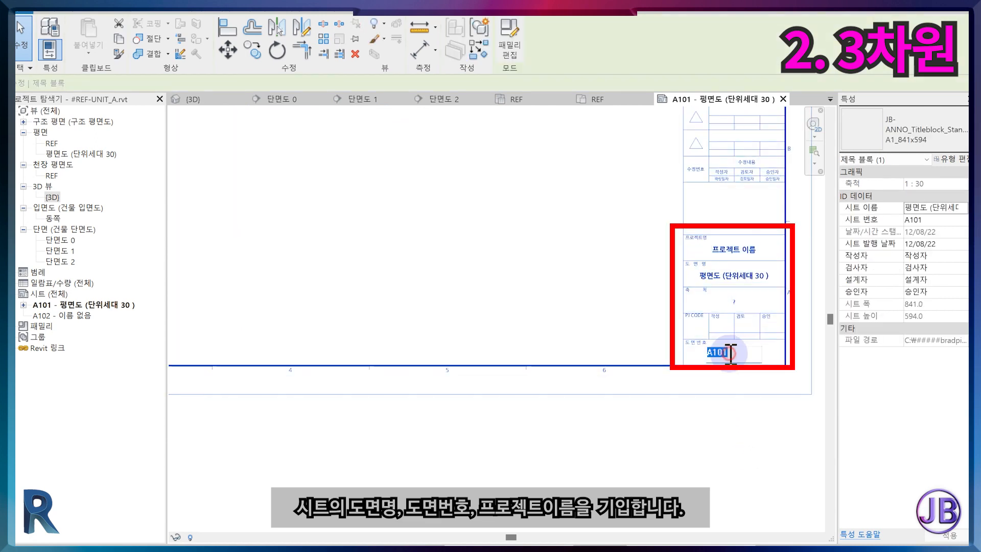
text(A-501)
click(712, 376)
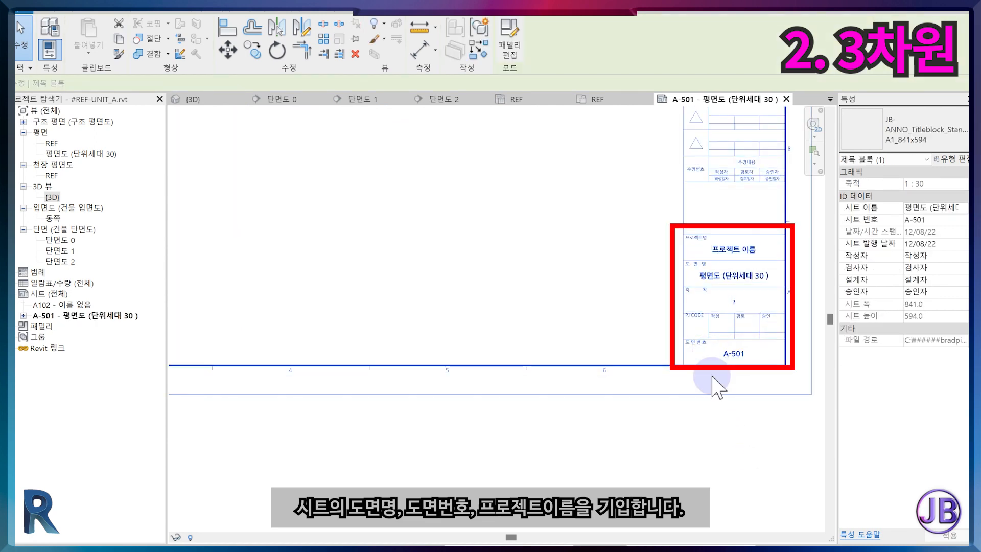
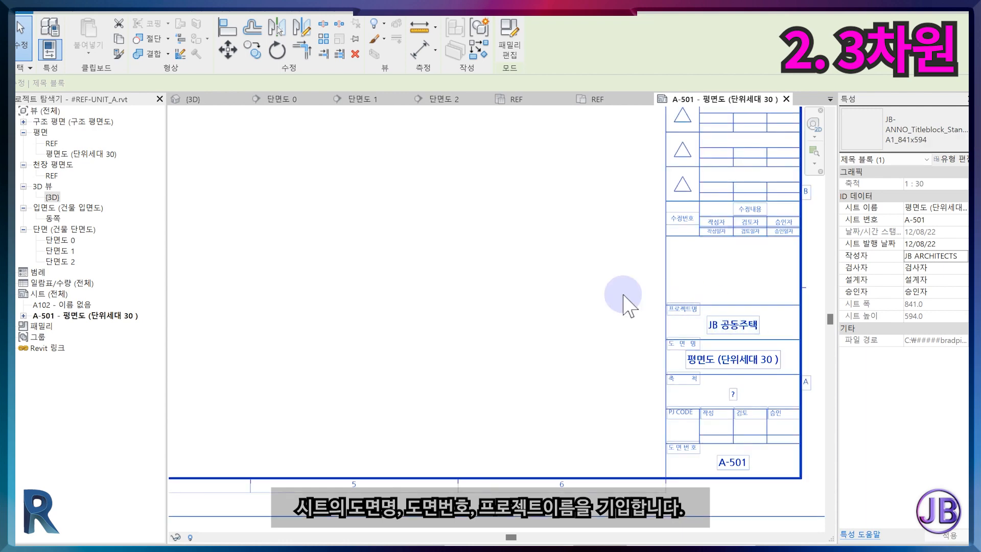
click(566, 298)
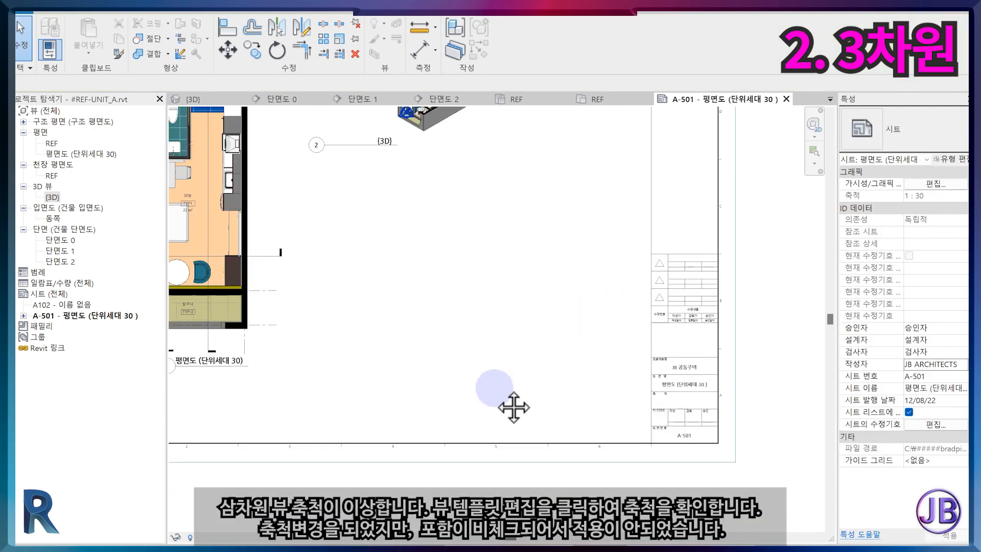
Step: Include the view scale parameter in the 3D viewport's view template 3D-UNITS so the 1:30 scale applies
scroll(513, 405, down, 2)
click(516, 199)
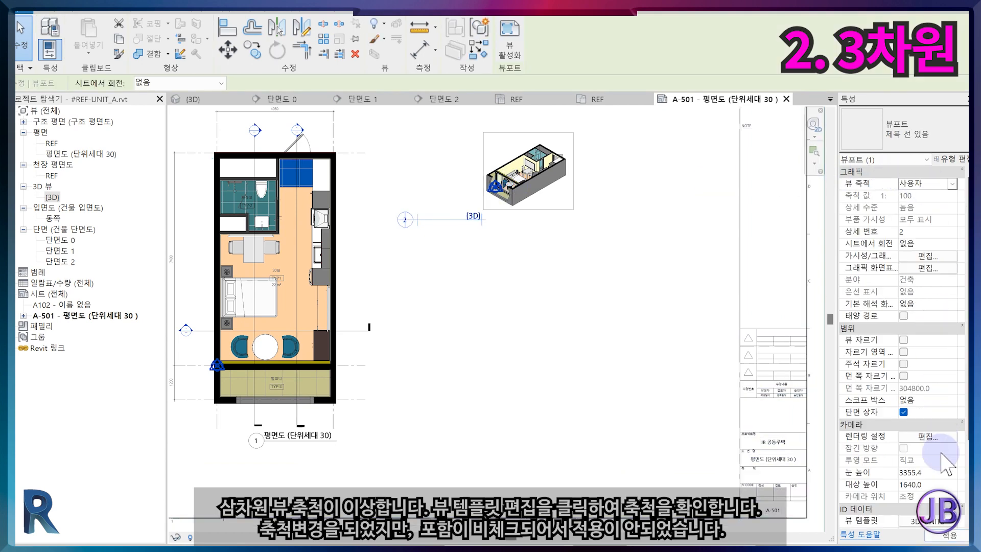
scroll(945, 449, down, 3)
click(933, 414)
click(938, 136)
click(793, 449)
click(562, 365)
Step: Reposition the enlarged 3D viewport in the sheet's upper right and move its title beneath the drawing
scroll(569, 360, down, 2)
drag(592, 242, 600, 309)
click(482, 339)
drag(461, 339, 633, 300)
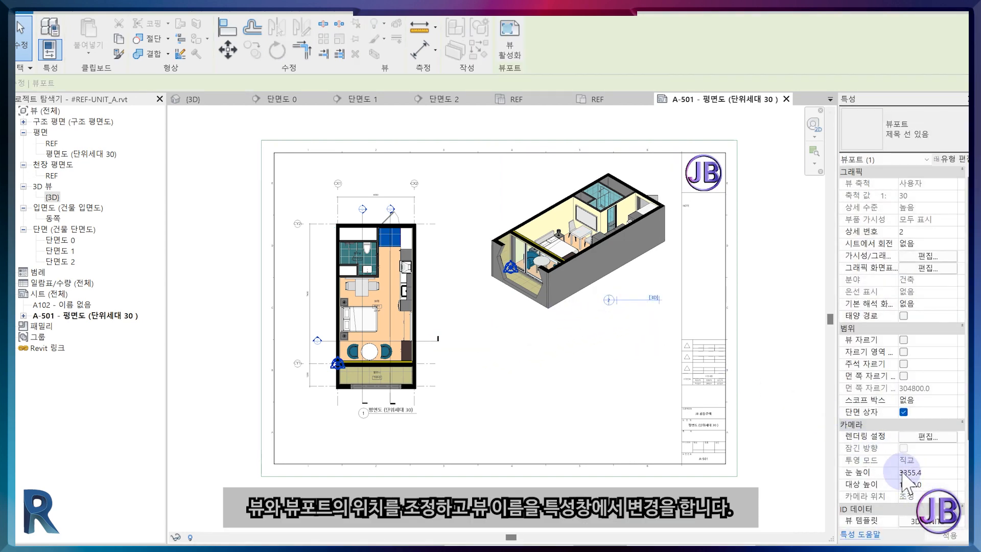
Step: Rename the {3D} view as 3D ((단위세대 30)
scroll(904, 479, down, 3)
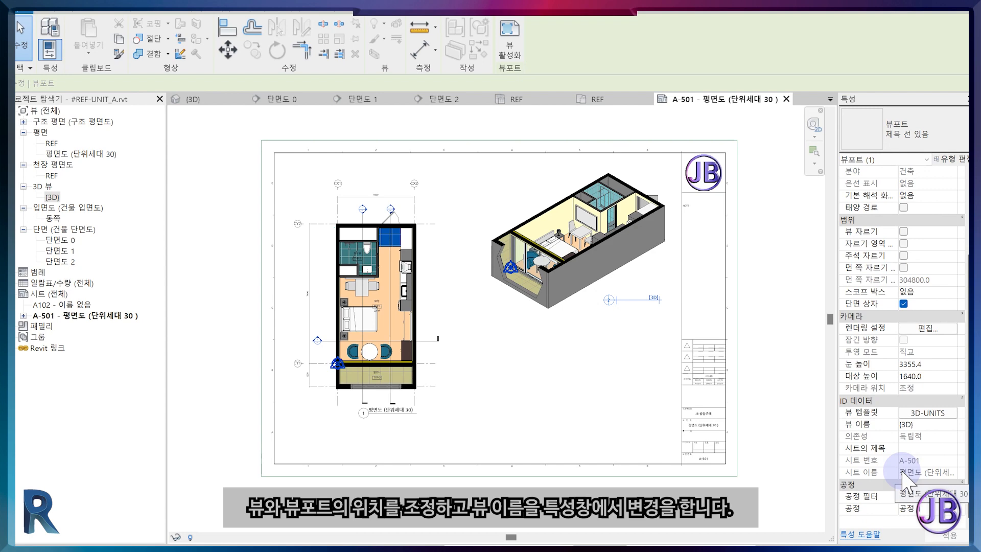
click(792, 398)
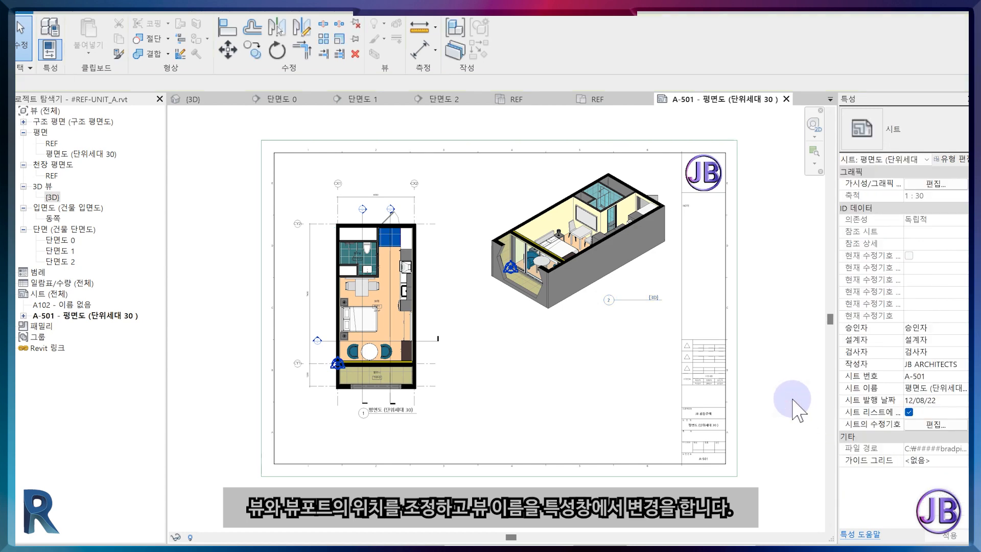
click(630, 301)
scroll(935, 415, down, 2)
click(924, 473)
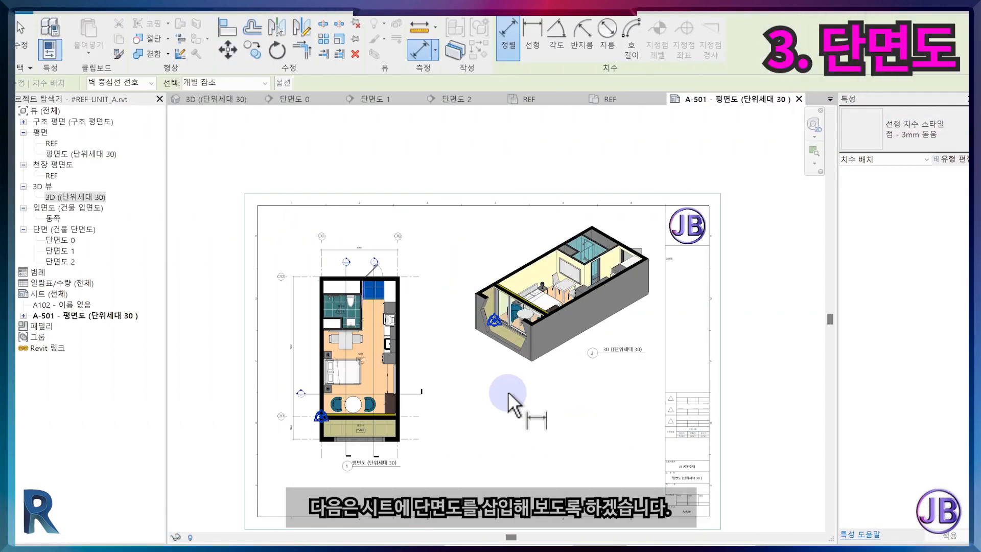
Step: Add an aligned dimension chain through grids CY2, CY1 and CY0 above the section in 단면도 0
click(313, 98)
click(297, 241)
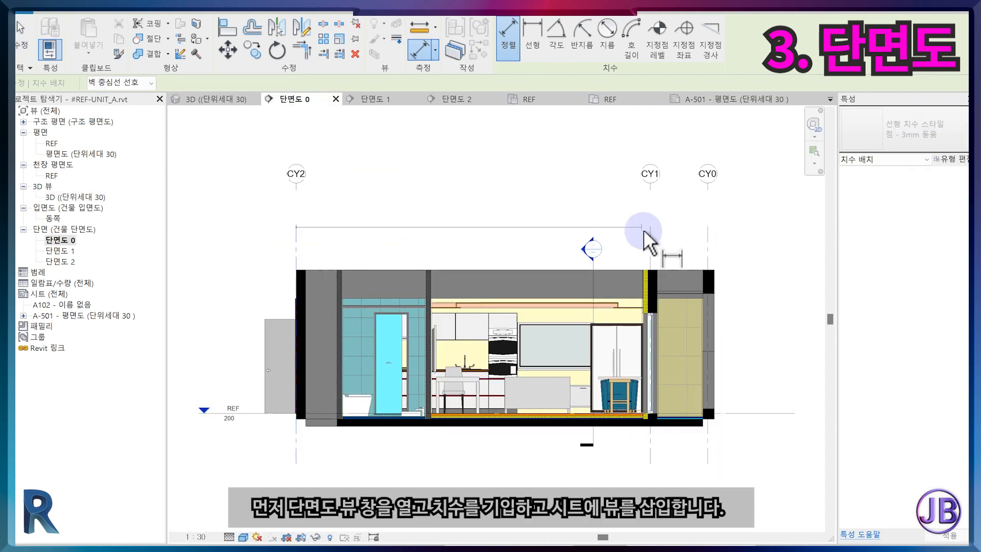
click(650, 230)
click(700, 216)
click(700, 210)
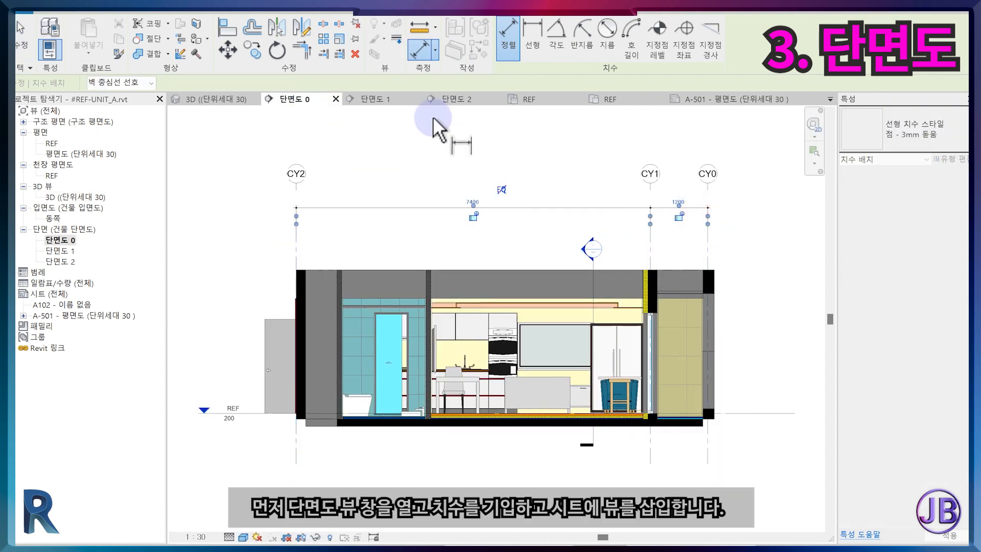
key(Escape)
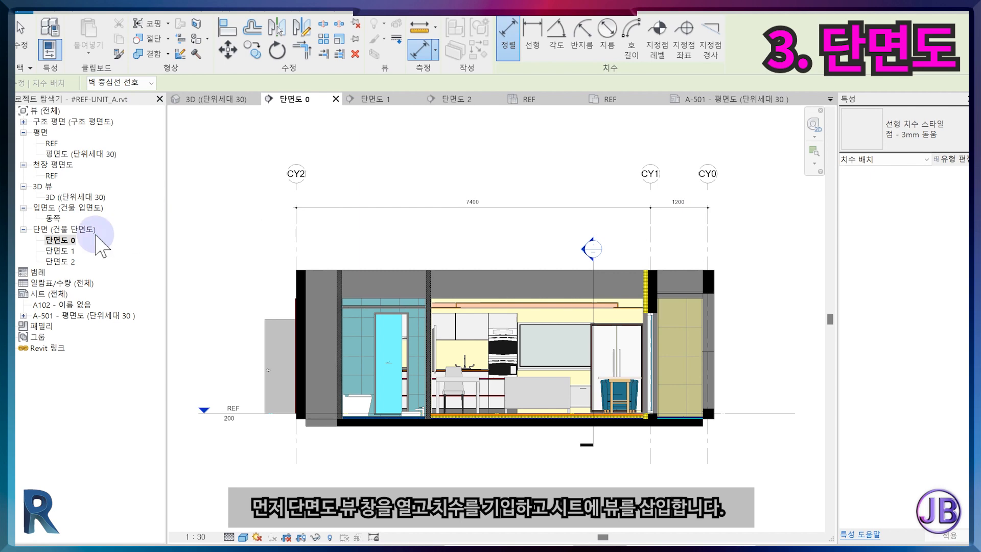
Step: Return to sheet A-501 and place section 단면도 0 below the 3D view
click(709, 99)
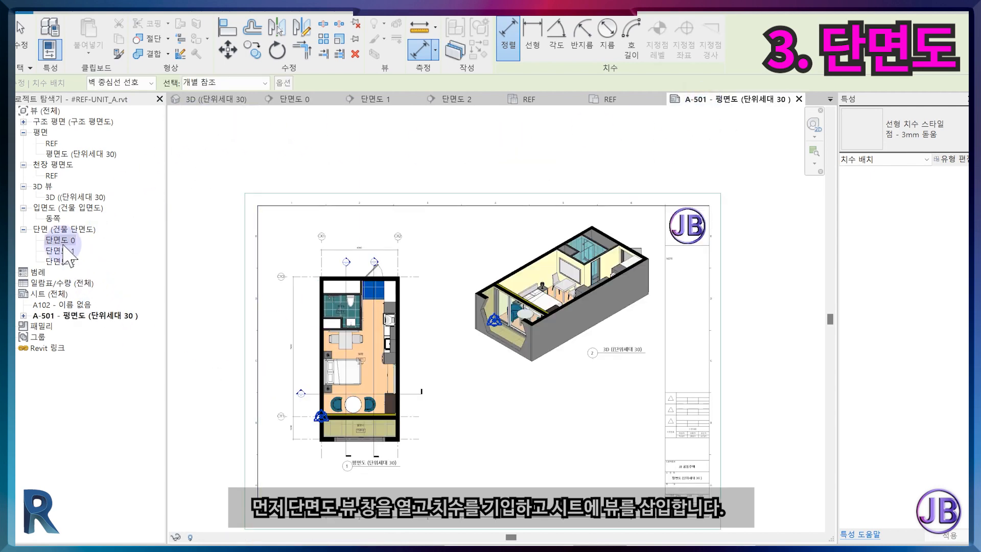
click(60, 240)
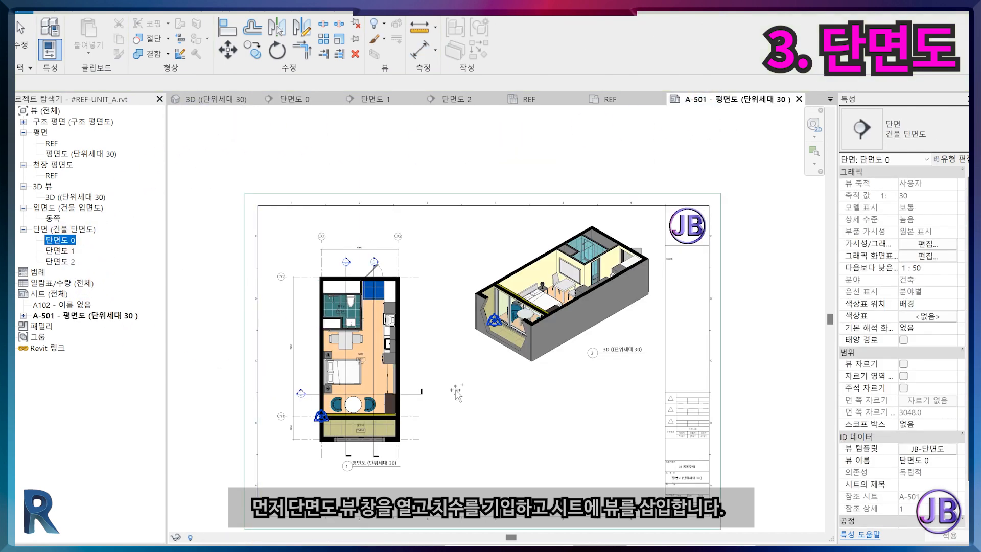
click(544, 429)
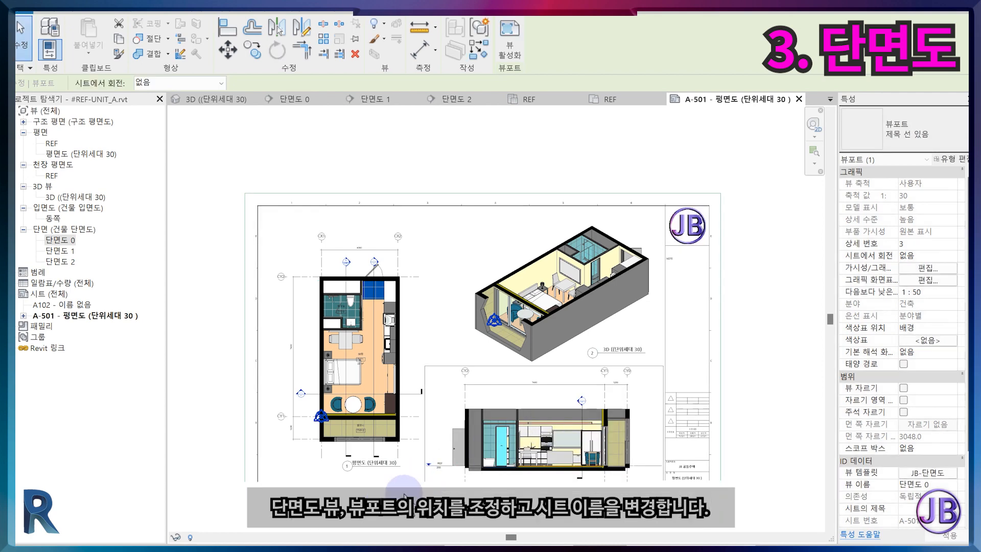
Step: Move the 단면도 0 title beneath its section and shift the section viewport slightly right
middle_drag(429, 521, 432, 446)
click(457, 478)
scroll(437, 464, up, 2)
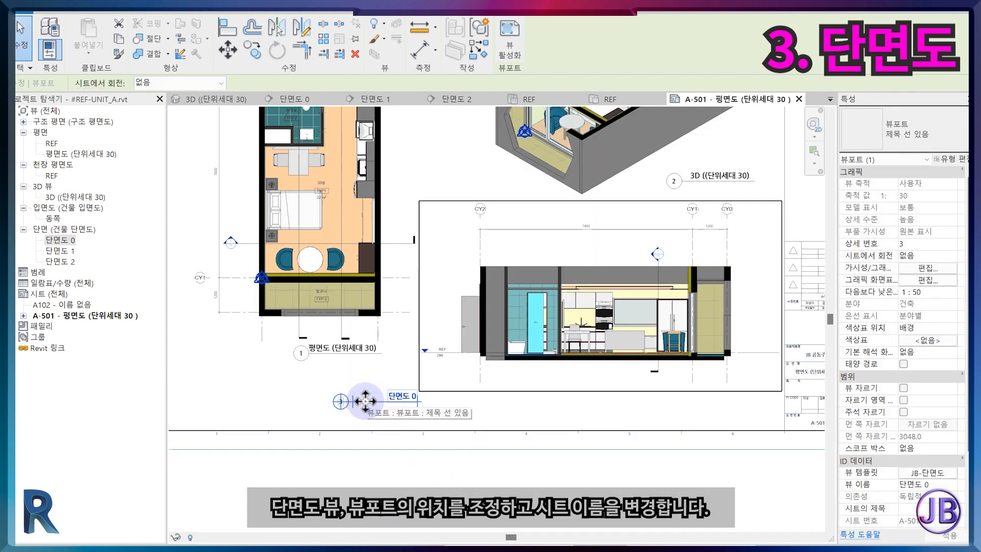
drag(372, 414, 703, 399)
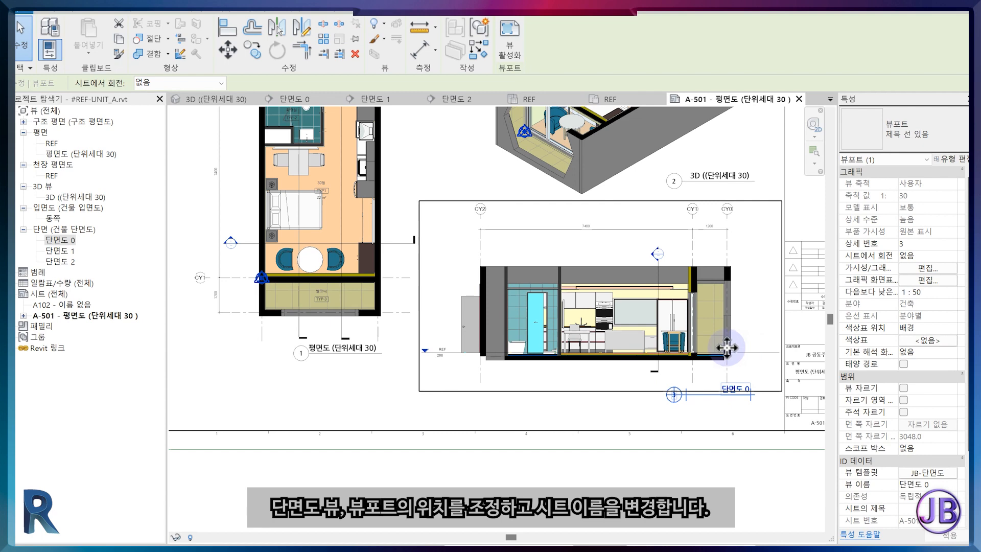
drag(672, 203, 699, 204)
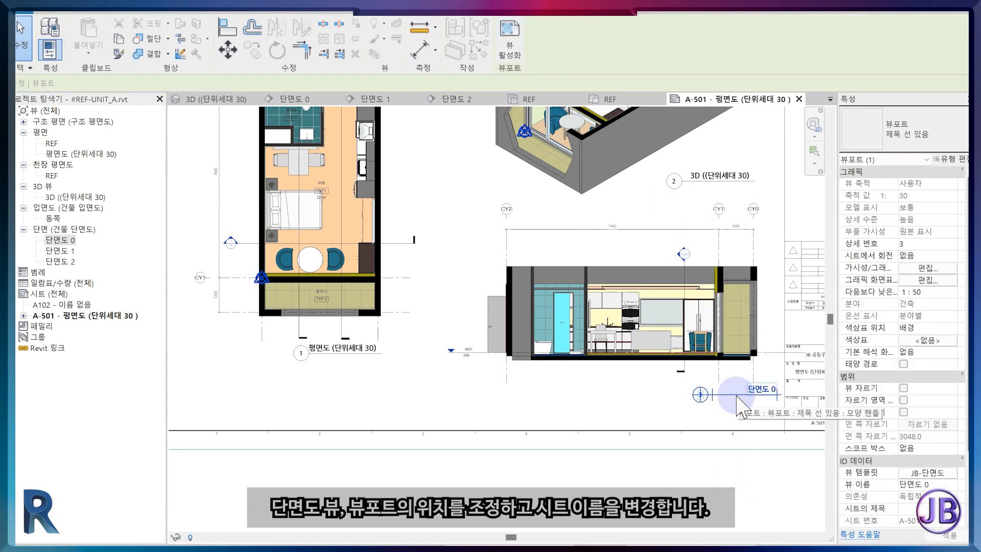
Step: Shift the section's title back left under the drawing and rename the view 종단면(단위세대30)
drag(724, 394, 700, 396)
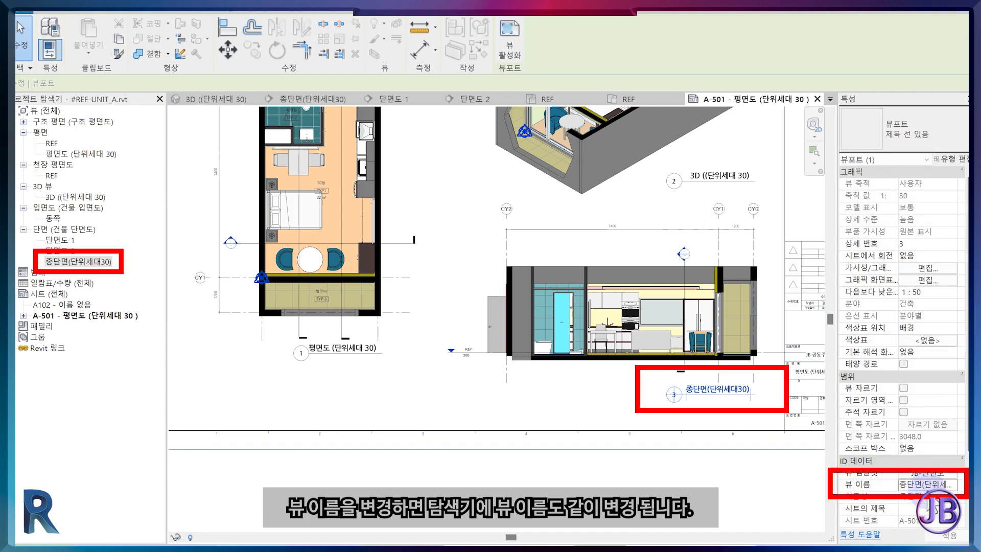
click(718, 516)
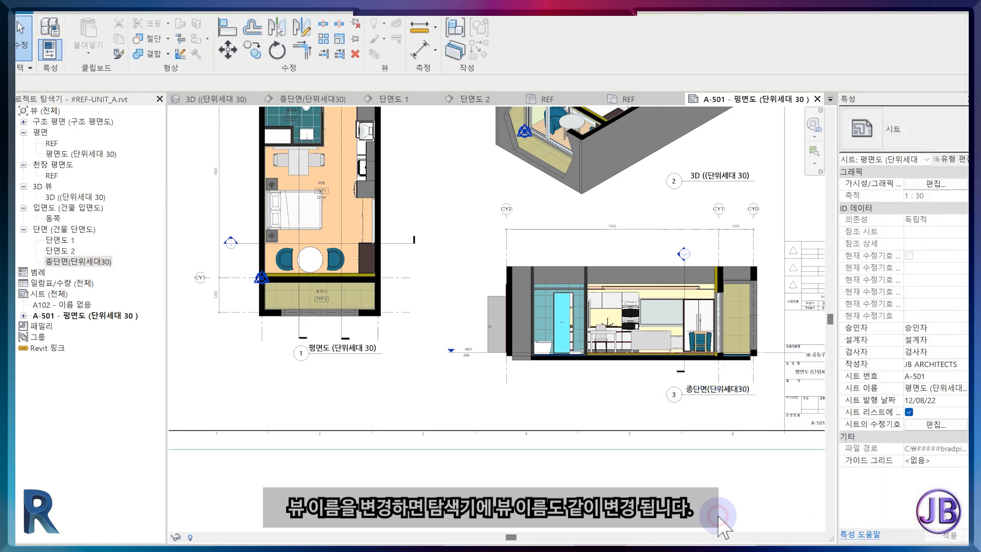
scroll(722, 526, down, 3)
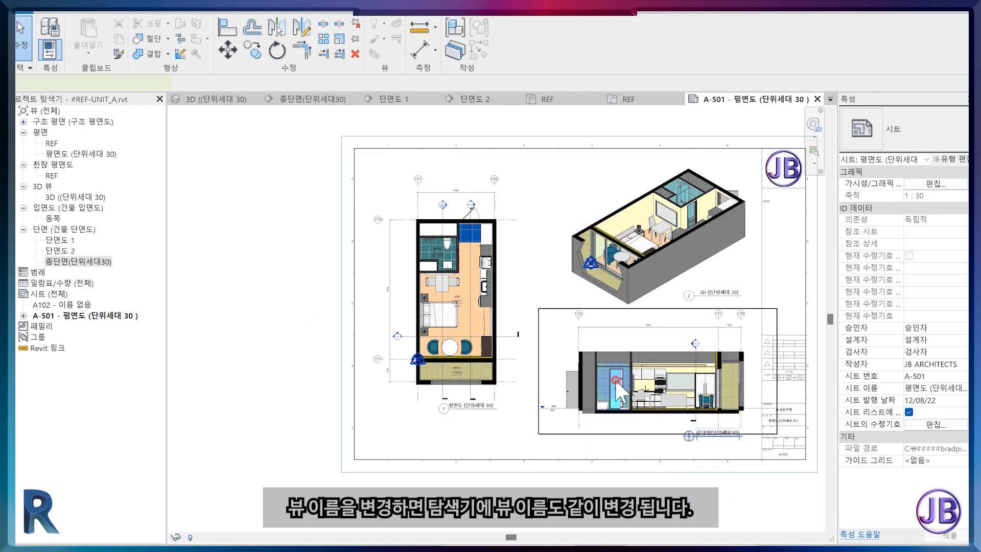
Step: Nudge the 종단면(단위세대30) viewport slightly up and the floor plan viewport slightly down on the sheet
drag(623, 393, 622, 387)
click(520, 376)
drag(513, 375, 514, 382)
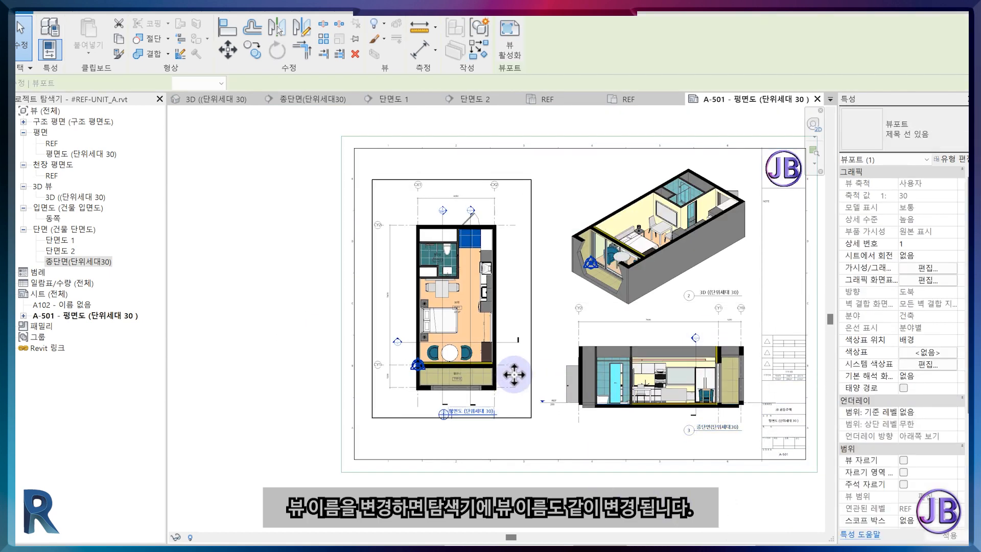
click(564, 511)
Step: Move the 3D viewport off the sheet to the right and the 종단면(단위세대30) viewport up into its place
middle_drag(606, 513, 535, 507)
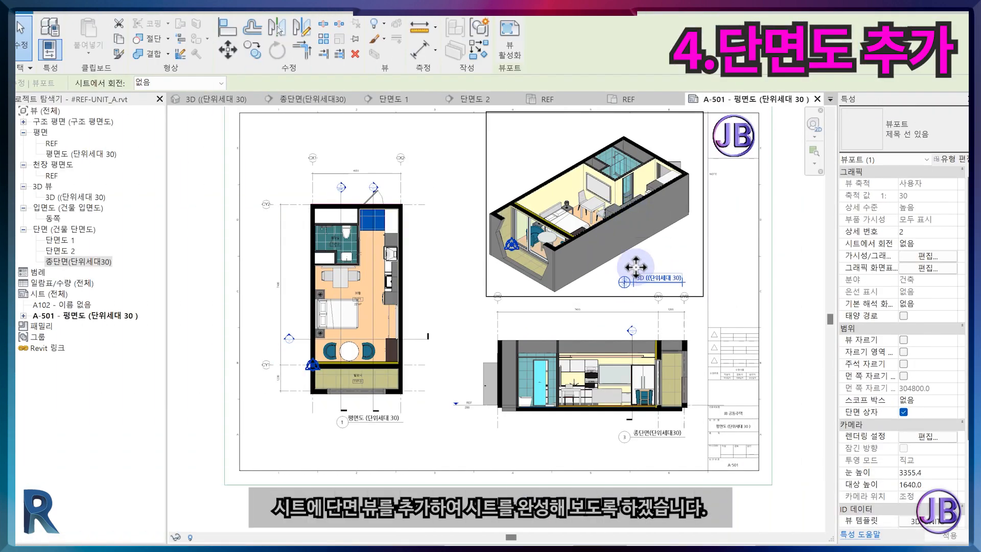
click(726, 289)
click(559, 278)
scroll(558, 278, down, 2)
drag(511, 236, 718, 236)
click(532, 318)
drag(537, 292, 541, 173)
Step: Place section 단면도 1 below 종단면(단위세대30), line it up with that section and move its title beneath it
drag(60, 240, 581, 292)
click(574, 312)
scroll(577, 271, up, 2)
drag(573, 258, 556, 258)
drag(407, 386, 604, 381)
Step: Nudge the 단면도 1 viewport down, away from the section above it
middle_drag(565, 298, 554, 298)
click(554, 298)
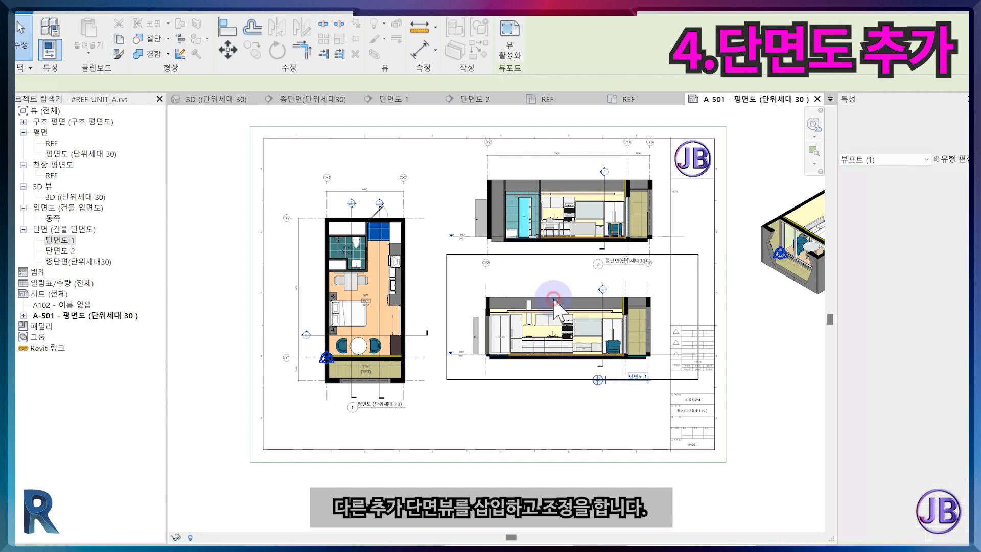
key(Down)
key(Down)
Step: Move the 종단면(단위세대30) title up closer to its section drawing
click(621, 265)
click(745, 311)
scroll(611, 273, up, 2)
click(613, 259)
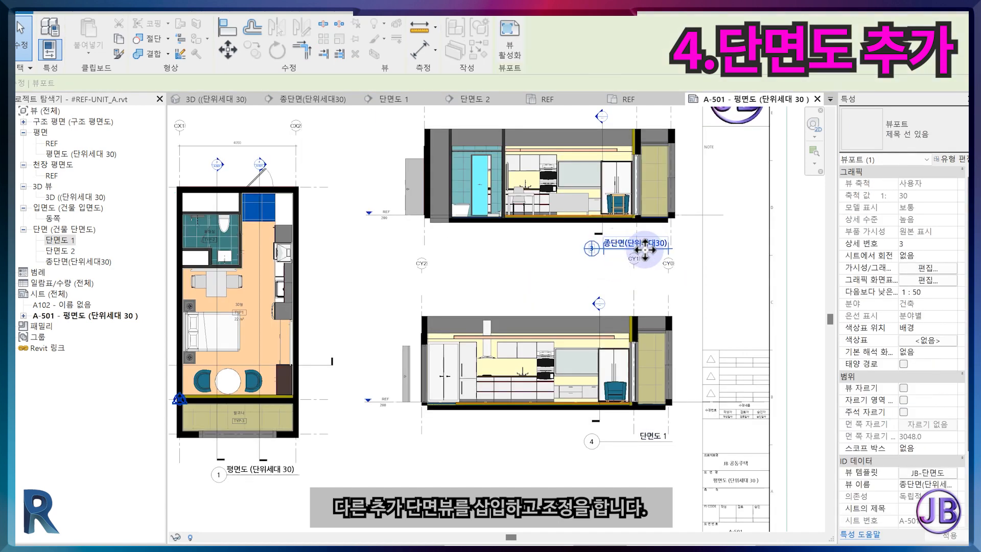
Step: Activate the 단면도 1 viewport and add aligned dimensions across grids CY2, CY1 and CY0 above the section
click(394, 284)
double_click(424, 301)
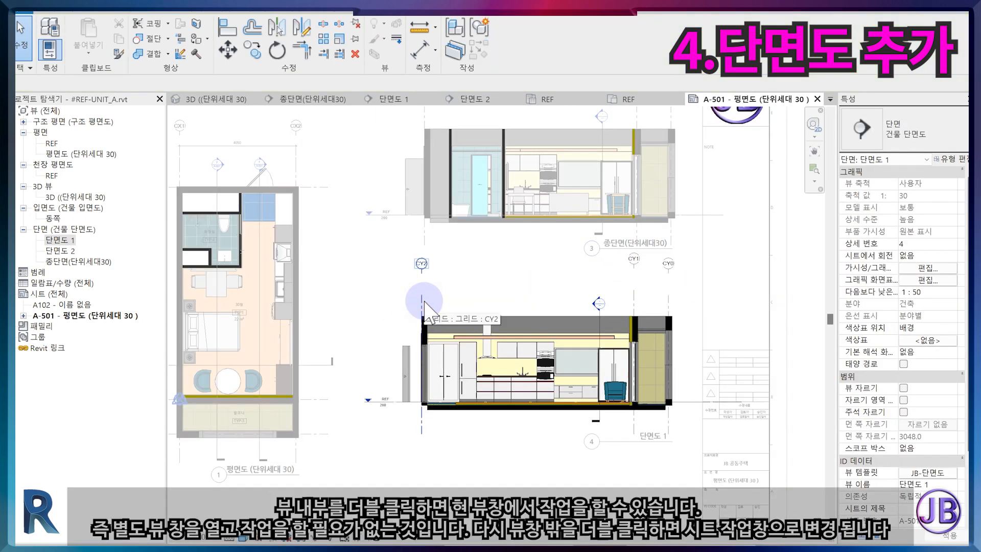
key(d)
key(i)
click(423, 299)
click(633, 287)
click(668, 300)
click(661, 281)
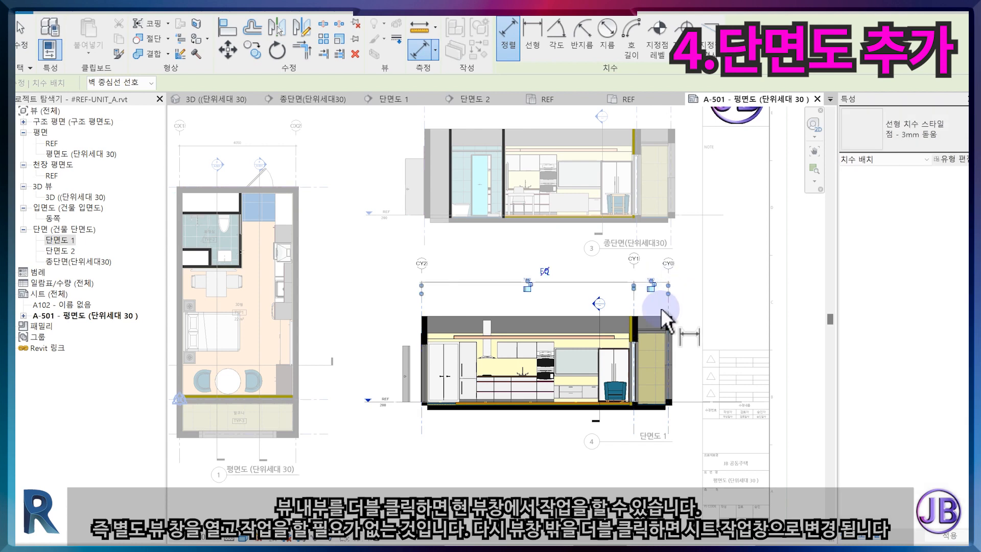
scroll(660, 308, up, 2)
key(Escape)
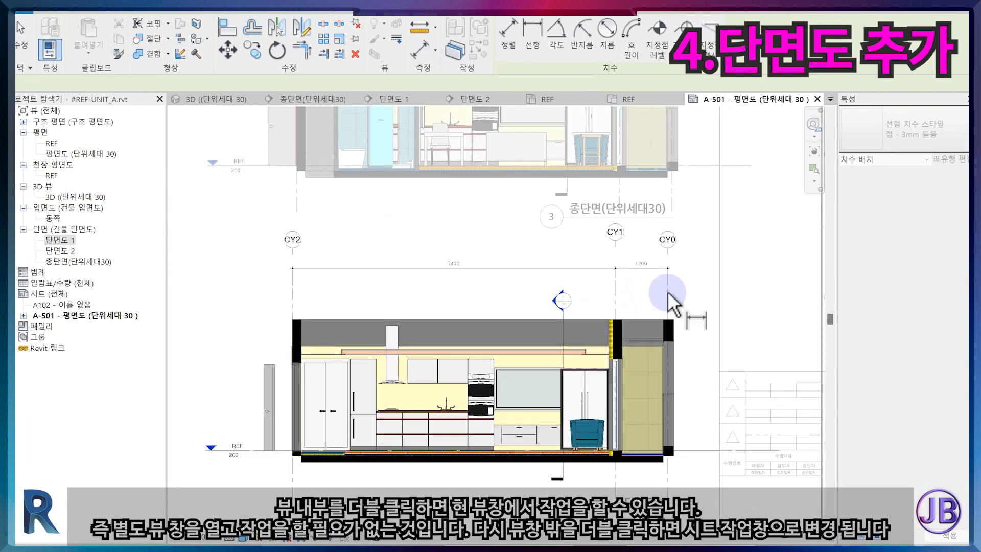
Step: Switch grid CY0's upper end to 2D extents in the active 단면도 1 view and adjust that end above the section
click(667, 290)
click(685, 288)
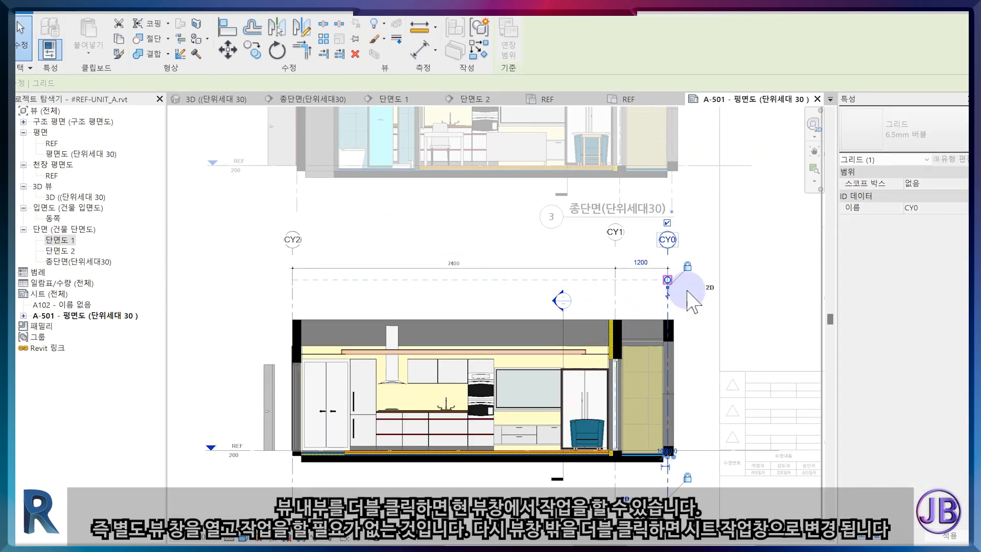
click(668, 300)
drag(668, 281, 669, 279)
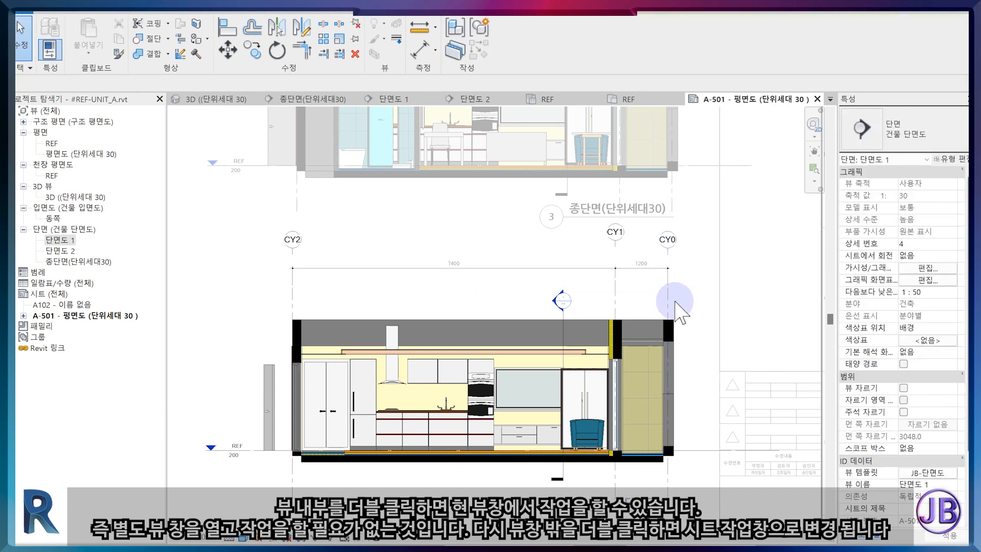
scroll(679, 297, up, 5)
scroll(629, 258, down, 5)
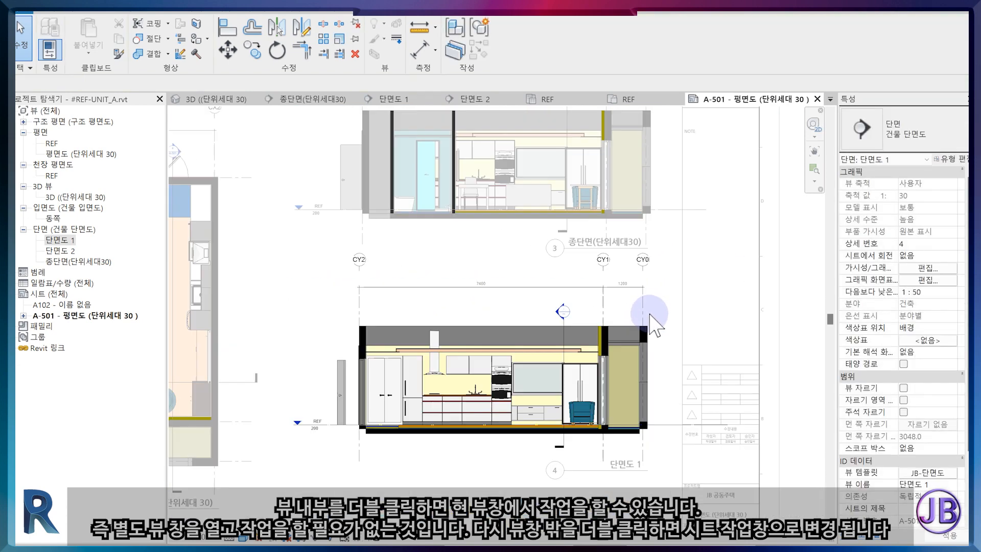
Step: Deactivate the lower section's viewport and rename its view 종단면2(단위세대)
double_click(644, 449)
click(630, 431)
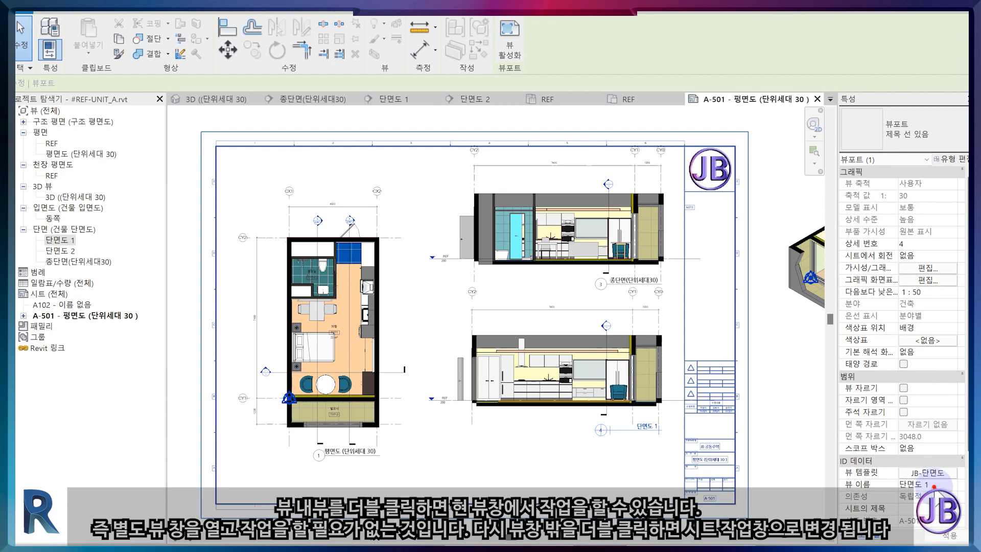
click(935, 486)
text(종단면(단위세대30))
key(Return)
click(633, 351)
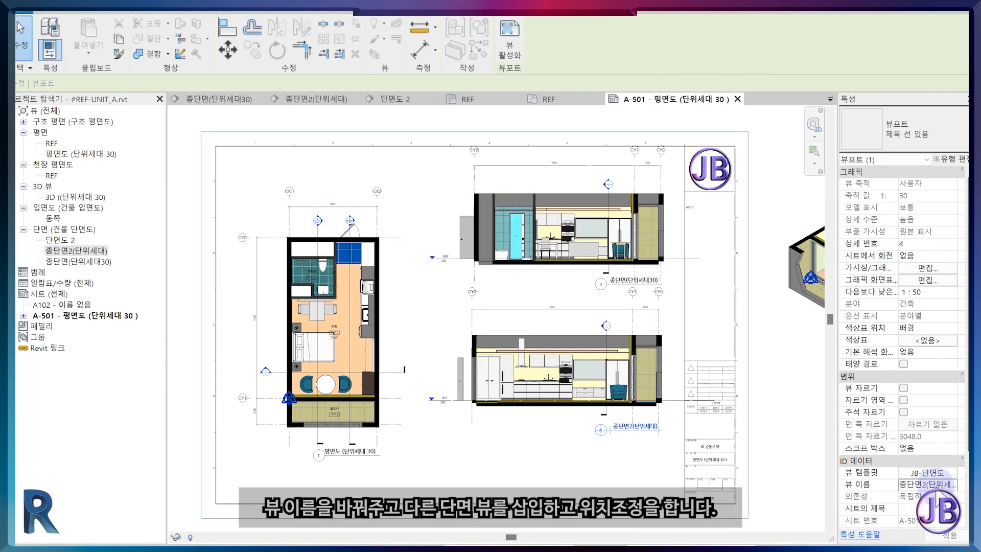
Step: Place section view 단면도 2 on sheet A-501 below 종단면2(단위세대)
click(623, 468)
drag(66, 240, 493, 459)
scroll(587, 438, down, 1)
middle_drag(587, 438, 529, 407)
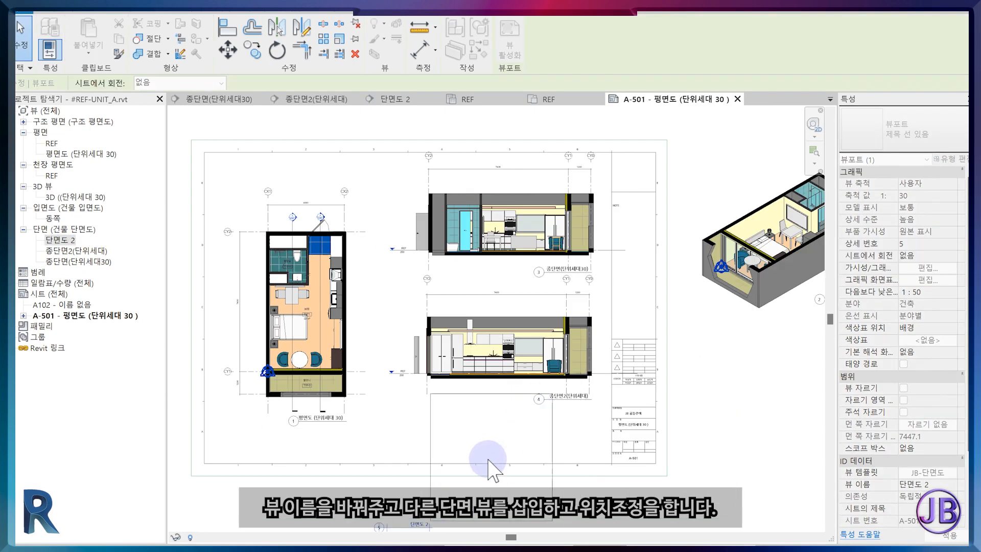
click(495, 458)
middle_drag(495, 458, 510, 412)
Step: Activate the 종단면(단위세대30) viewport, pull grid CY2's upper end down toward the section and return to the sheet
middle_drag(522, 153, 552, 237)
double_click(551, 237)
scroll(479, 220, up, 5)
click(456, 220)
drag(455, 200, 456, 241)
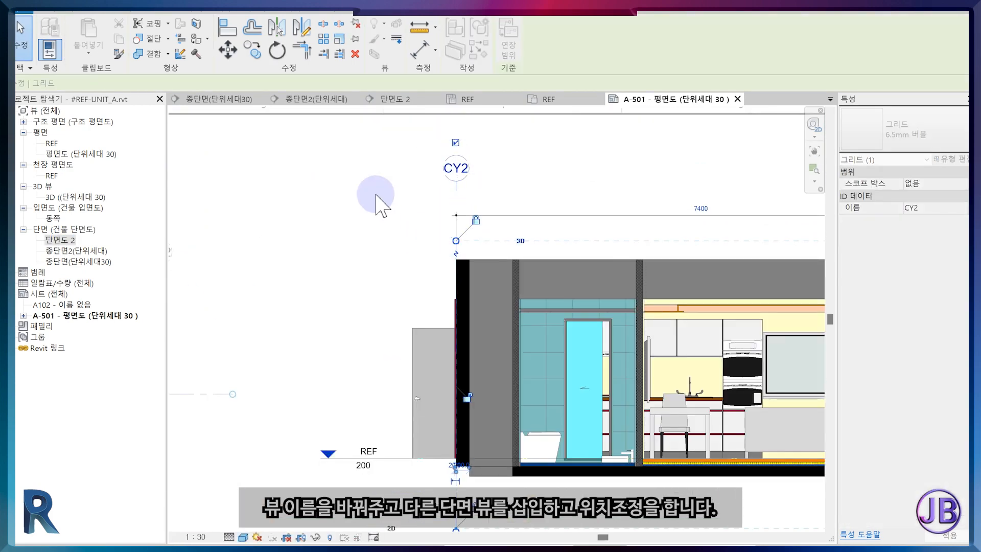
scroll(387, 227, down, 5)
scroll(690, 375, up, 5)
click(688, 371)
drag(690, 374, 710, 352)
scroll(634, 322, down, 2)
double_click(756, 308)
Step: Move the 단면도 2 viewport up beneath 종단면2(단위세대) and align it with that section's right edge
scroll(707, 358, down, 2)
scroll(709, 353, up, 2)
drag(635, 479, 576, 267)
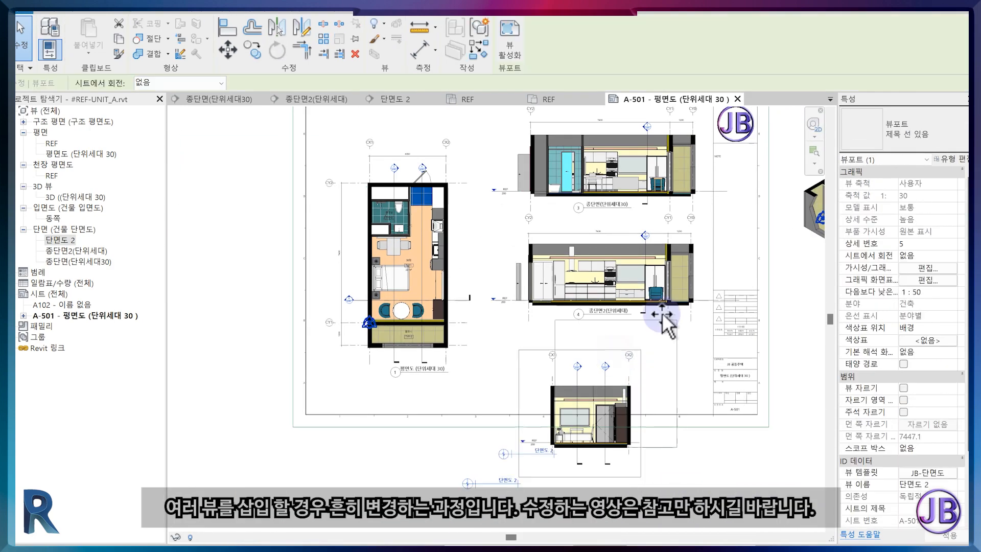
drag(662, 313, 679, 303)
drag(653, 351, 651, 371)
drag(645, 370, 559, 361)
scroll(608, 363, up, 1)
middle_drag(608, 363, 609, 423)
drag(616, 416, 719, 414)
drag(696, 324, 696, 317)
click(723, 225)
click(624, 384)
middle_drag(666, 361, 667, 321)
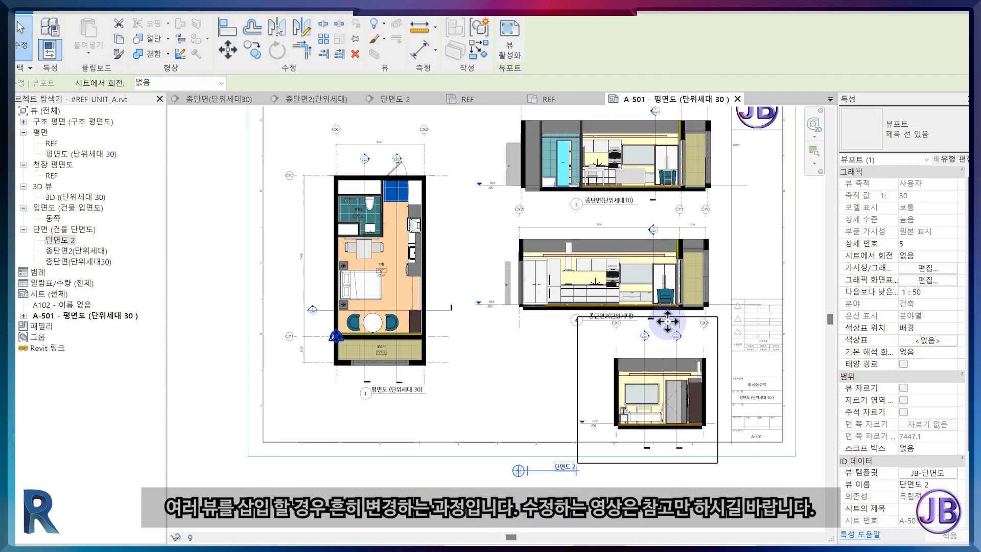
Step: Activate the 단면도 2 viewport, line up the lower ends of its two section markers and return to the sheet
double_click(668, 321)
scroll(595, 350, up, 2)
middle_drag(533, 322, 534, 317)
click(637, 281)
click(680, 291)
scroll(681, 422, up, 3)
click(577, 437)
drag(588, 394, 681, 394)
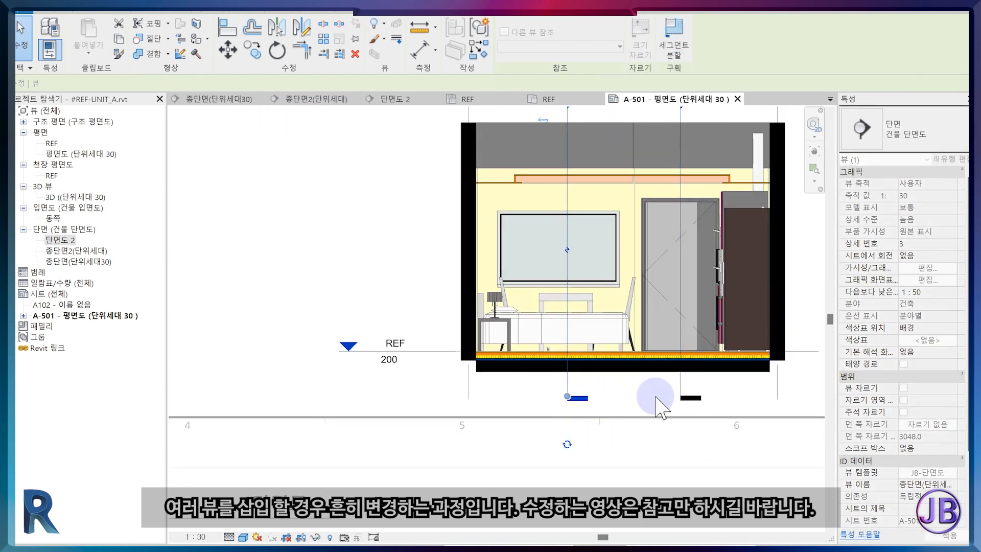
scroll(594, 405, down, 3)
double_click(483, 475)
Step: Move the 단면도 2 title up beneath its section and rename the view 횡단면(단위세대30)
drag(391, 469, 508, 398)
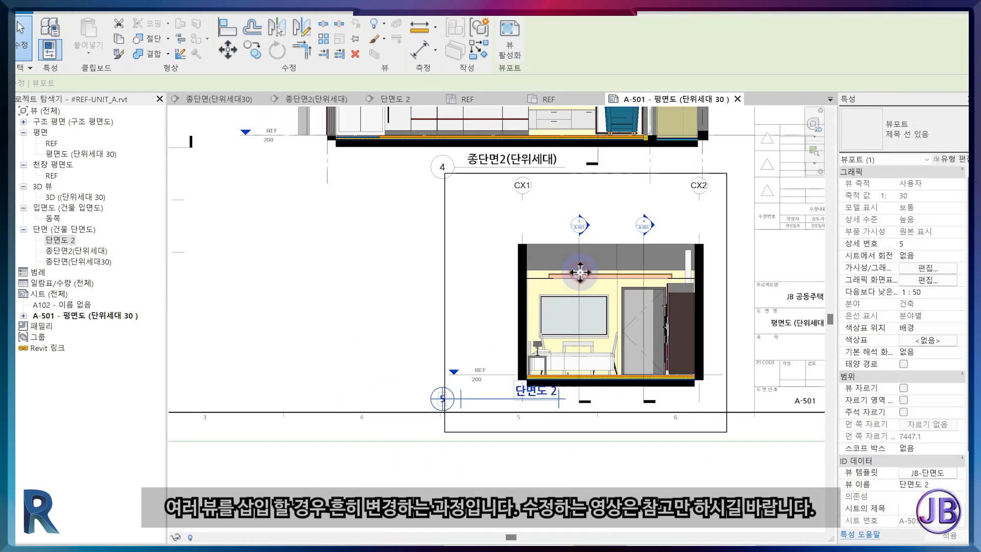
click(945, 483)
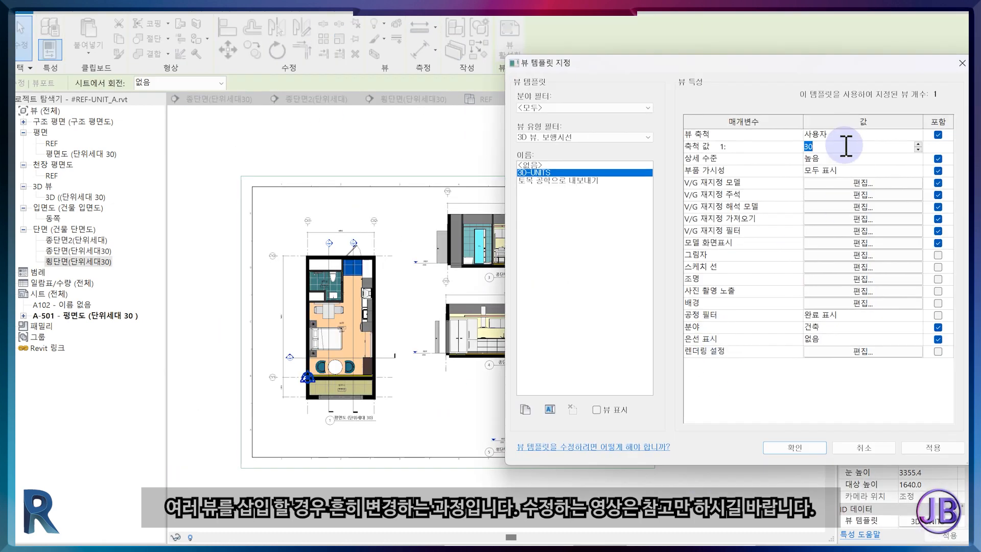
Step: Apply the scale setting in view template 3D-UNITS and reposition the 3D viewport and its title on the sheet
click(795, 448)
drag(776, 305, 330, 259)
drag(418, 433, 420, 432)
scroll(285, 364, up, 3)
drag(458, 492, 443, 484)
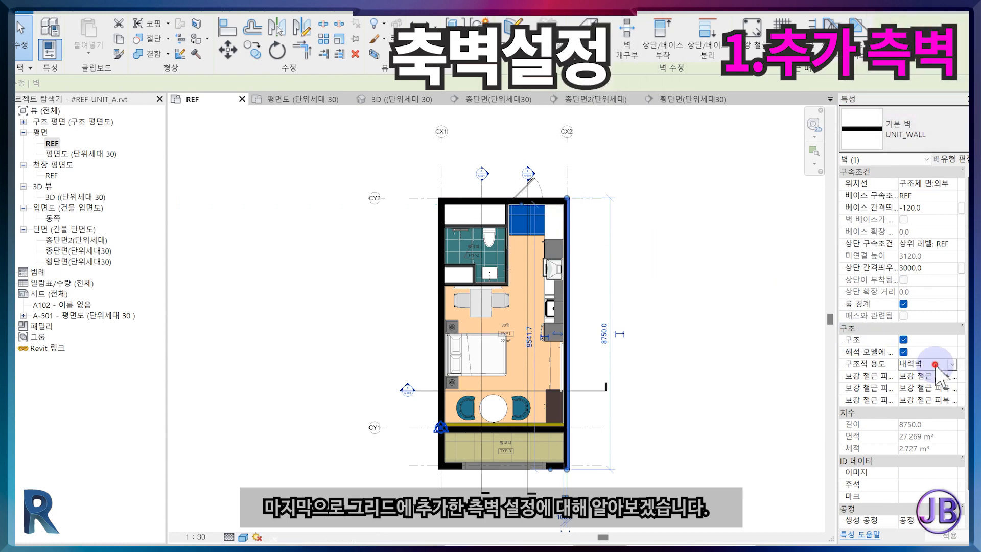
Step: Set the structural usage of the added outer side walls along grids CX2 and CX1 to 혼합 구조벽
click(935, 365)
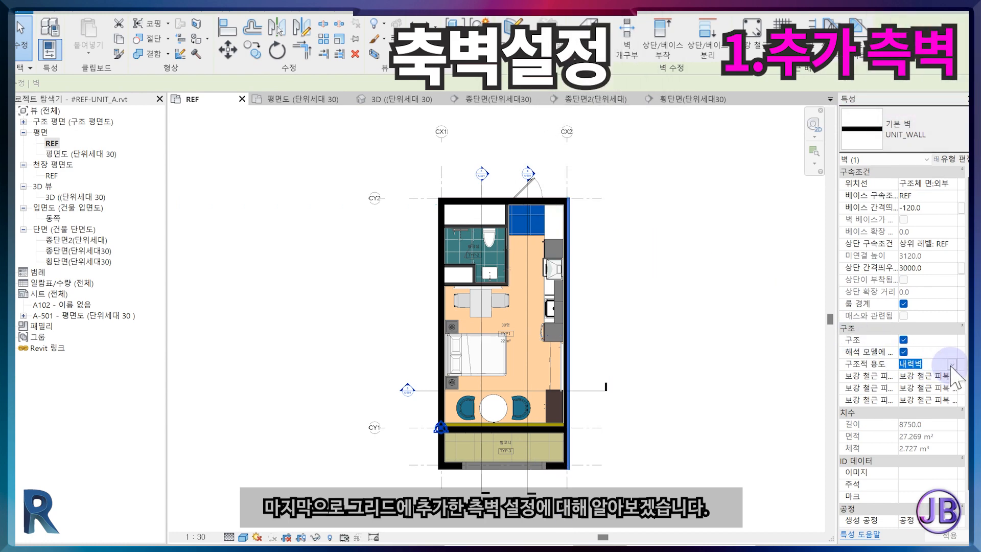
click(931, 397)
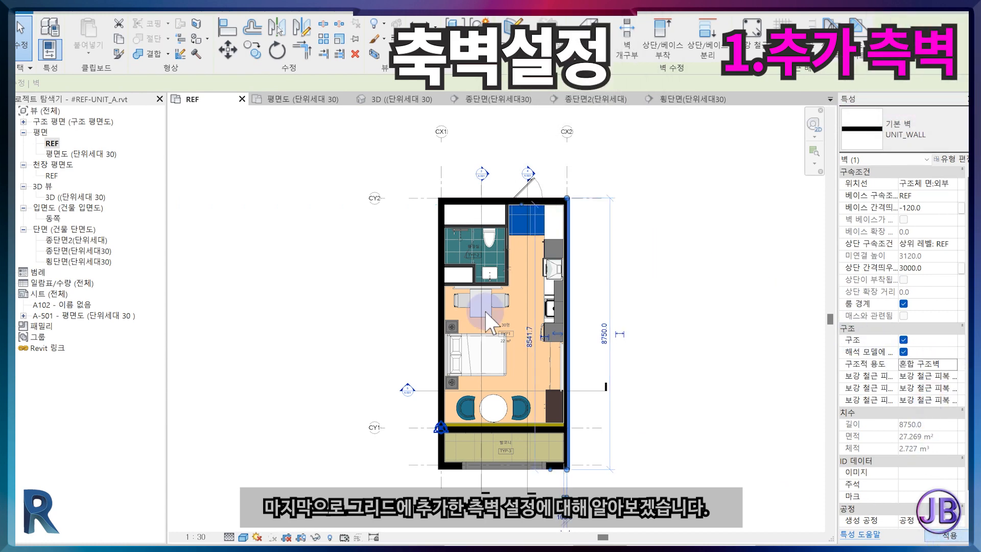
click(438, 219)
click(955, 366)
click(931, 396)
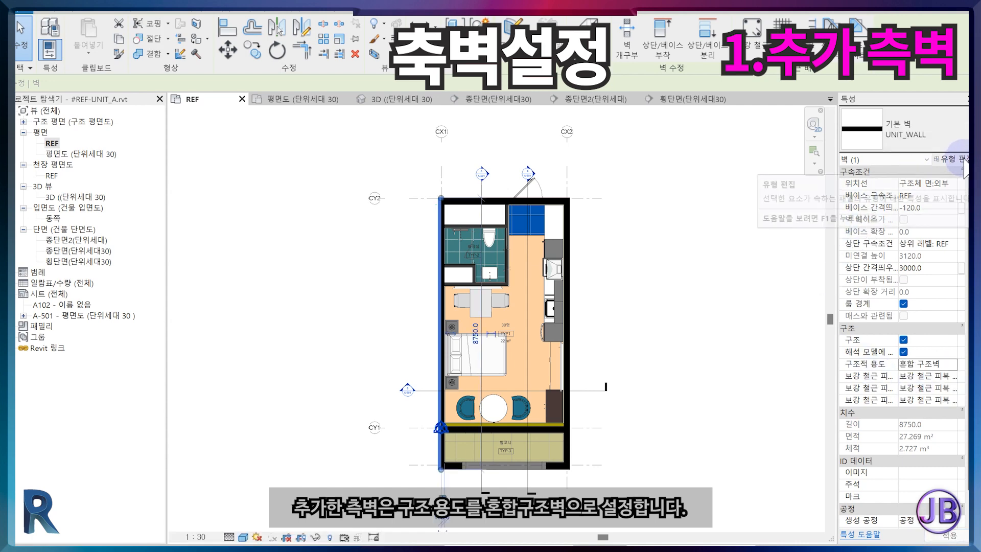
Step: Assign material #JB-UNIT-WALL-혼합 to the structural layer of wall type UNIT_WALL
click(951, 159)
click(550, 143)
click(434, 144)
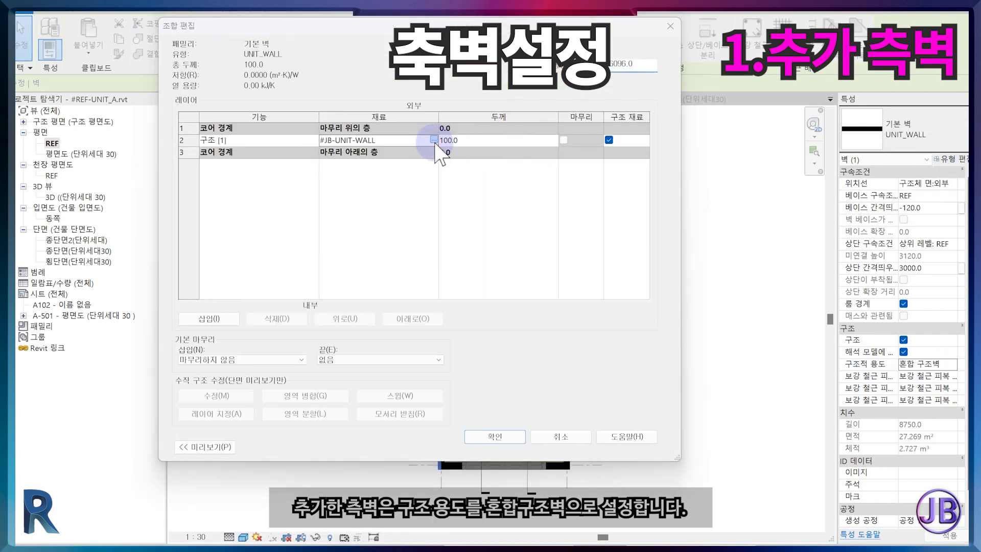
click(236, 198)
click(770, 540)
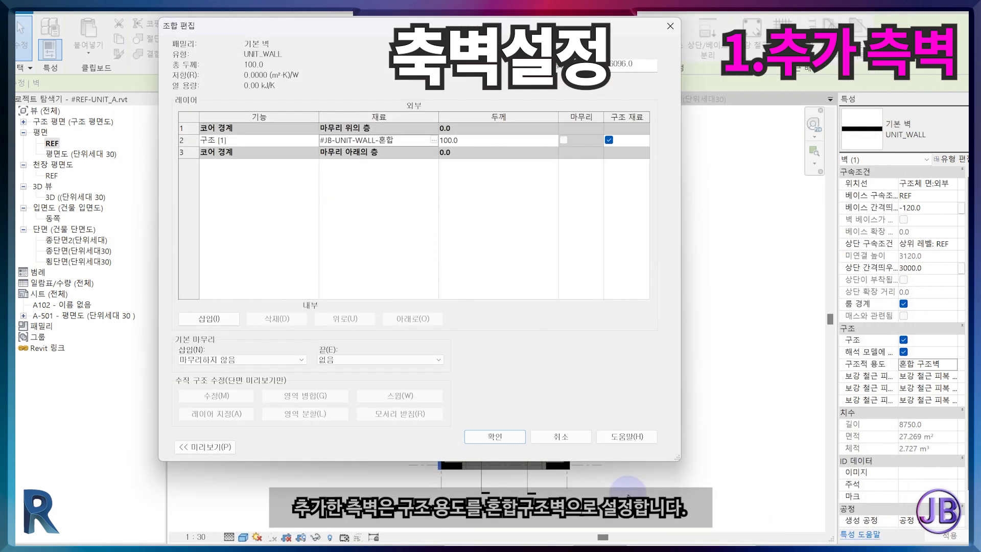
click(495, 436)
click(516, 438)
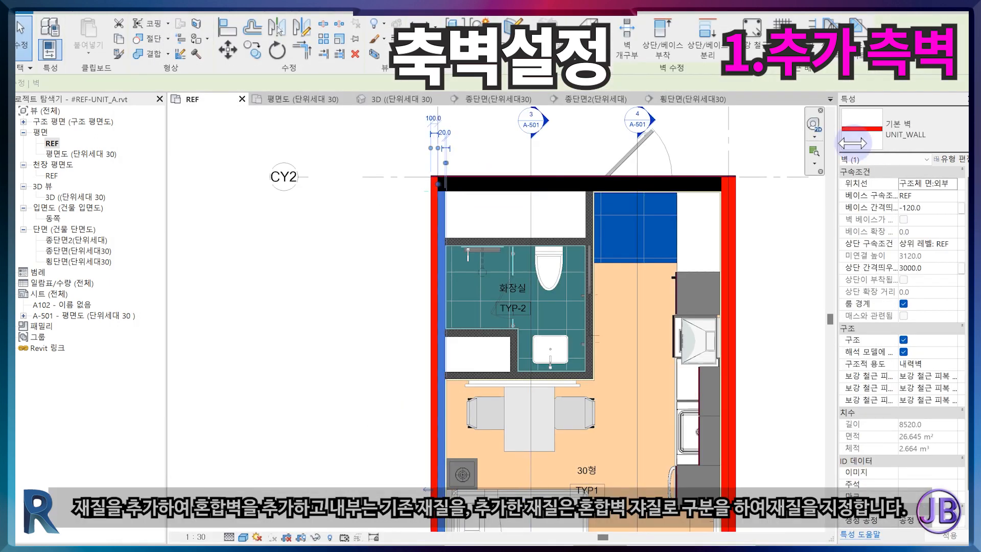
Step: Change the structural layer of the inner side wall's type UNIT_WALL back to material #JB-UNIT-WALL
click(898, 142)
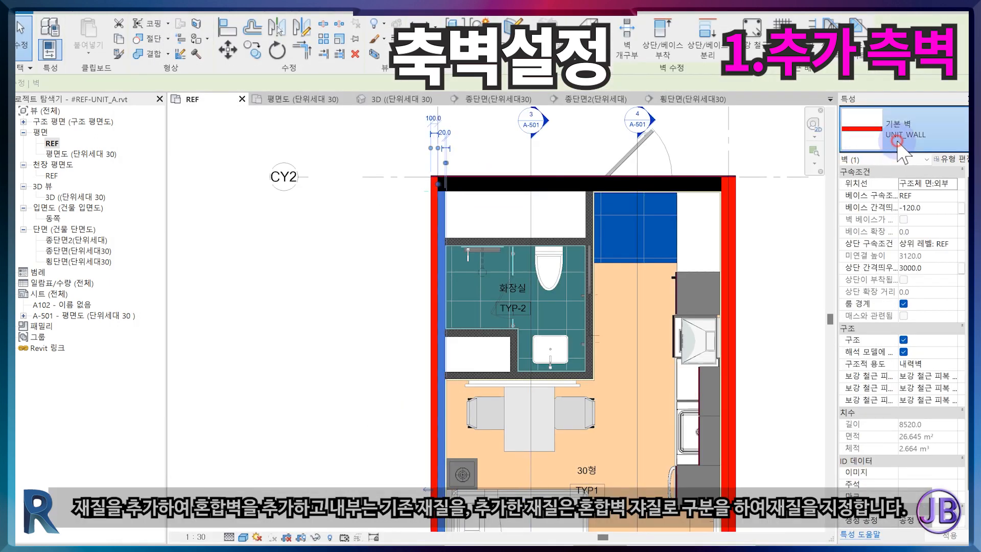
click(957, 158)
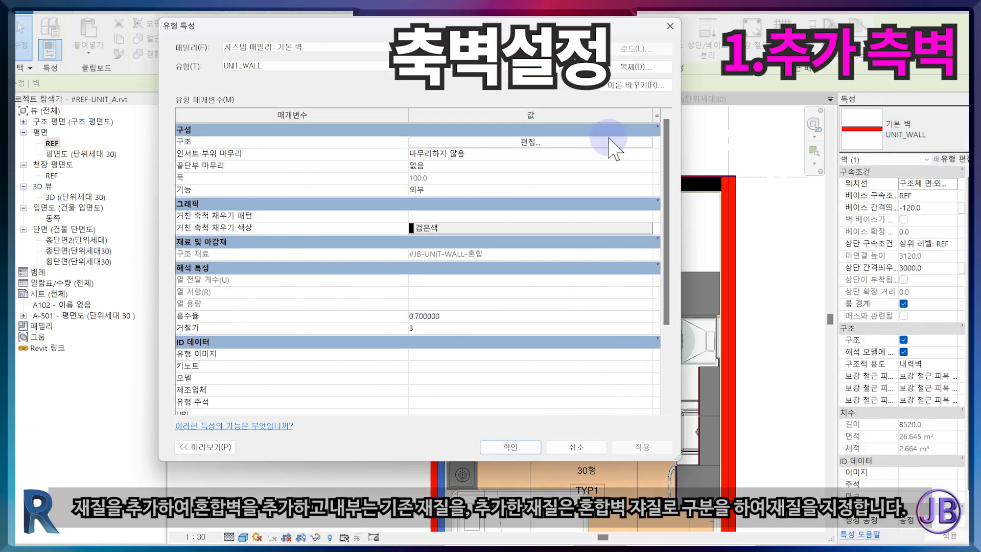
click(584, 144)
click(431, 140)
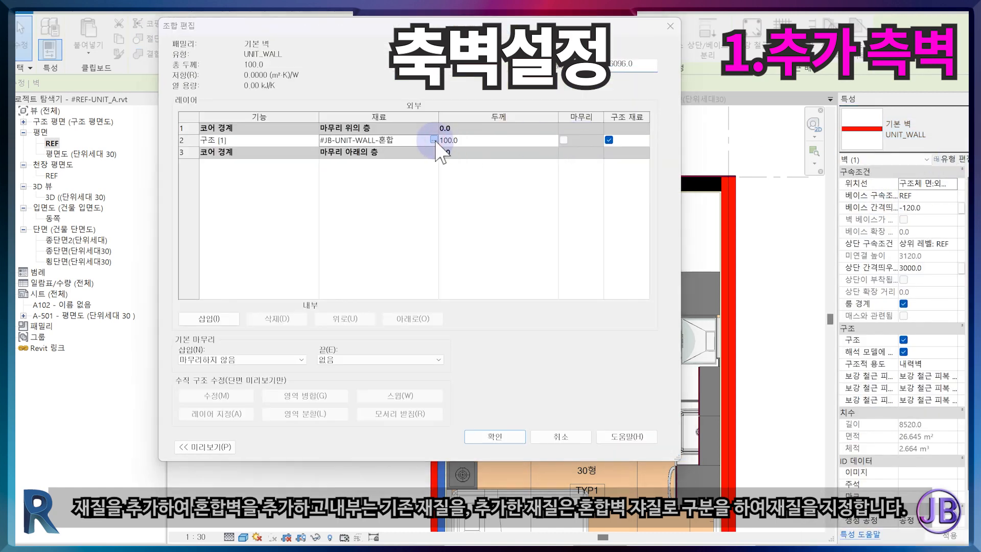
click(434, 140)
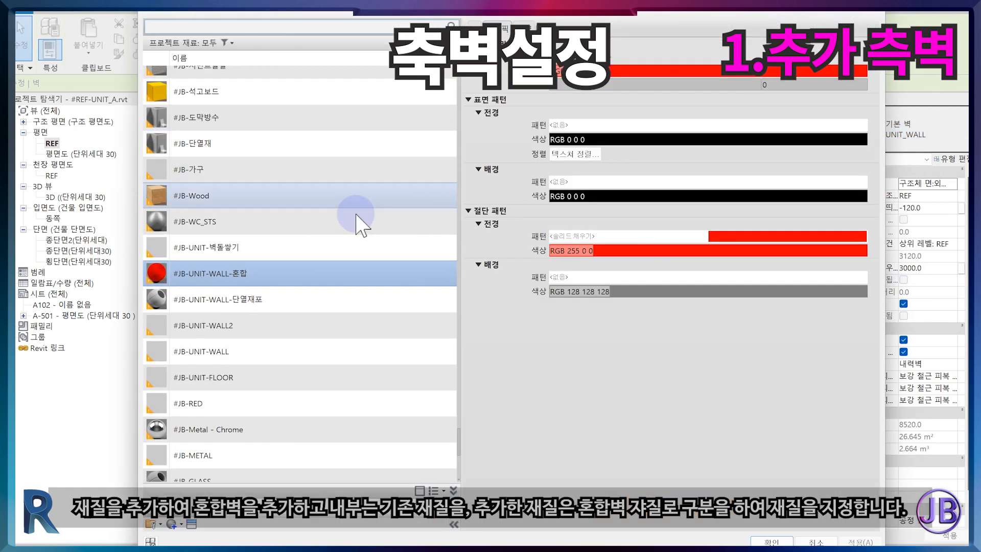
click(262, 356)
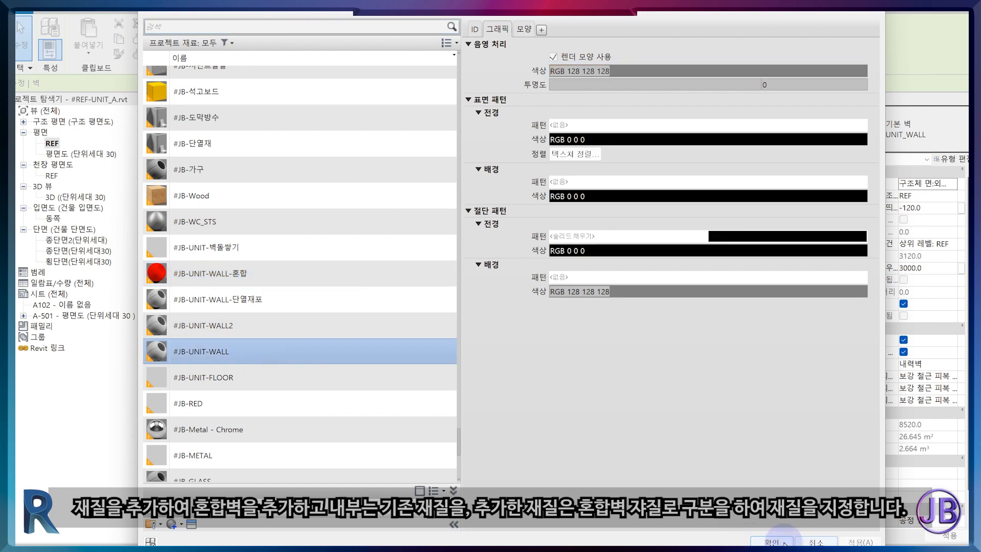
click(771, 541)
click(499, 431)
Step: Duplicate wall type UNIT_WALL as UNIT_WALL 3 and assign material #JB-UNIT-WALL-혼합 to its structural layer
click(616, 66)
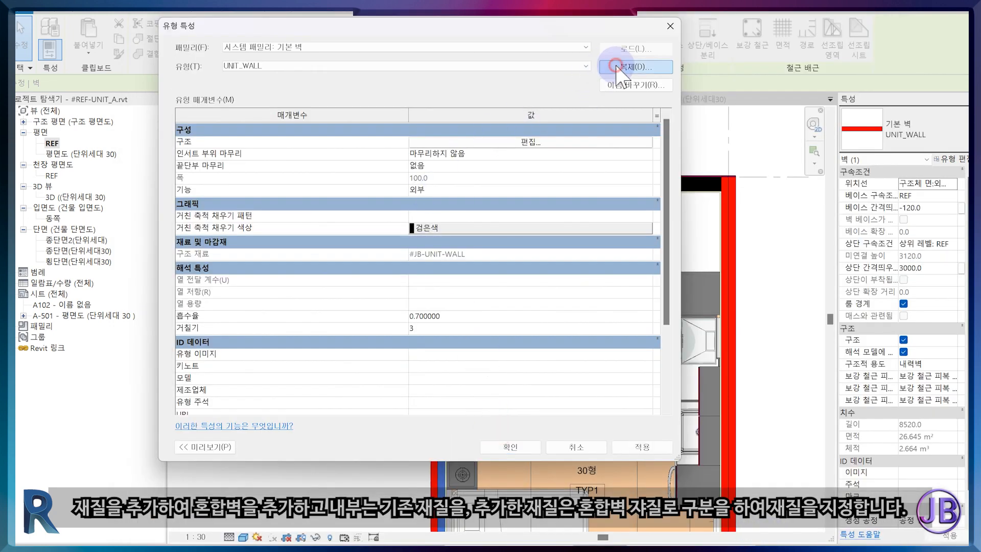
click(413, 267)
click(526, 142)
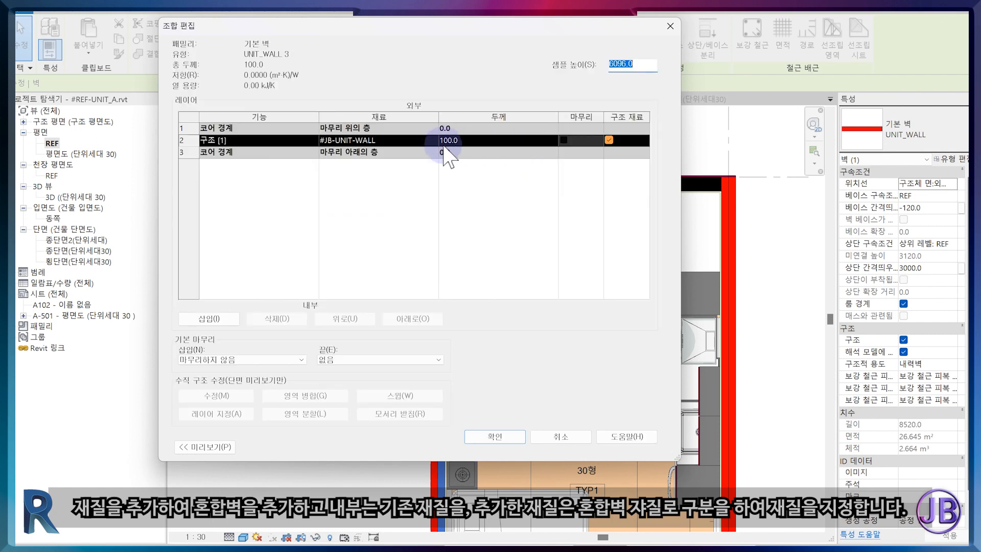
click(435, 141)
click(295, 194)
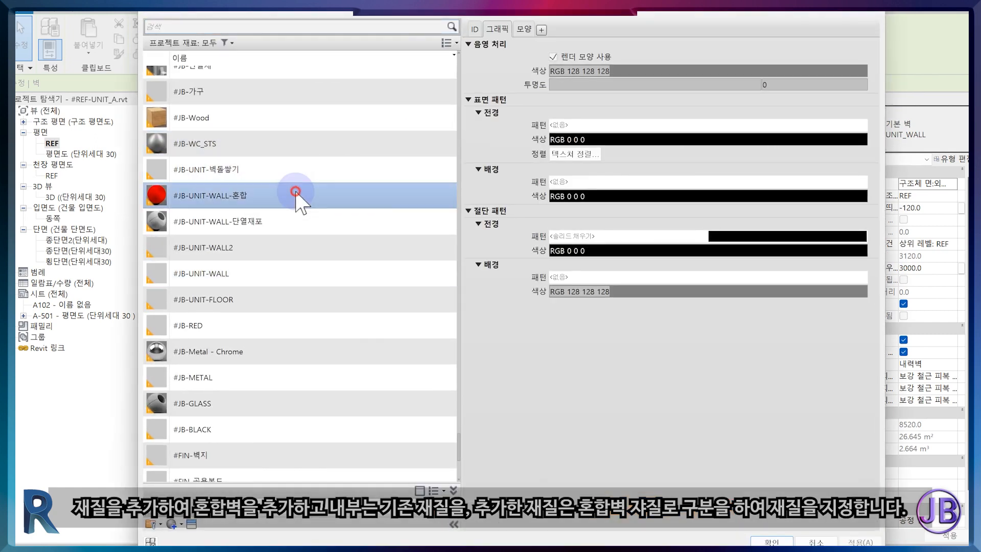
click(768, 541)
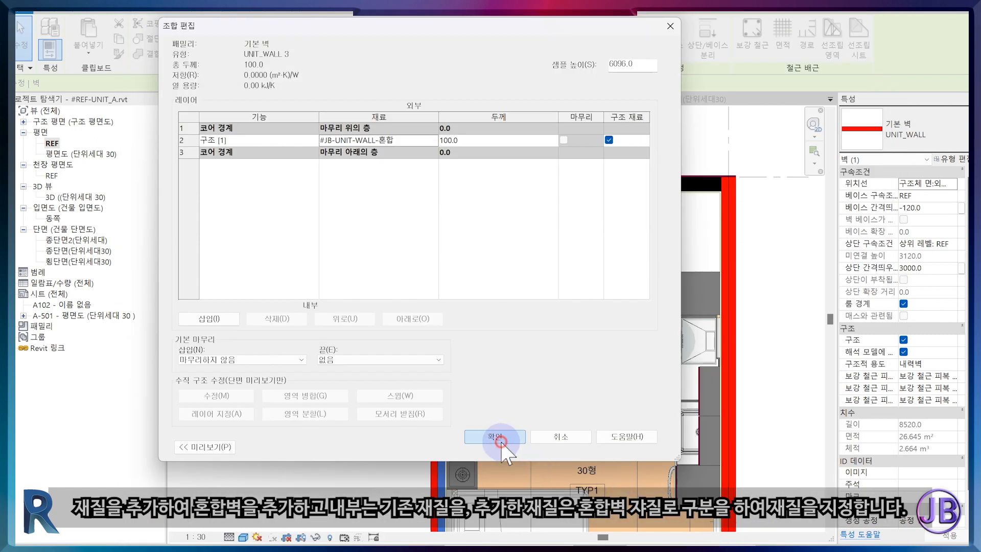
click(501, 443)
click(567, 451)
Step: Apply type UNIT_WALL 3 to the added outer side wall along grid CX2 and check its layer material
click(554, 244)
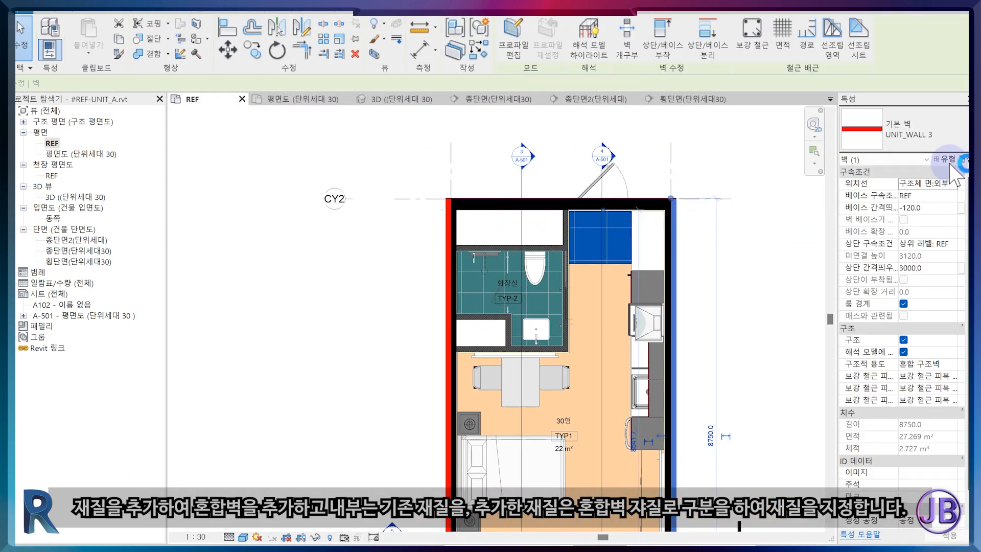
click(951, 159)
click(538, 144)
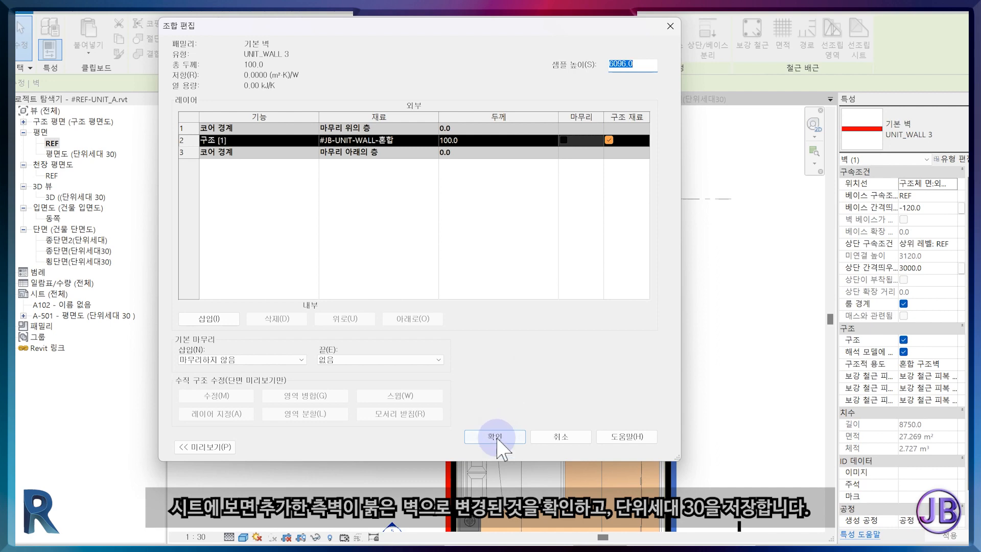
click(498, 434)
click(532, 455)
Step: Open the architectural project file #JB-A-도시형공동주택
click(756, 333)
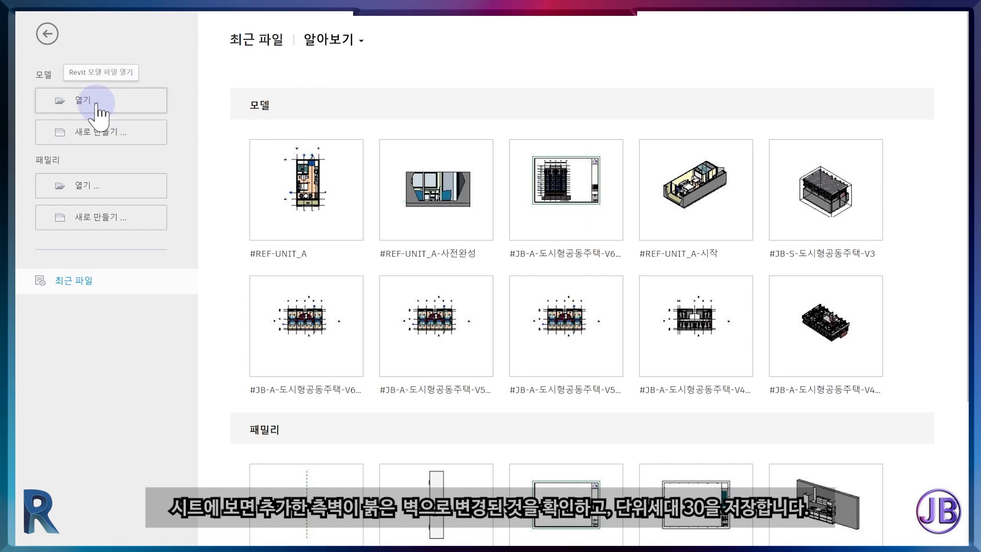
click(96, 105)
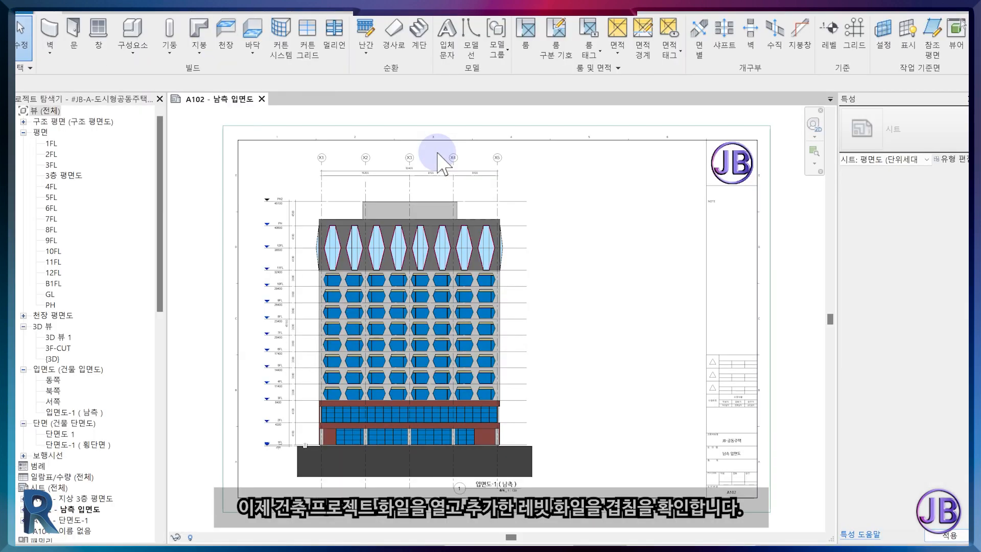
Step: Open floor plan 3FL and examine the wall junction between the units for the added composite side walls
double_click(51, 165)
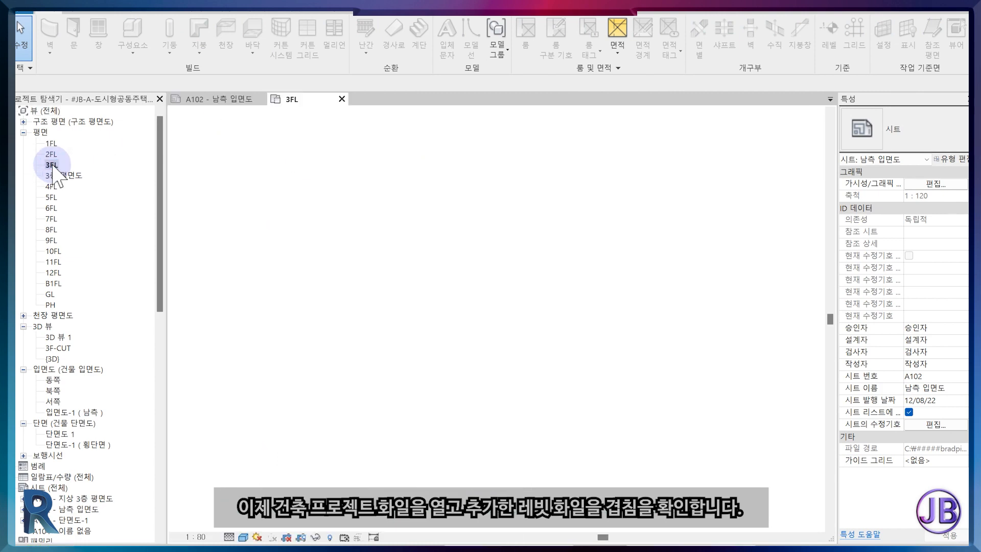
scroll(555, 396, up, 8)
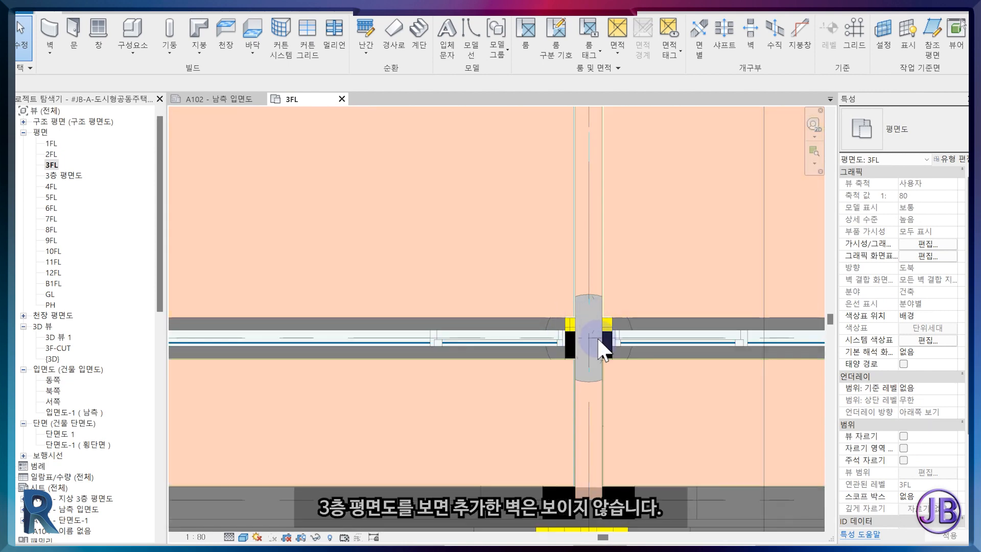
scroll(598, 341, down, 3)
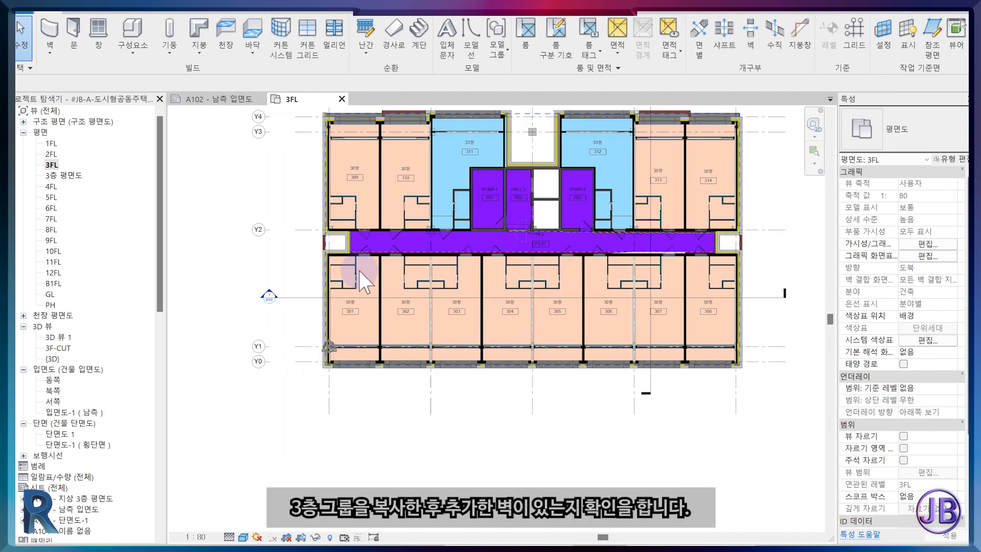
Step: Copy the third-floor model group about 51000 mm west into the empty area beside the plan
click(327, 271)
middle_drag(307, 286, 751, 330)
scroll(751, 330, down, 2)
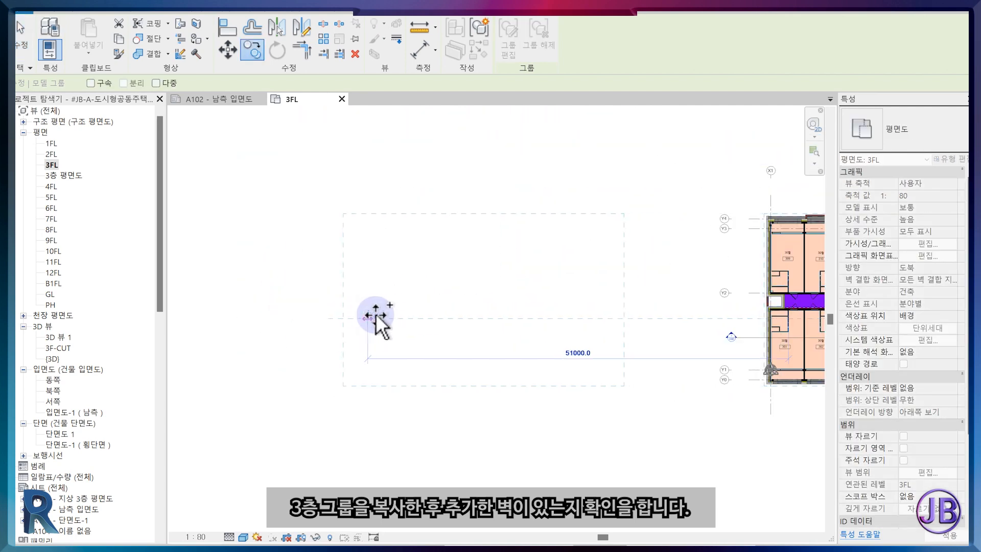
click(369, 312)
Step: Ungroup the copied floor group and delete its surrounding elements, keeping only one pair of 30-type units
click(540, 42)
drag(658, 259, 378, 188)
key(Delete)
drag(658, 328, 429, 320)
key(Delete)
Step: Ungroup the remaining pair of units and delete one, isolating a single linked unit to inspect its side walls
click(423, 353)
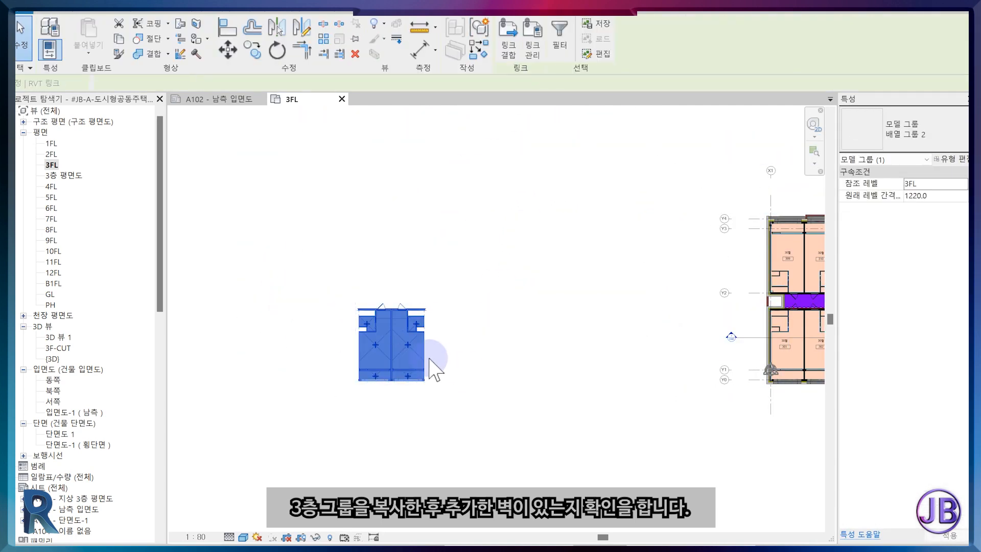
key(u)
key(g)
drag(442, 377, 405, 357)
key(Delete)
scroll(387, 357, up, 6)
middle_drag(377, 337, 486, 357)
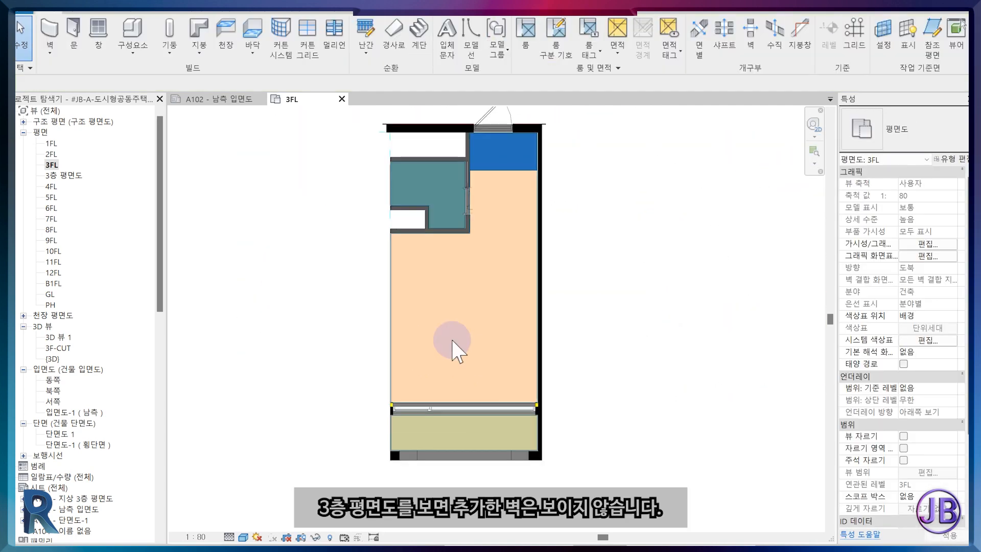
scroll(409, 388, up, 2)
Step: Turn on the visibility of filter 중첩벽 in view template JB-색상표 and inspect the side walls in the copied unit and plan
scroll(947, 431, down, 5)
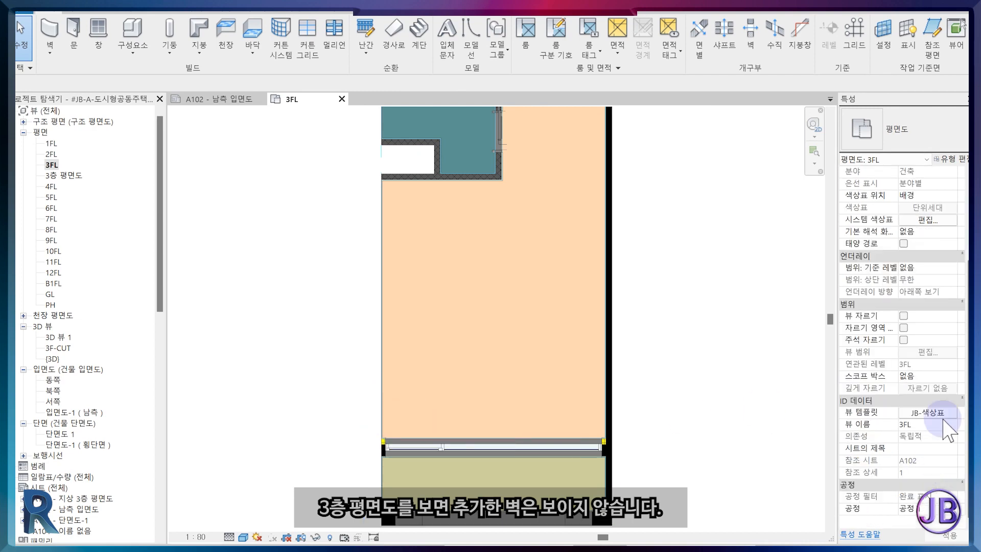
click(940, 413)
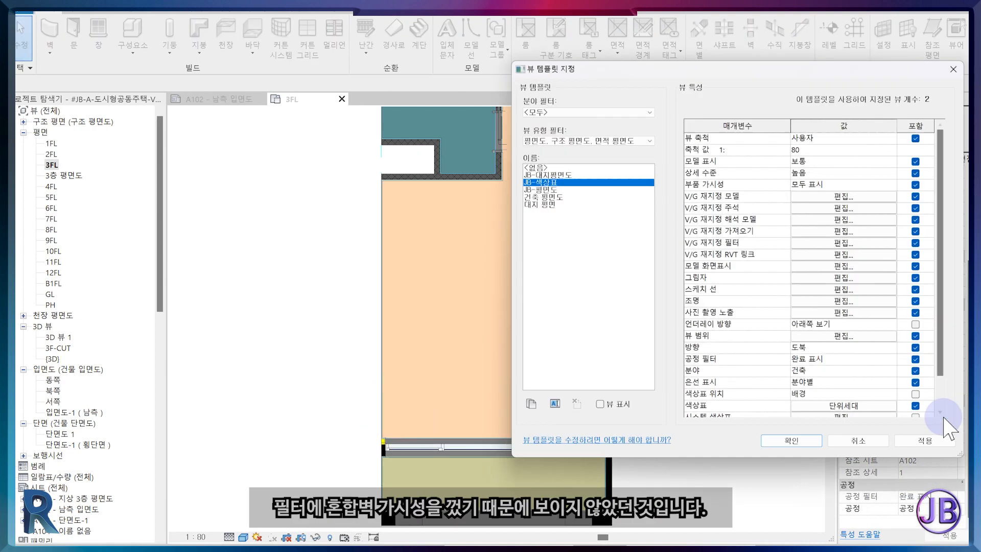
click(818, 242)
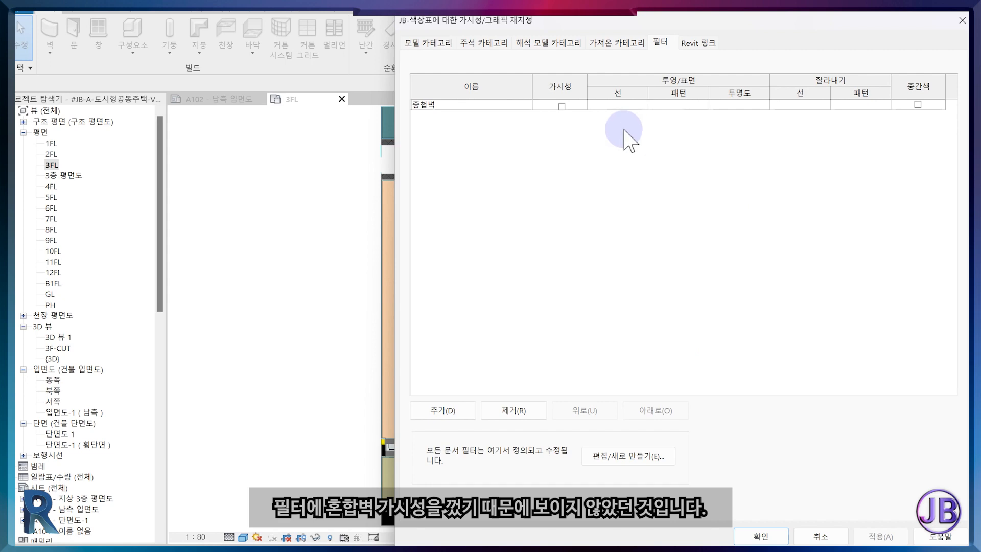
click(561, 106)
click(749, 532)
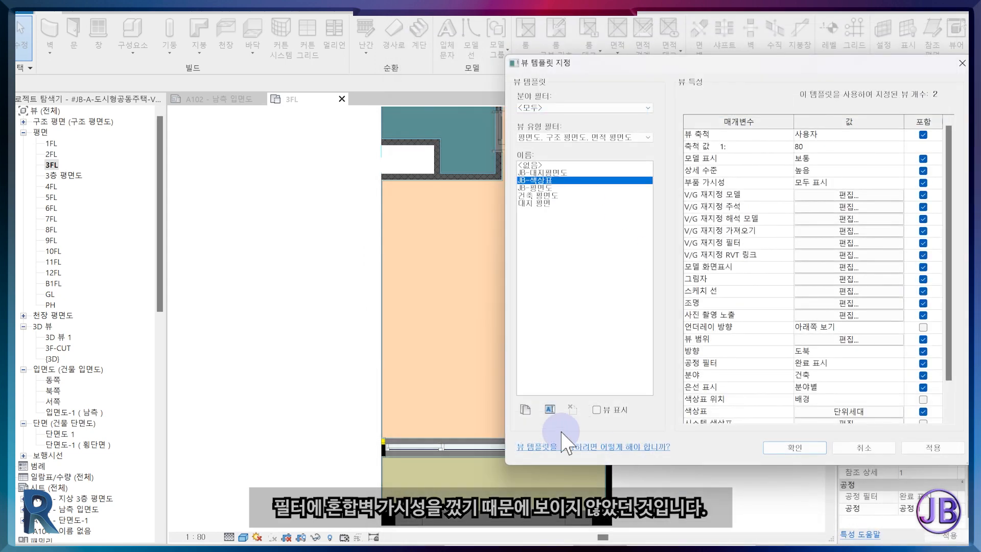
click(778, 448)
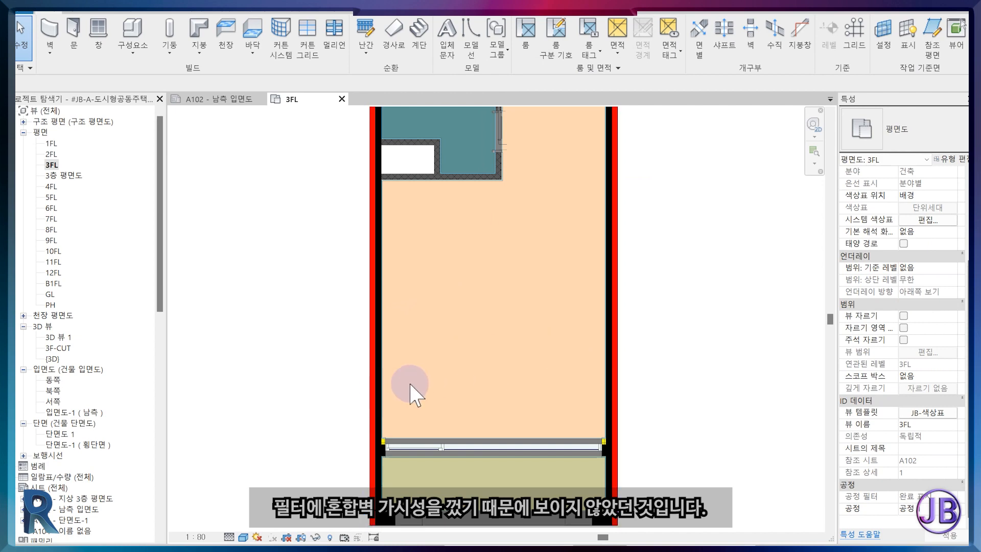
scroll(412, 391, down, 5)
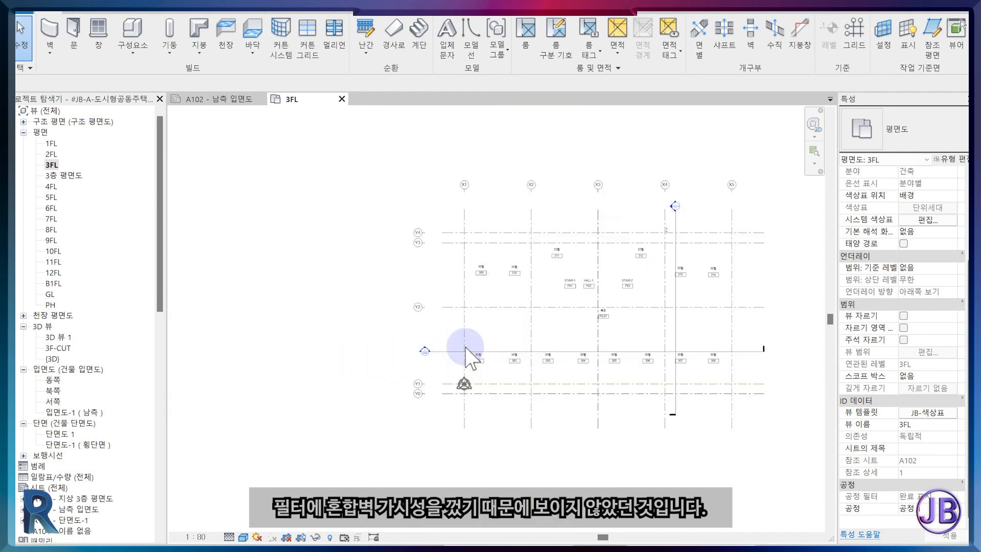
scroll(467, 349, up, 5)
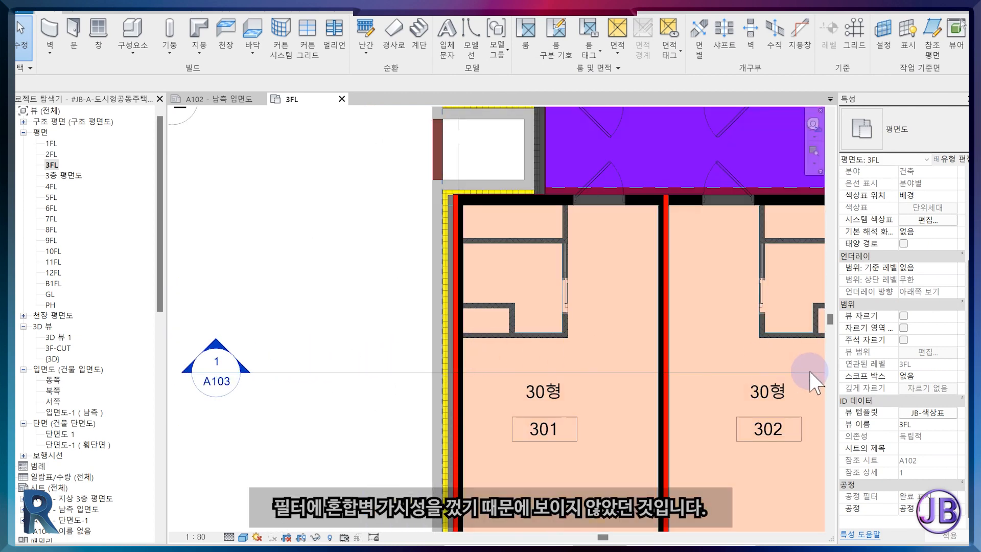
Step: Turn the visibility of filter 중첩벽 back off in view template JB-색상표 and apply it to the 3FL plan
click(928, 412)
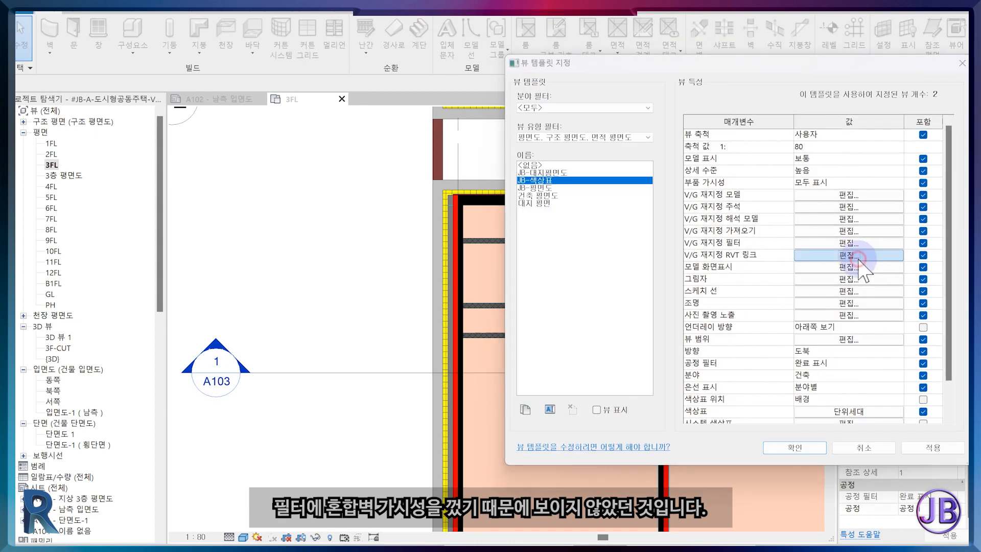
click(858, 256)
click(659, 43)
click(552, 105)
click(749, 533)
click(789, 451)
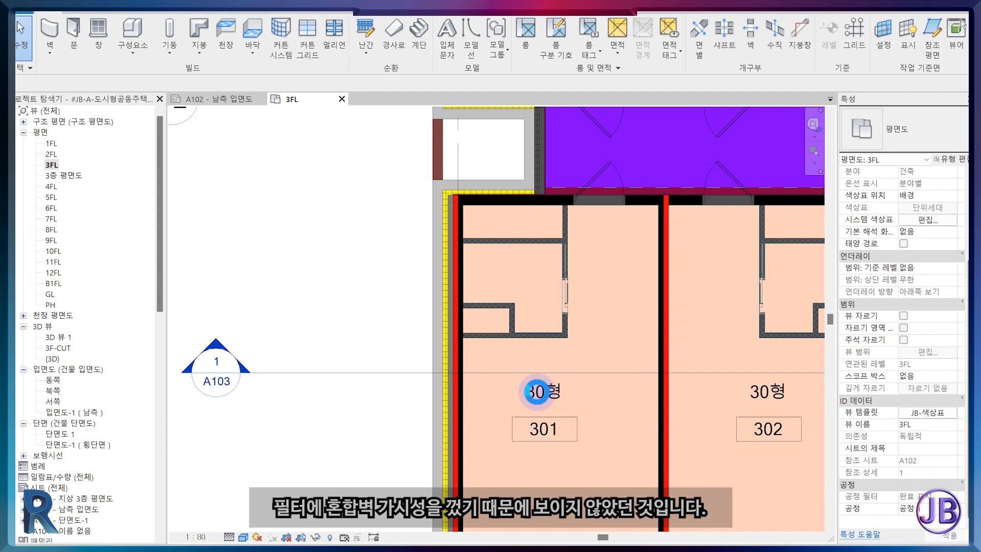
click(536, 392)
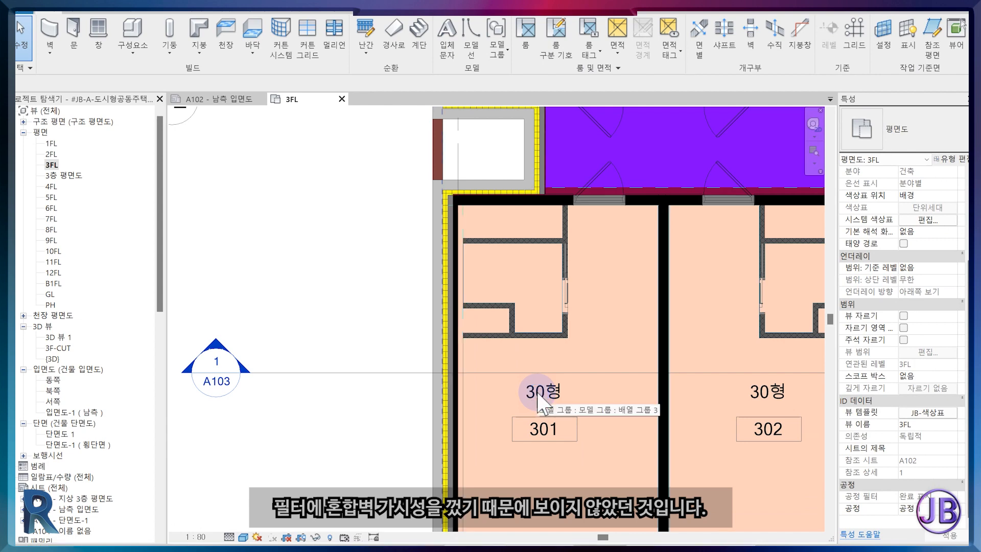